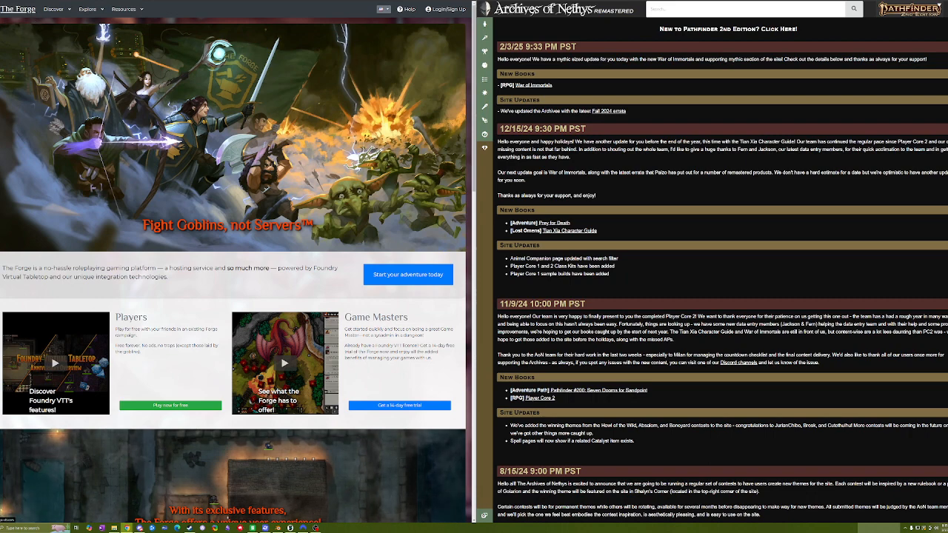
Return to the Google results for "forge vtt" and open the Forge VTT site from there
key(alt+Left)
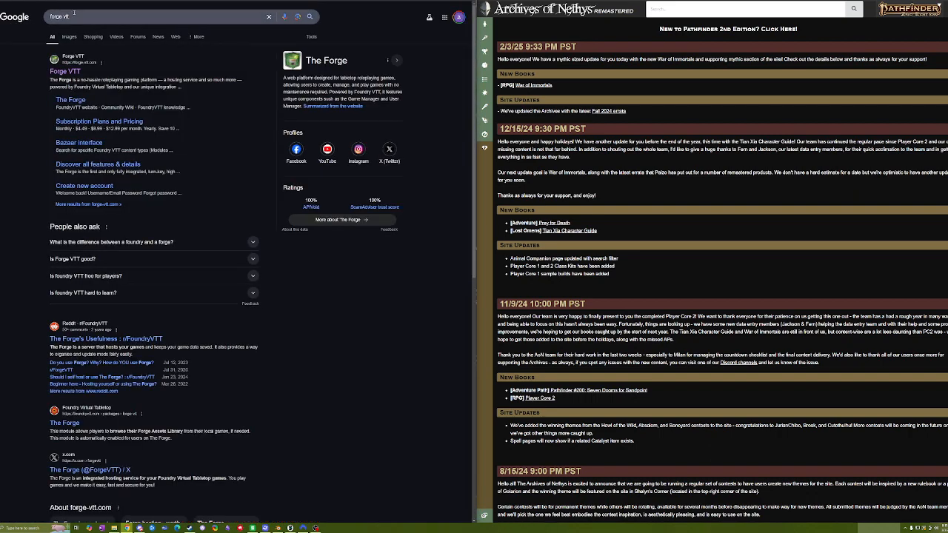
drag(85, 17, 40, 17)
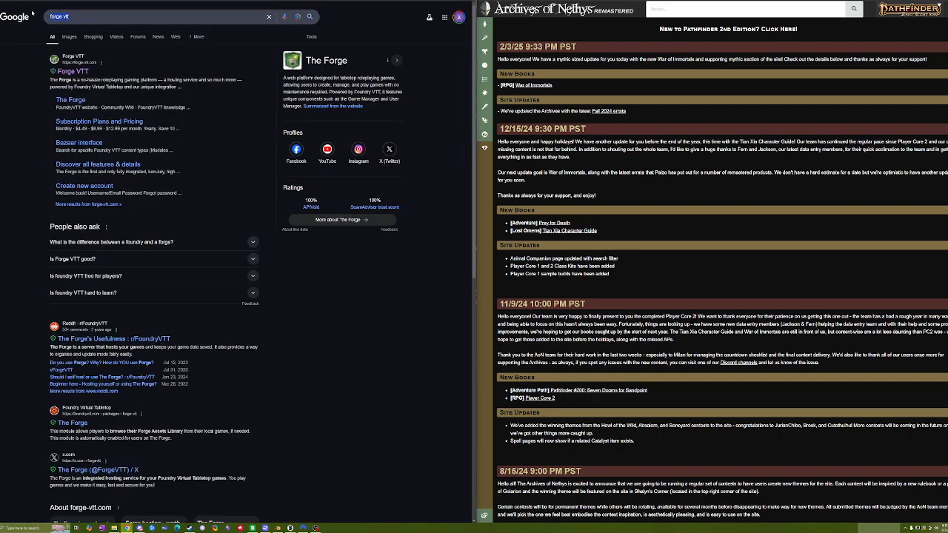
click(75, 72)
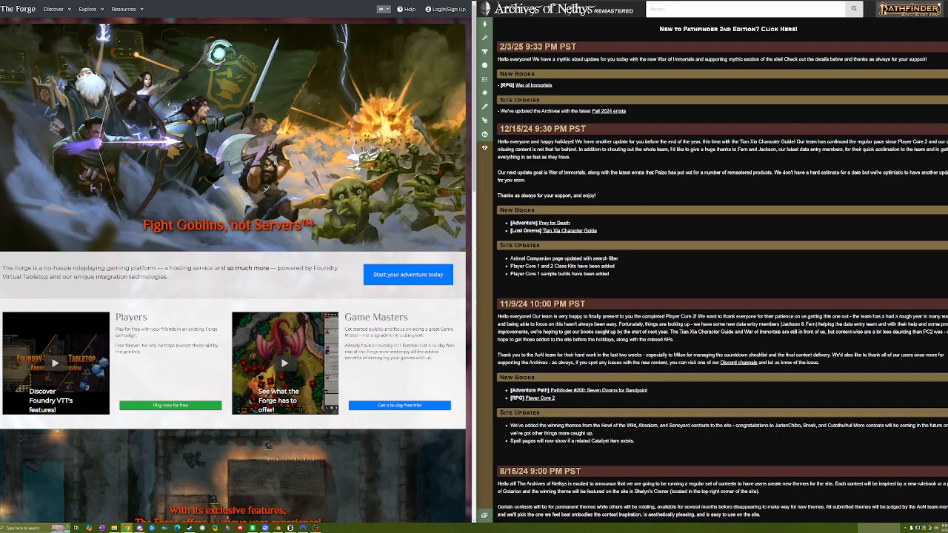
scroll(702, 179, down, 2)
scroll(702, 179, up, 2)
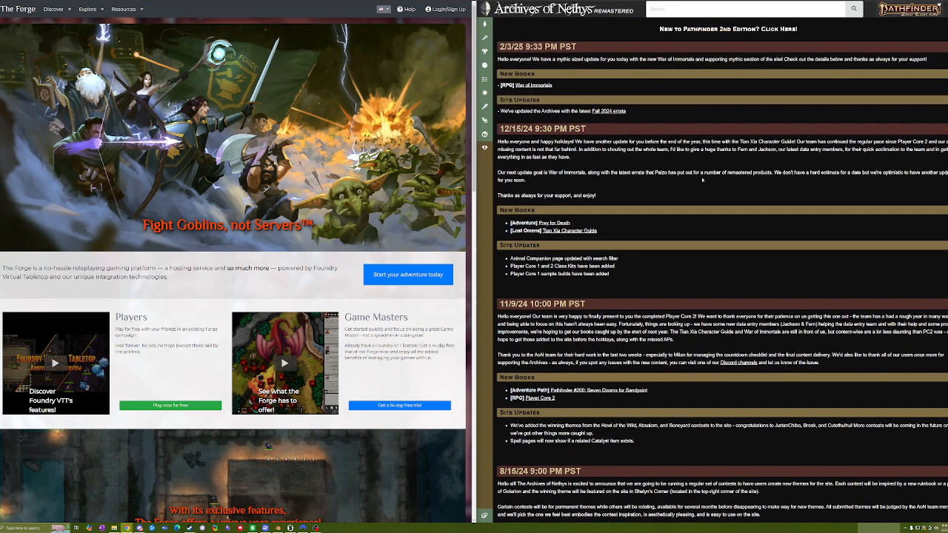
mouse_move(489, 29)
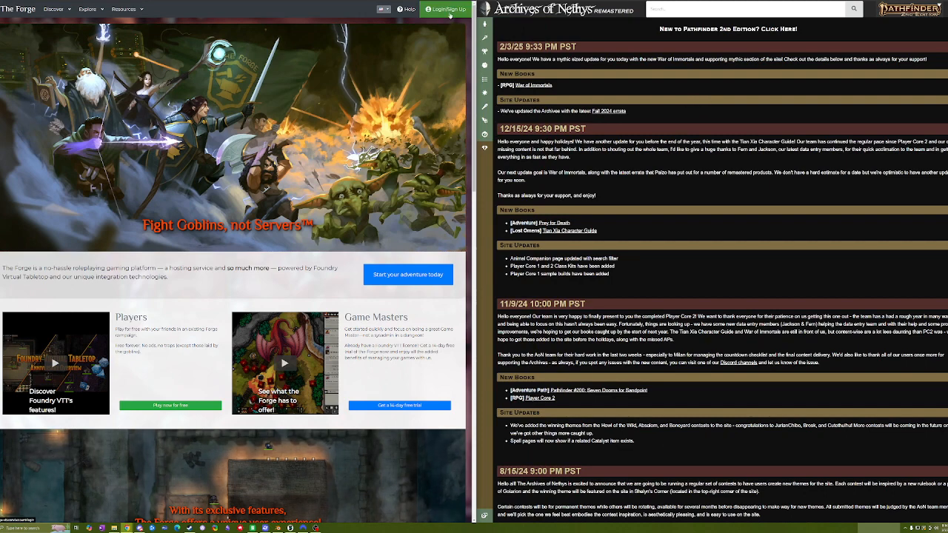
Log in to The Forge, allow its account access request, and launch My Foundry
click(124, 9)
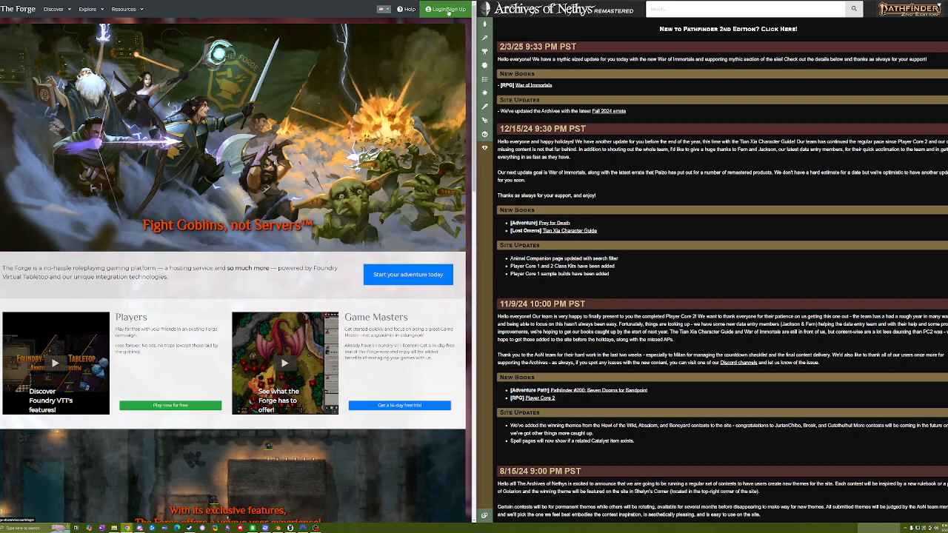
click(448, 10)
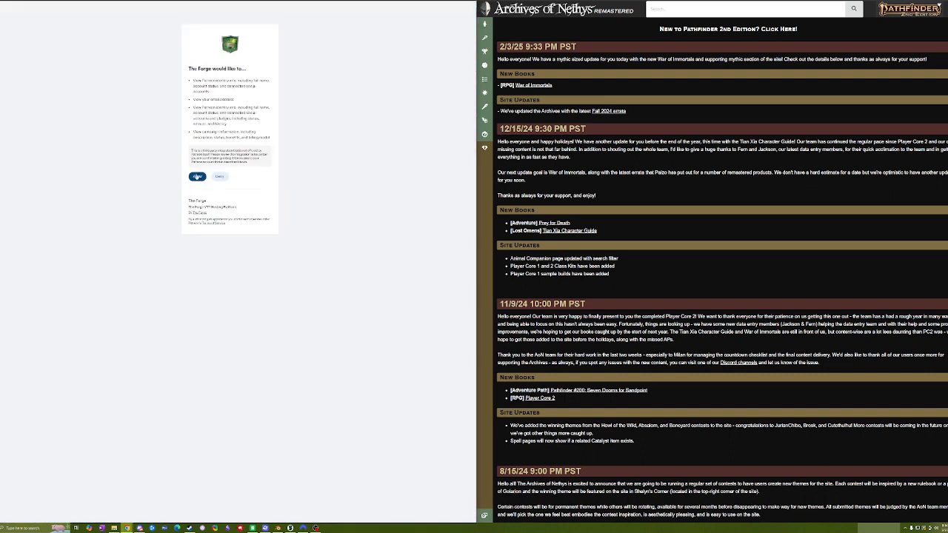
click(198, 176)
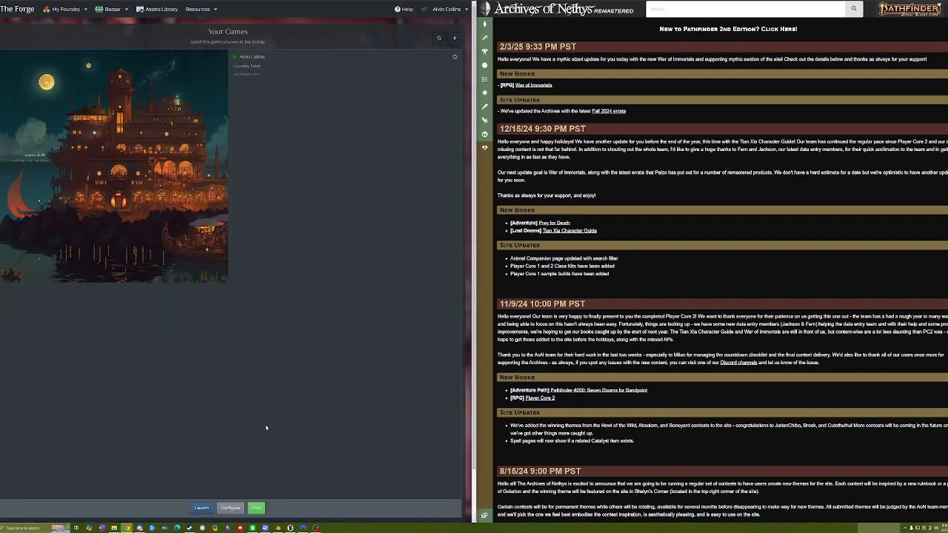
mouse_move(67, 10)
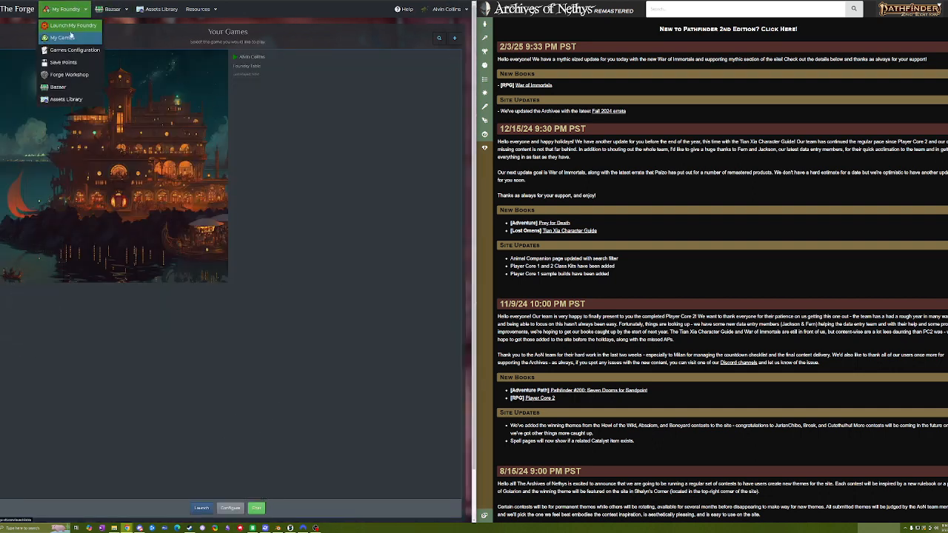
click(93, 30)
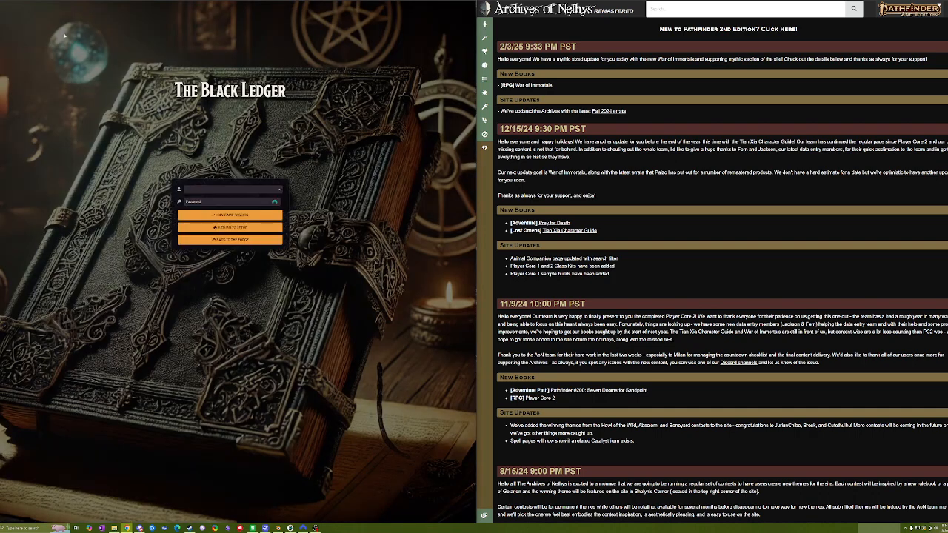
Join The Black Ledger game session as Gamemaster, entering that user's password
click(212, 192)
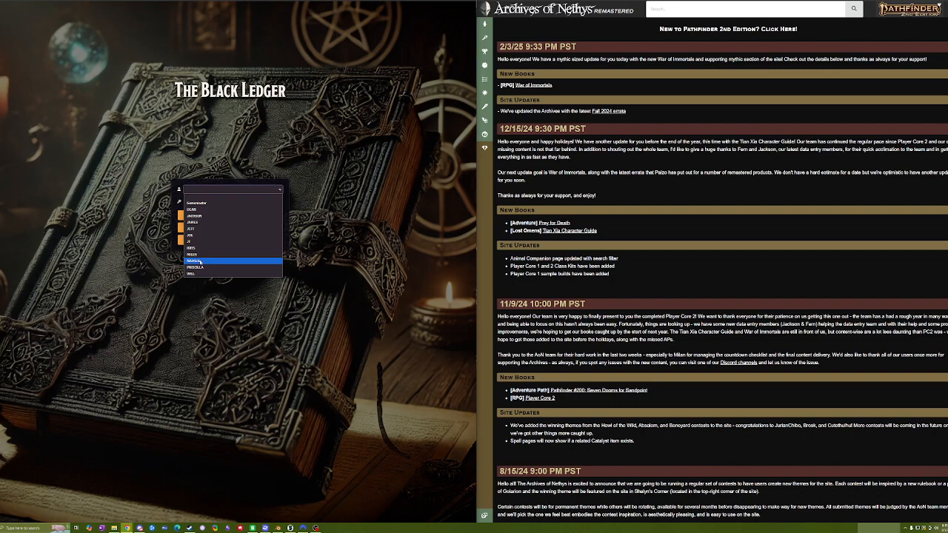
click(248, 181)
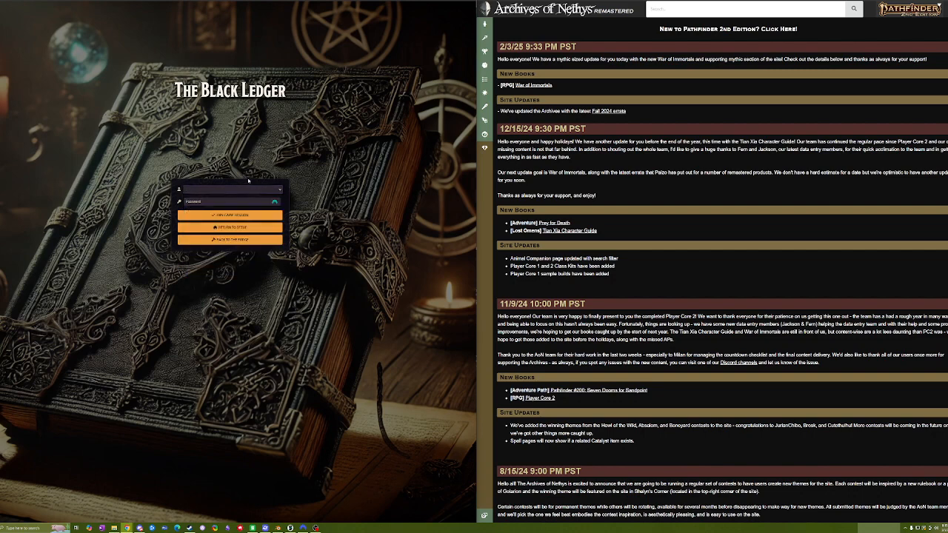
click(235, 193)
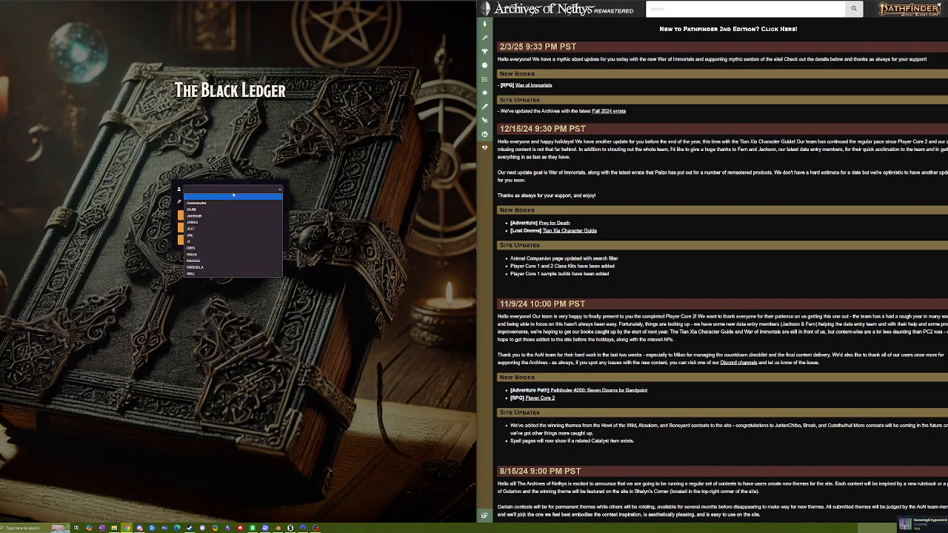
click(238, 202)
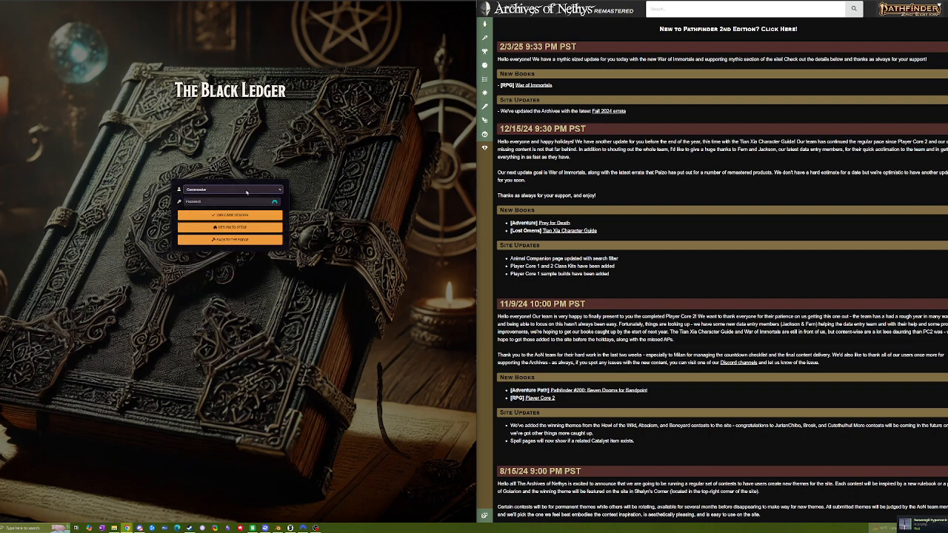
click(204, 189)
click(204, 194)
click(204, 201)
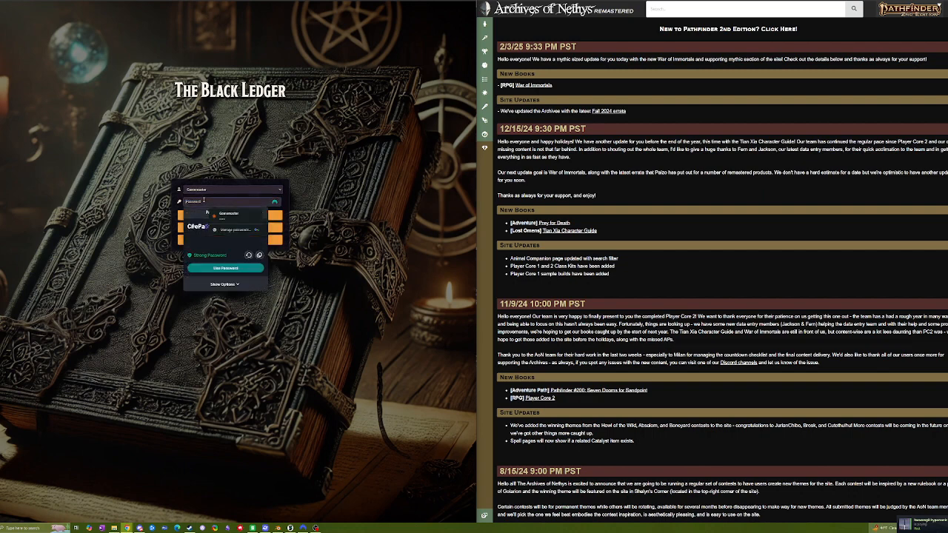
text(••••)
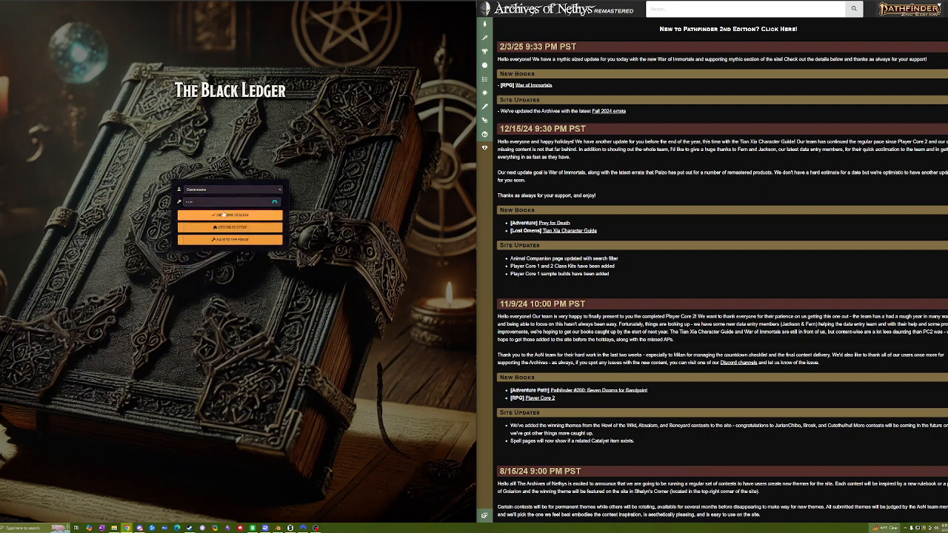
click(222, 215)
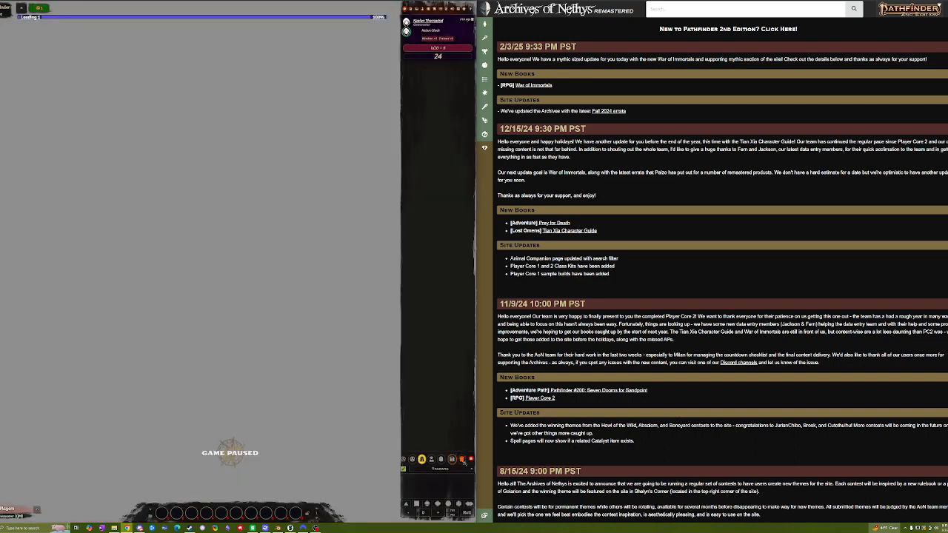
Flush all messages from the chat log and widen the Foundry window beside the Archives of Nethys window
click(461, 460)
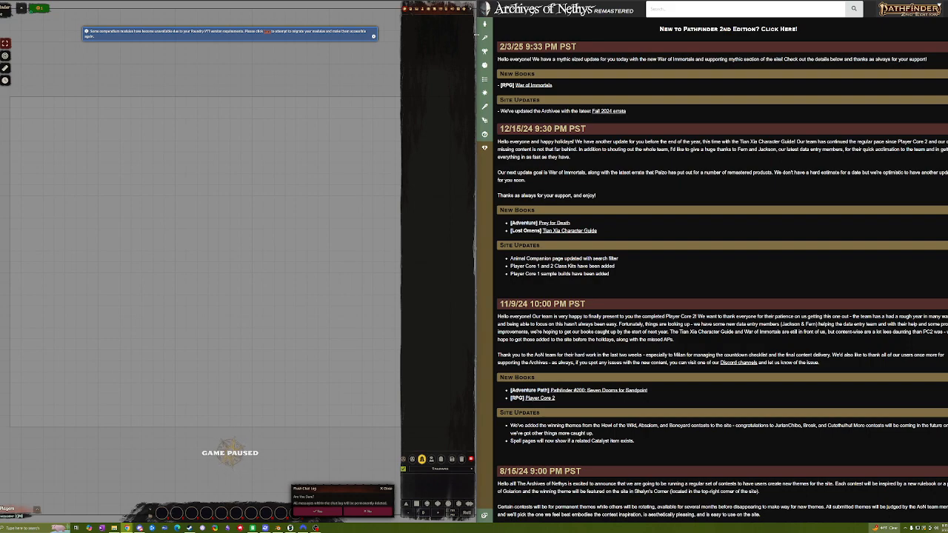
drag(475, 250, 660, 251)
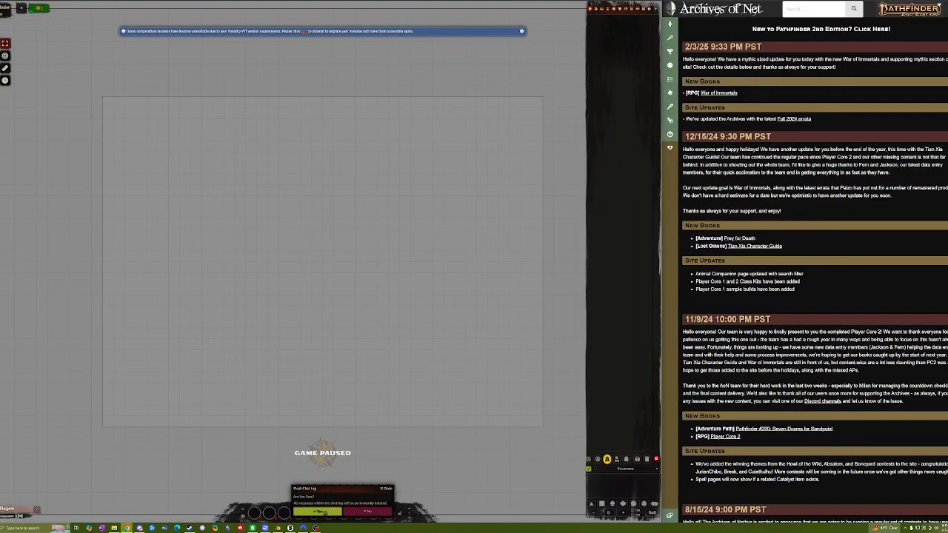
click(317, 512)
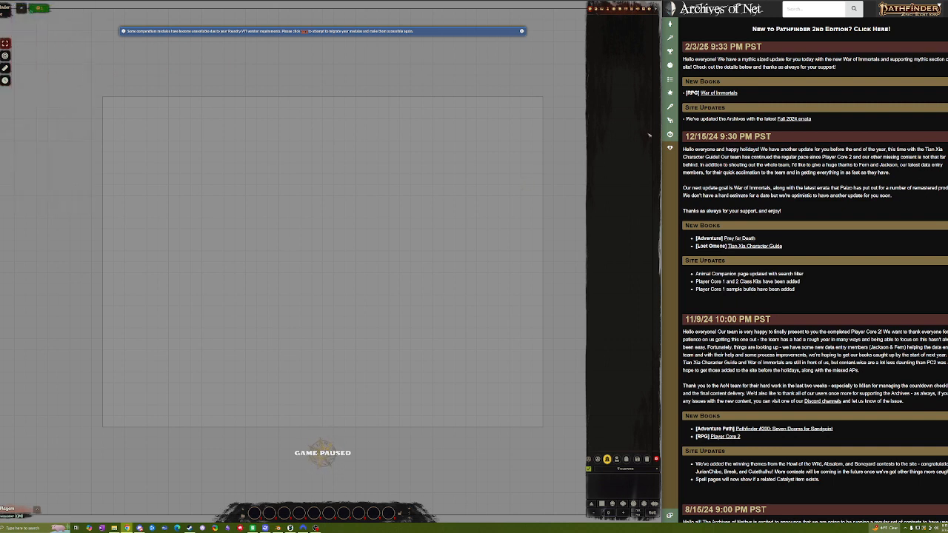
drag(662, 133, 599, 133)
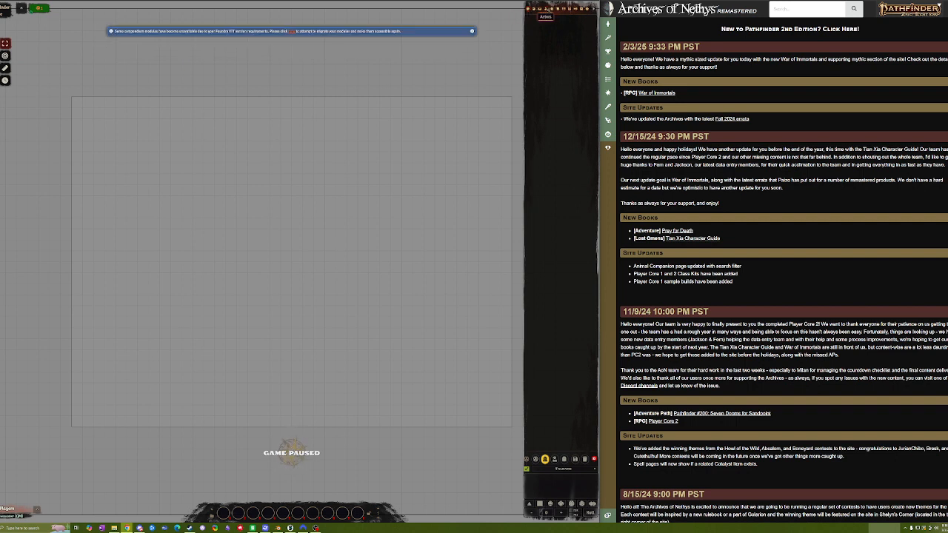
Delete the existing character listed below The Party in the Actors directory
click(545, 9)
right_click(550, 61)
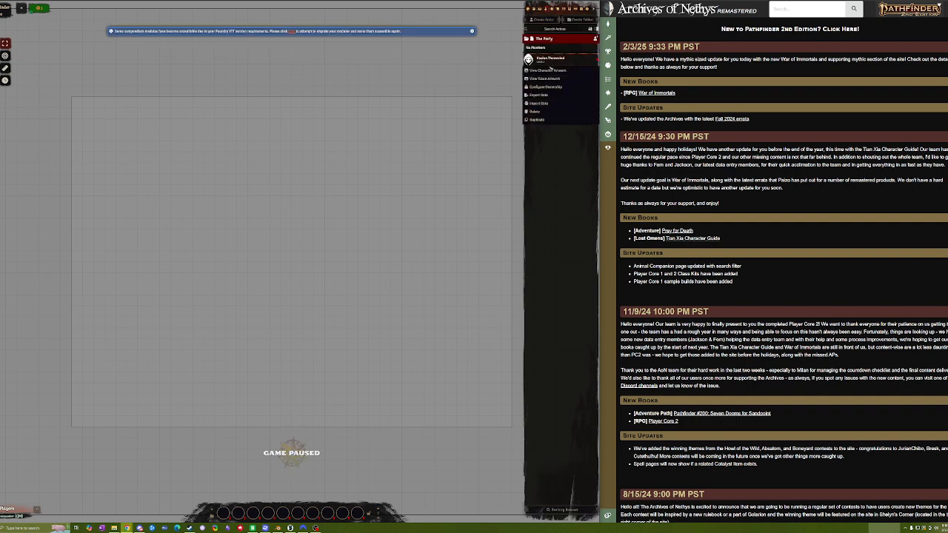
click(539, 111)
key(Return)
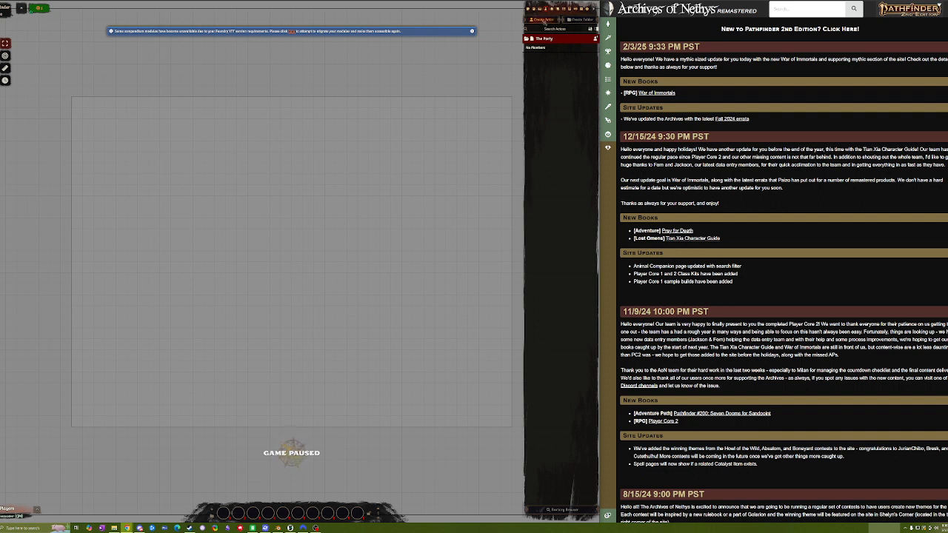
Start creating a new actor with the type Player Character, keeping its dialog clear of the actors list
click(542, 20)
drag(480, 30, 473, 57)
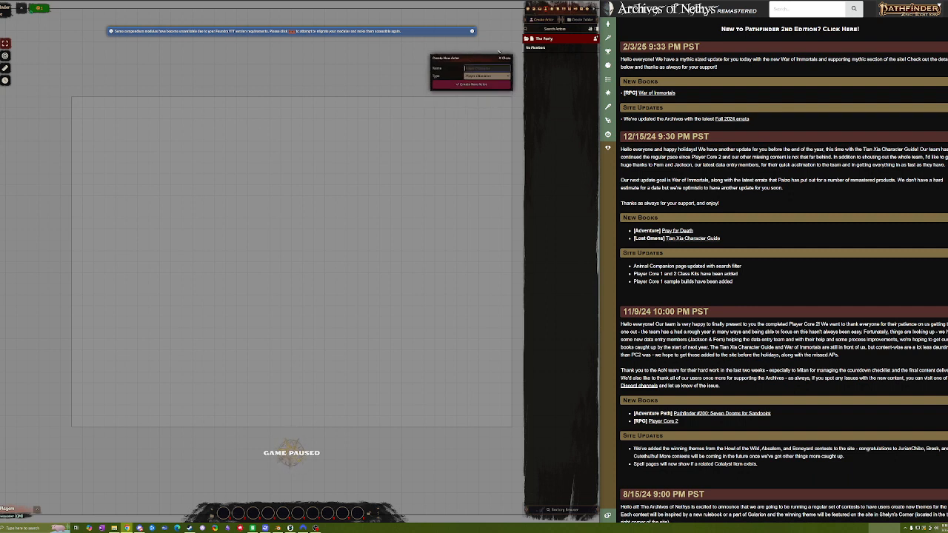
click(485, 76)
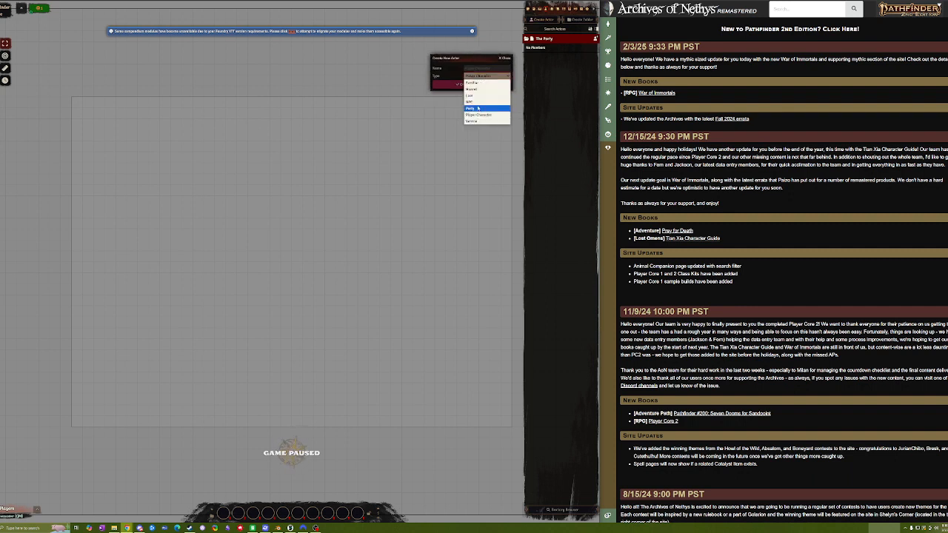
click(478, 81)
drag(472, 61, 475, 59)
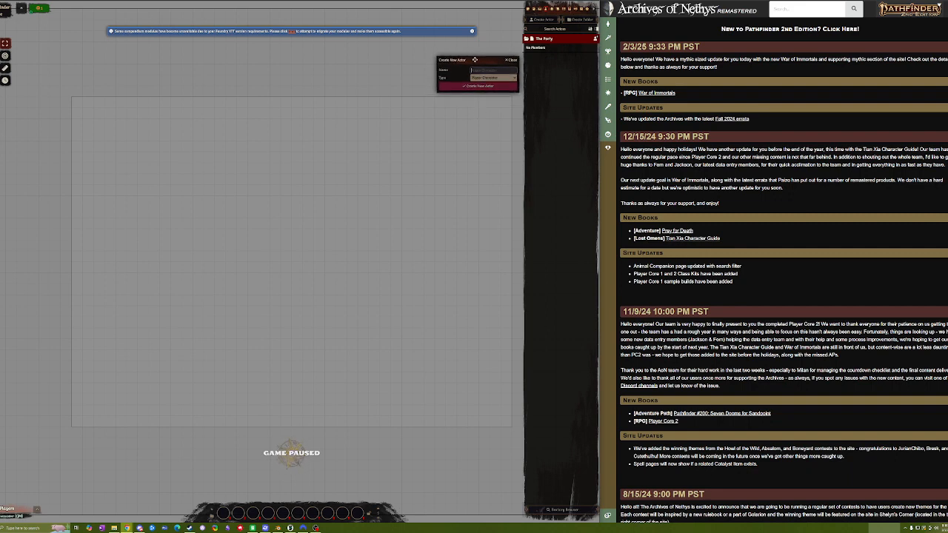
Switch to ChatGPT and ask it for a Pathfinder 2 character with a random backstory, filling in any needed details on its own
click(703, 1)
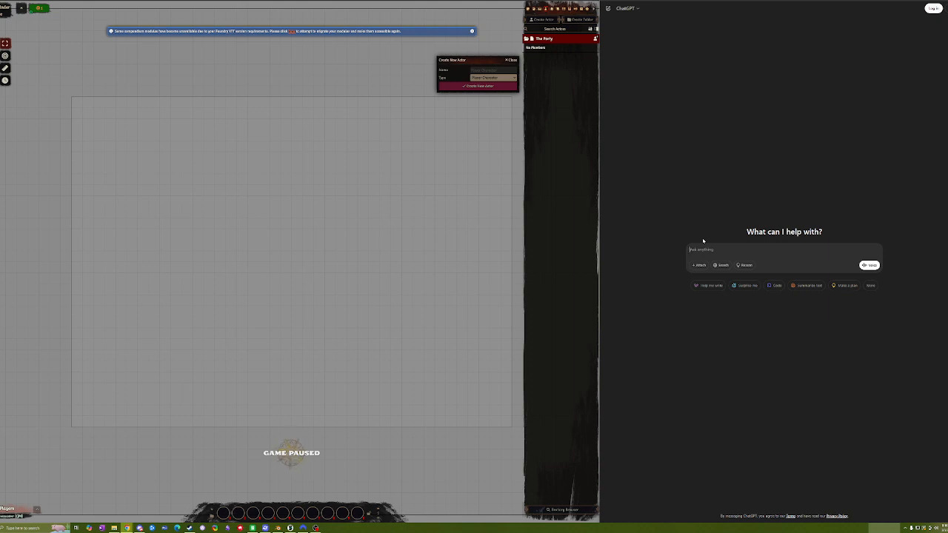
text(Hey chat gpt, ca)
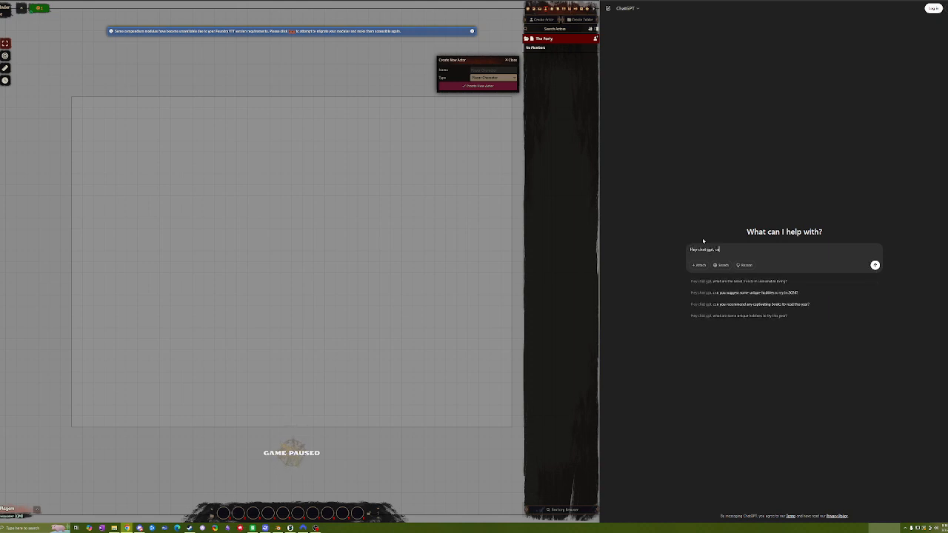
text(n you please give m)
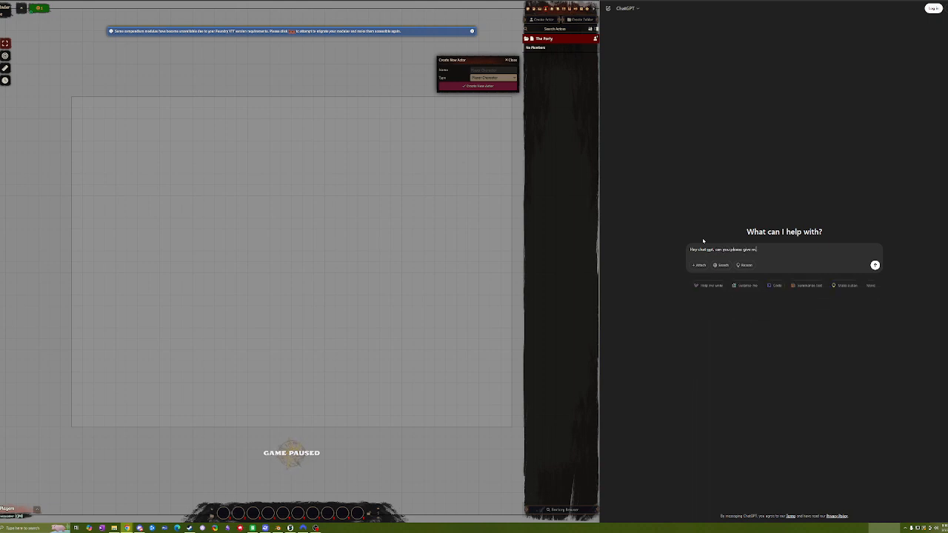
text(e a pathfinder)
text( 2 character with a random backstory and fill i)
text(ny of the)
text( deta)
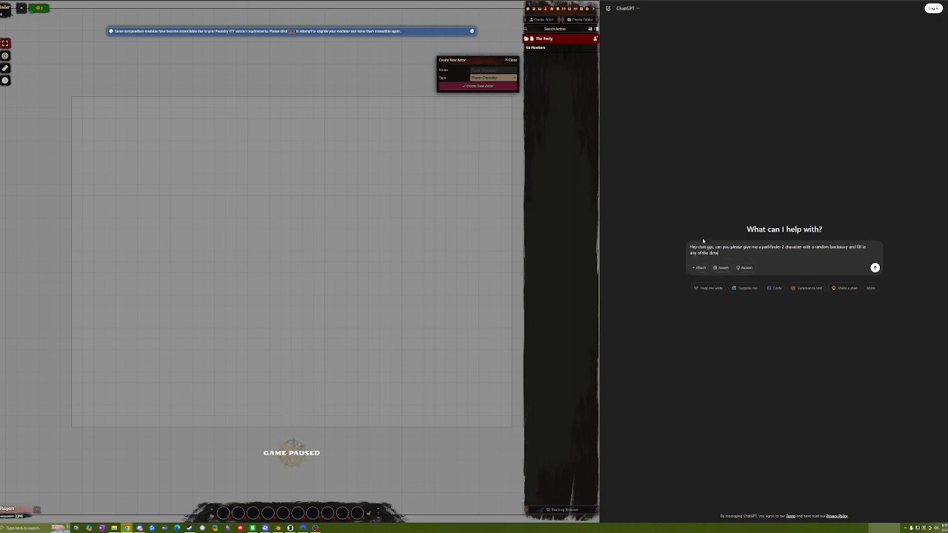
text(ils you need on your f)
text(wn. Thank you.)
key(Return)
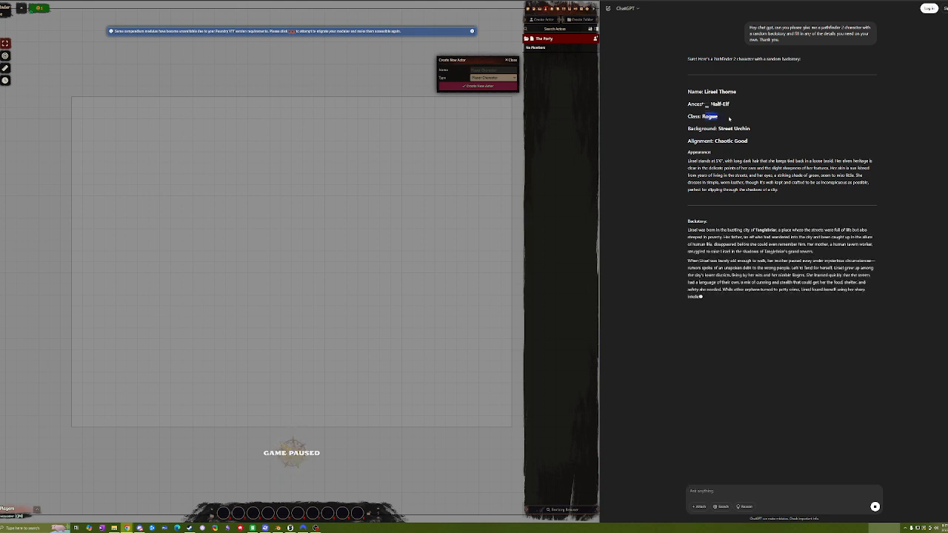
Review the background, alignment and backstory in the generated character description
drag(717, 129, 754, 142)
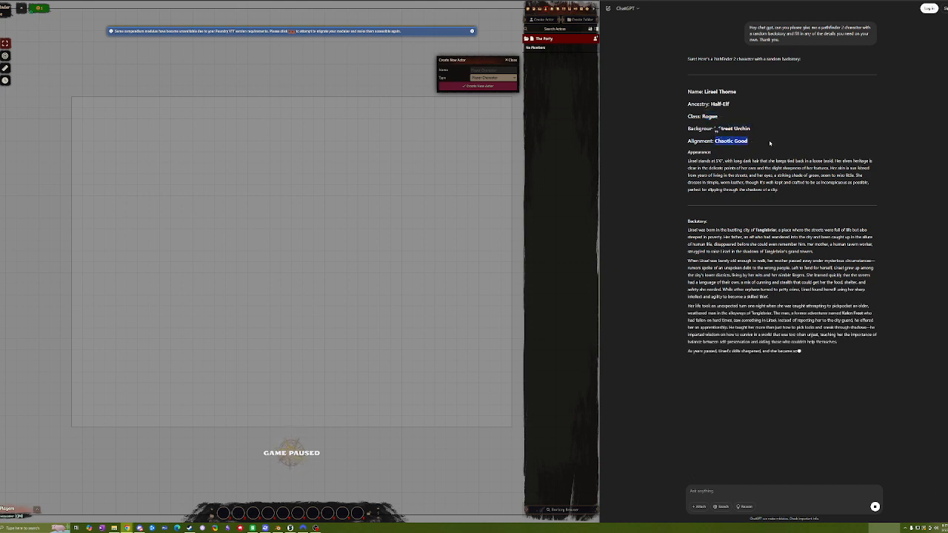
triple_click(759, 142)
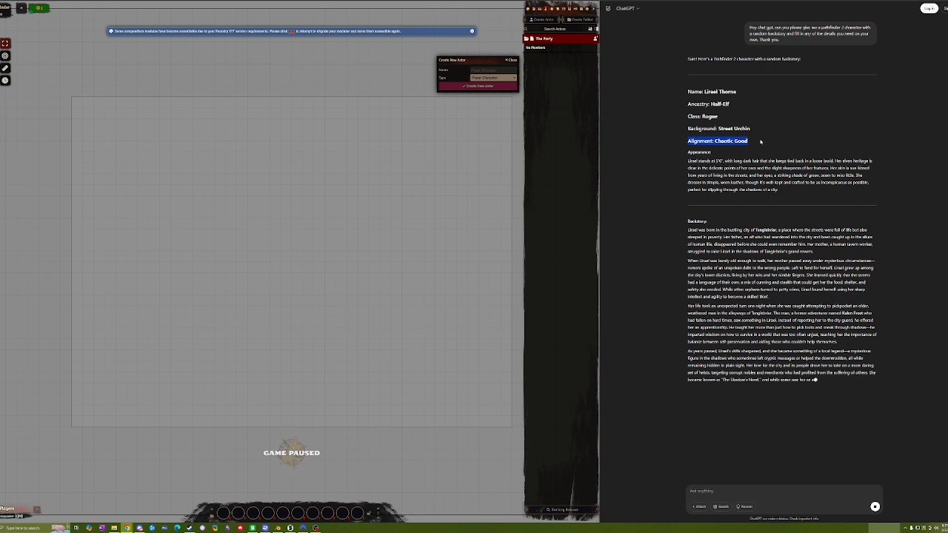
drag(686, 141, 755, 144)
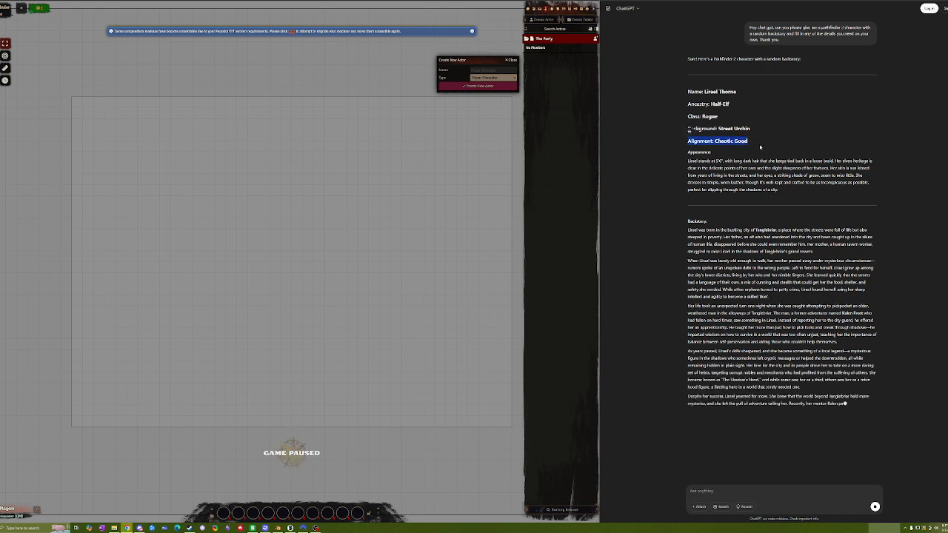
click(761, 146)
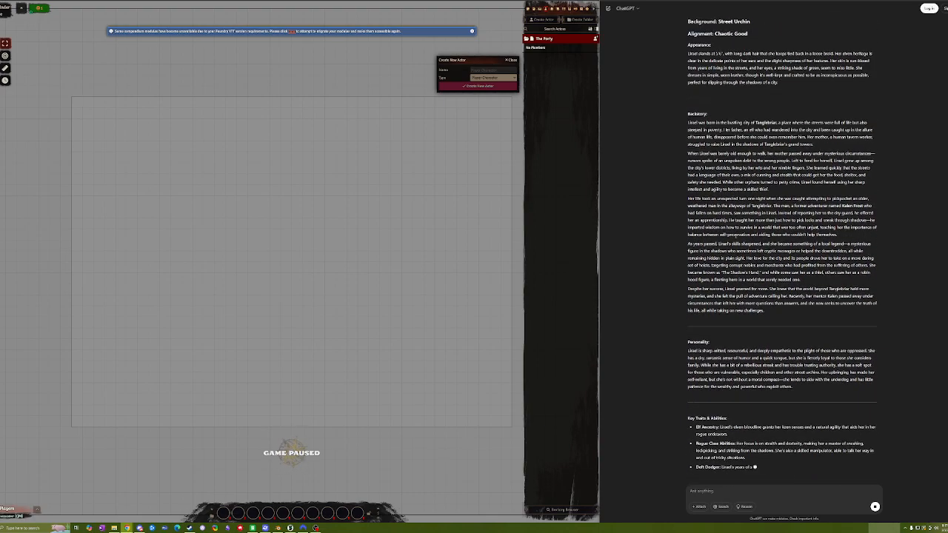
Review the generated character's basic details, traits, equipment and connections in the ChatGPT description
scroll(783, 479, up, 3)
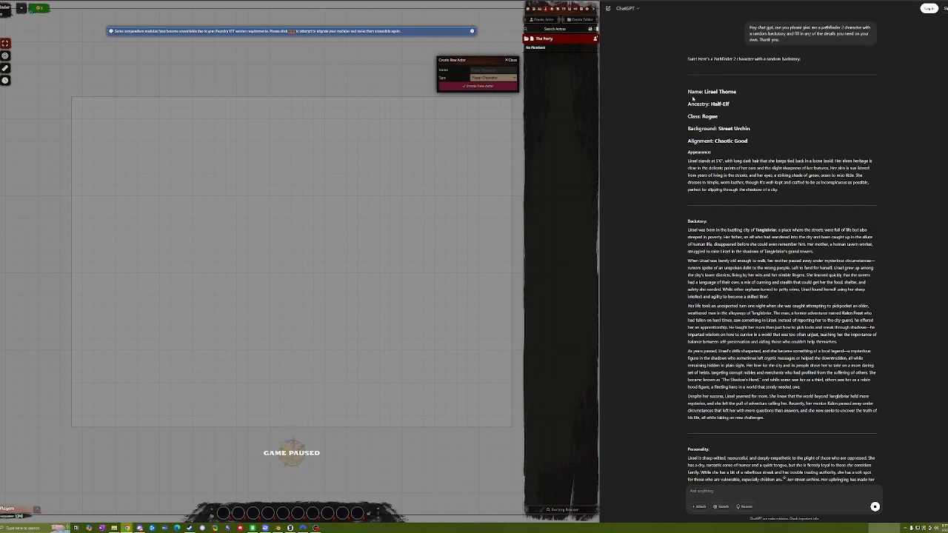
drag(688, 91, 750, 141)
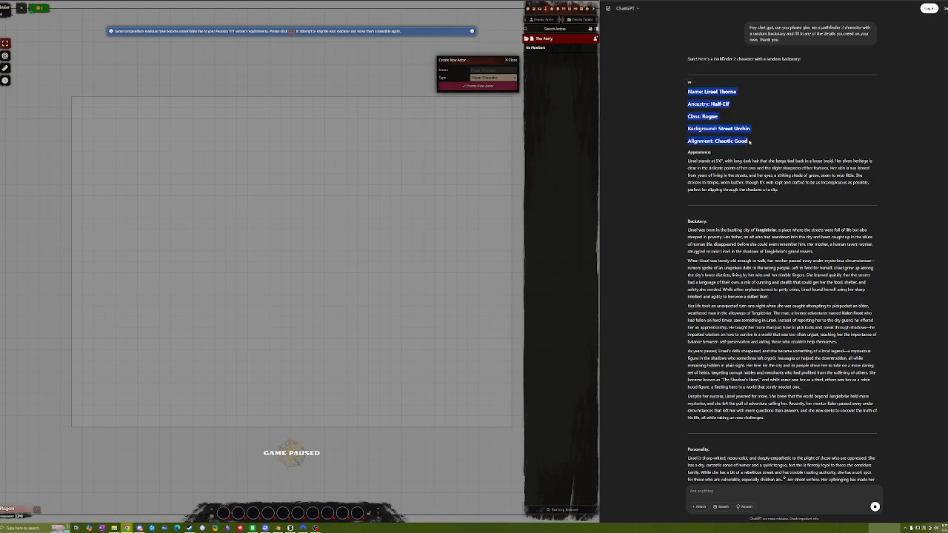
click(749, 142)
scroll(784, 478, down, 3)
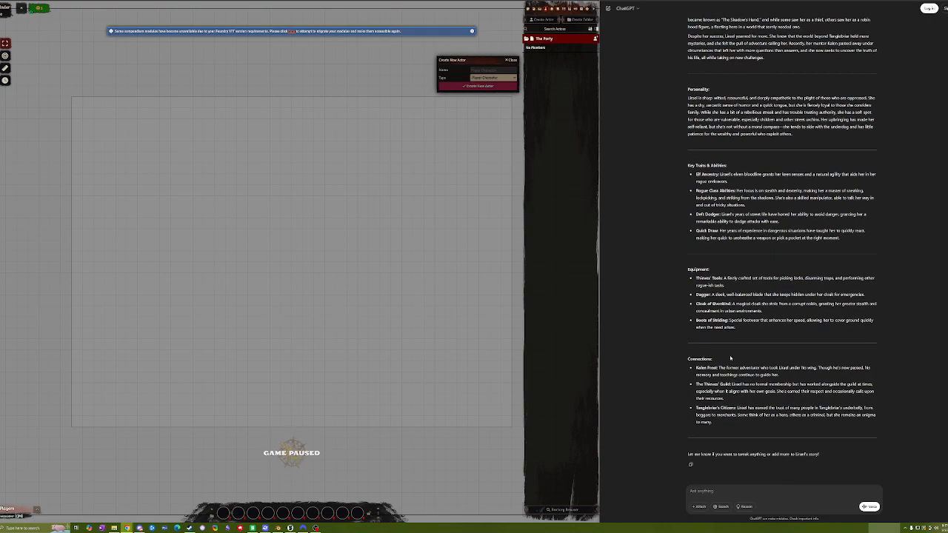
scroll(730, 358, up, 5)
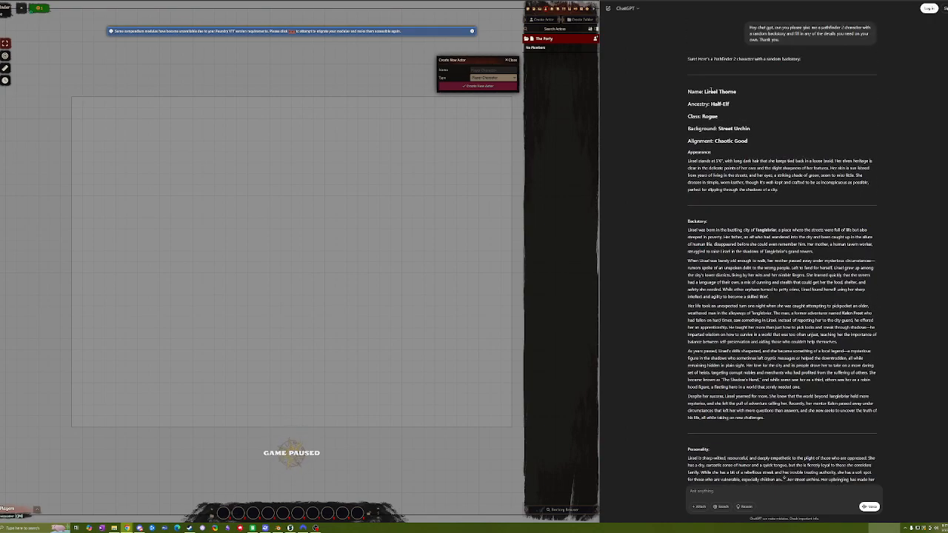
Copy the character's full name from the ChatGPT description into the new actor's name and create the player character
drag(735, 91, 705, 92)
key(ctrl+c)
drag(478, 60, 450, 55)
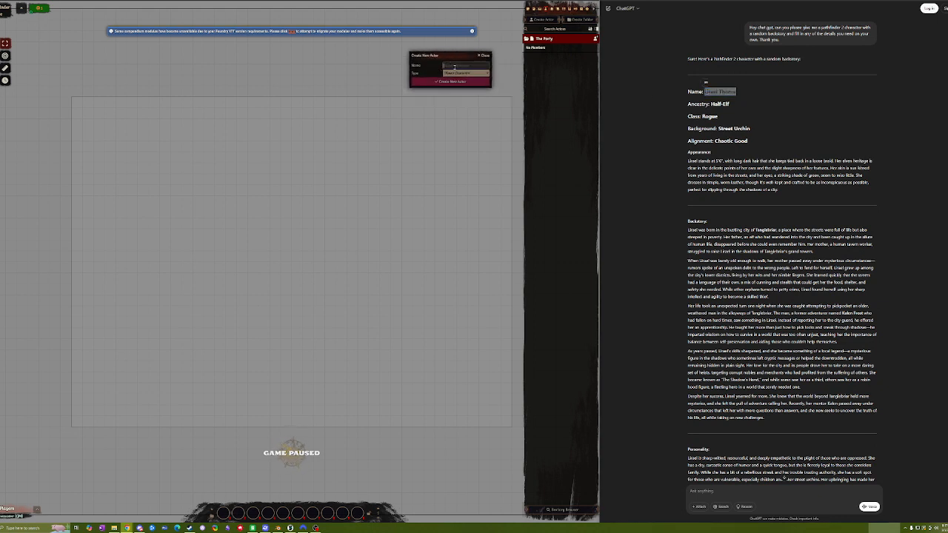
key(ctrl+v)
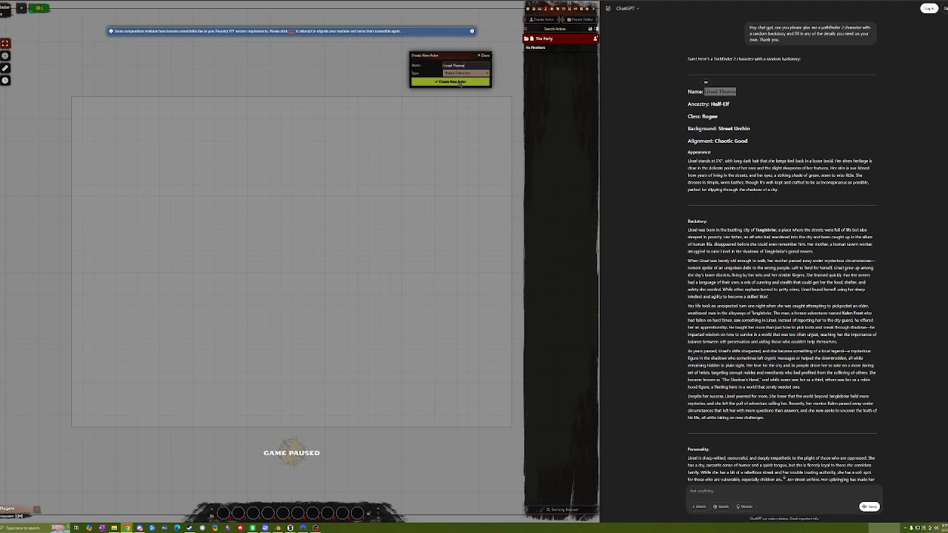
click(459, 83)
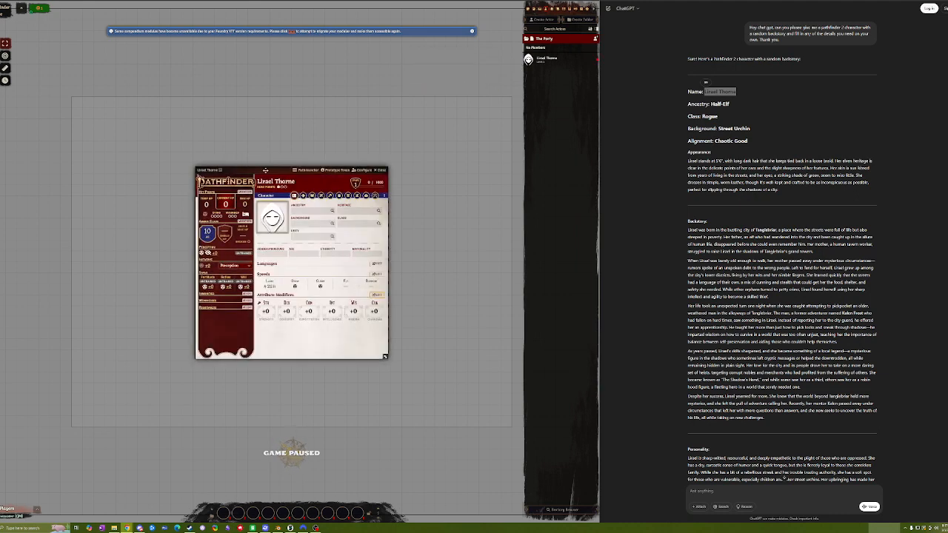
Enlarge the new character sheet, place it near the actors list and leave it on the main character details
drag(265, 171, 280, 94)
drag(400, 282, 468, 311)
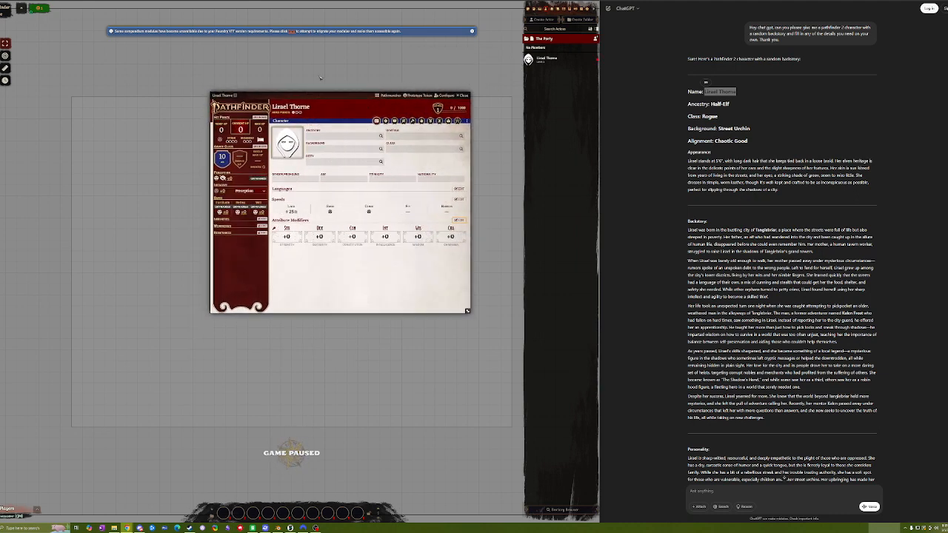
drag(320, 91, 361, 103)
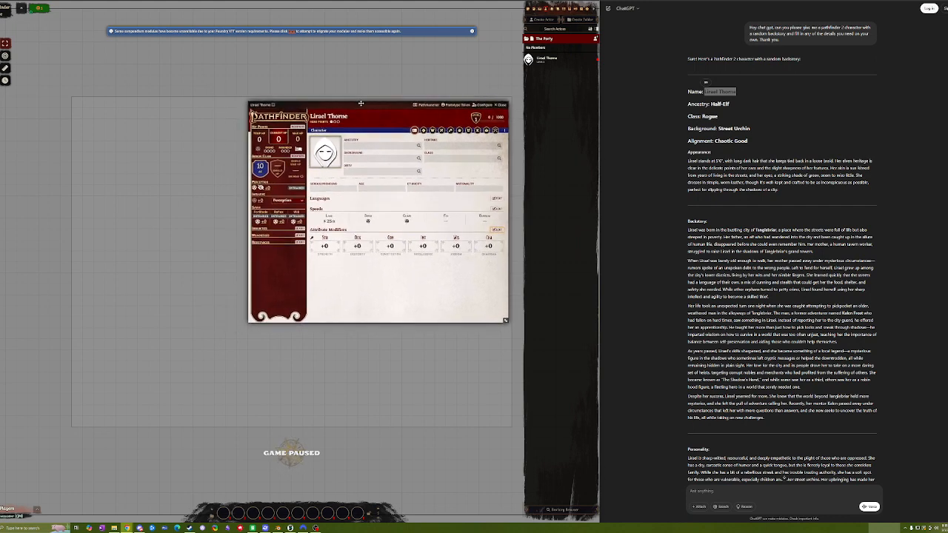
click(425, 132)
click(415, 131)
Examine the character's ancestry, background and backstory in the ChatGPT description before filling in the sheet
click(725, 91)
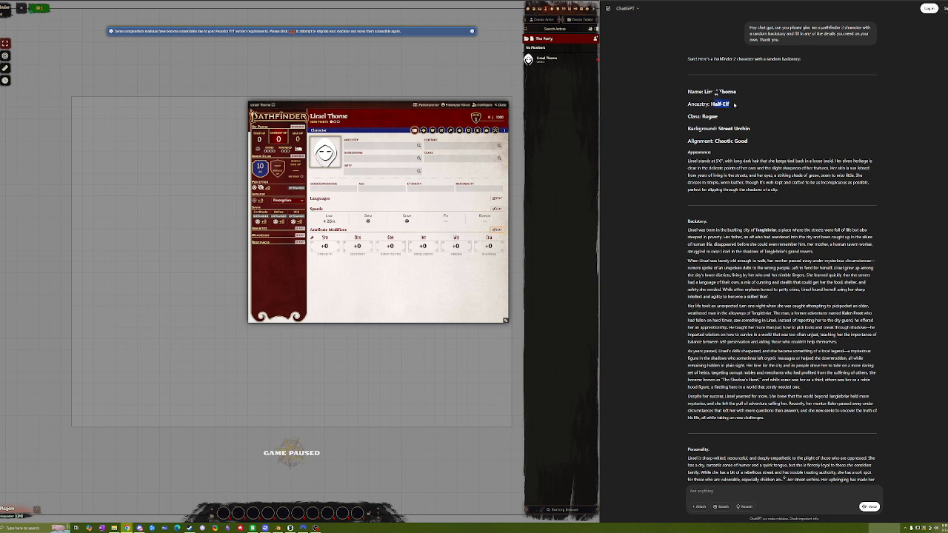
drag(730, 104, 718, 129)
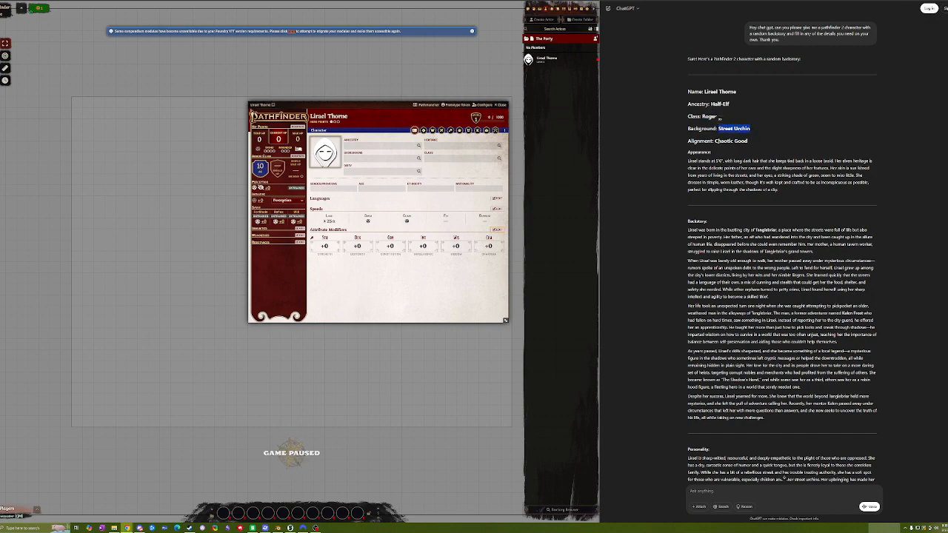
click(770, 129)
scroll(738, 125, down, 5)
scroll(784, 478, up, 3)
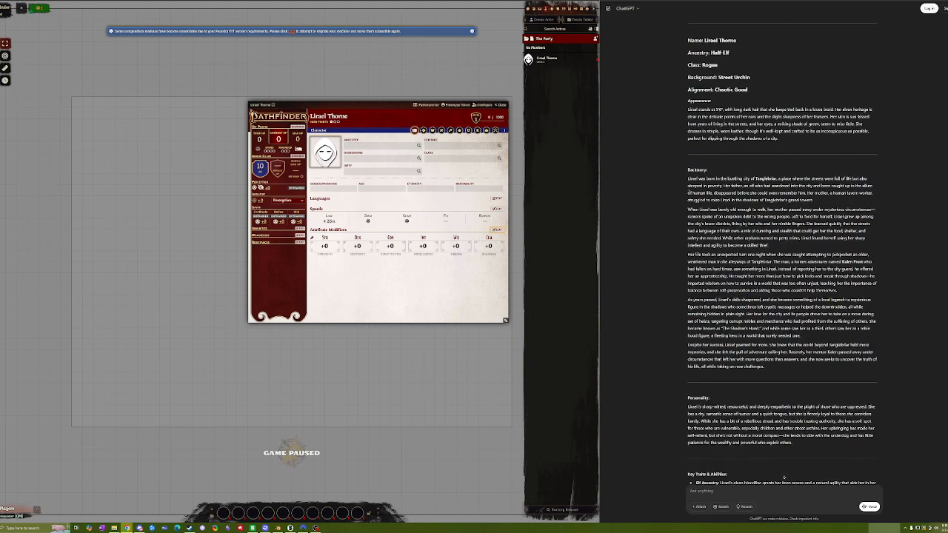
mouse_move(688, 179)
mouse_down()
mouse_move(785, 248)
mouse_move(803, 360)
mouse_move(707, 258)
mouse_move(688, 179)
mouse_up()
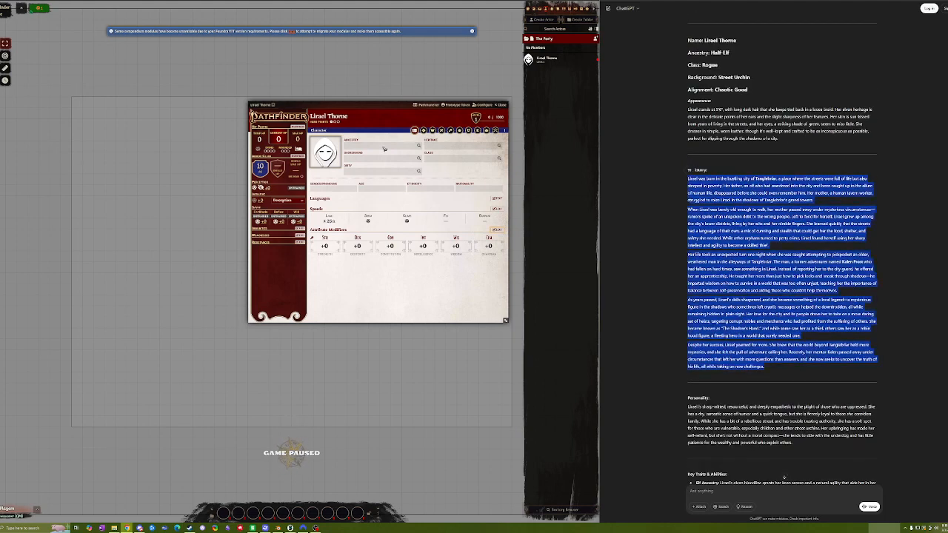
click(796, 208)
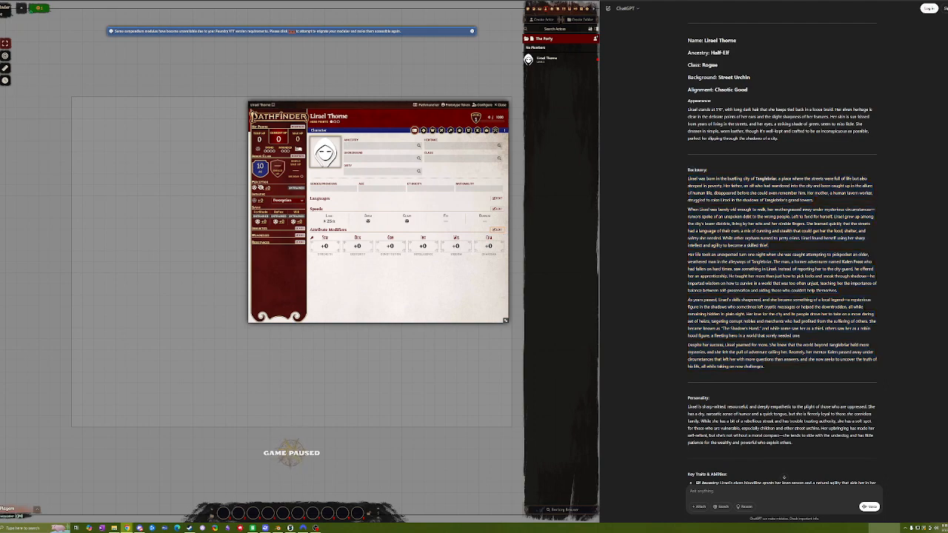
scroll(783, 478, down, 1)
scroll(693, 132, up, 3)
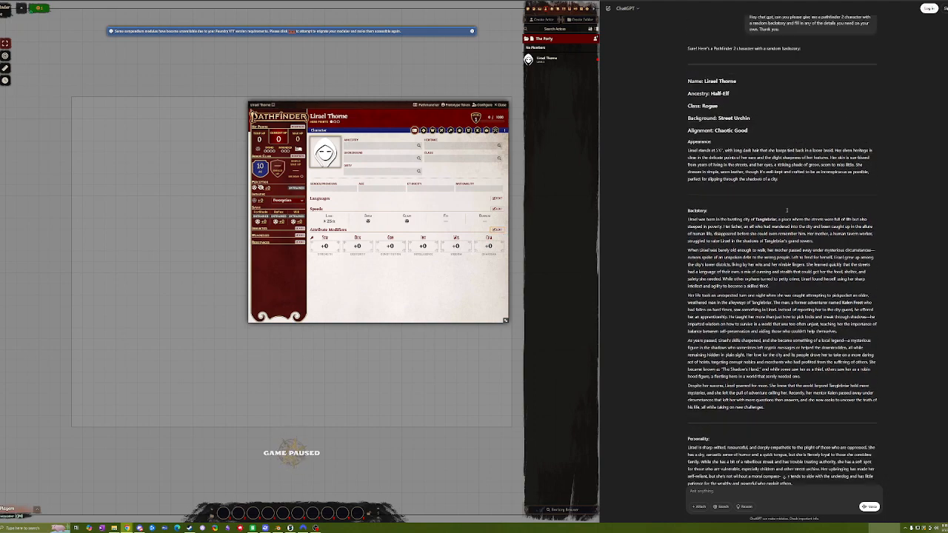
key(ctrl+Tab)
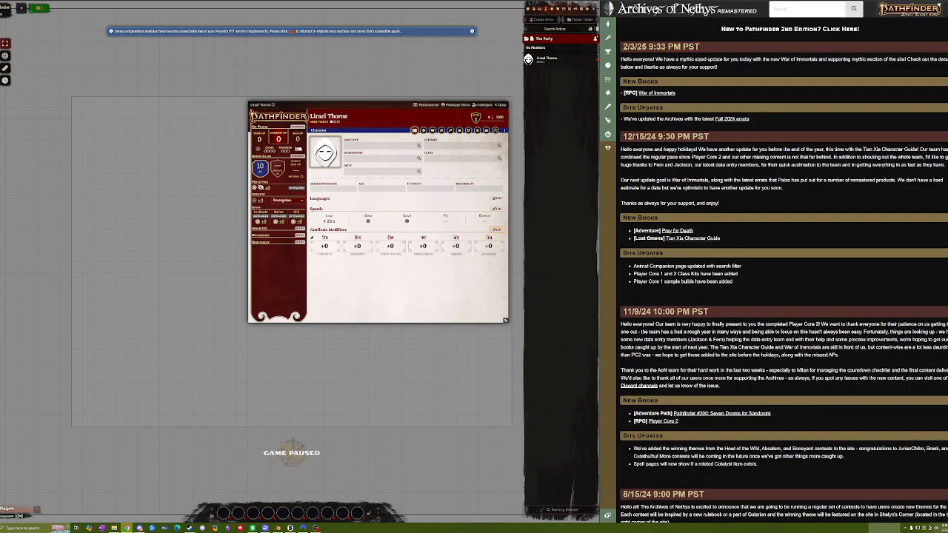
key(ctrl+Tab)
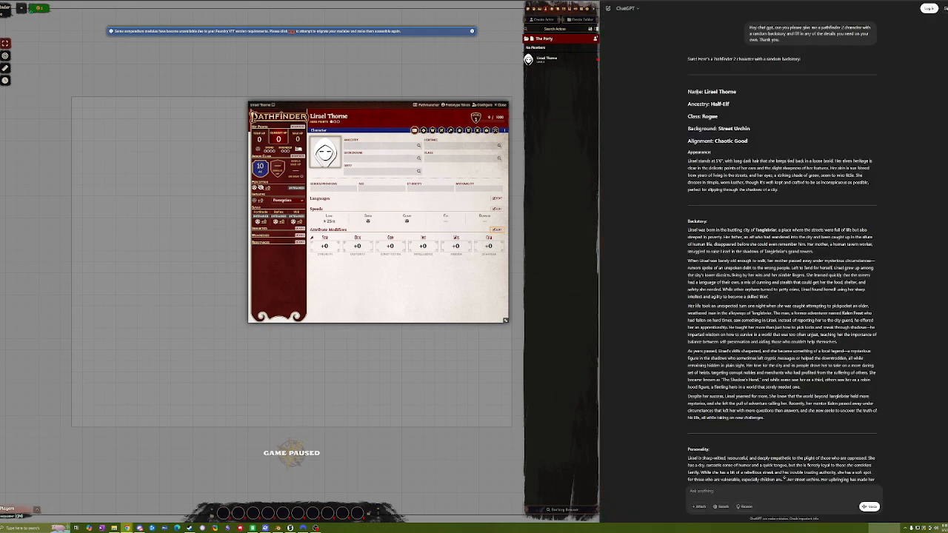
drag(686, 92, 729, 104)
Switch to Archives of Nethys, look over the common, uncommon and rare classes, and open the Rogue class details
key(ctrl+Tab)
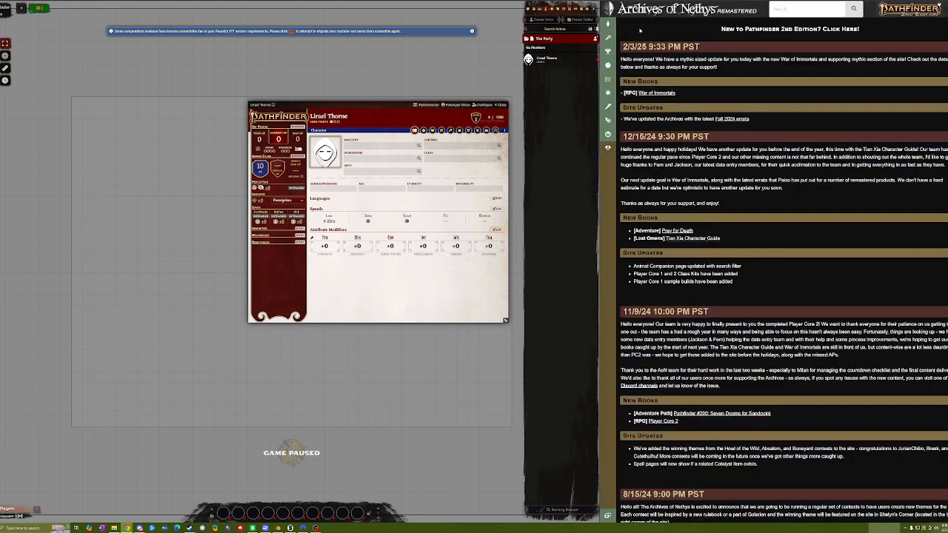
mouse_move(609, 25)
click(678, 25)
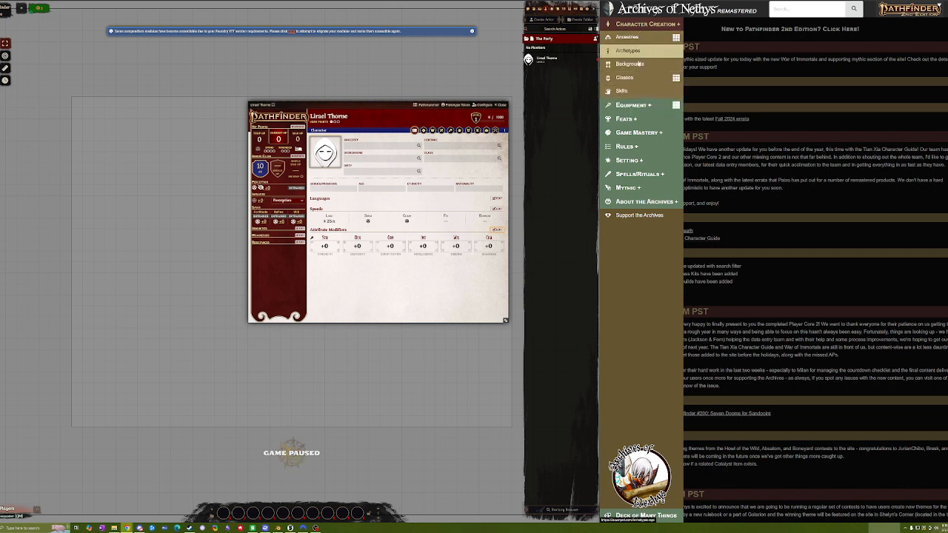
click(675, 80)
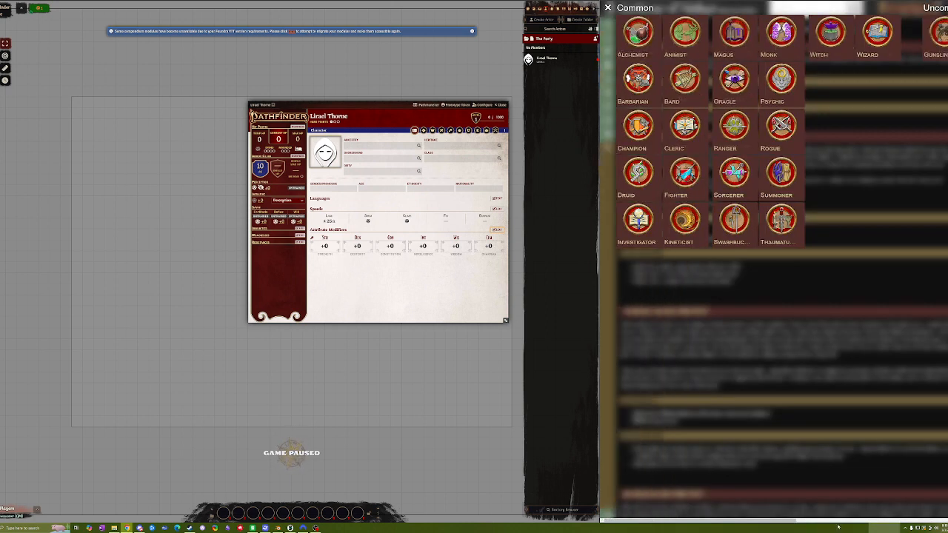
drag(795, 522, 839, 524)
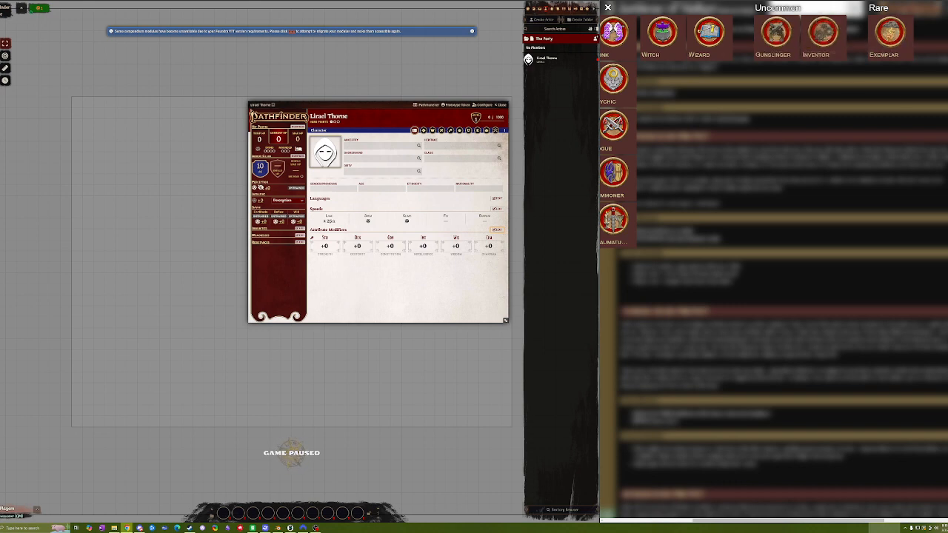
mouse_move(830, 54)
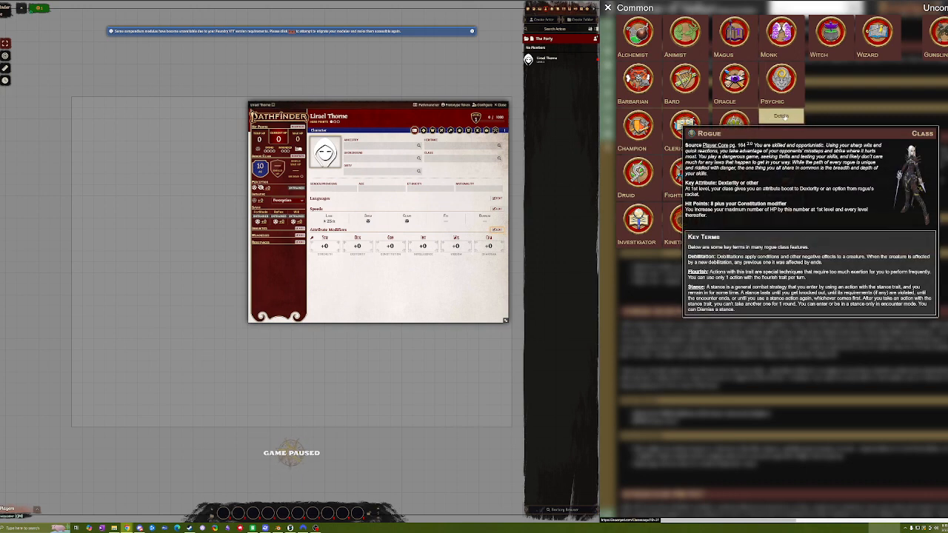
click(781, 116)
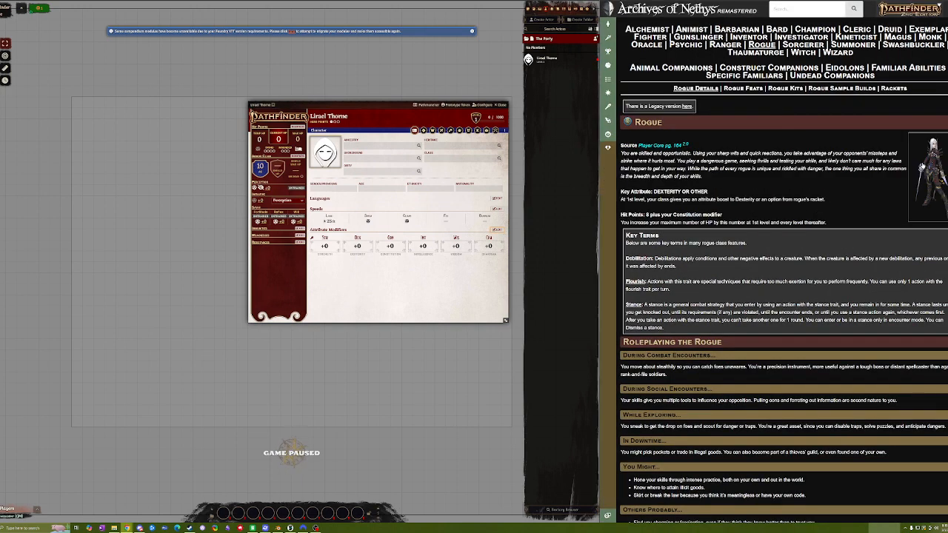
Examine the Rogue's roleplaying notes, initial proficiencies and class features by level
mouse_move(924, 164)
click(893, 88)
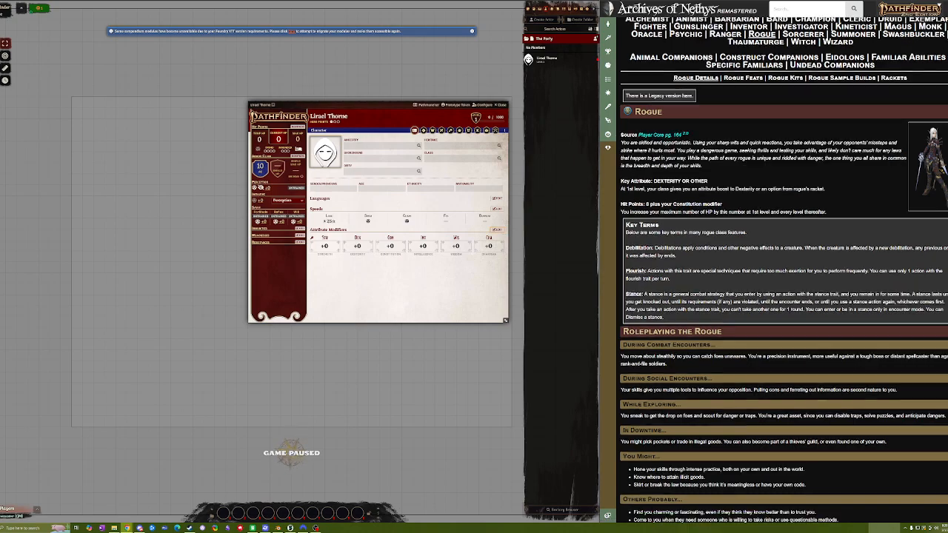
scroll(784, 268, down, 10)
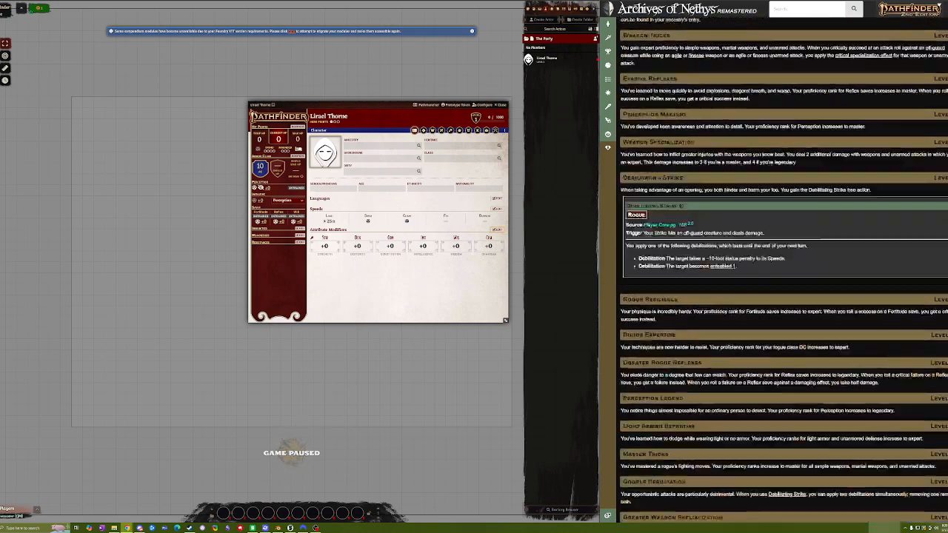
scroll(783, 268, up, 15)
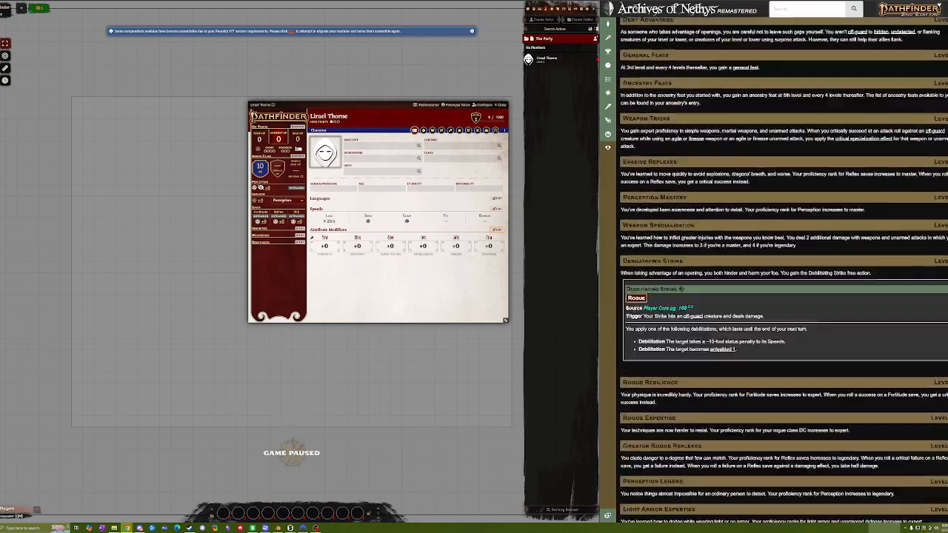
scroll(934, 130, down, 10)
scroll(935, 131, up, 4)
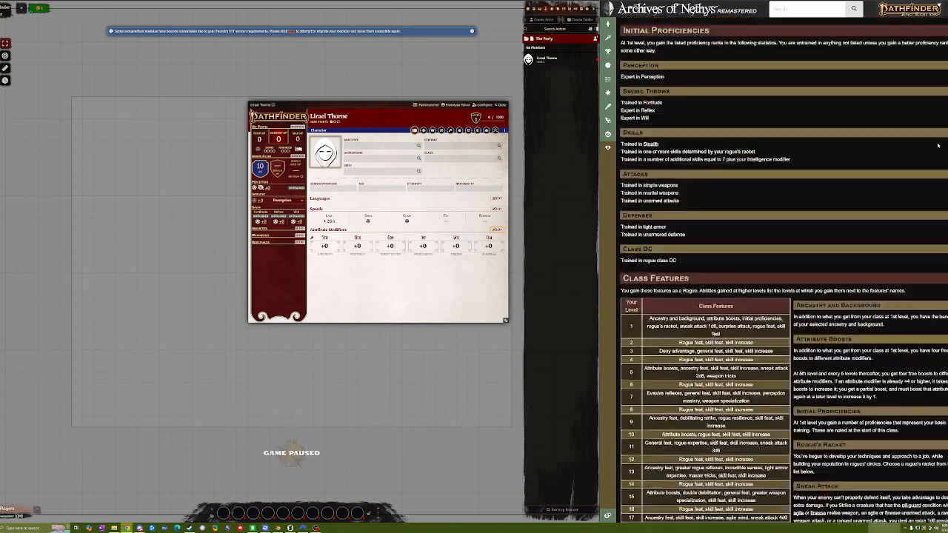
scroll(935, 131, up, 5)
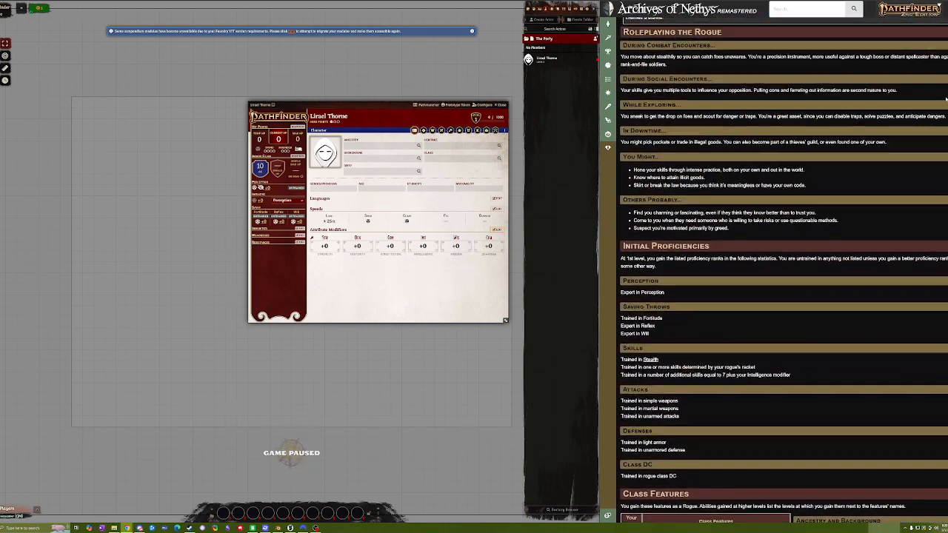
scroll(684, 111, up, 1)
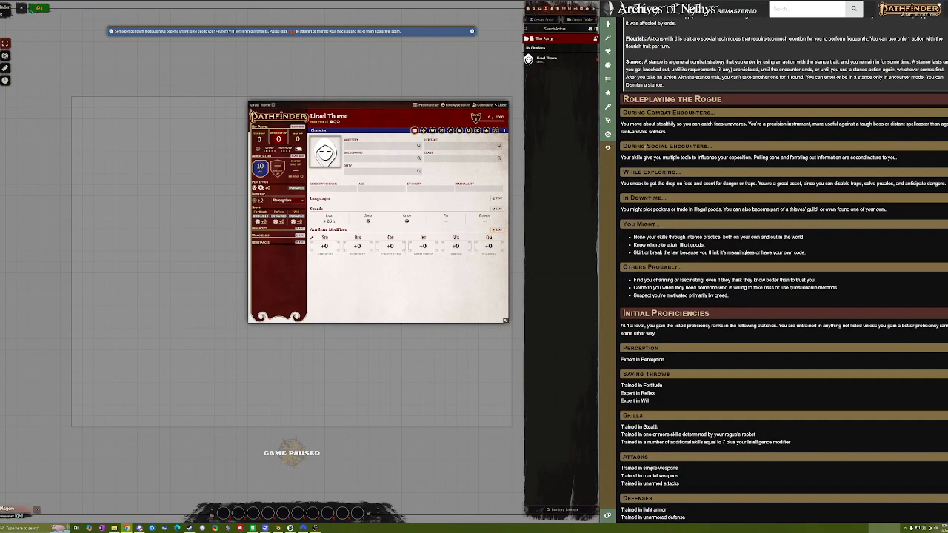
scroll(634, 235, down, 2)
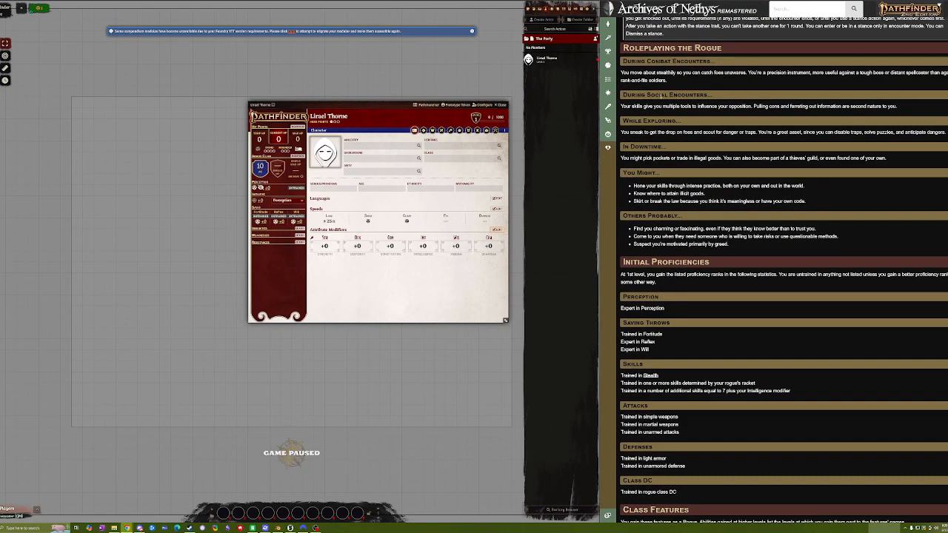
scroll(646, 135, down, 2)
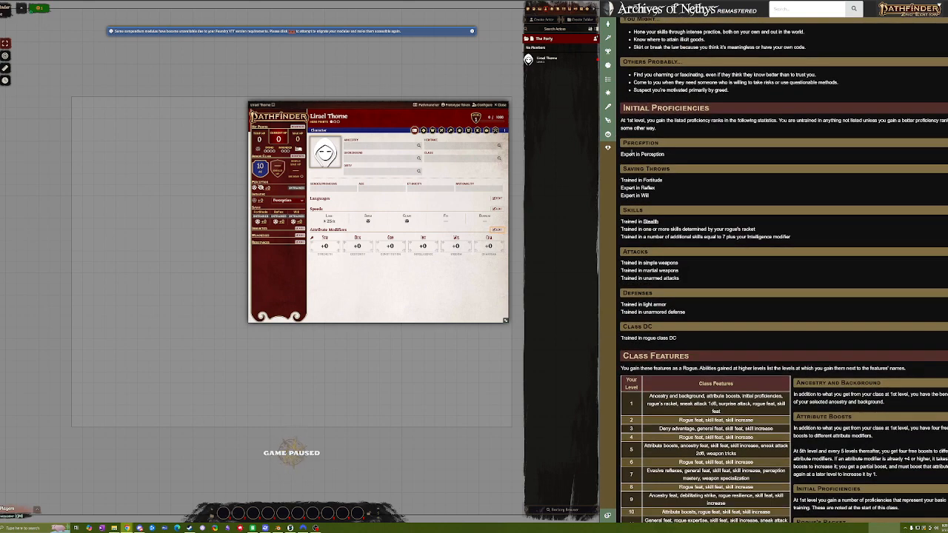
scroll(638, 153, down, 2)
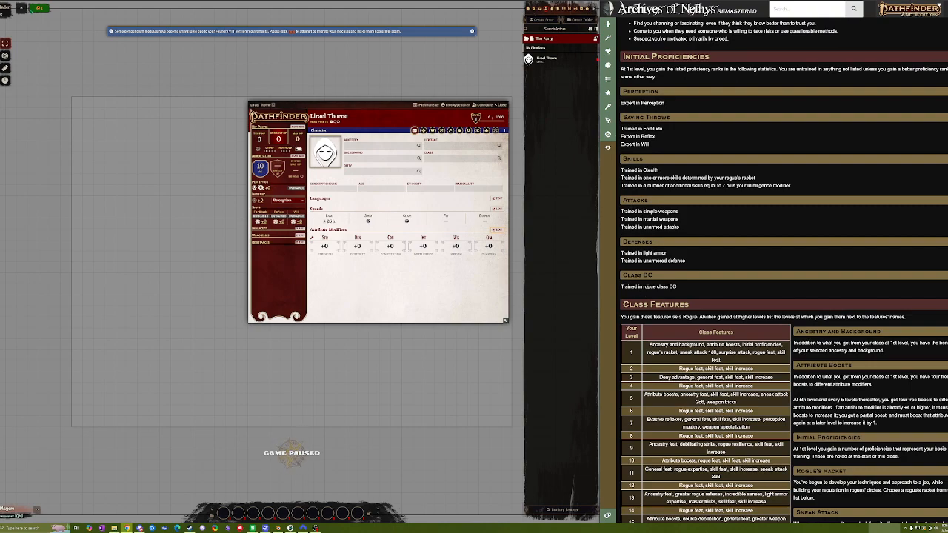
Return to the Rogue's class summary and highlight the Key Attribute entry with its description
scroll(657, 259, up, 5)
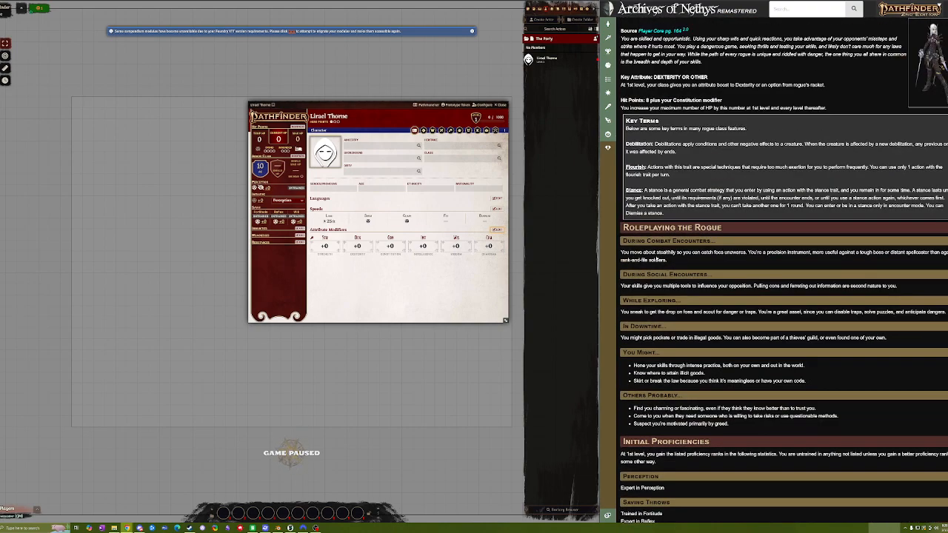
scroll(645, 222, up, 1)
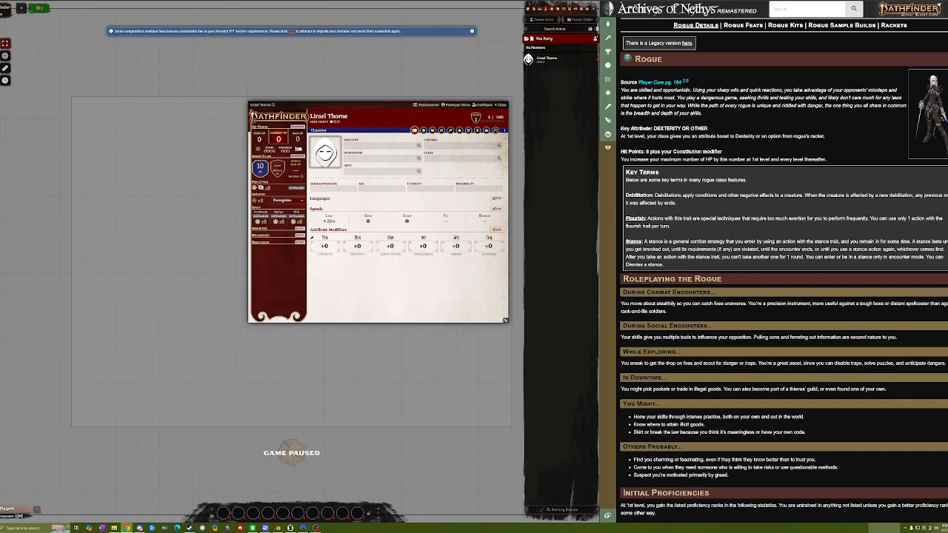
triple_click(630, 127)
drag(628, 135, 826, 137)
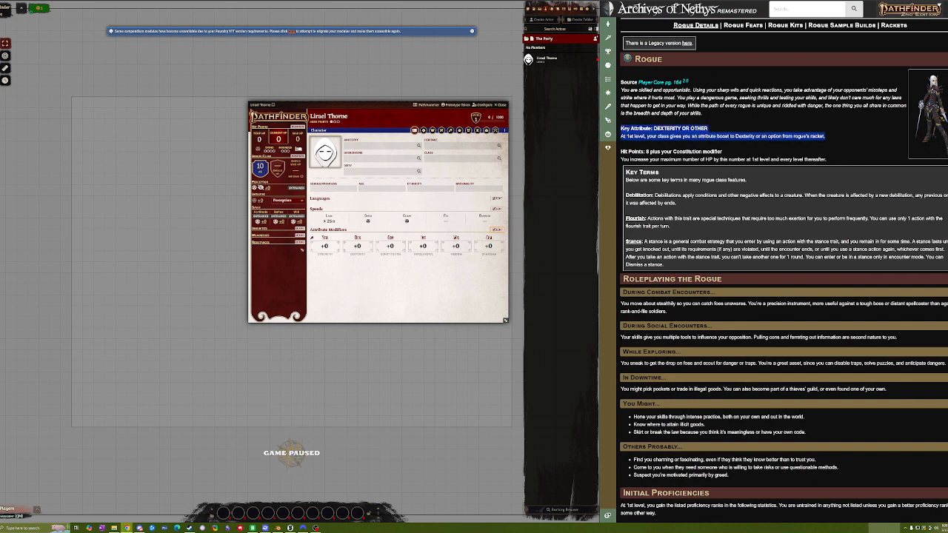
Examine the Rogue's Key Attribute entry and its description of the 1st-level attribute boost
click(665, 136)
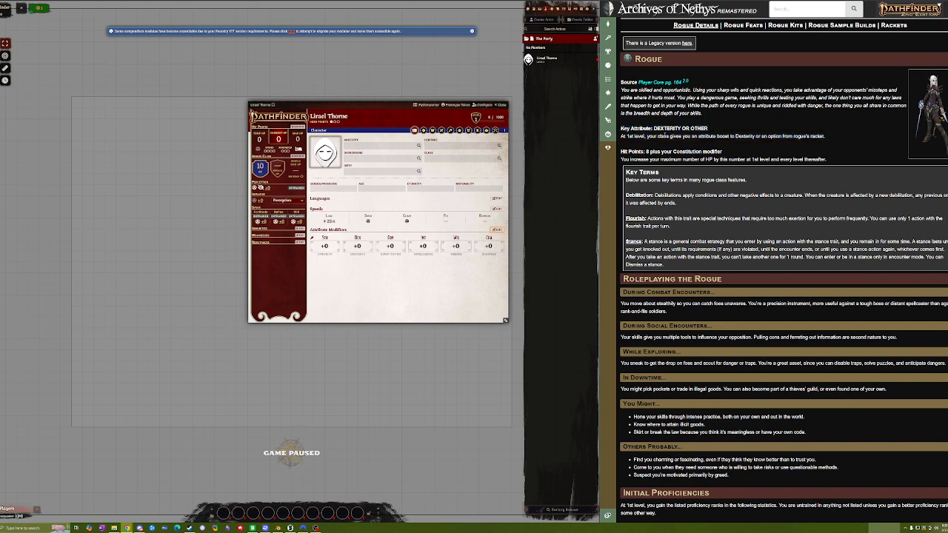
drag(620, 129, 827, 138)
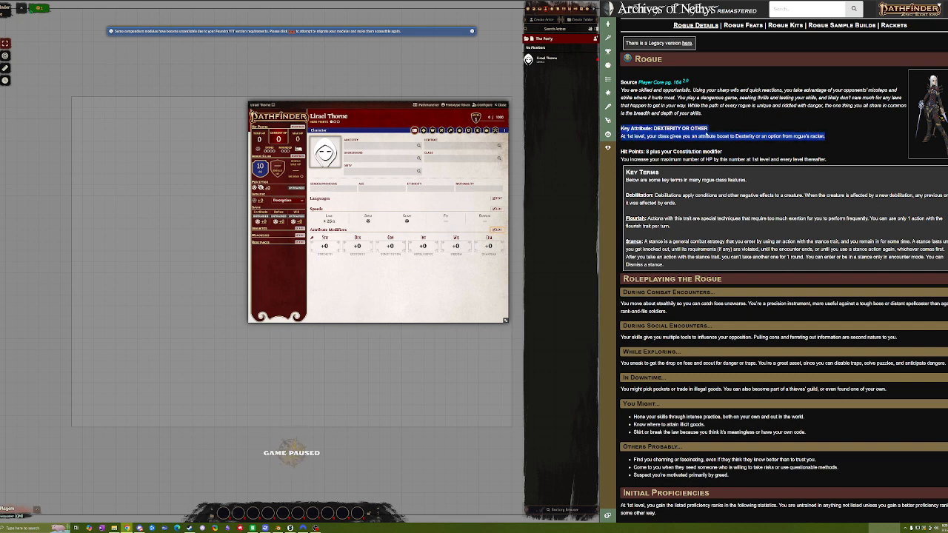
click(707, 136)
triple_click(668, 128)
click(665, 128)
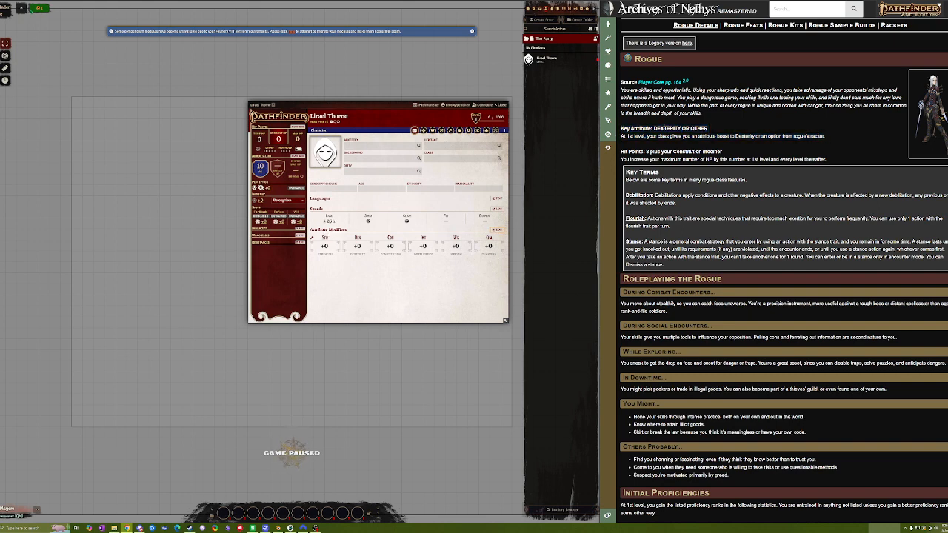
double_click(664, 128)
click(665, 128)
triple_click(666, 128)
double_click(669, 136)
click(631, 136)
Highlight the Dexterity option in the Rogue's Key Attribute line
drag(622, 129, 691, 129)
click(693, 129)
click(691, 129)
click(683, 129)
drag(620, 129, 682, 129)
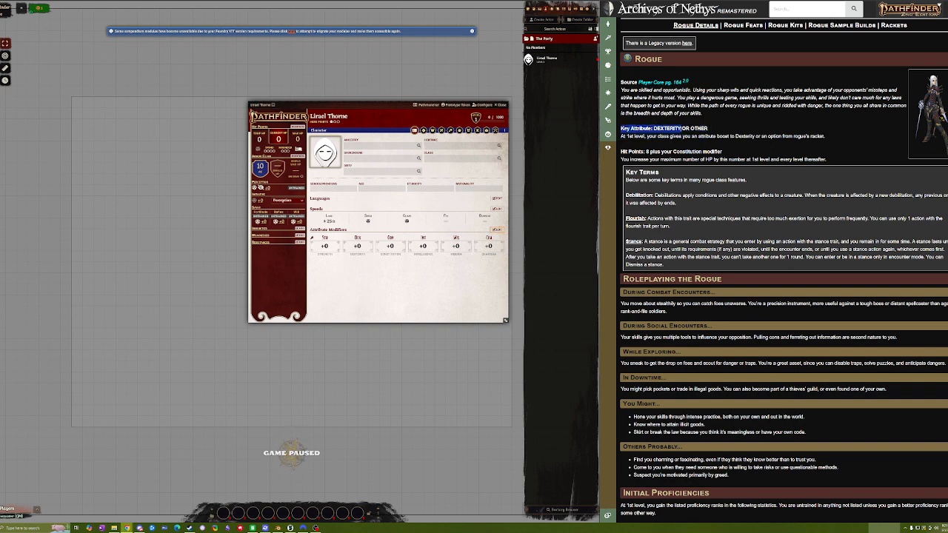
click(682, 129)
drag(654, 128, 681, 129)
click(680, 129)
Highlight the Rogue's Hit Points entry, including the Constitution modifier formula
scroll(648, 153, down, 1)
scroll(631, 156, up, 1)
drag(621, 151, 723, 150)
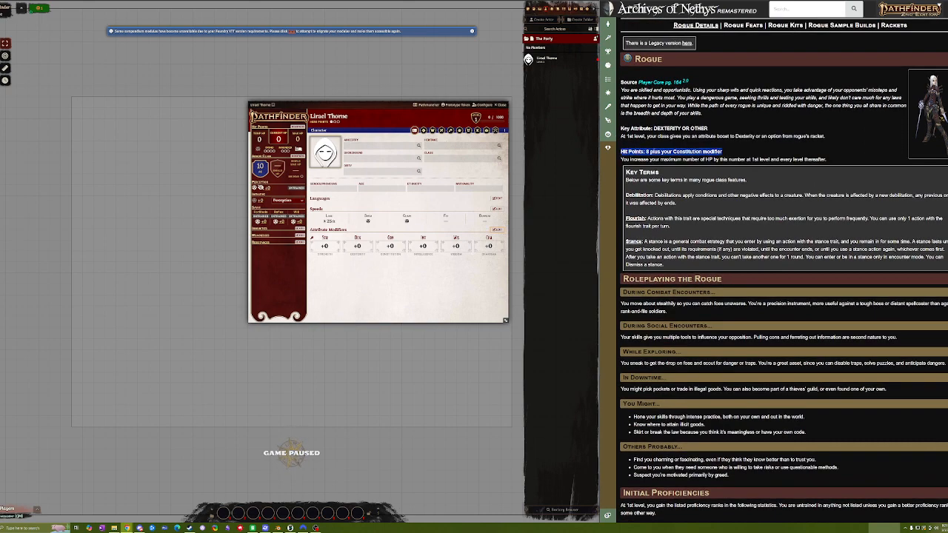
drag(647, 151, 723, 150)
click(725, 153)
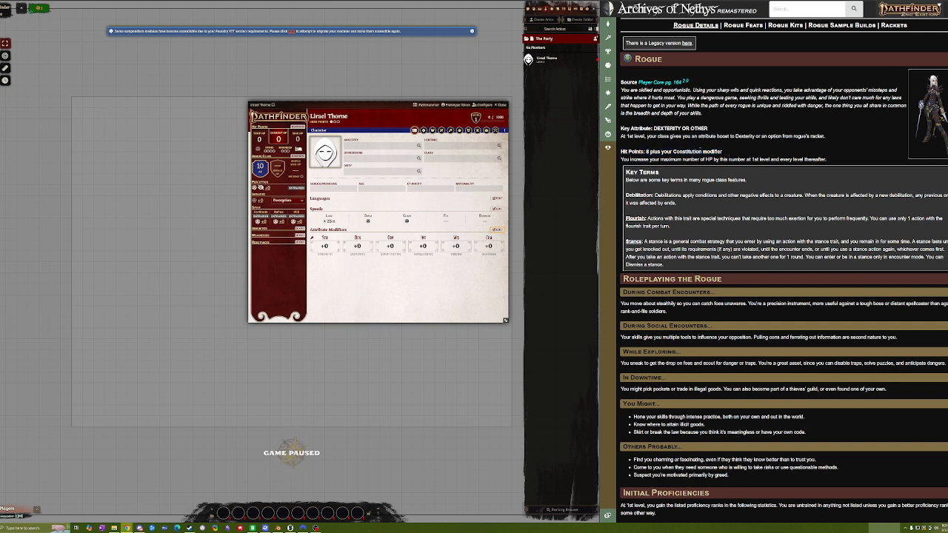
mouse_move(648, 151)
mouse_down()
mouse_move(722, 152)
mouse_move(647, 152)
mouse_up()
click(723, 152)
click(729, 154)
click(647, 152)
Look over the Rogue's Key Terms box and highlight the Debilitation definition
scroll(652, 152, down, 1)
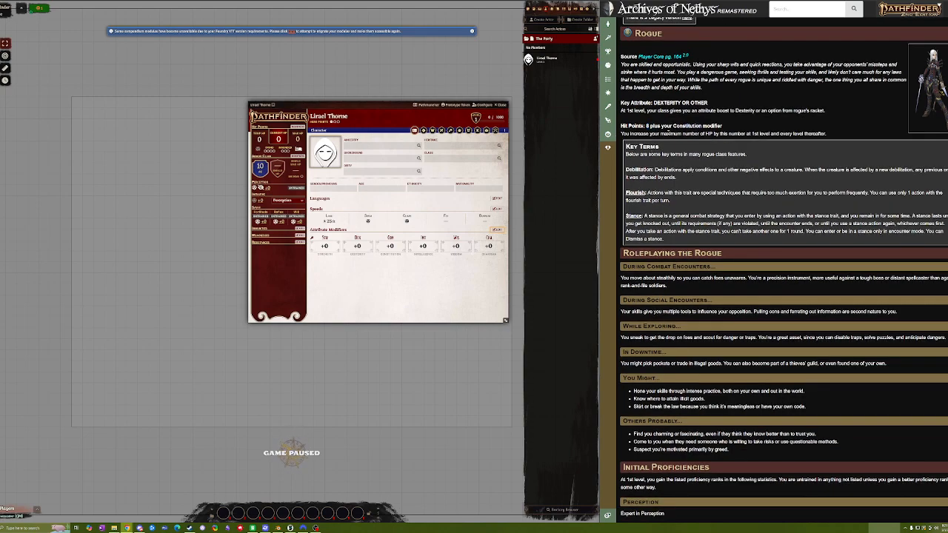
scroll(661, 133, down, 3)
scroll(661, 133, up, 5)
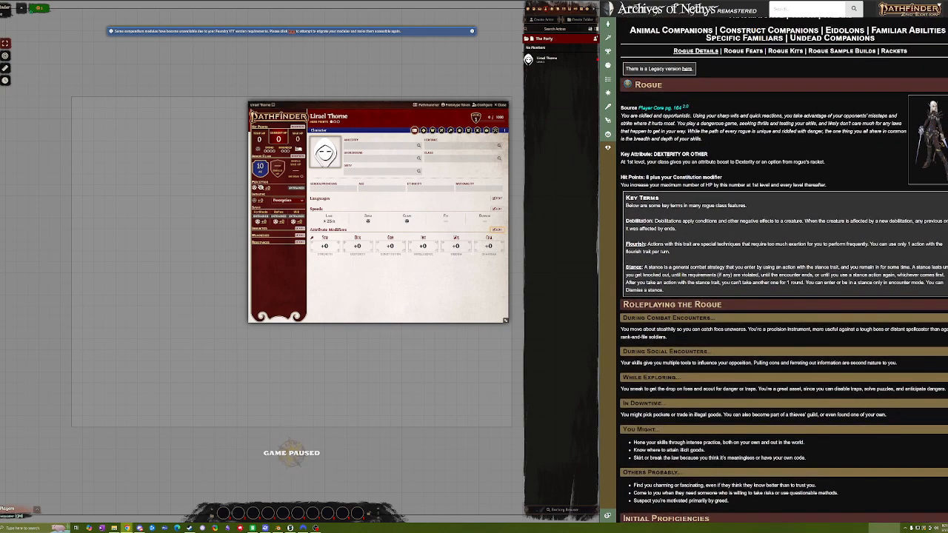
scroll(655, 165, down, 5)
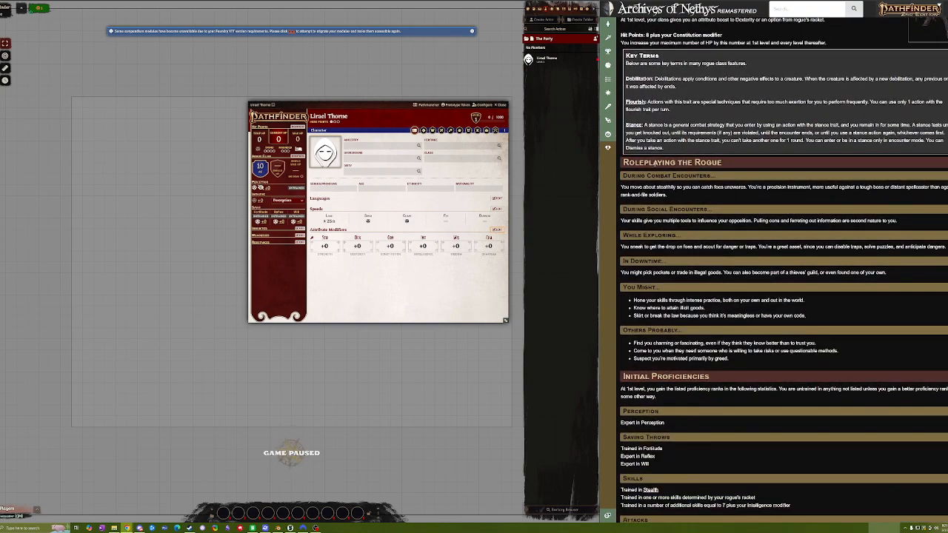
scroll(655, 169, up, 3)
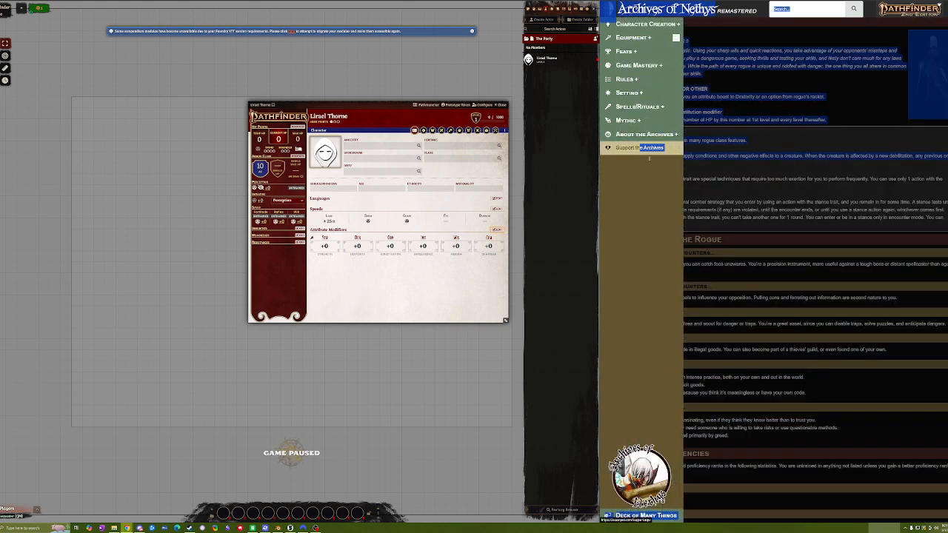
drag(678, 165, 627, 155)
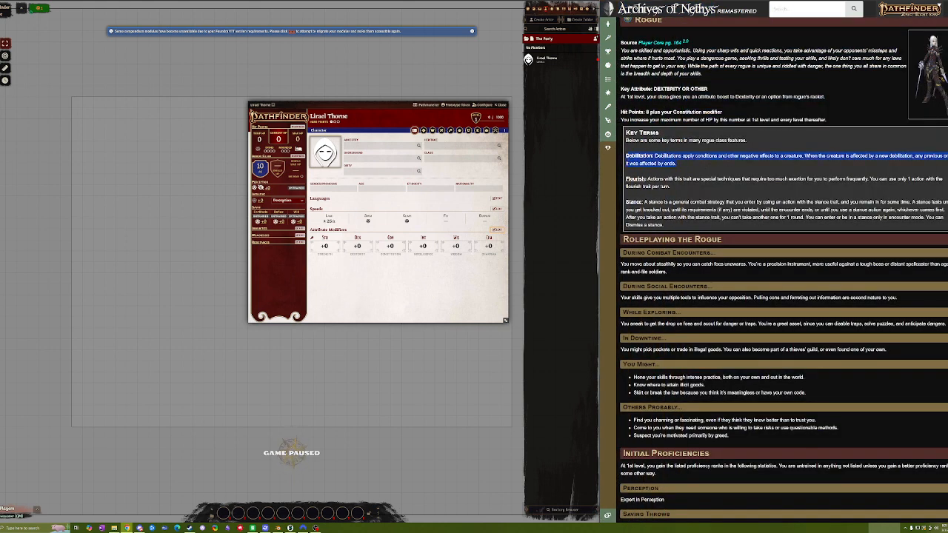
click(683, 165)
click(647, 163)
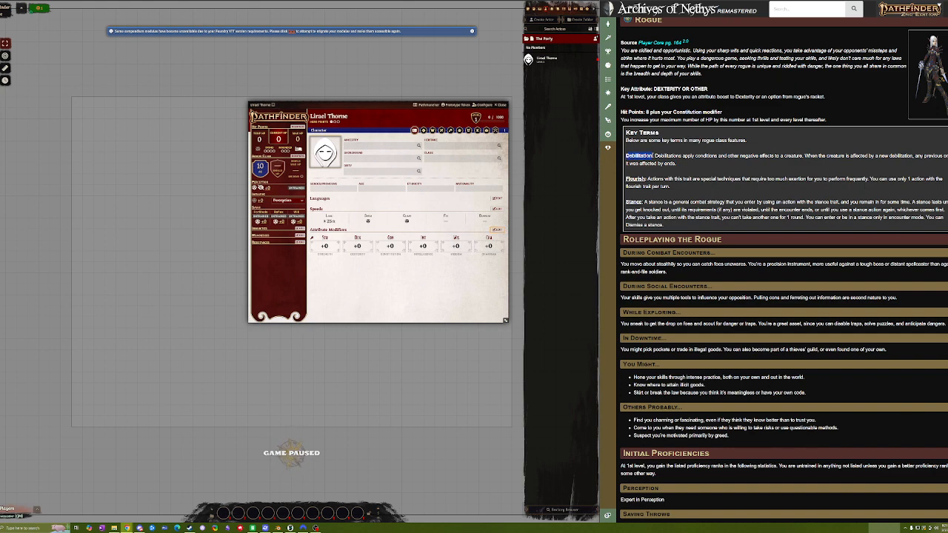
scroll(634, 169, down, 1)
drag(671, 162, 627, 156)
click(627, 156)
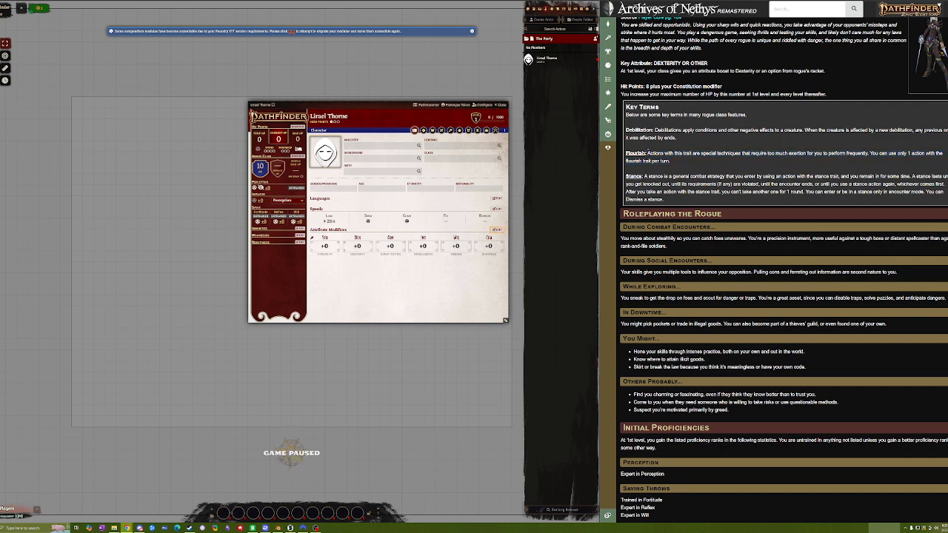
Highlight and read the Flourish trait definition in the Key Terms box
drag(647, 154, 674, 162)
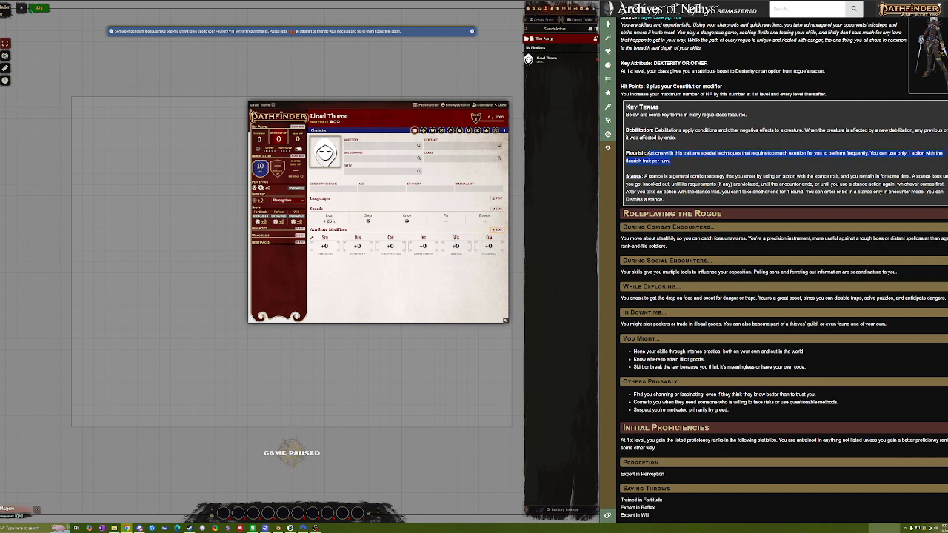
click(652, 154)
click(702, 157)
triple_click(679, 163)
scroll(750, 154, up, 1)
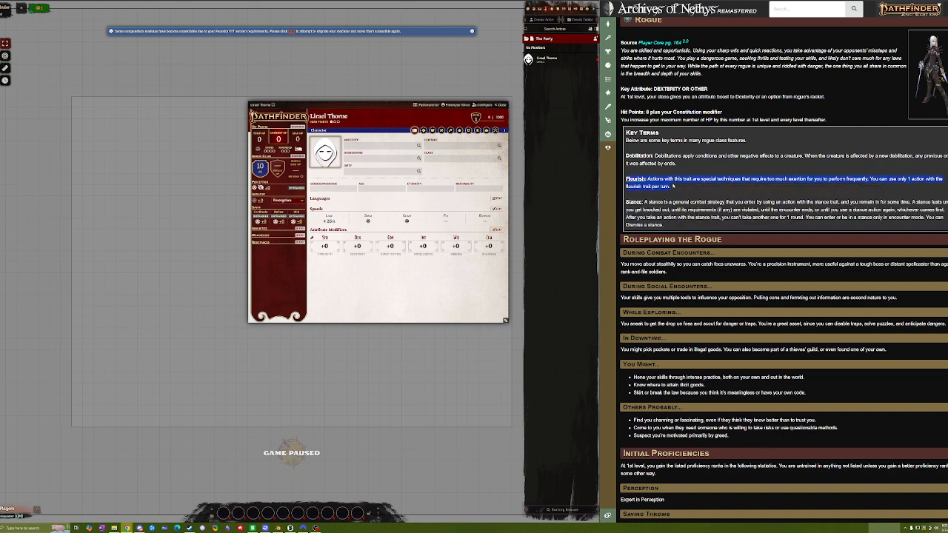
click(674, 186)
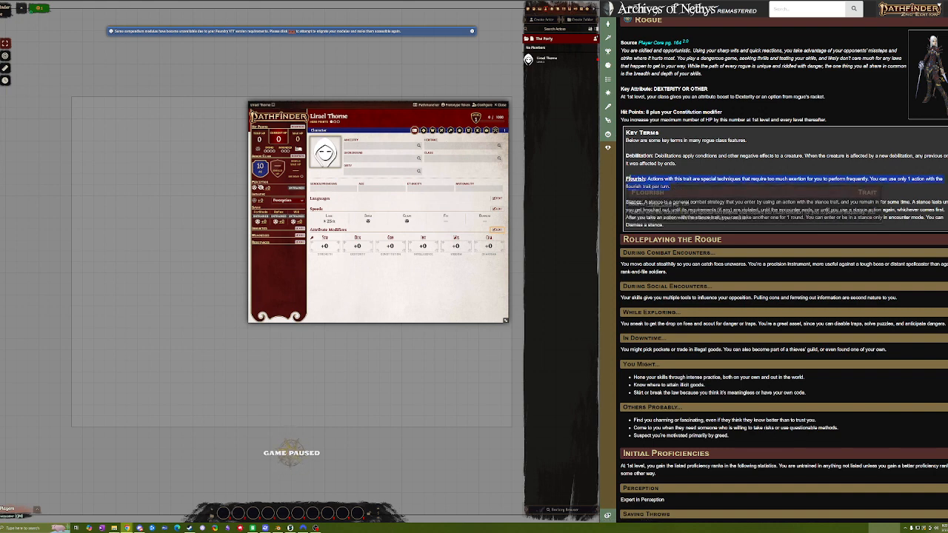
click(678, 187)
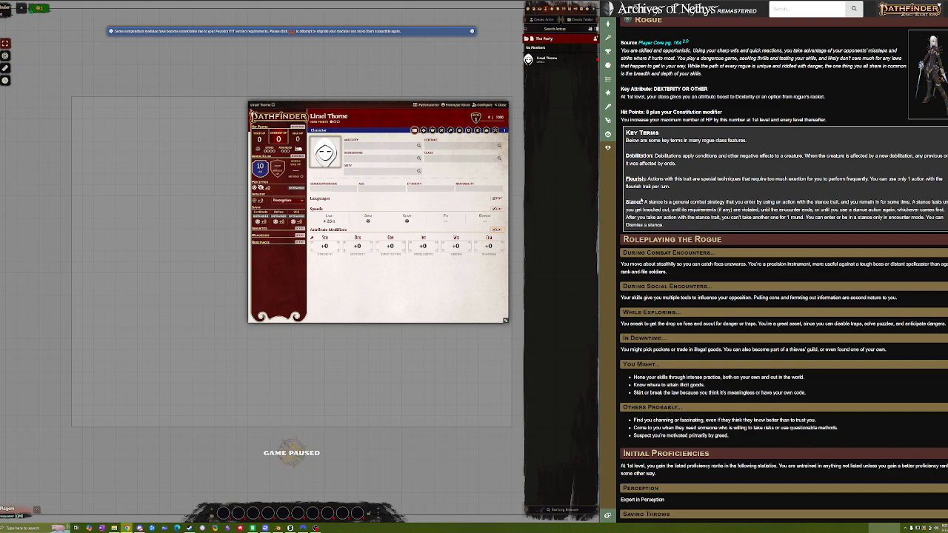
Read the Stance definition in the Key Terms box and highlight its text
scroll(640, 202, down, 1)
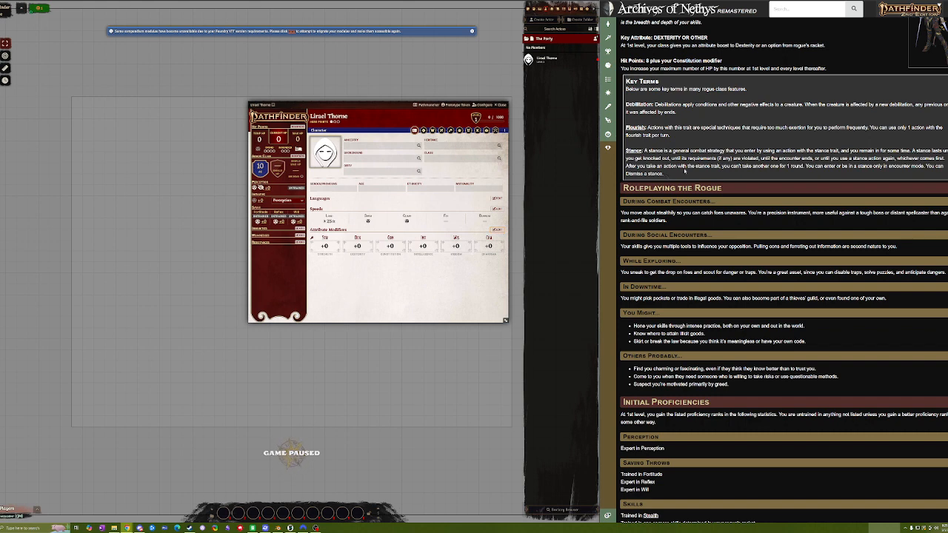
scroll(716, 154, down, 1)
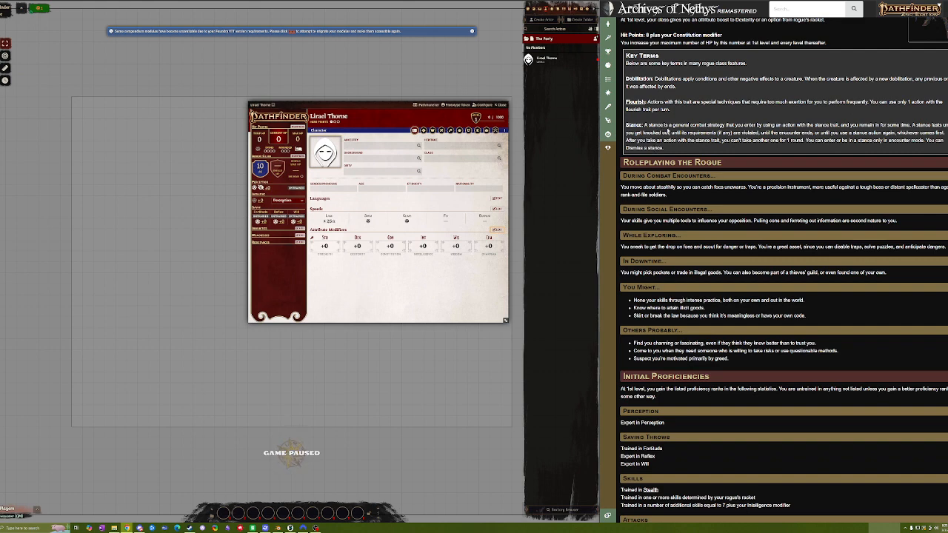
drag(665, 150, 632, 123)
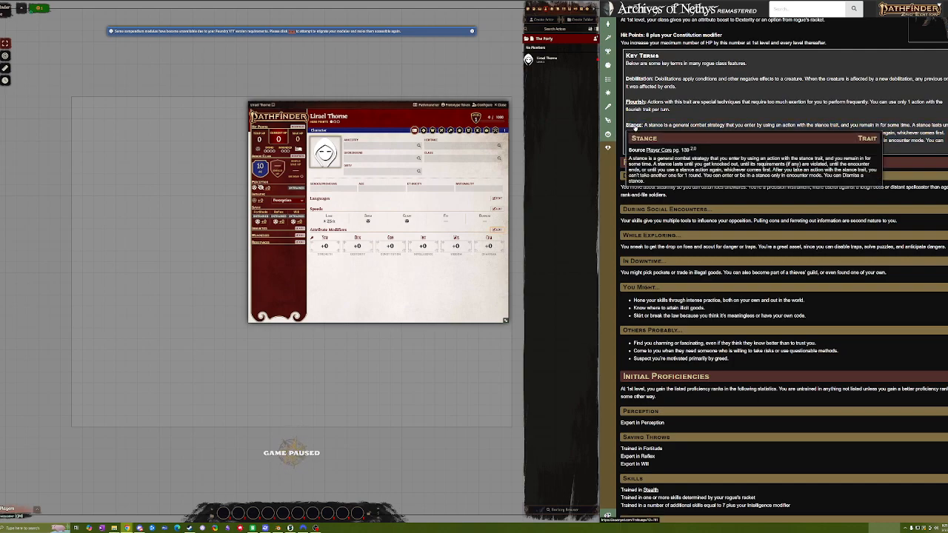
Review the Rogue's initial proficiencies and bring up the Class Features table by level
scroll(634, 126, down, 5)
scroll(681, 130, down, 1)
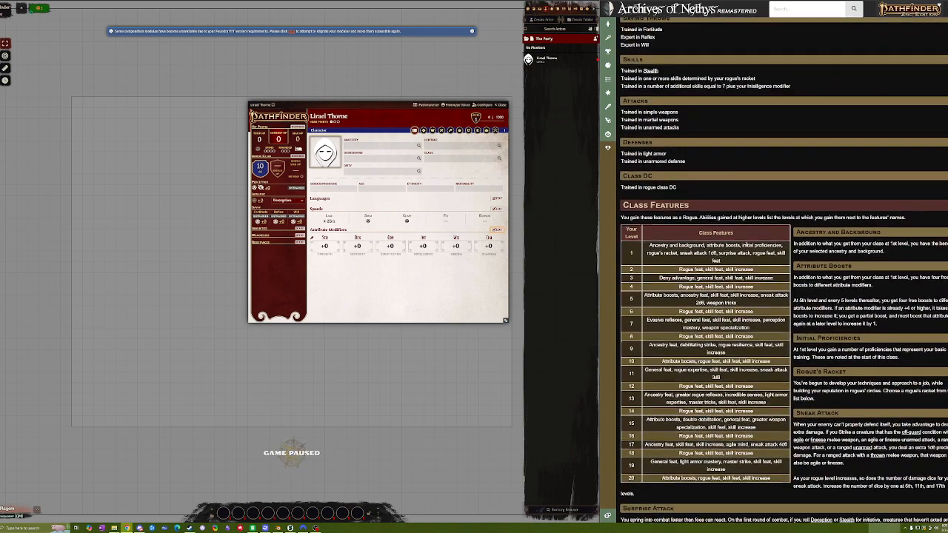
scroll(669, 197, up, 3)
scroll(669, 208, down, 1)
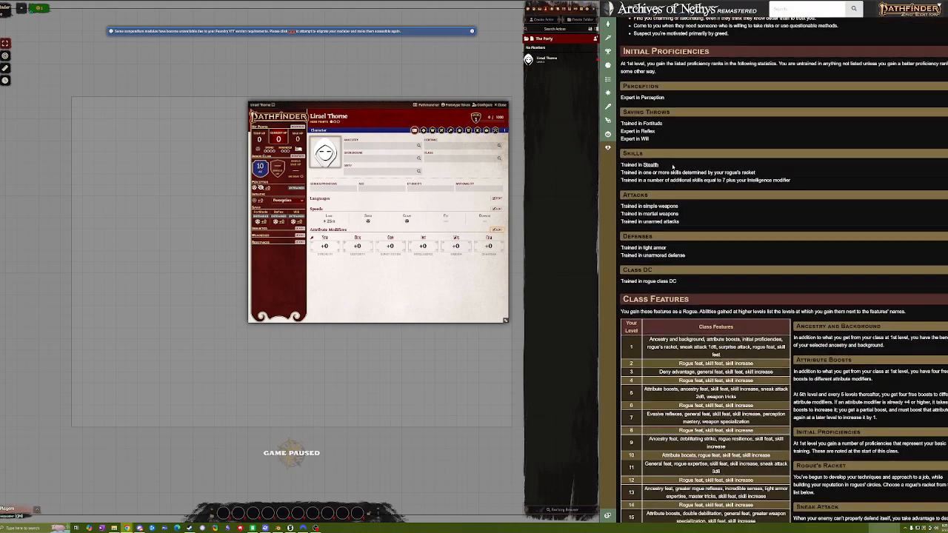
scroll(670, 210, up, 3)
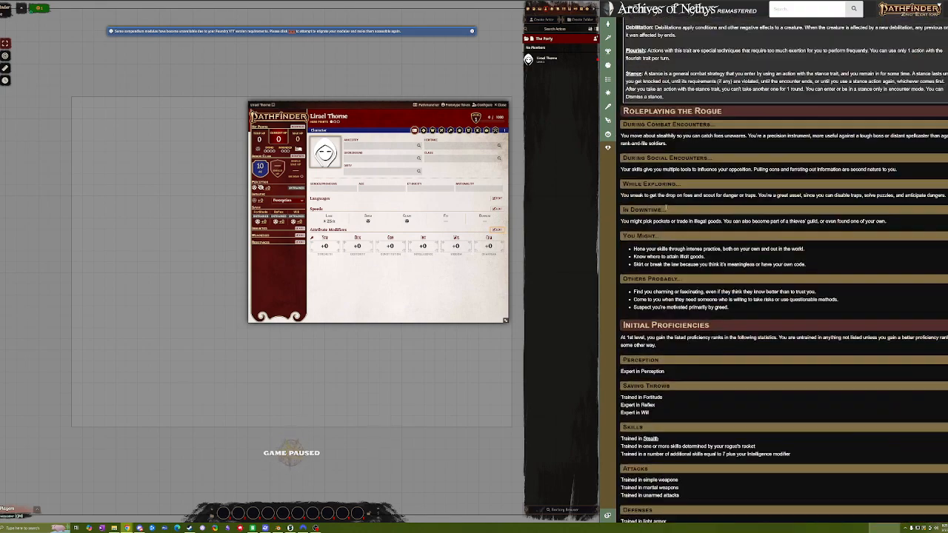
scroll(671, 209, down, 1)
scroll(669, 208, down, 4)
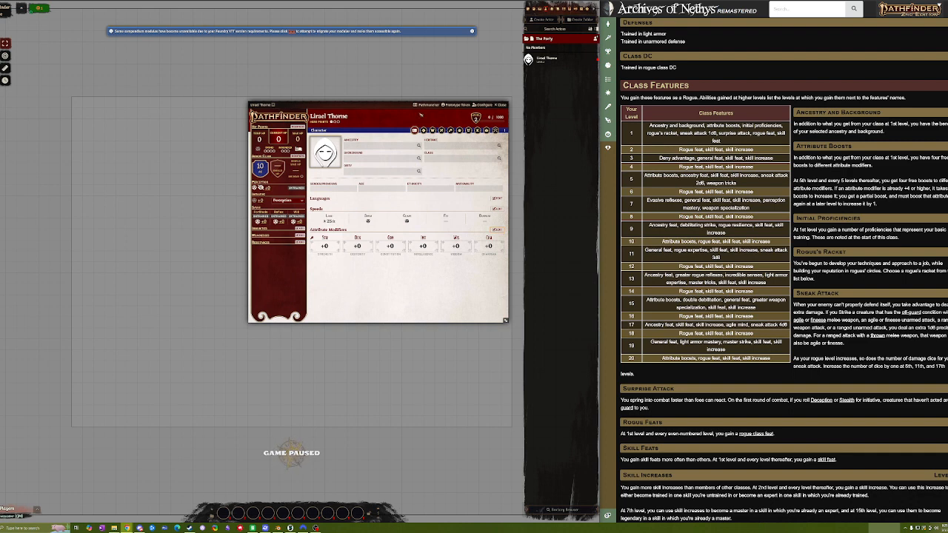
Highlight the level 1 class features in the Rogue table, singling out "Ancestry and background"
drag(378, 106, 380, 103)
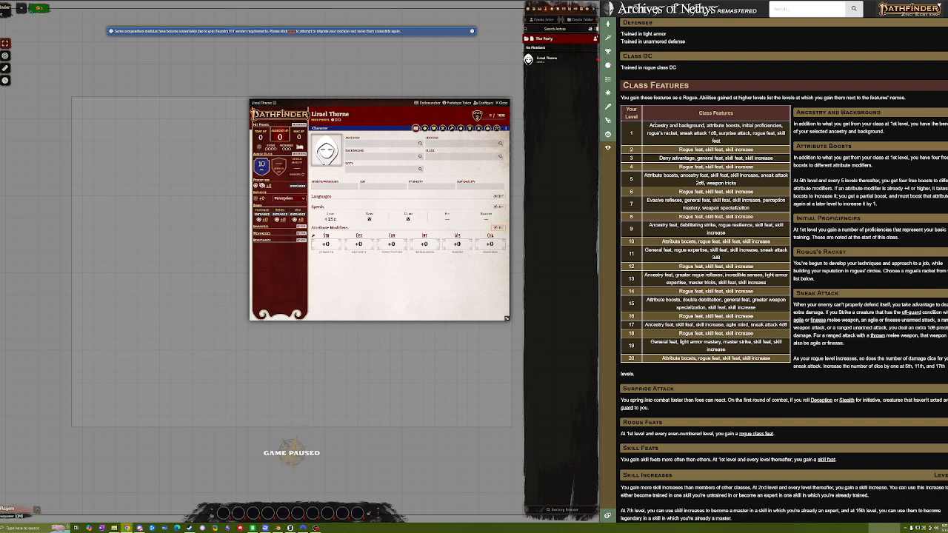
drag(648, 126, 722, 141)
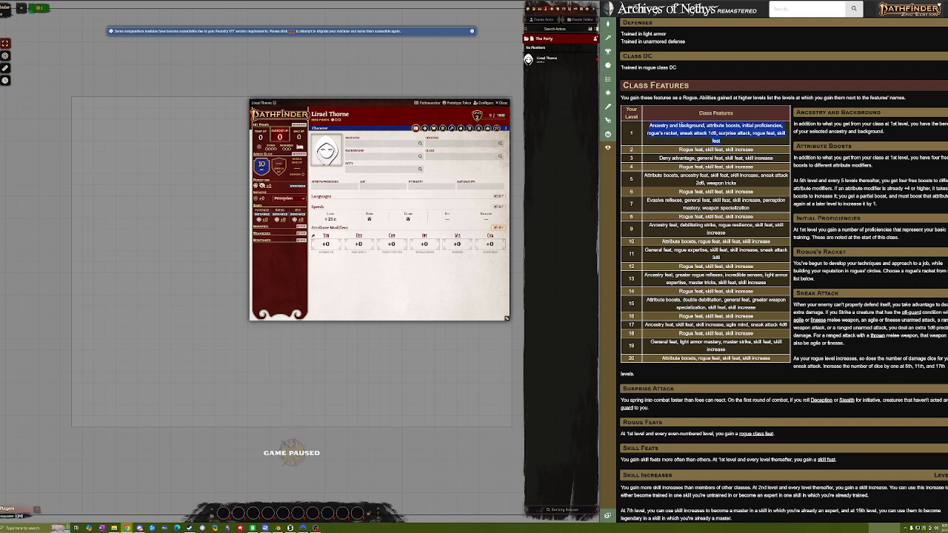
click(646, 127)
drag(649, 126, 678, 127)
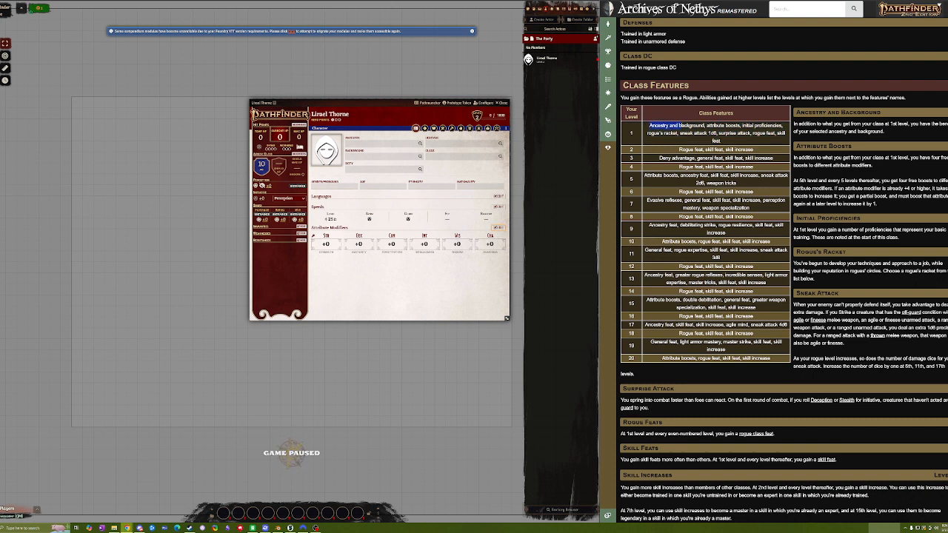
click(690, 126)
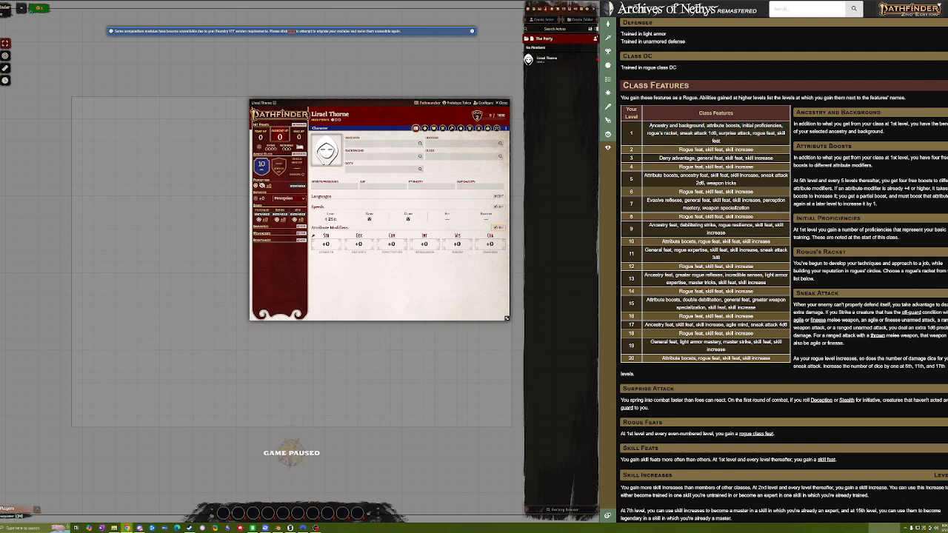
drag(650, 126, 705, 126)
click(705, 127)
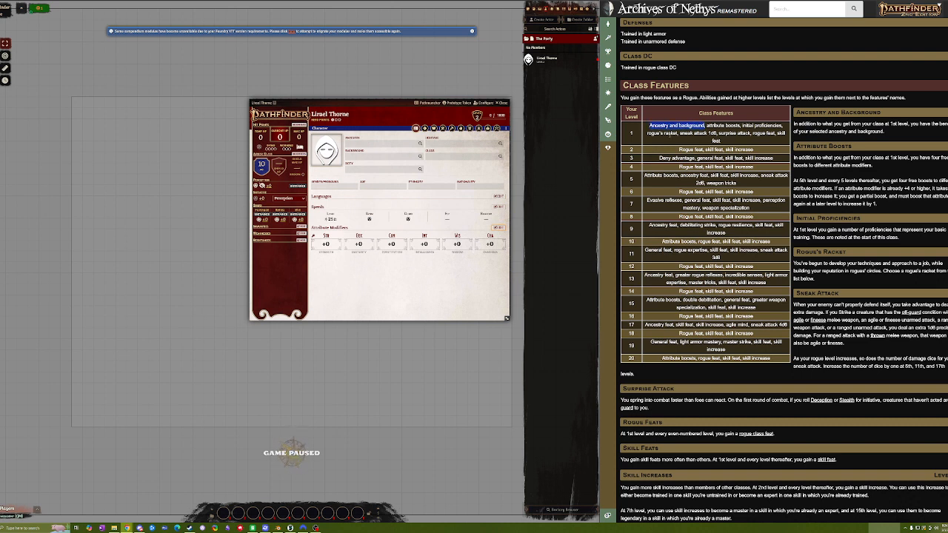
click(705, 126)
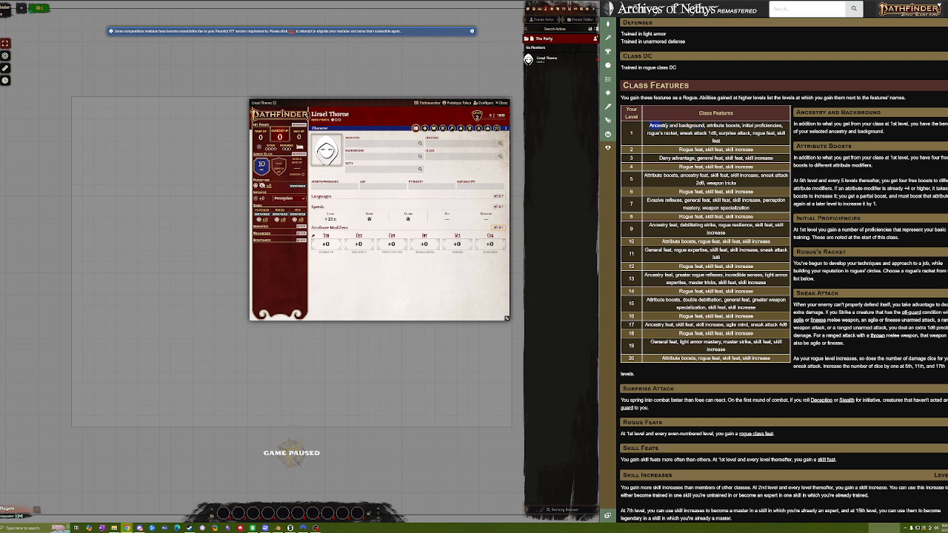
drag(668, 126, 686, 126)
Switch to ChatGPT, highlight the character's ancestry and background, and return to Archives of Nethys
click(642, 1)
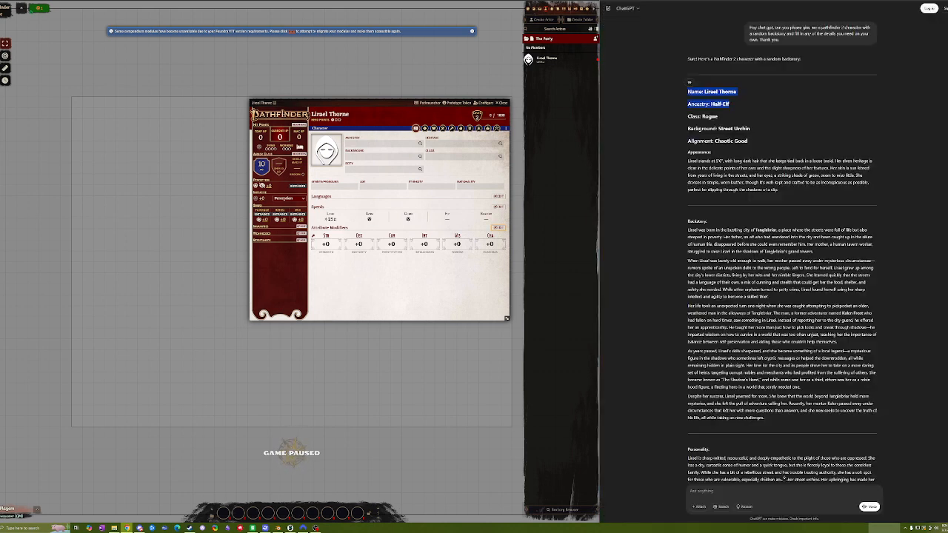
click(702, 104)
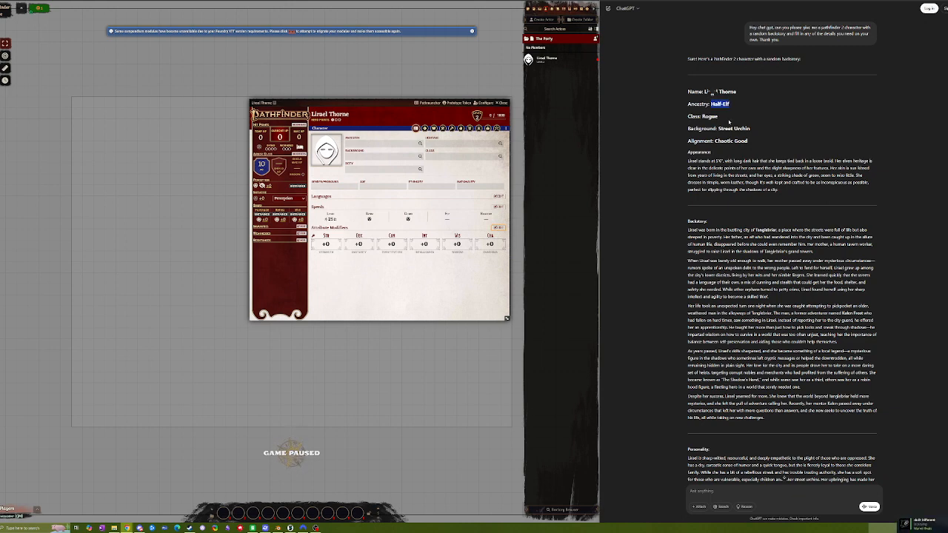
drag(717, 128, 752, 129)
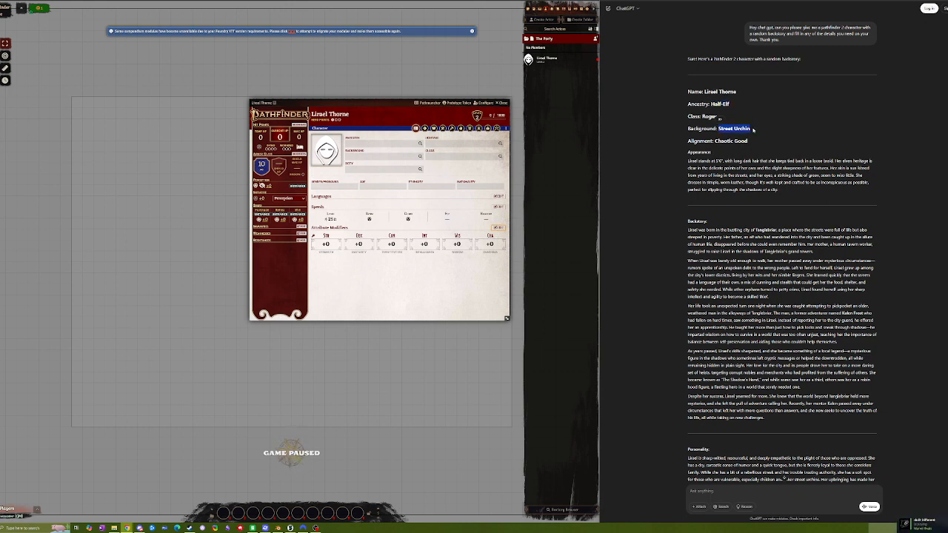
key(alt+Tab)
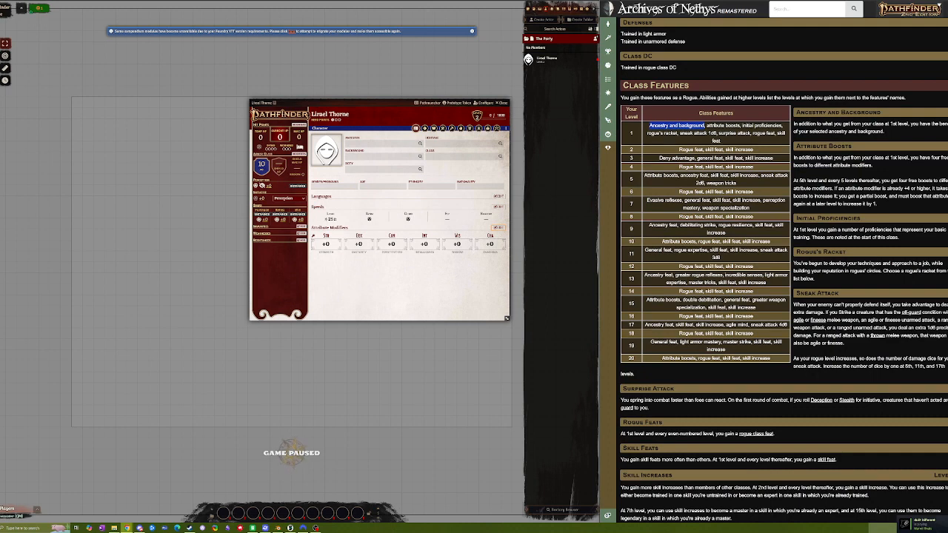
Open the character's ancestry selection and look through its entries, checking the ancestry given in ChatGPT
click(420, 143)
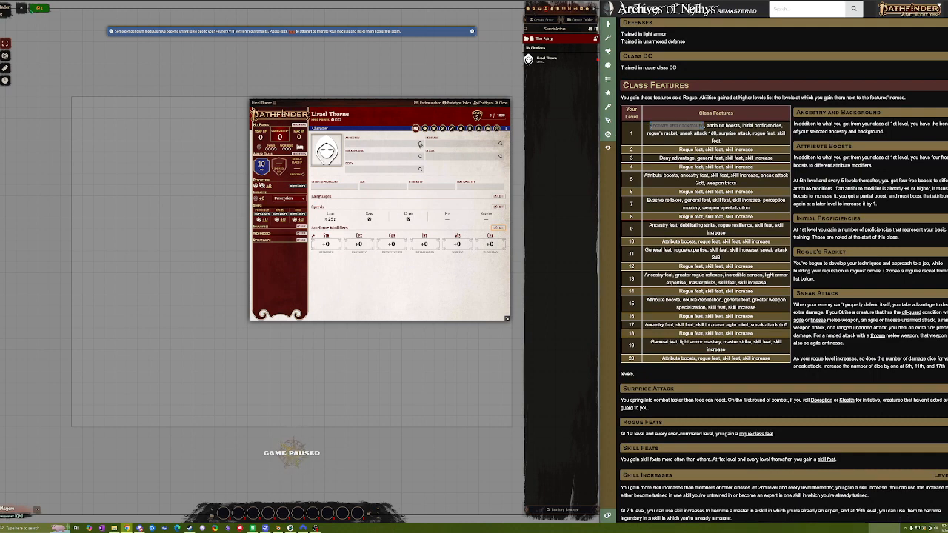
click(420, 144)
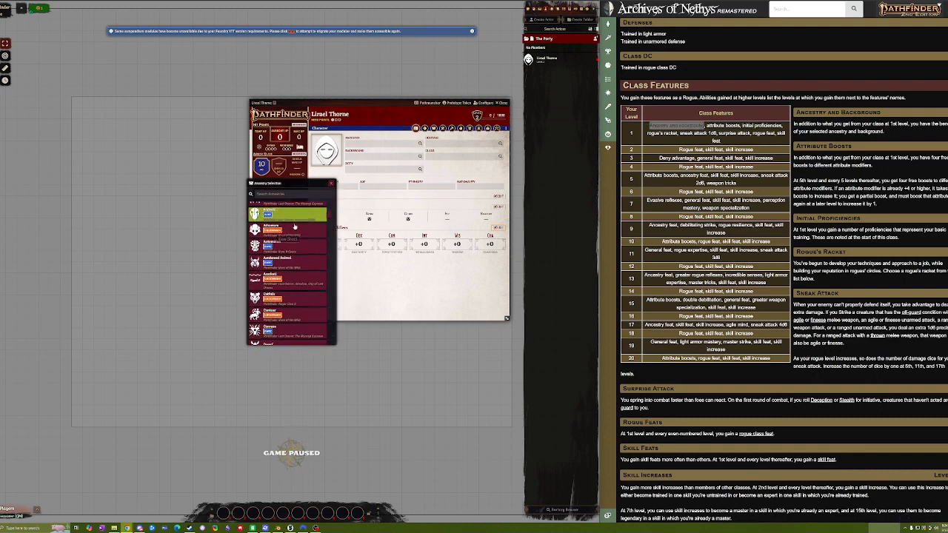
scroll(294, 227, down, 5)
key(alt+Tab)
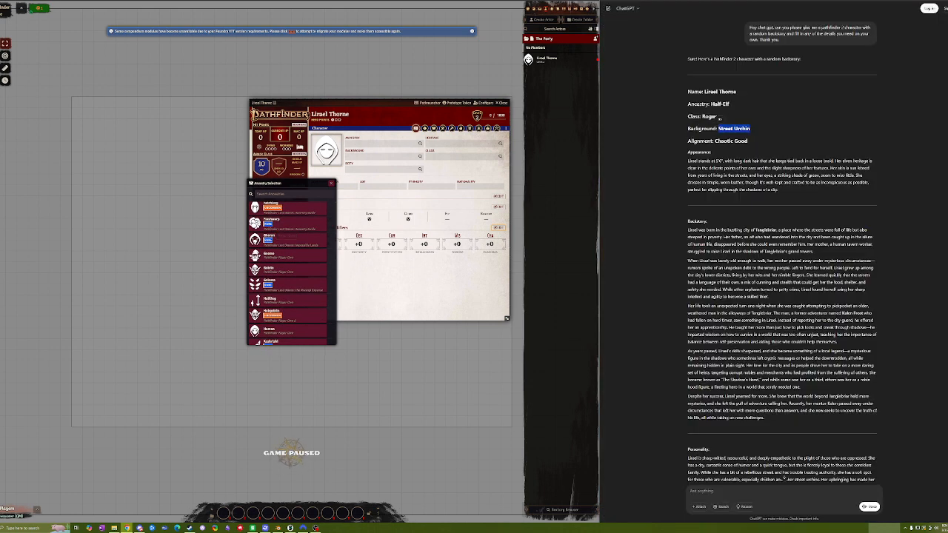
key(alt+Tab)
scroll(293, 251, down, 3)
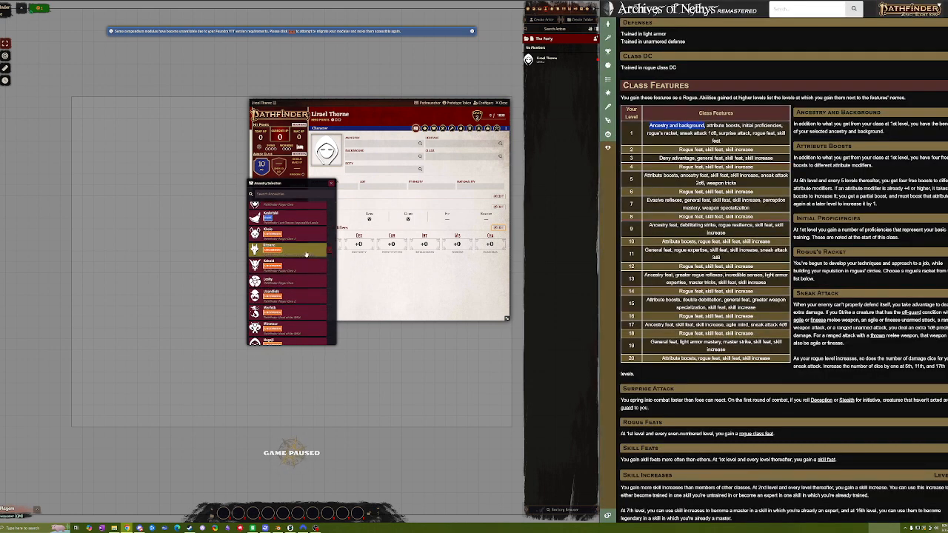
scroll(293, 251, down, 2)
scroll(293, 254, down, 5)
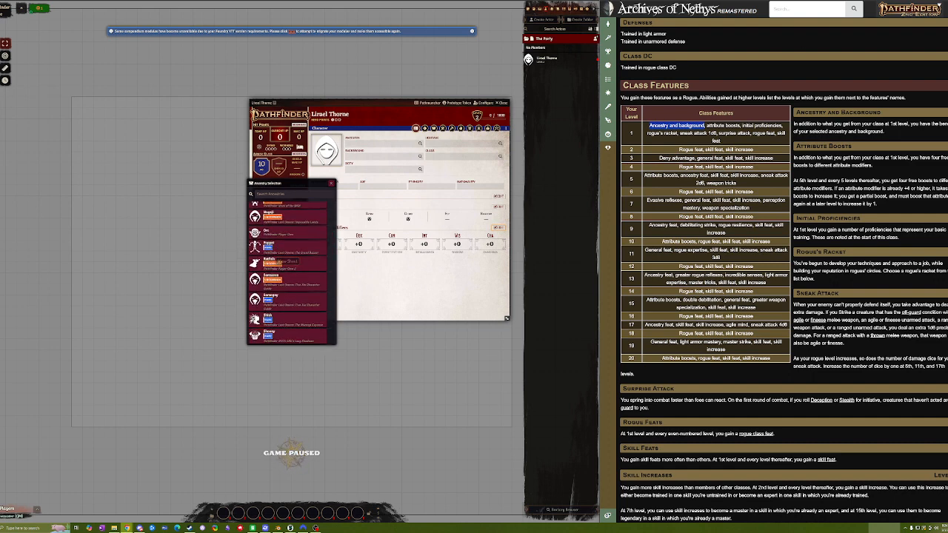
Switch to ChatGPT and read the backstory, highlighting the passage about the character's human mother
key(alt+Tab)
click(764, 235)
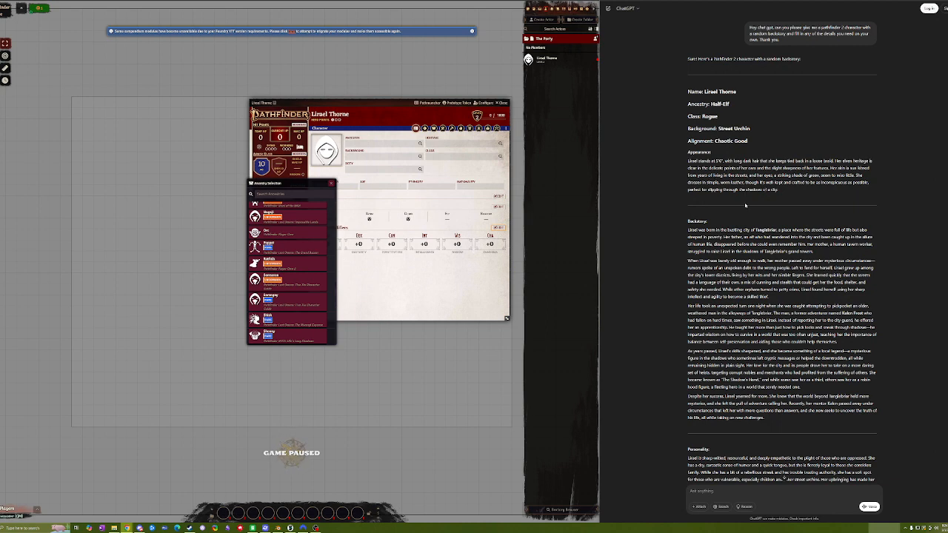
scroll(745, 206, down, 2)
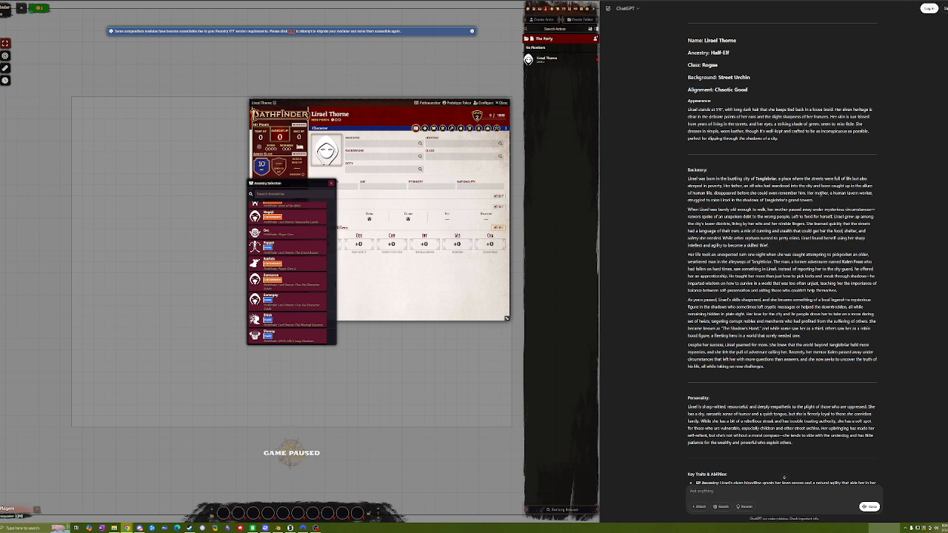
drag(807, 194, 875, 194)
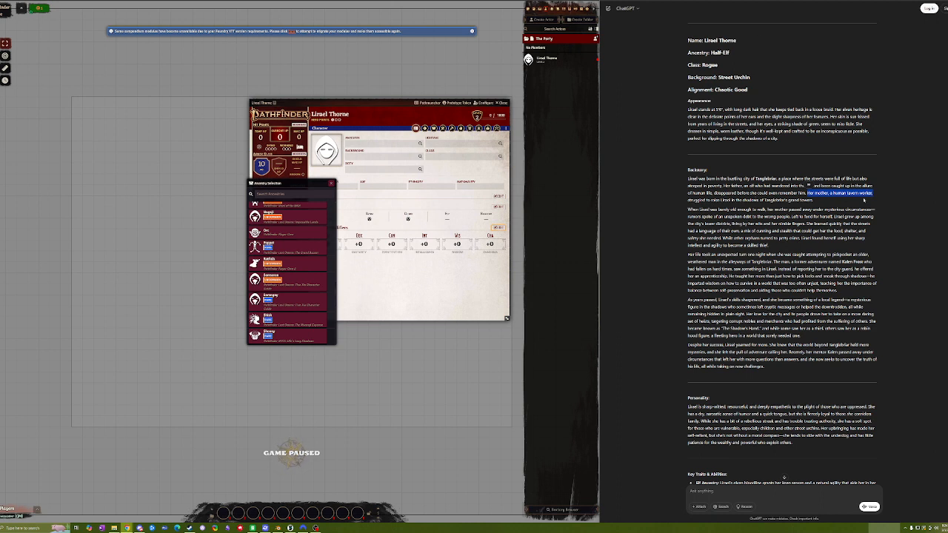
click(864, 200)
drag(689, 200, 731, 200)
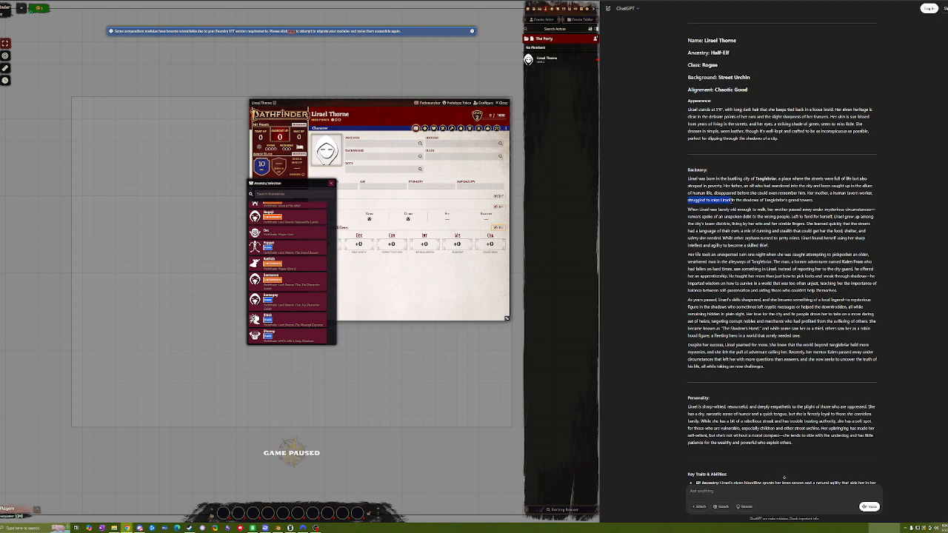
click(802, 197)
drag(833, 192, 849, 193)
Return to Archives of Nethys and highlight "Ancestry and background" in the level 1 row
key(ctrl+Tab)
click(671, 126)
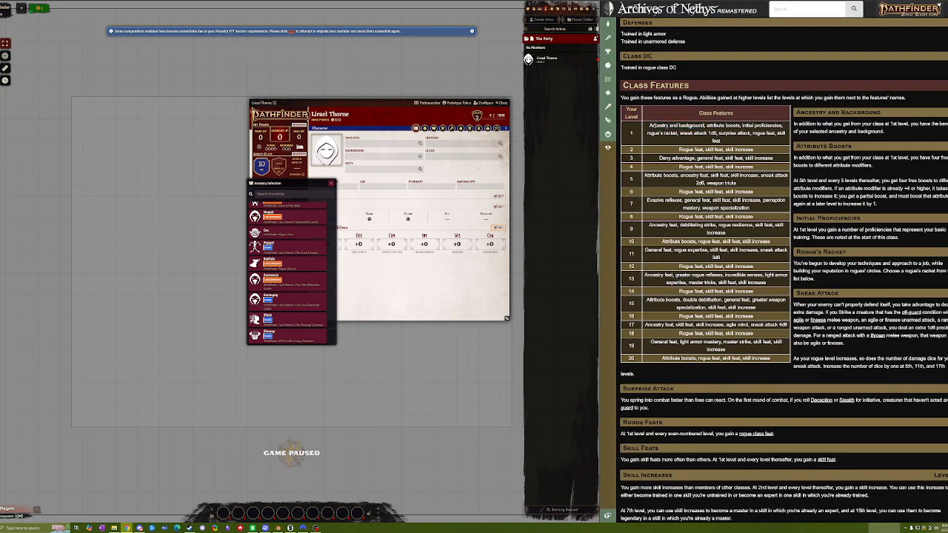
drag(649, 125, 705, 126)
Move the ancestry selection window clear of the character sheet and set the ancestry to Human
drag(299, 184, 205, 93)
scroll(206, 163, down, 3)
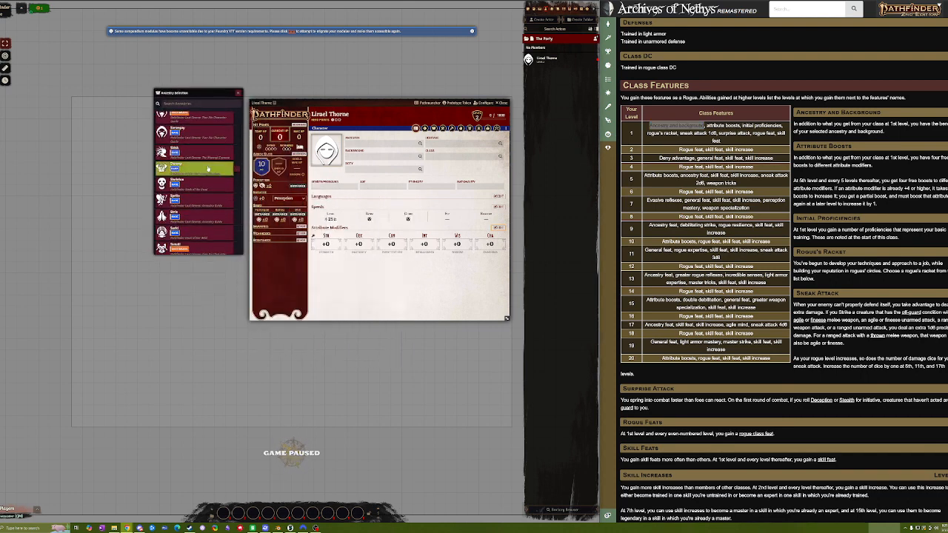
scroll(203, 170, down, 2)
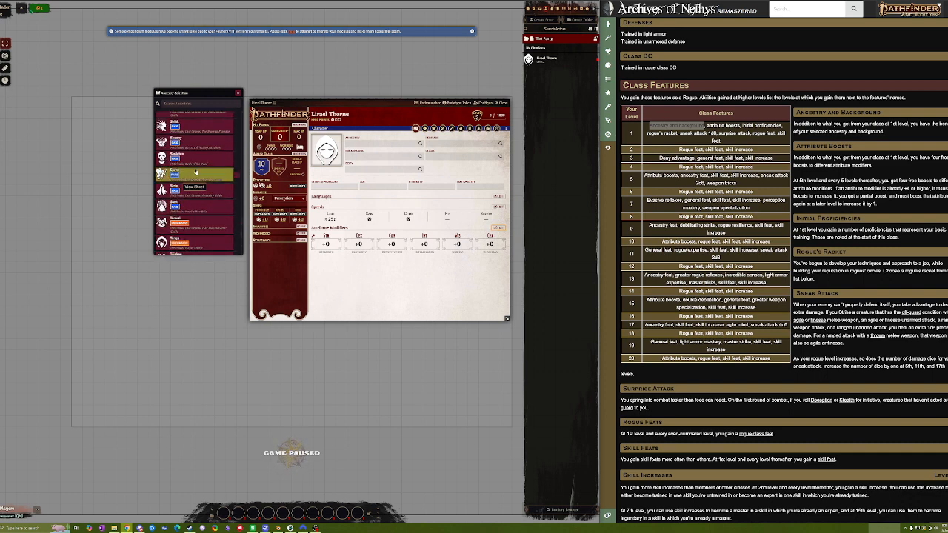
scroll(200, 172, up, 8)
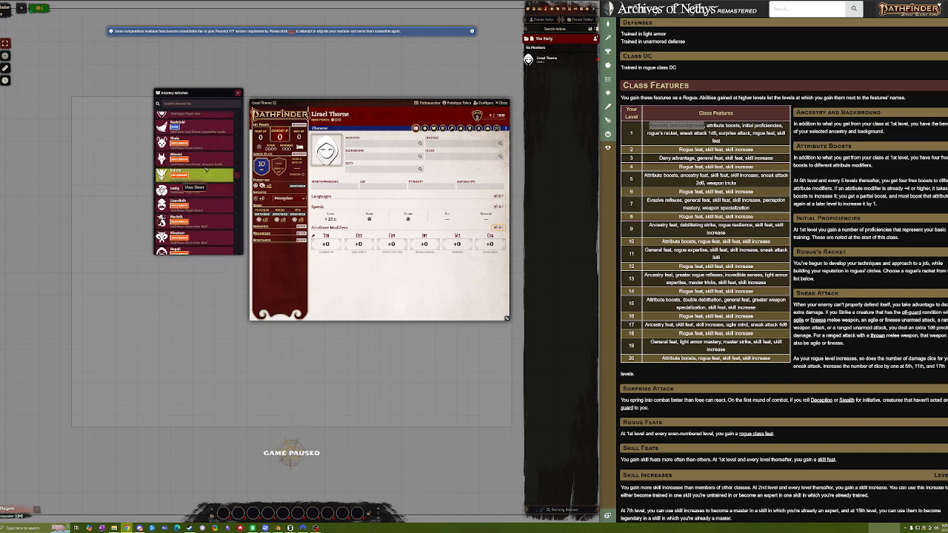
scroll(206, 170, up, 3)
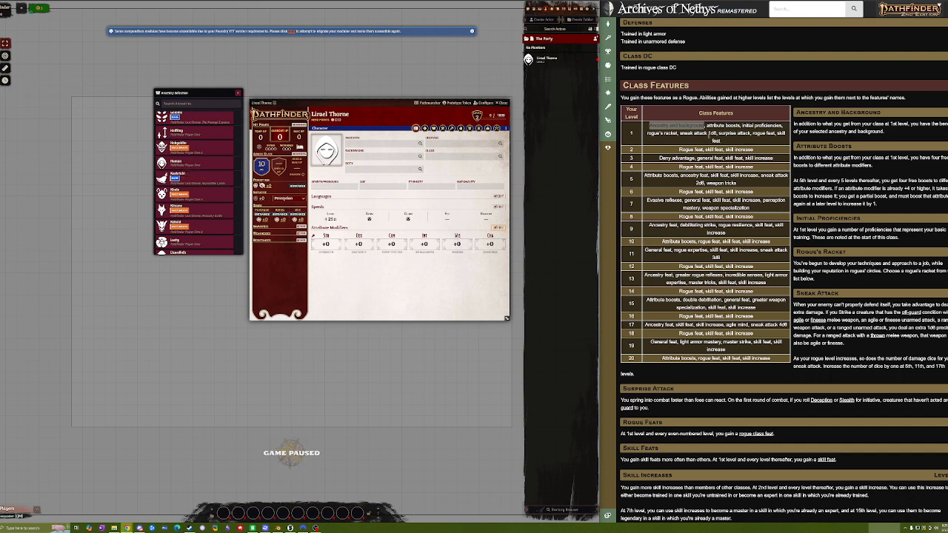
scroll(226, 176, down, 3)
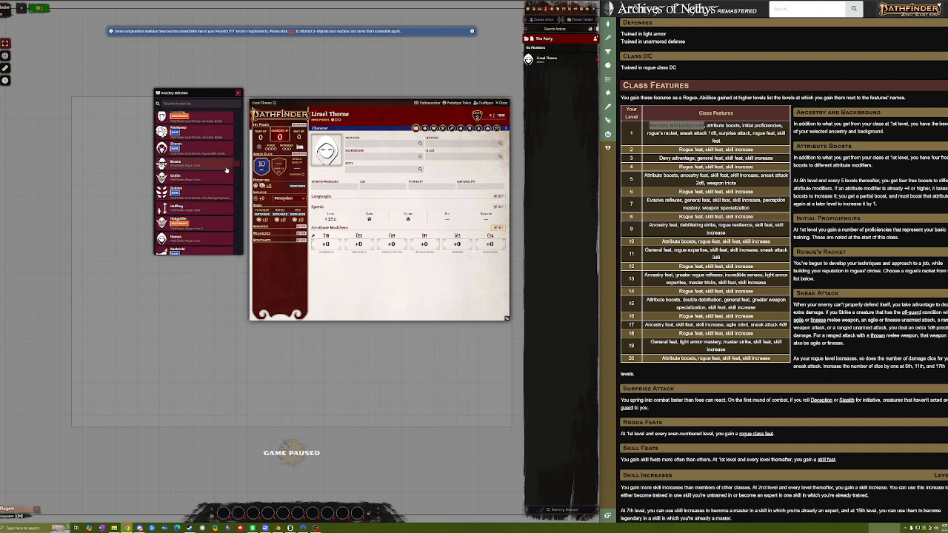
scroll(226, 176, down, 5)
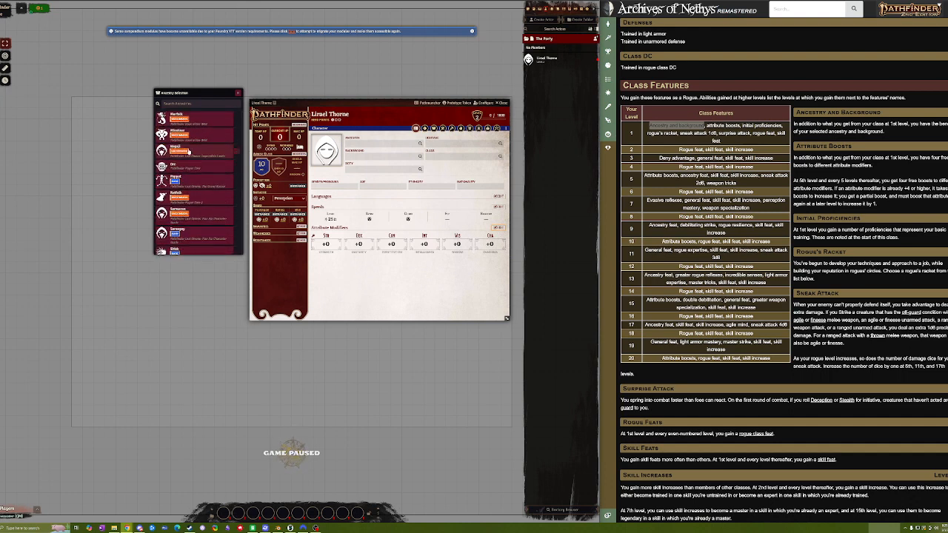
scroll(232, 169, up, 8)
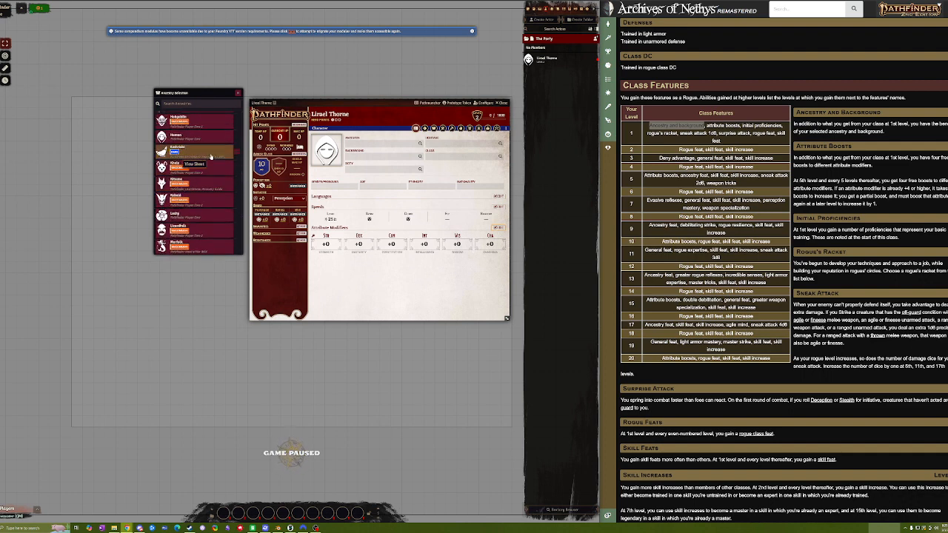
click(237, 162)
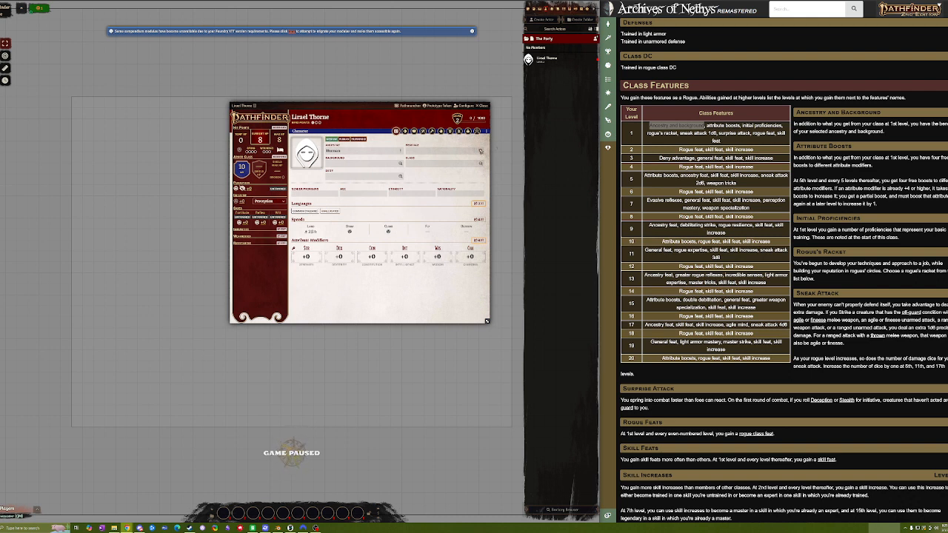
Open the heritage selection, look through its entries, and read the Aiuvarin description
click(481, 151)
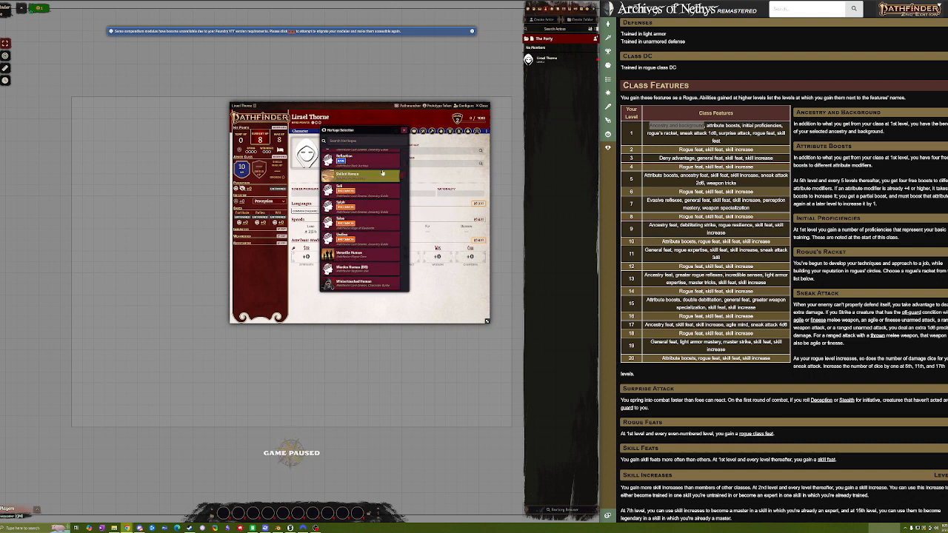
scroll(374, 191, down, 10)
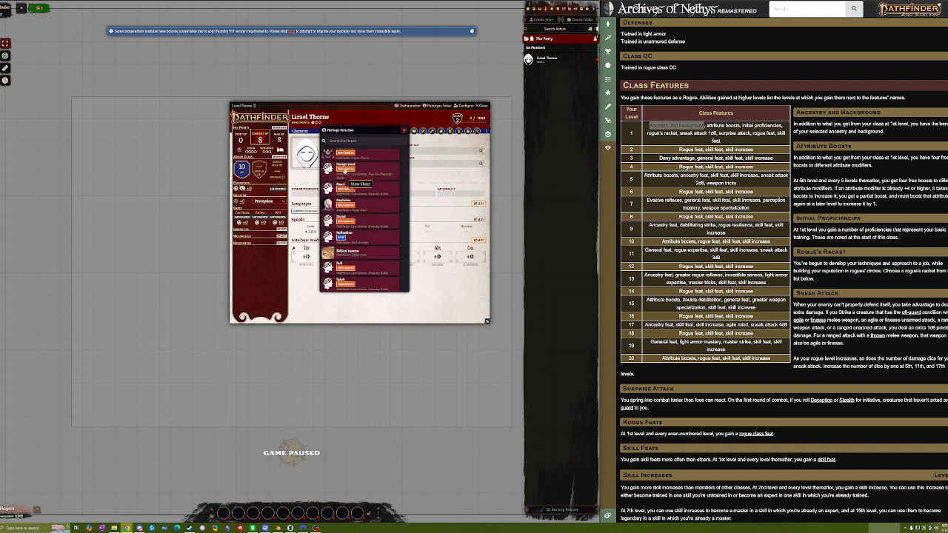
scroll(358, 191, up, 10)
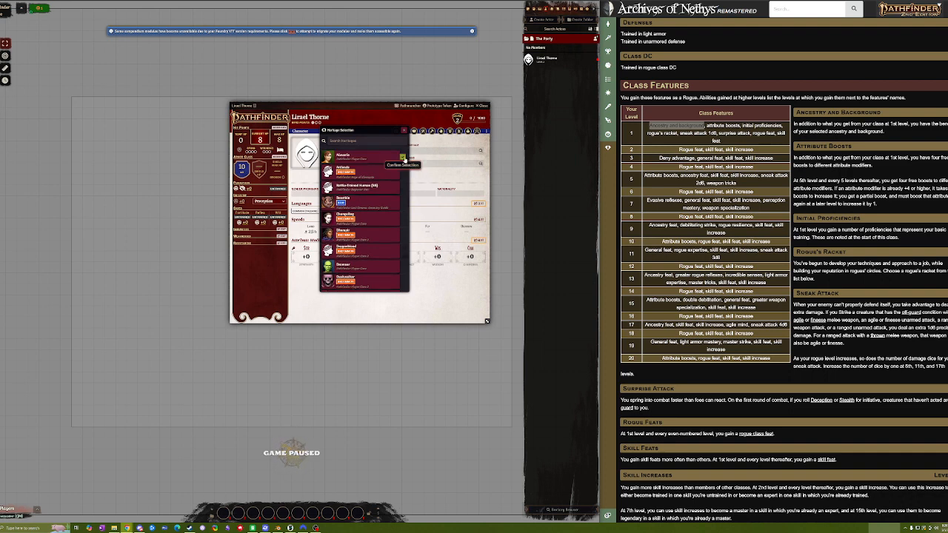
click(351, 158)
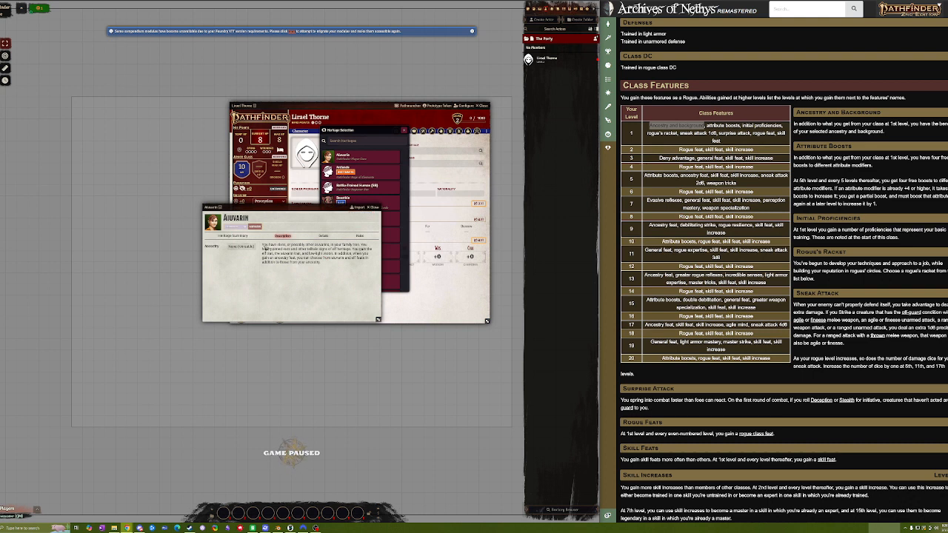
drag(263, 245, 361, 249)
click(376, 209)
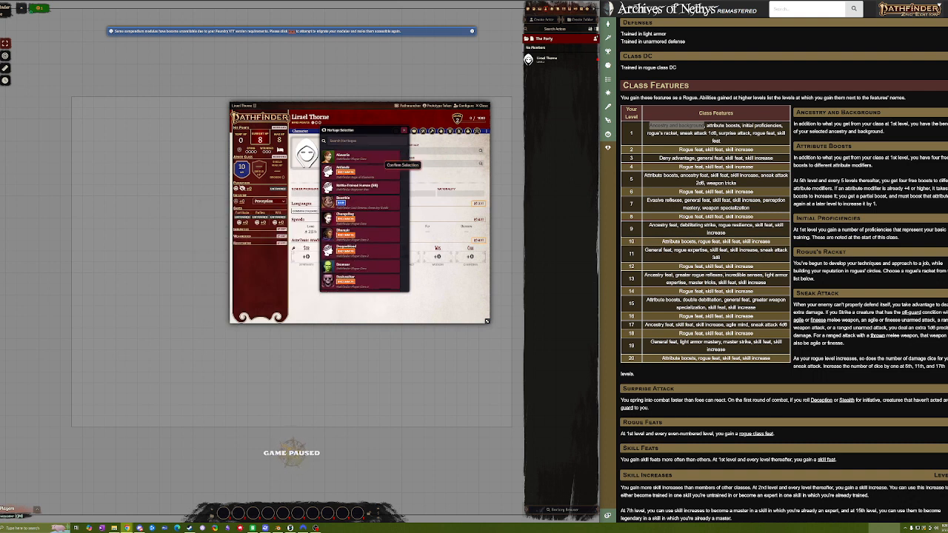
Check the Half-Elf ancestry in ChatGPT and set the character's heritage to Aiuvarin
key(alt+Tab)
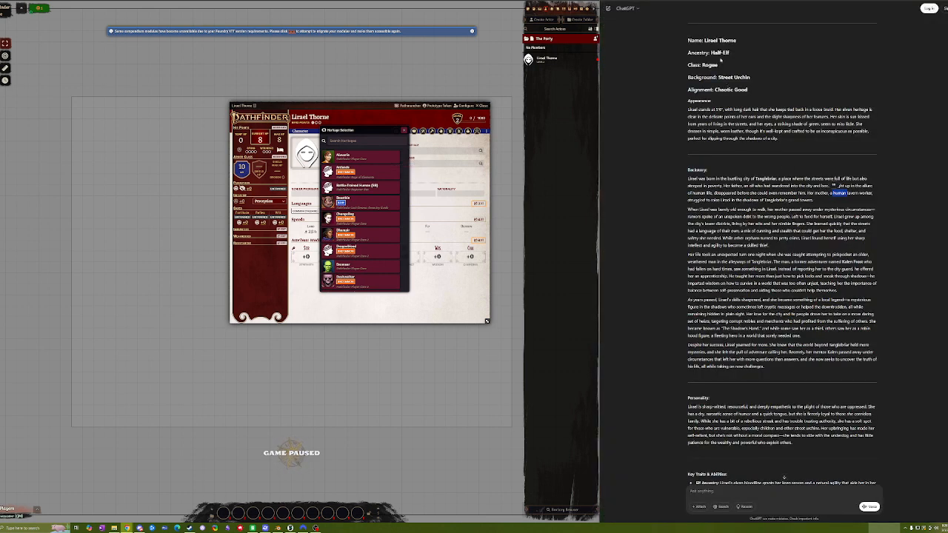
drag(711, 54, 730, 61)
key(alt+Tab)
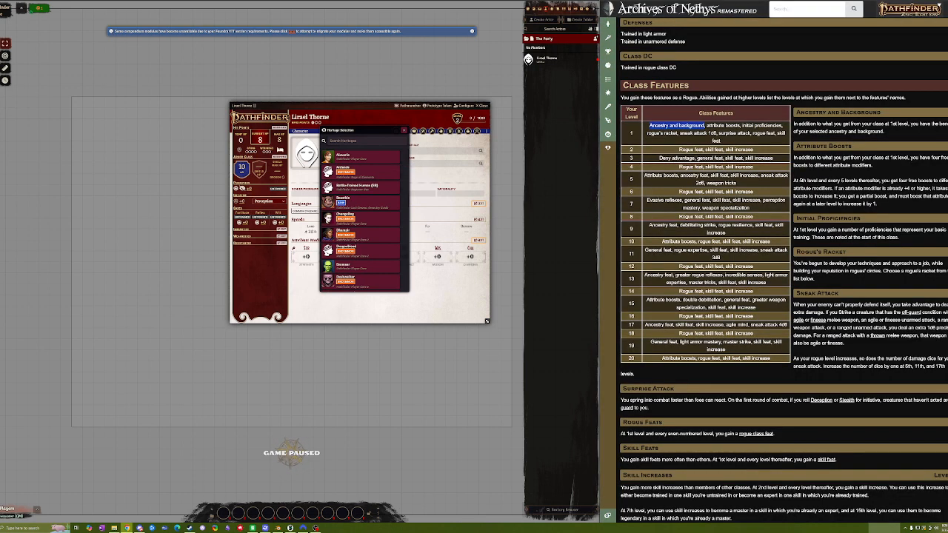
click(403, 156)
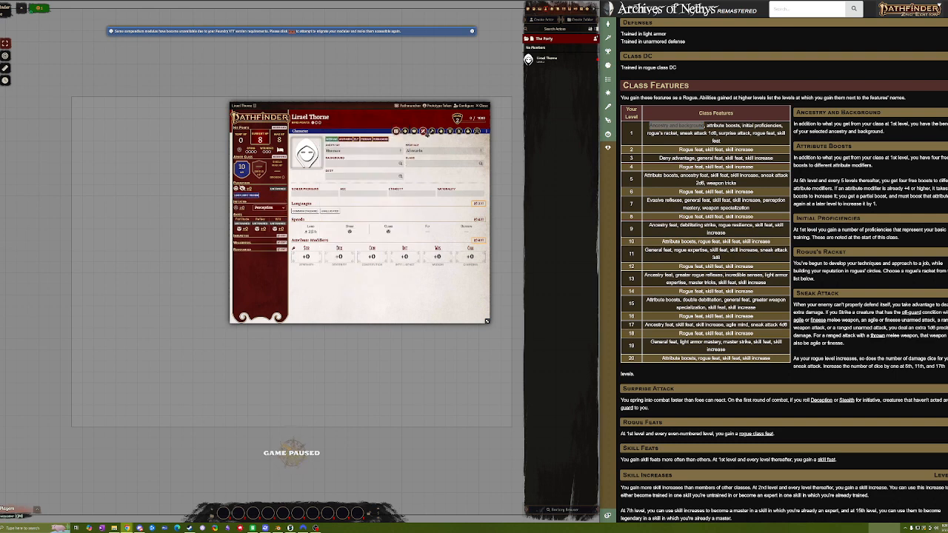
Review the character's proficiencies, feats and spellcasting sections, and return to the main character details
click(441, 131)
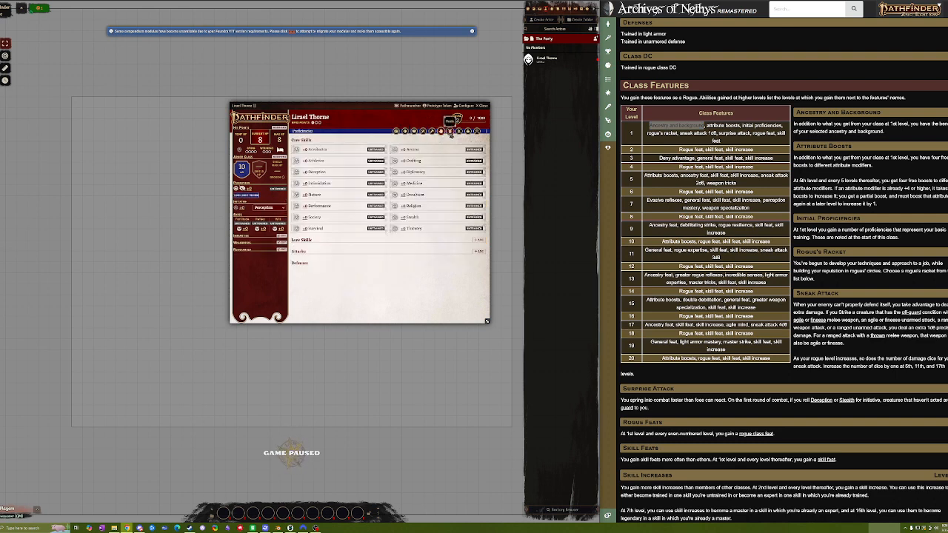
click(450, 132)
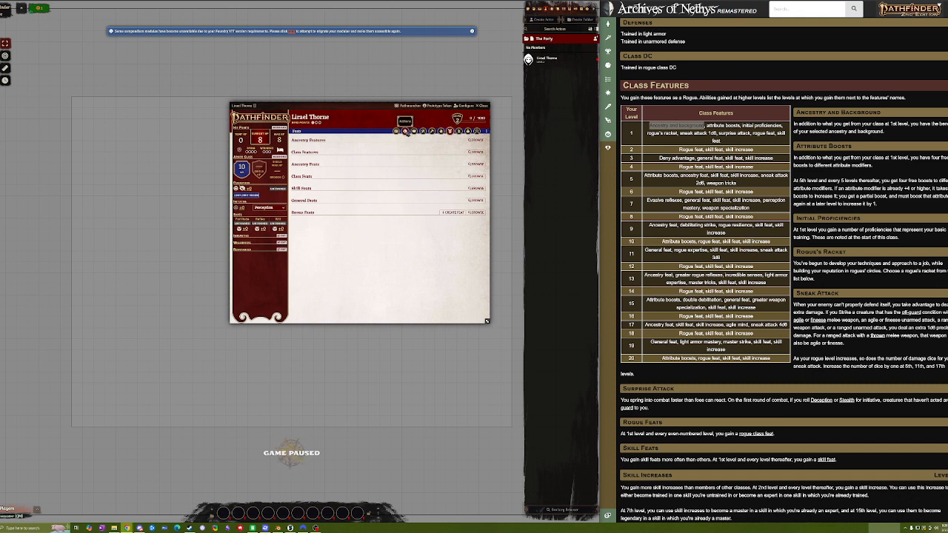
click(413, 131)
click(423, 132)
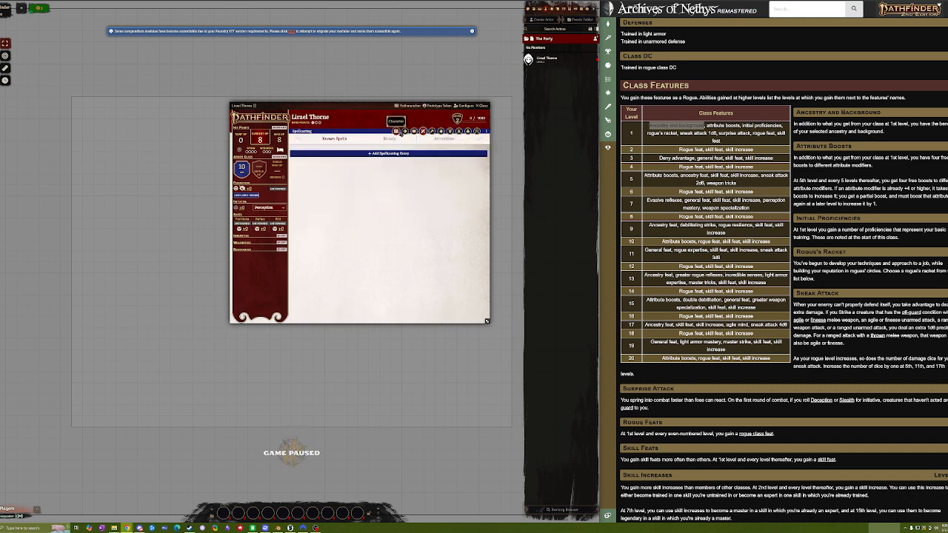
click(396, 132)
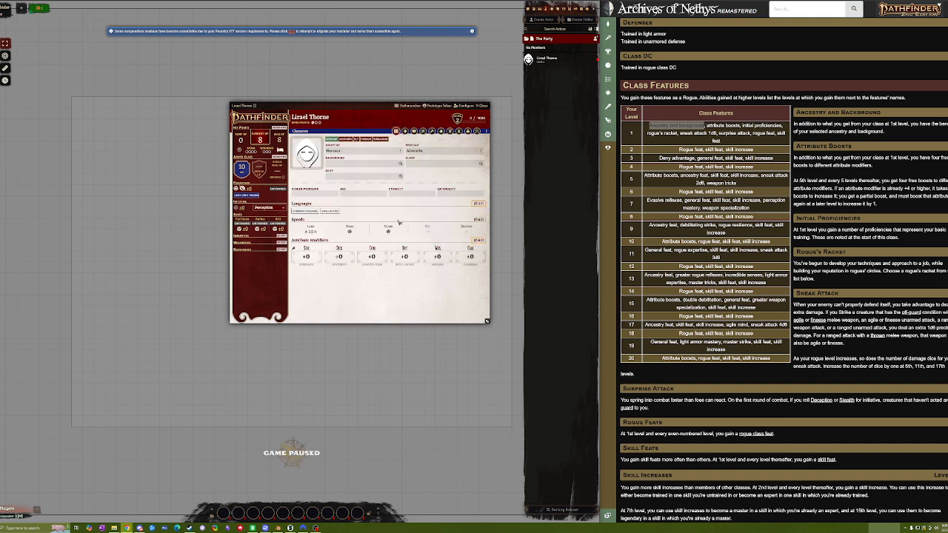
click(402, 165)
drag(294, 183, 142, 138)
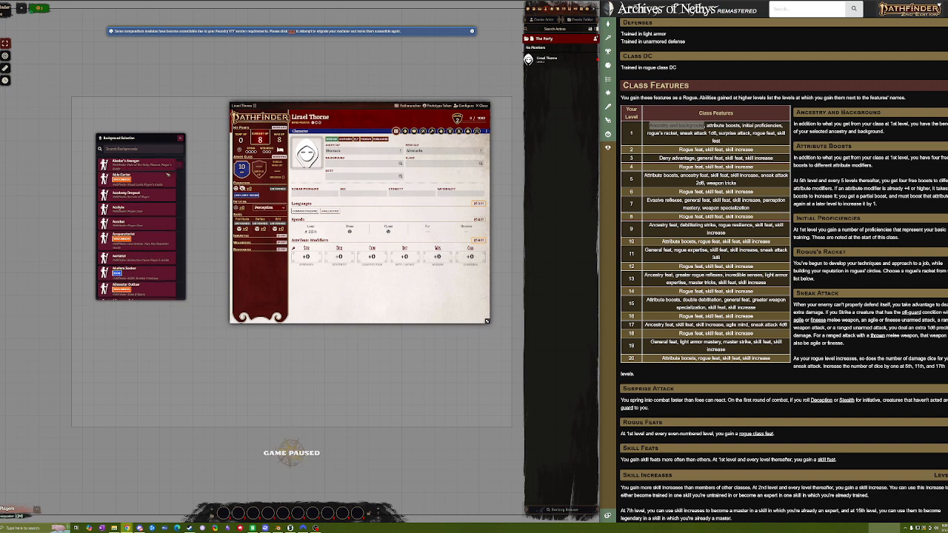
drag(179, 141, 510, 77)
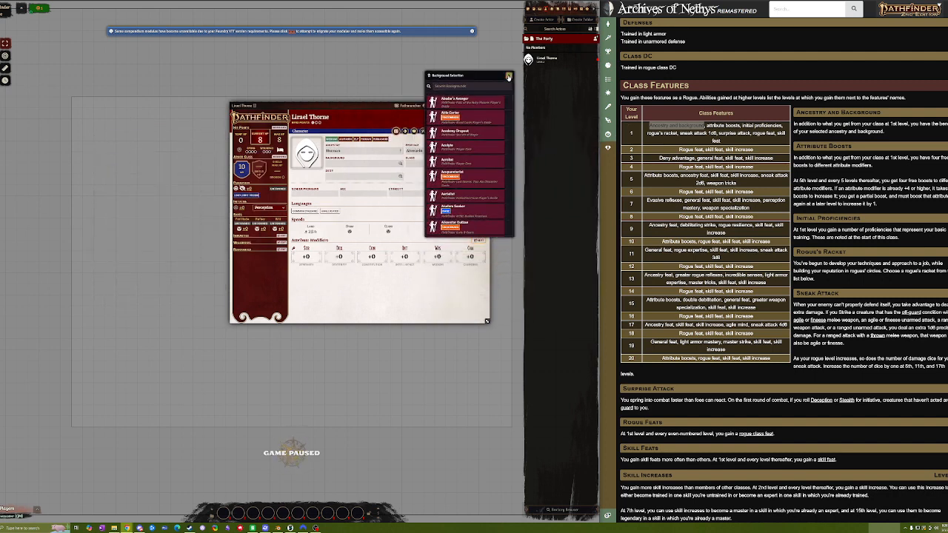
click(509, 77)
Open the background selection, move its window above the character sheet, and search the backgrounds for "street"
click(400, 164)
drag(293, 182, 474, 13)
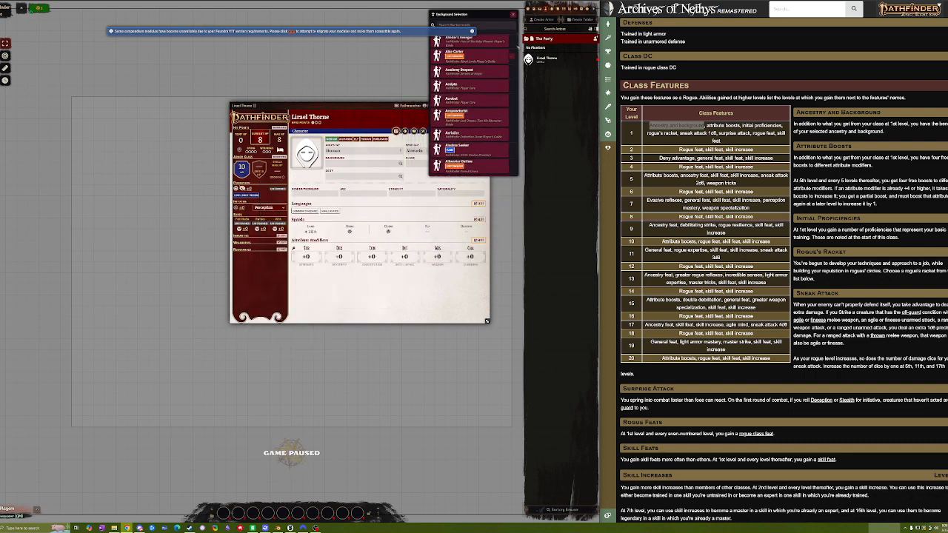
click(484, 23)
text(styl)
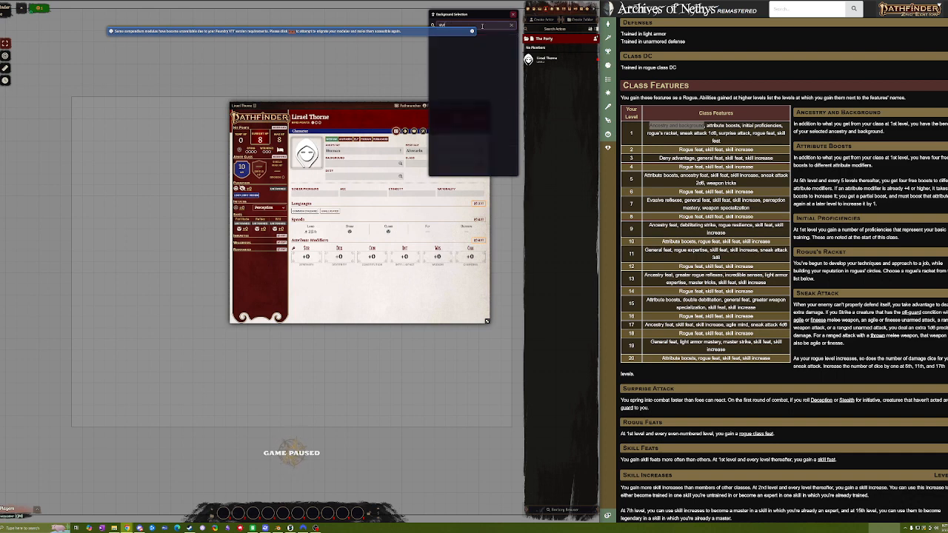
key(BackSpace)
key(BackSpace)
text(reet)
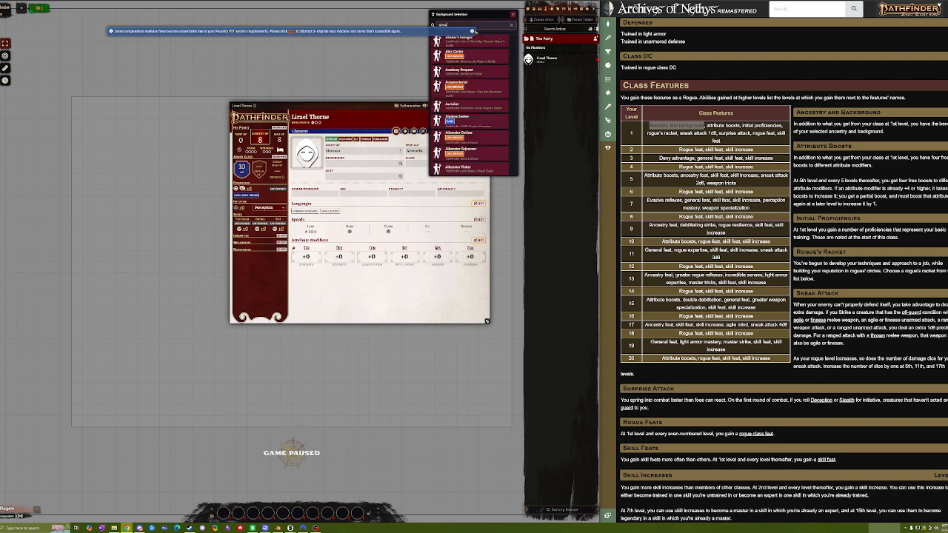
Clear the background search and review the character's traits, equipment and connections in the ChatGPT description
click(512, 26)
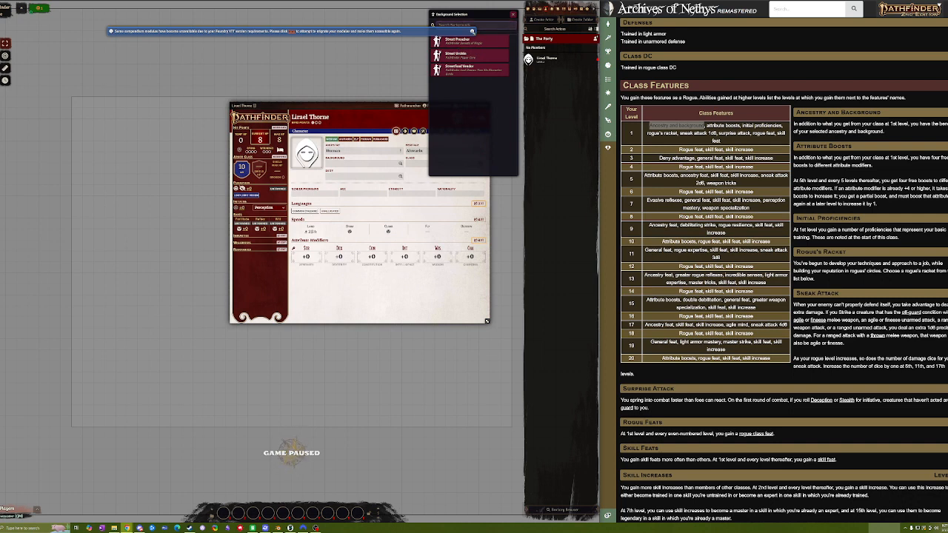
key(alt+Tab)
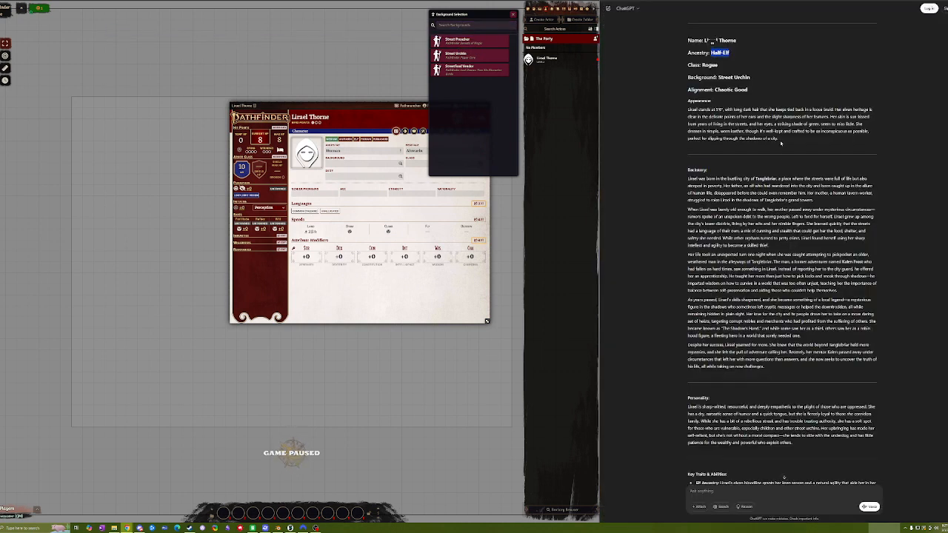
scroll(827, 140, down, 2)
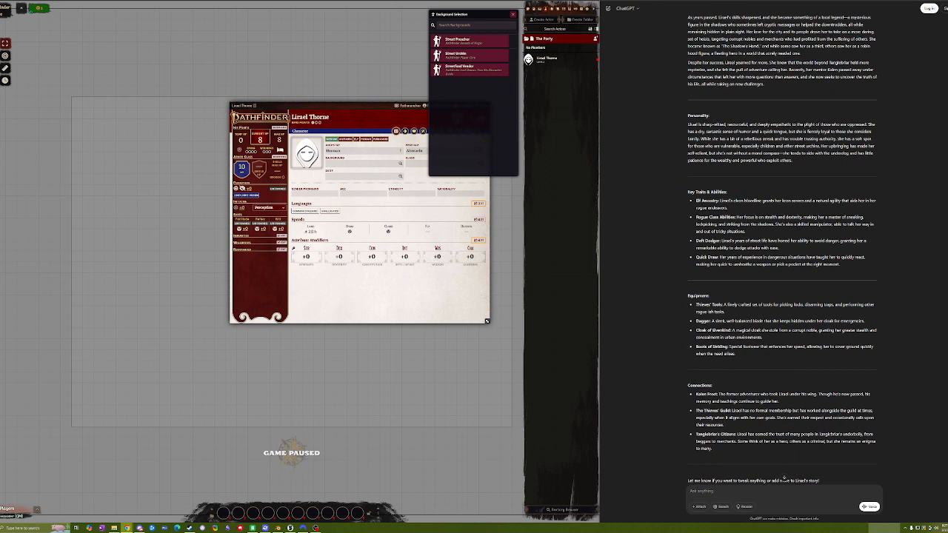
Search the backgrounds for "thi", read the Hounded Thief description, and close its sheet
click(463, 26)
text(th)
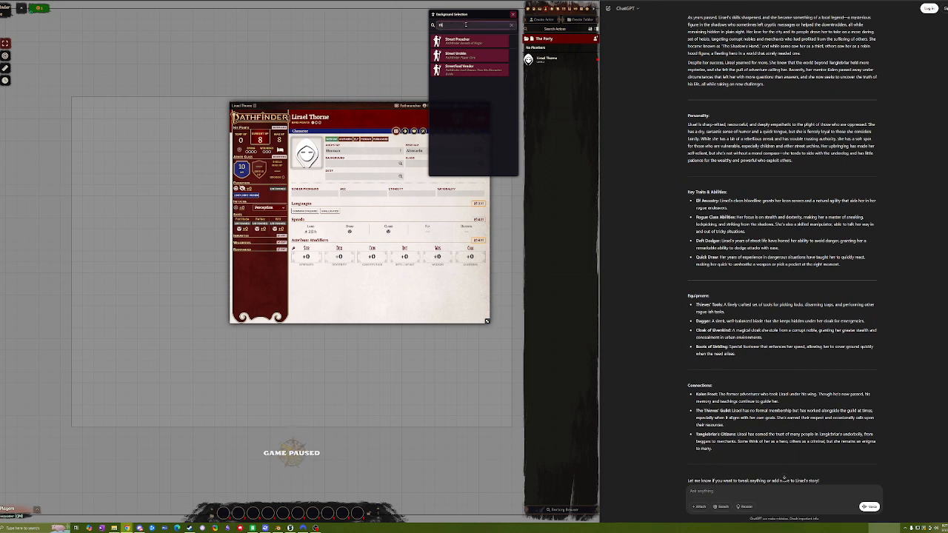
text(i)
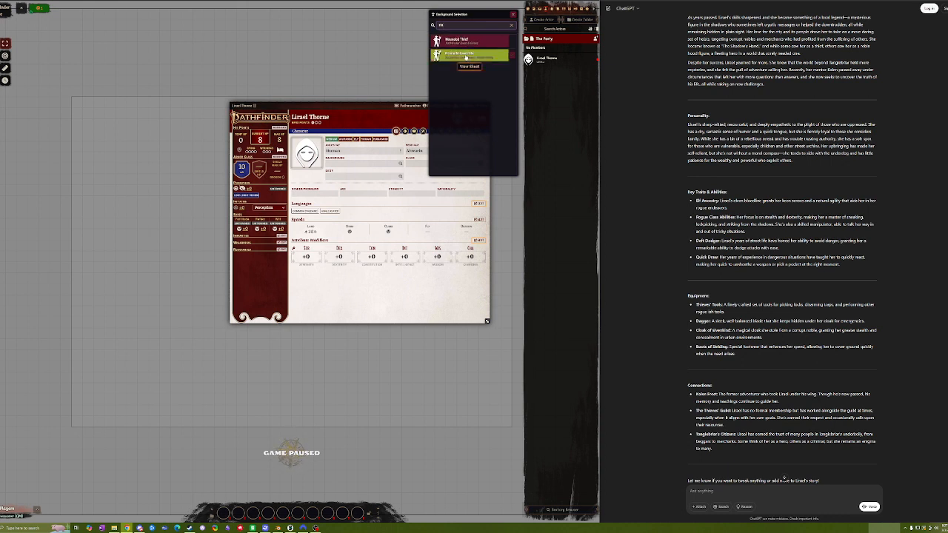
click(460, 42)
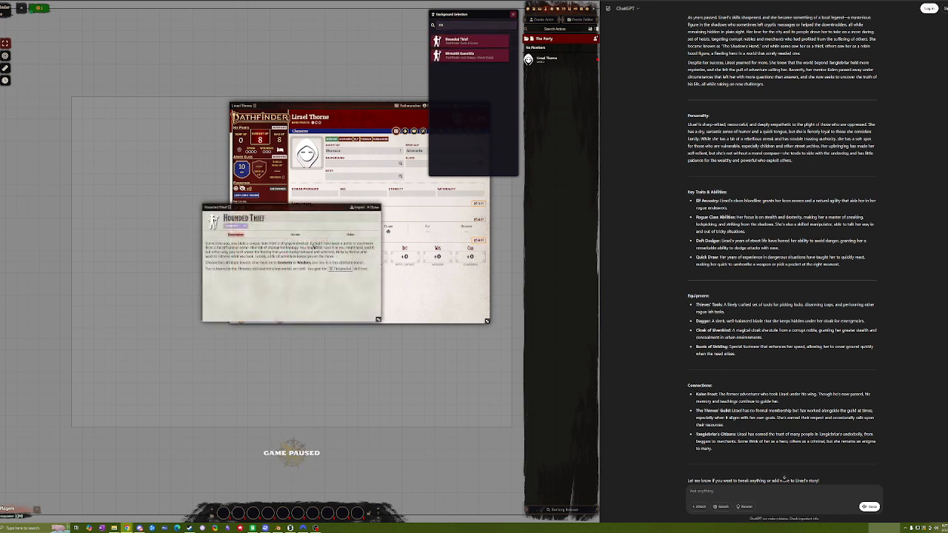
click(374, 207)
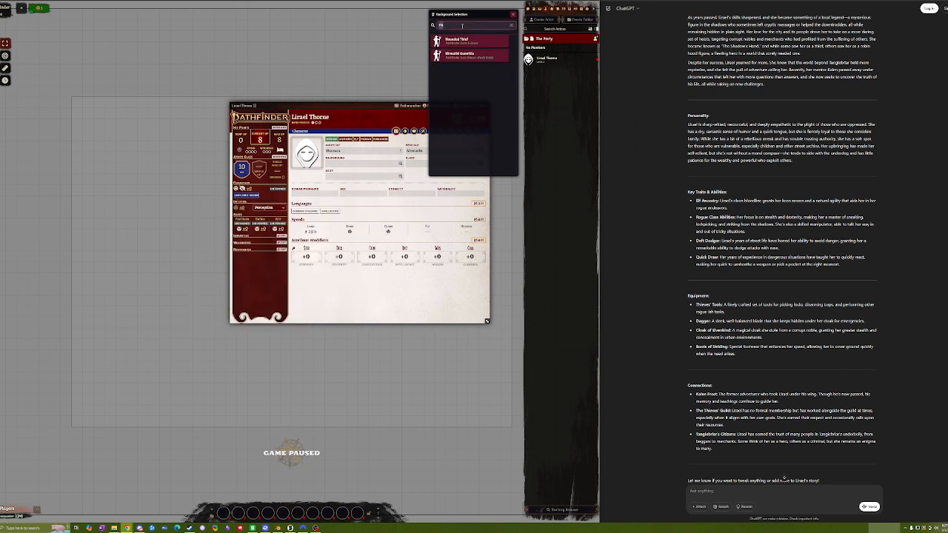
Browse the full background list, search it for "chose", and clear the search
key(BackSpace)
key(BackSpace)
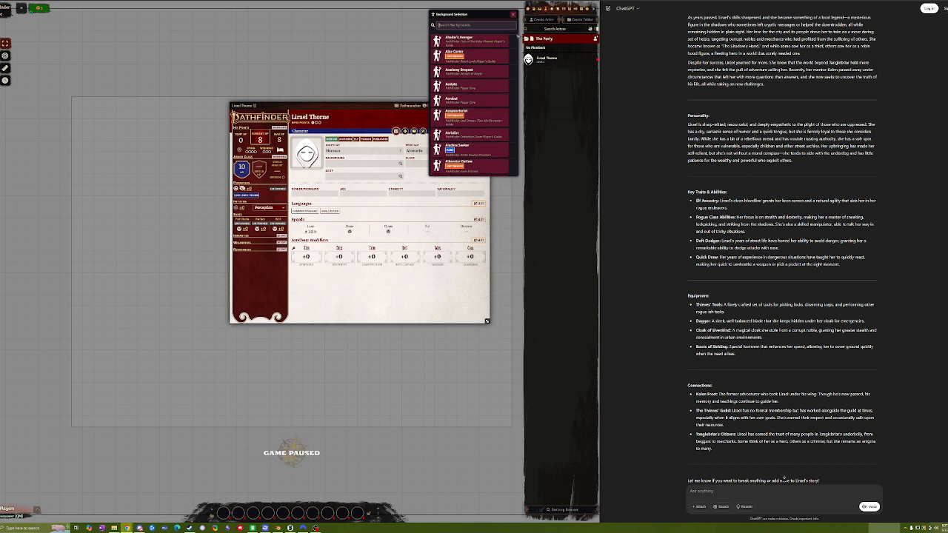
drag(517, 37, 518, 84)
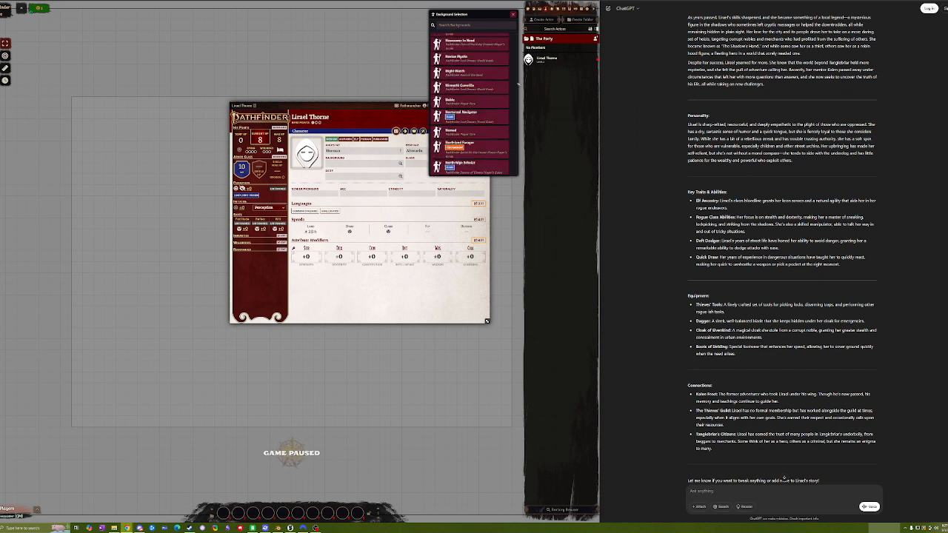
click(472, 25)
text(chase)
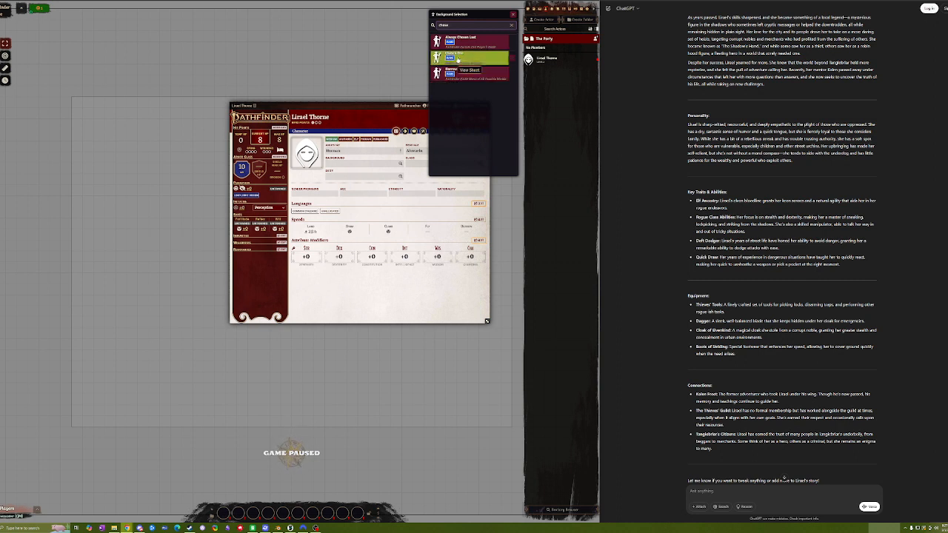
click(512, 26)
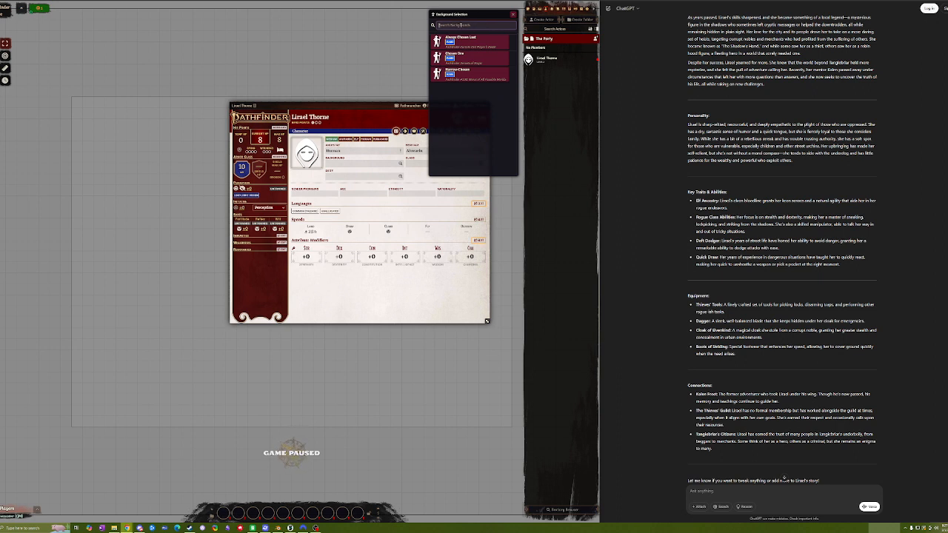
Search the backgrounds for "street" and set the character's background to Street Urchin
text(a)
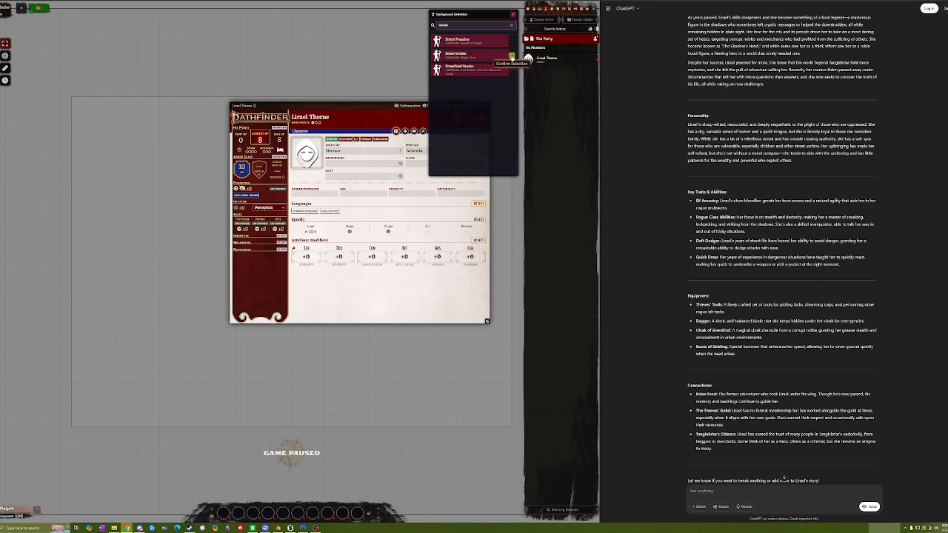
drag(477, 17, 450, 17)
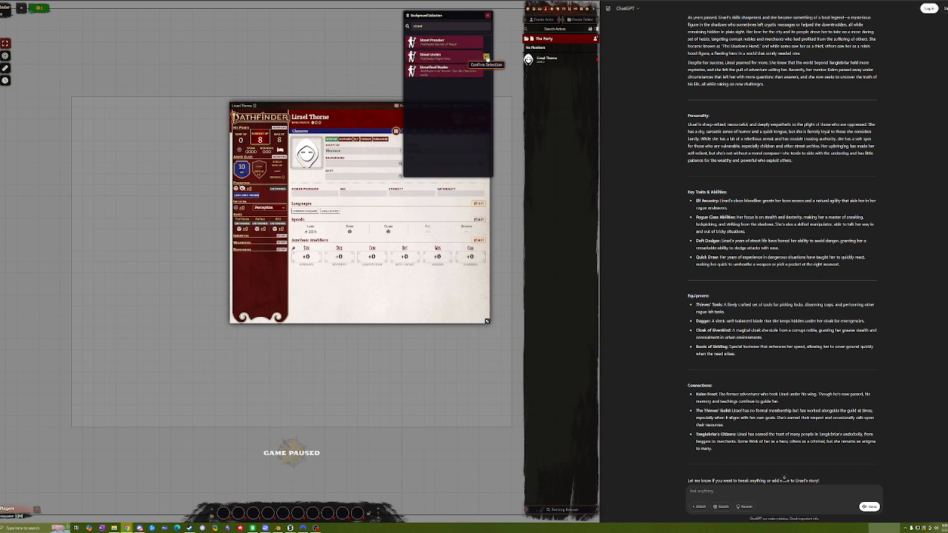
click(482, 57)
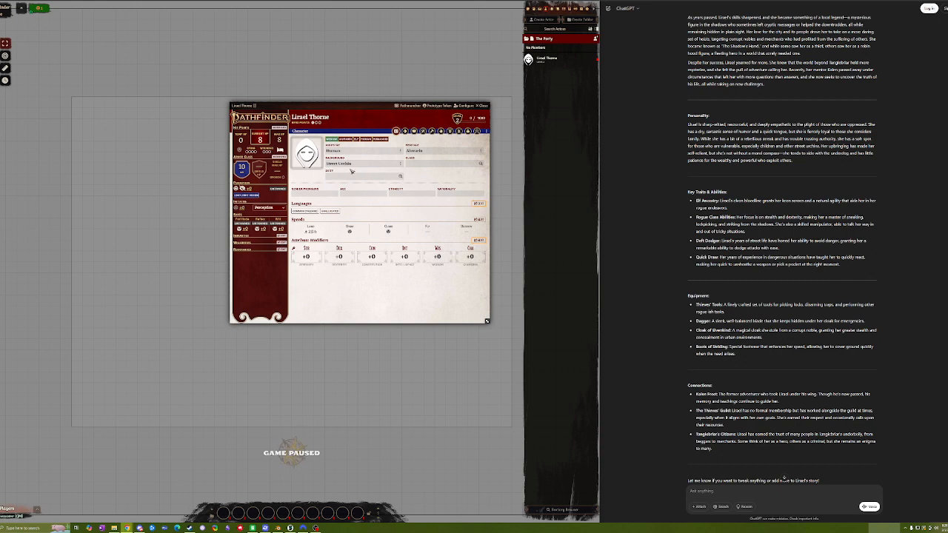
Bring back the Archives of Nethys Rogue page and set the character's class to Rogue
click(711, 1)
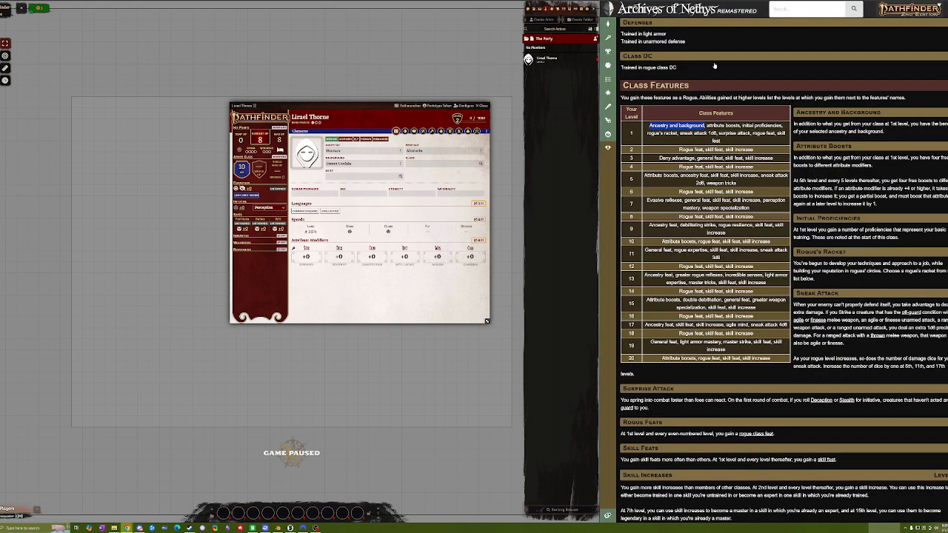
click(482, 168)
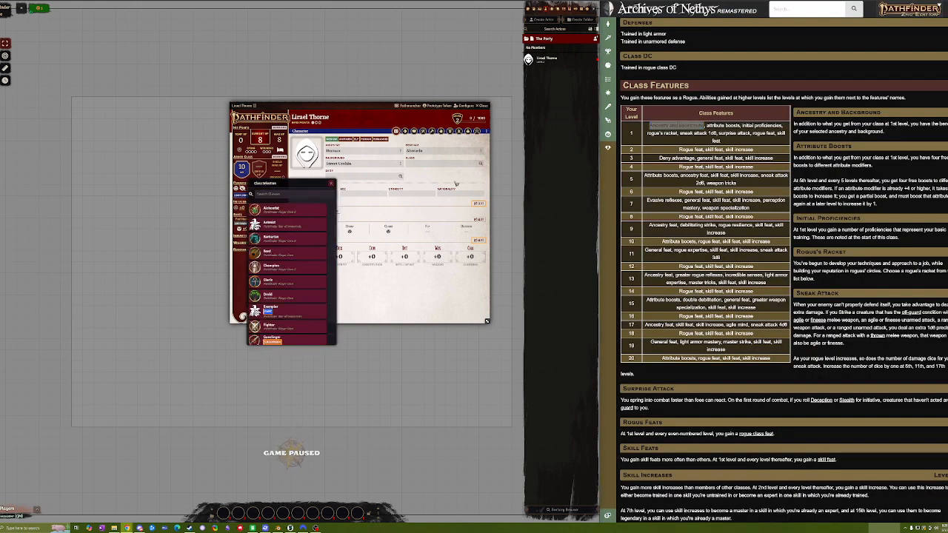
scroll(296, 211, down, 5)
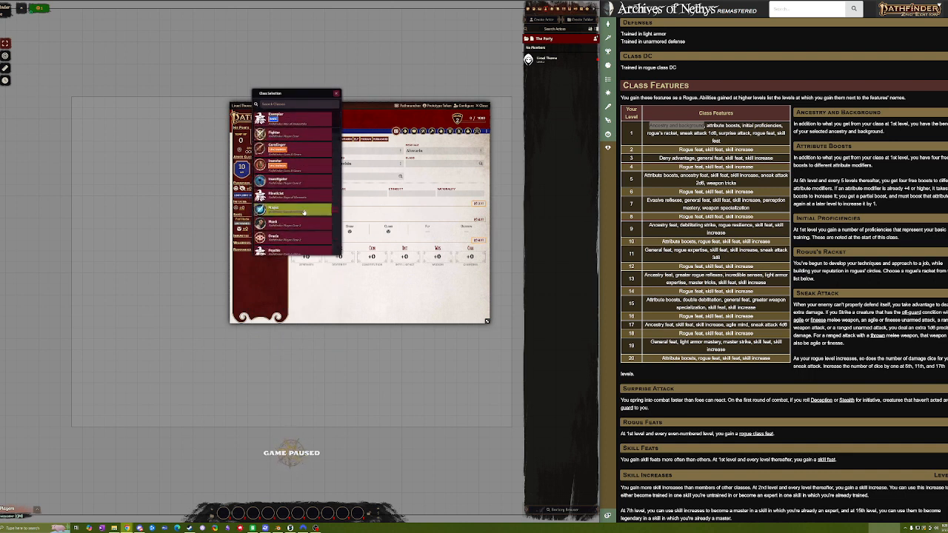
scroll(292, 211, down, 1)
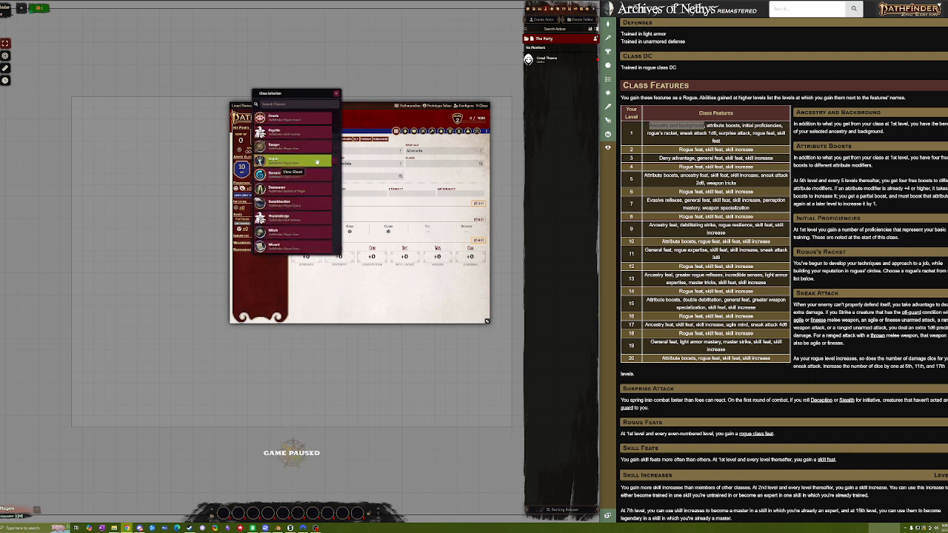
click(334, 161)
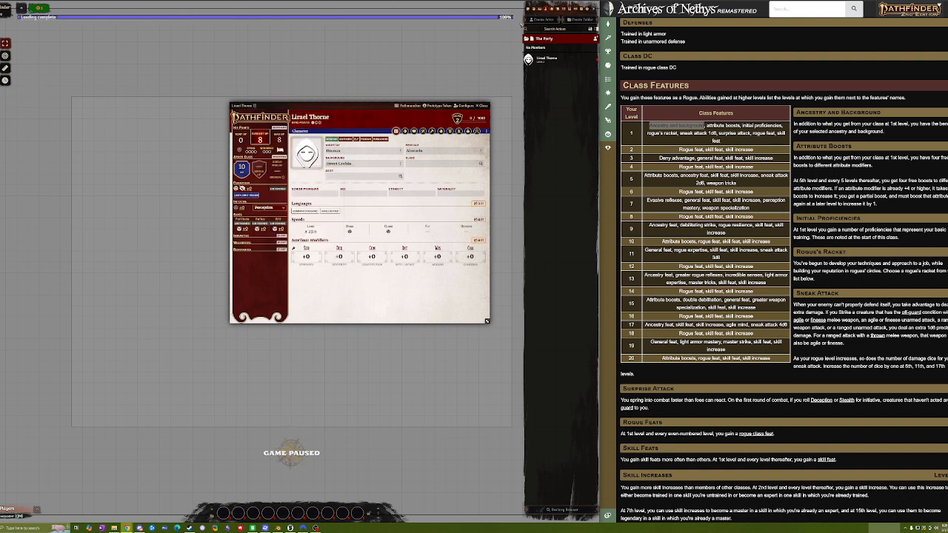
Arrange the Rogue's Racket selection window and the character sheet side by side, and check the Rogue's initial proficiencies in Archives of Nethys
drag(289, 224, 483, 13)
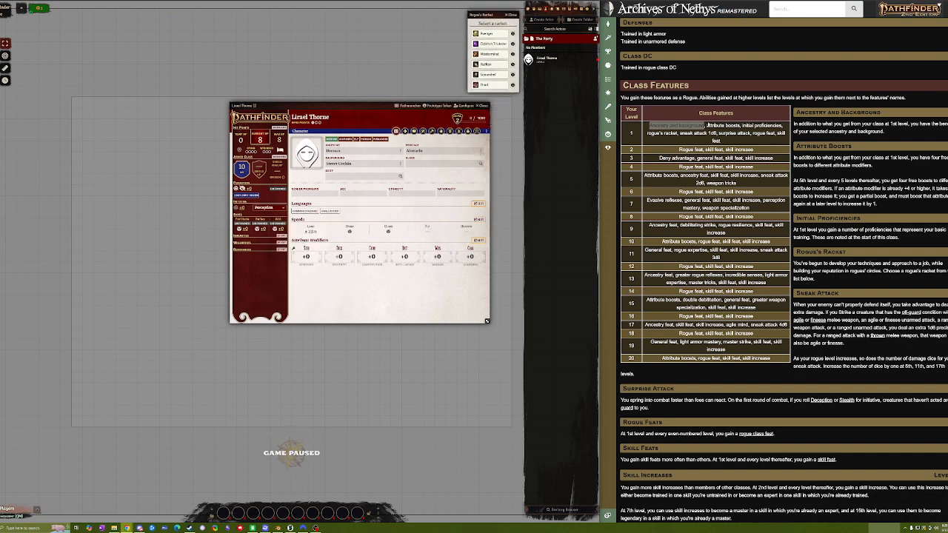
scroll(718, 127, up, 3)
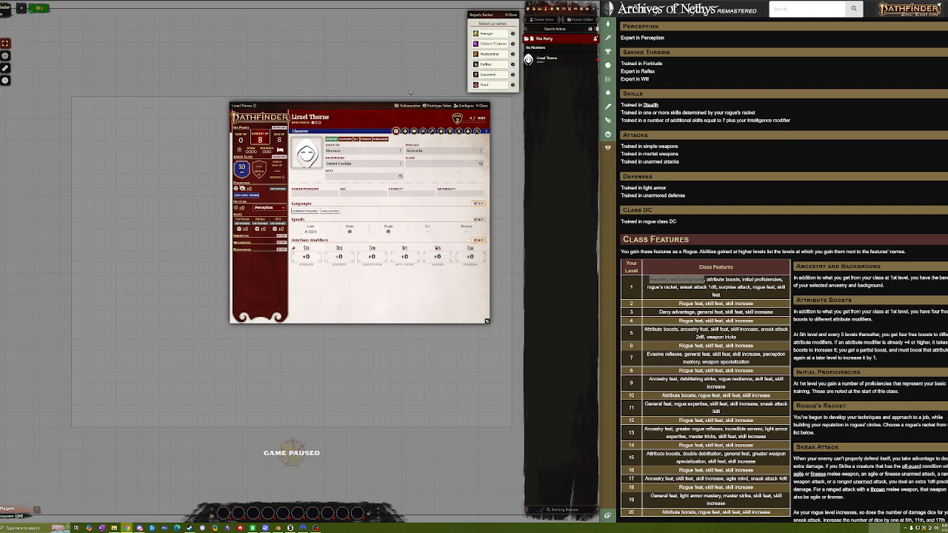
drag(380, 106, 356, 14)
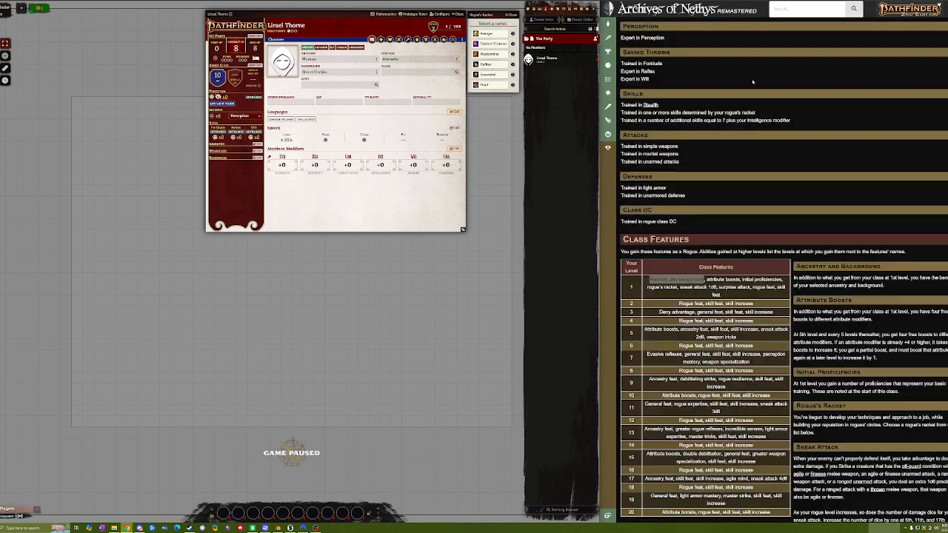
Open the Rogue's Rackets page in Archives of Nethys and read the introductory sentence
scroll(783, 271, up, 15)
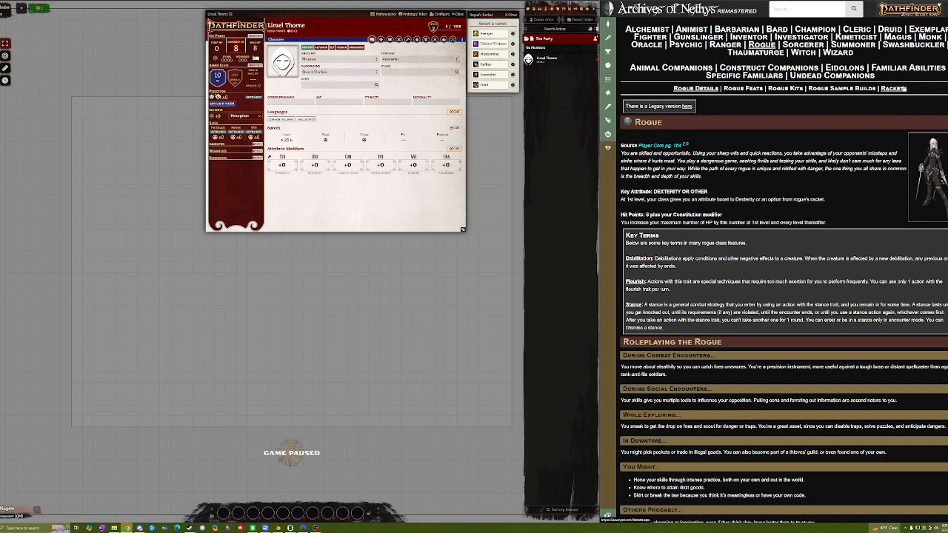
click(894, 89)
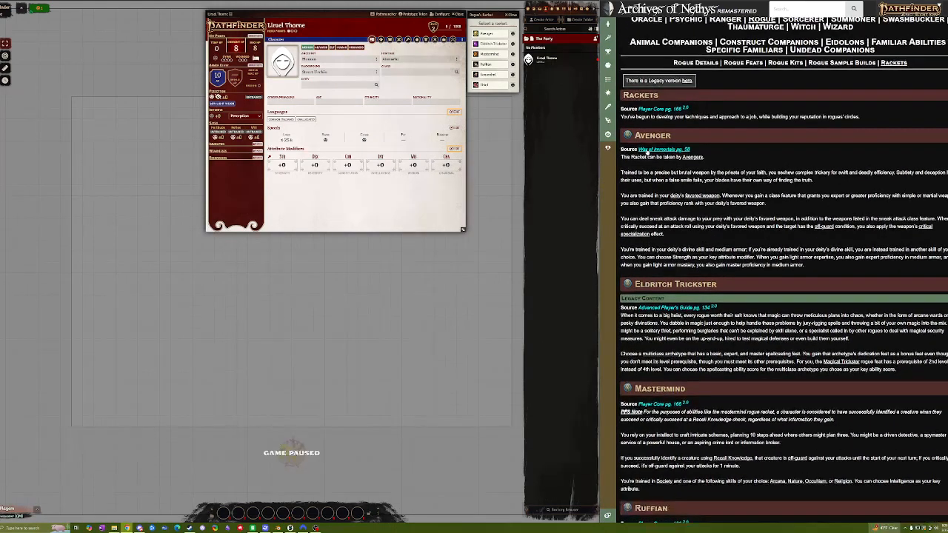
scroll(656, 146, up, 1)
drag(632, 117, 863, 120)
click(689, 125)
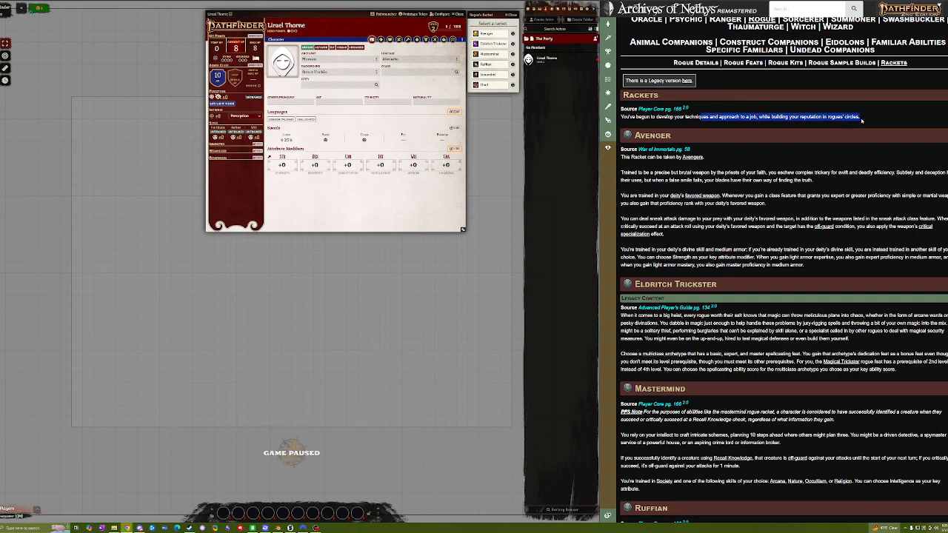
click(826, 117)
Read through the racket descriptions from Avenger to Thief and compare them with the options in the racket selection window
scroll(711, 135, down, 3)
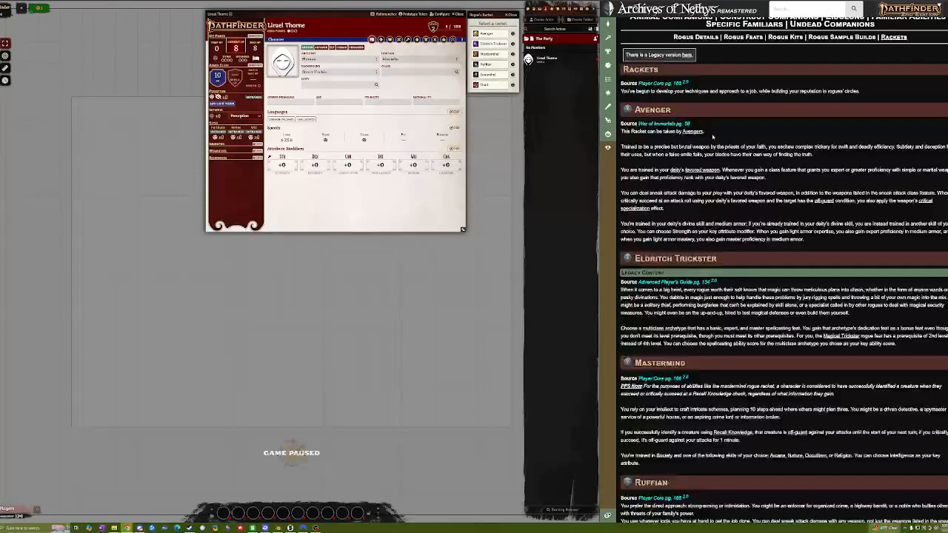
scroll(704, 131, down, 1)
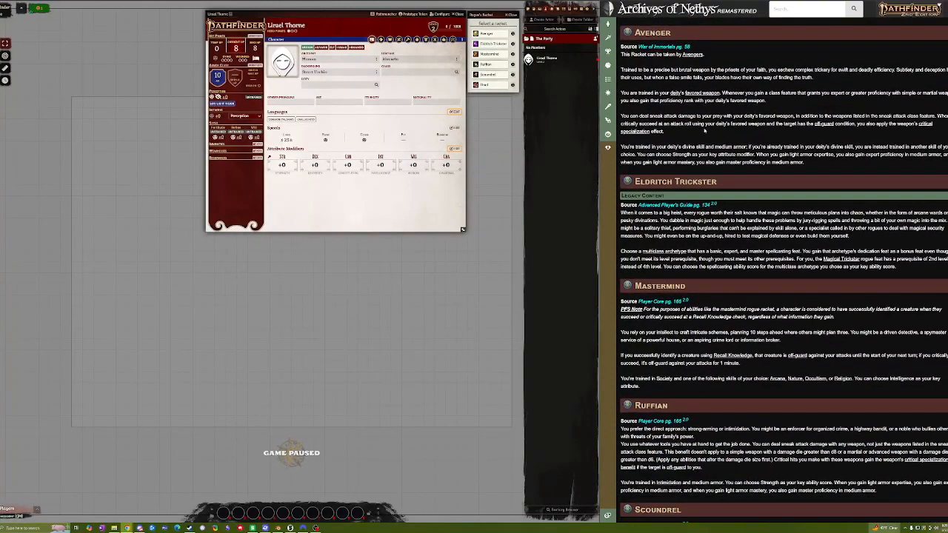
scroll(673, 94, down, 4)
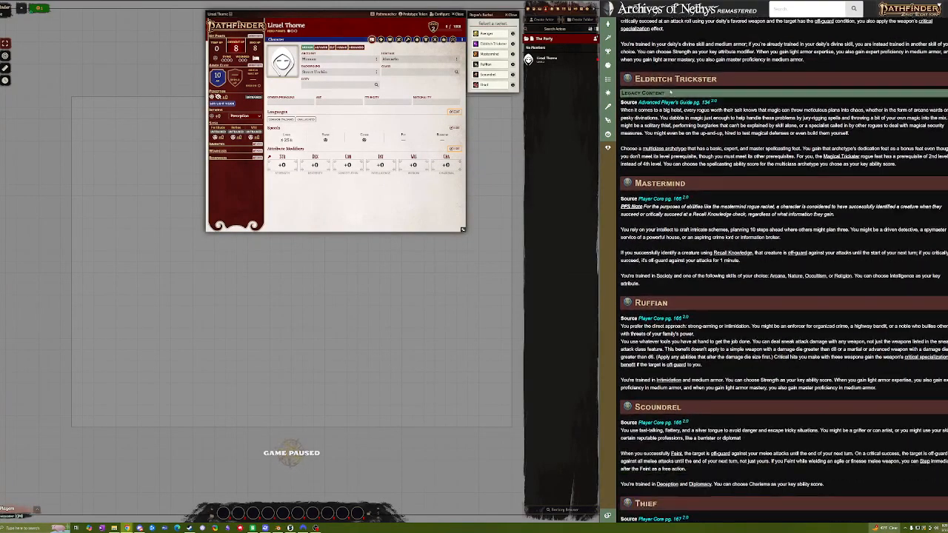
scroll(658, 74, down, 4)
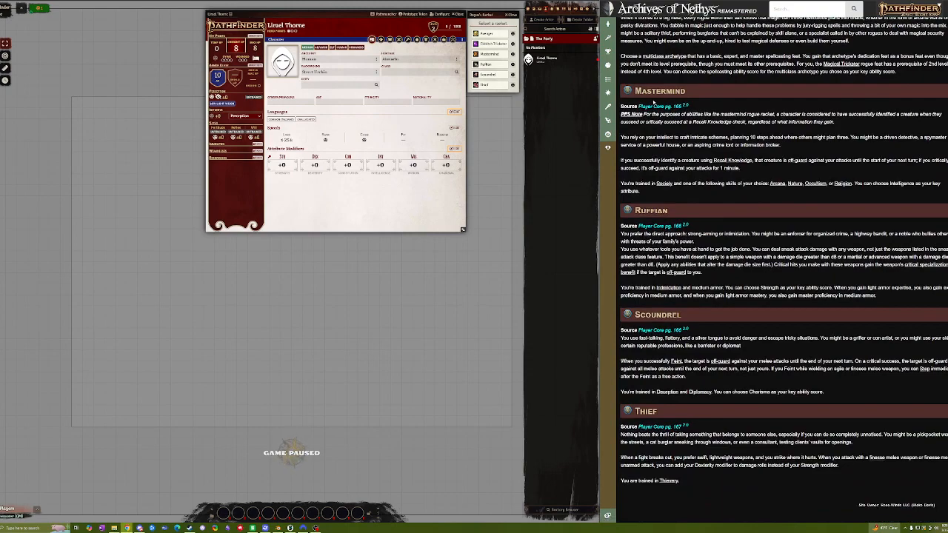
scroll(672, 134, up, 12)
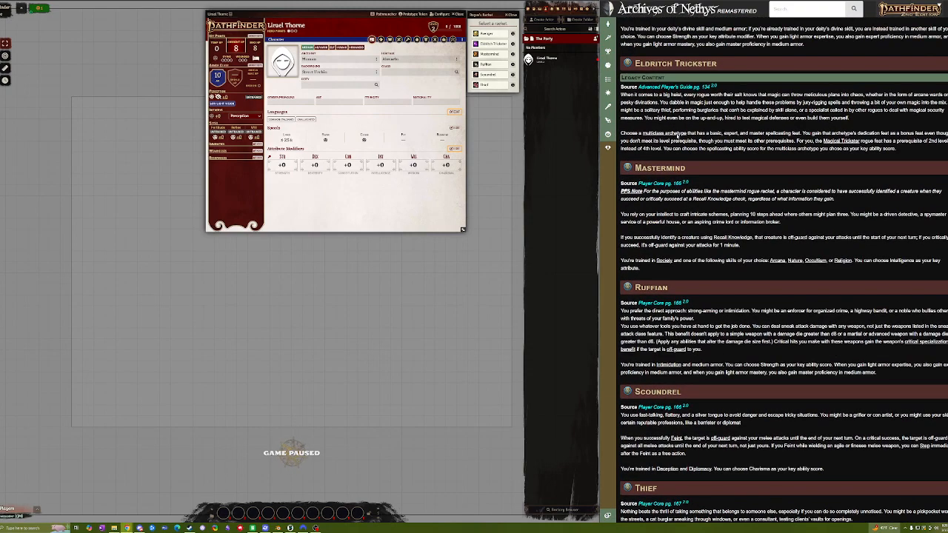
scroll(649, 139, down, 8)
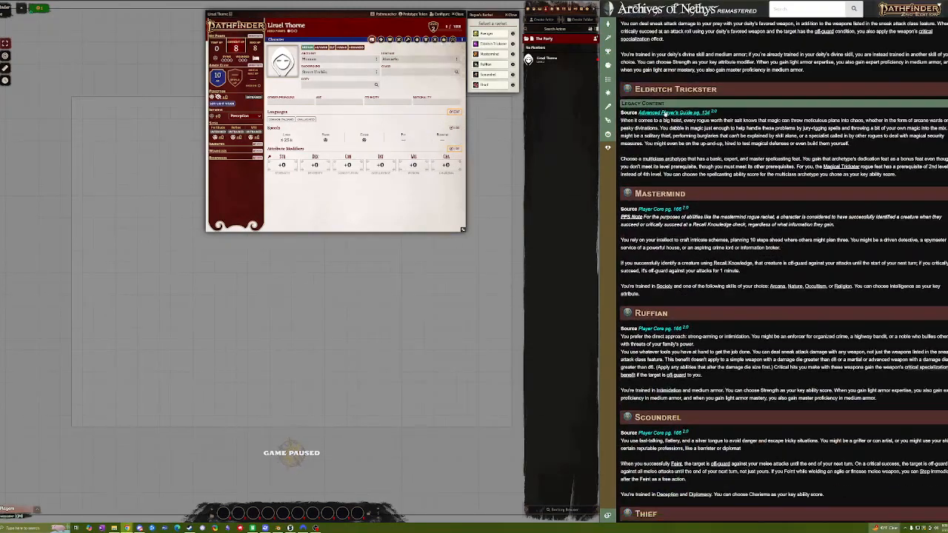
scroll(679, 84, down, 2)
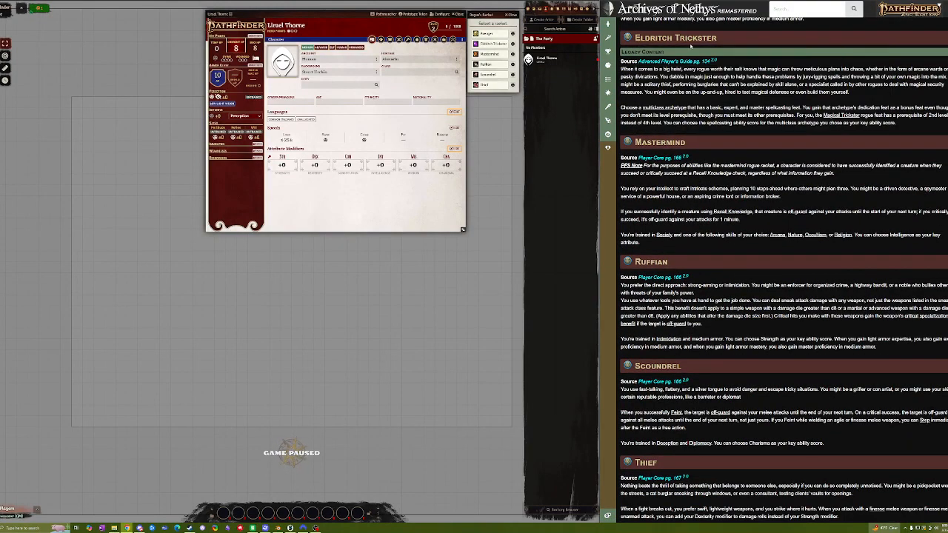
scroll(652, 148, down, 1)
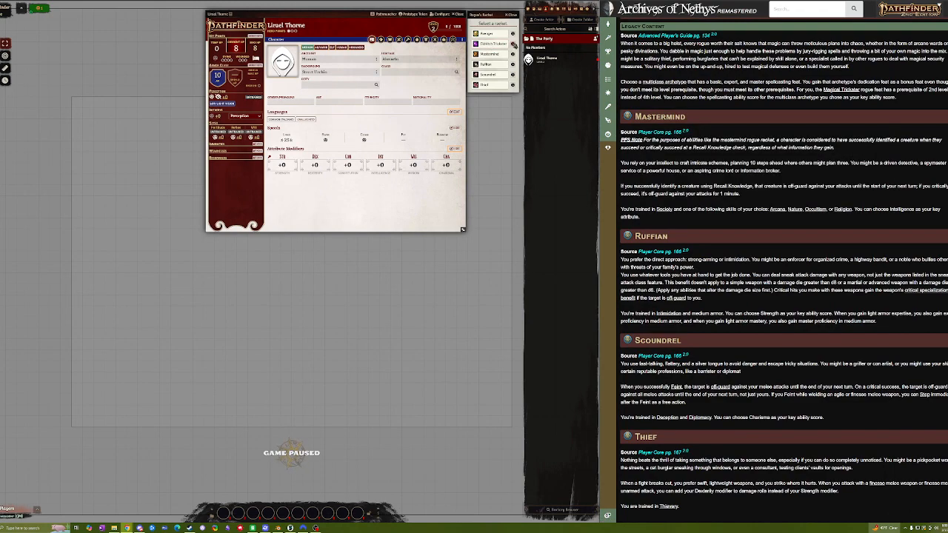
scroll(634, 98, up, 2)
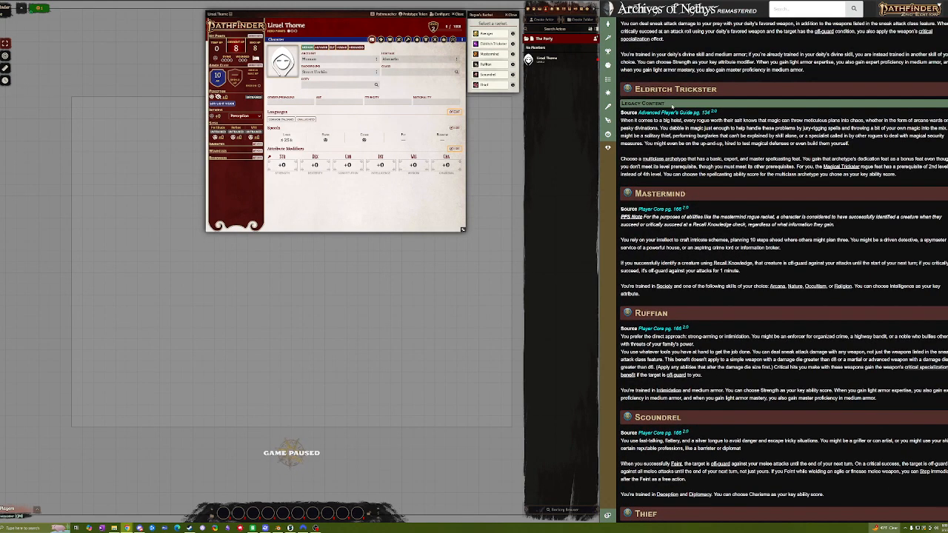
key(ctrl+a)
click(710, 82)
scroll(709, 81, down, 3)
scroll(713, 118, up, 1)
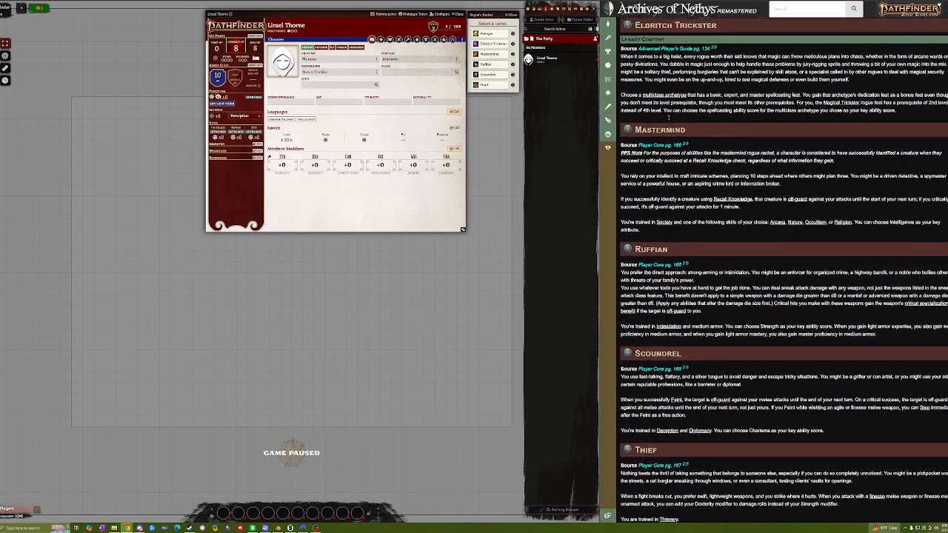
Go back to the ChatGPT character concept and review its Thieves' Guild entry under Connections
scroll(722, 185, down, 1)
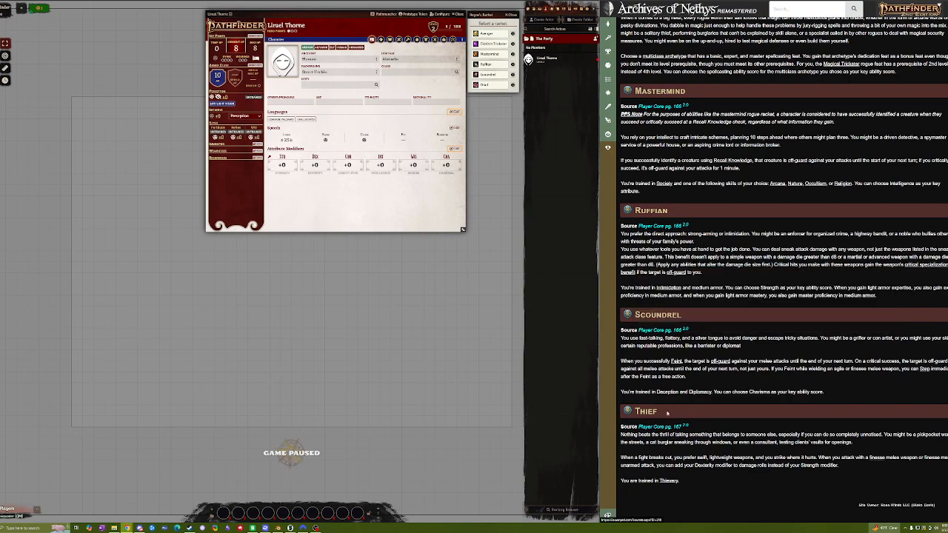
scroll(656, 419, up, 5)
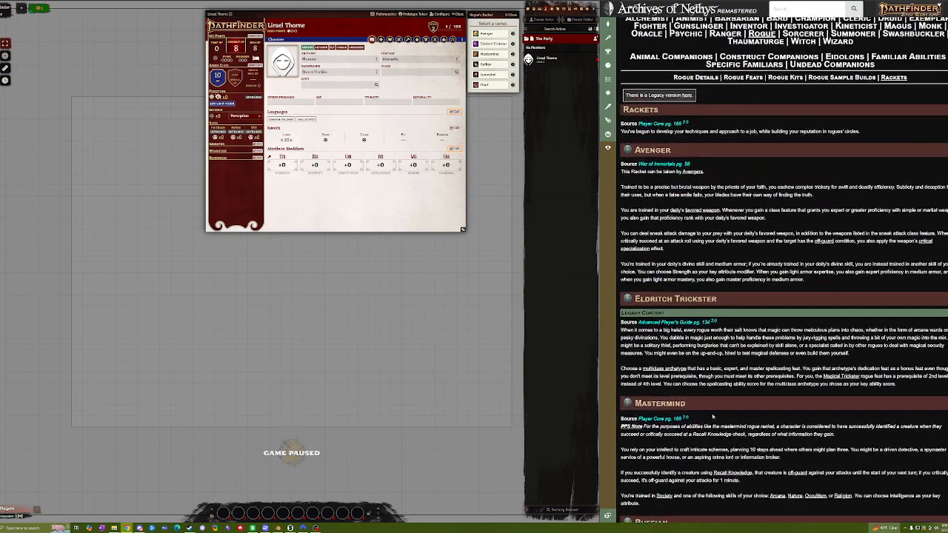
click(842, 2)
scroll(721, 397, down, 1)
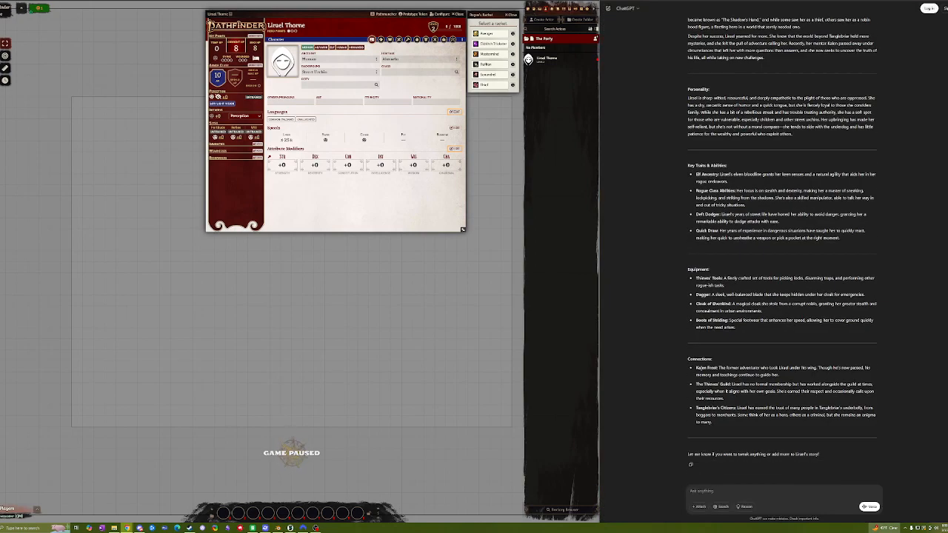
drag(695, 385, 807, 384)
click(802, 391)
click(770, 398)
drag(748, 399, 699, 376)
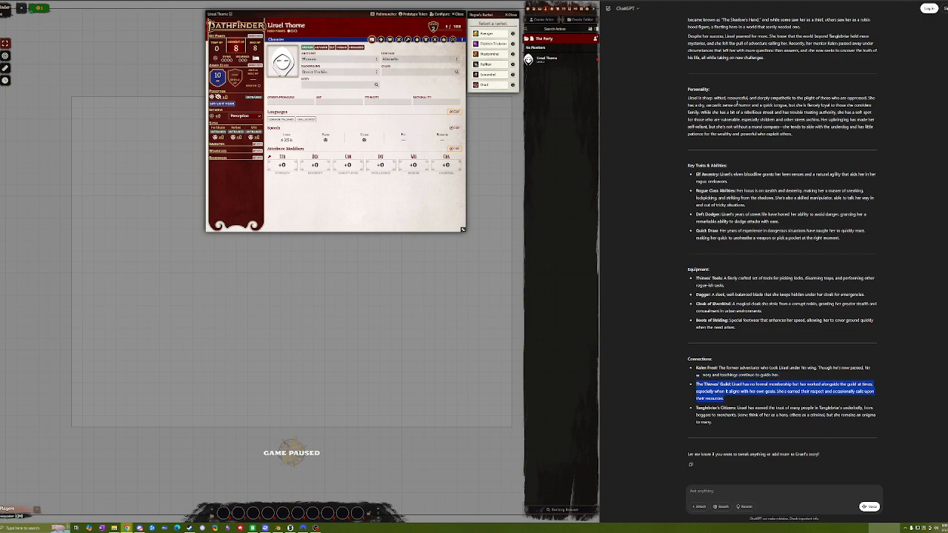
Bring back the Archives of Nethys Rackets page and skim the racket descriptions from Avenger to Scoundrel
click(837, 1)
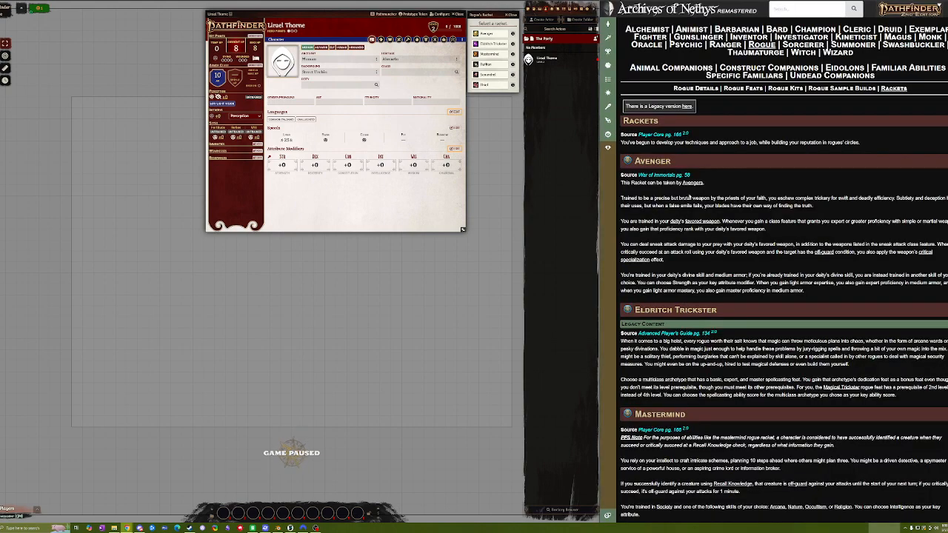
scroll(689, 197, down, 3)
scroll(632, 106, up, 1)
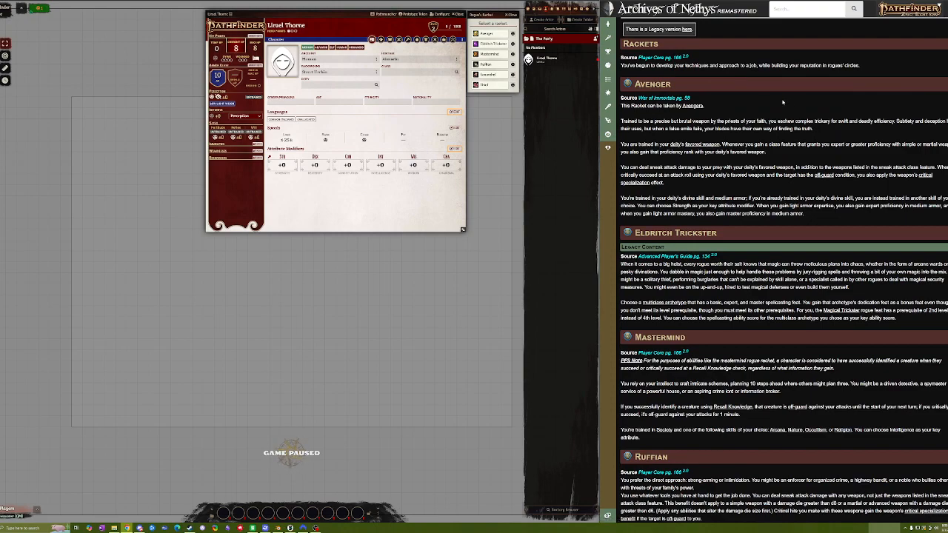
scroll(691, 118, down, 6)
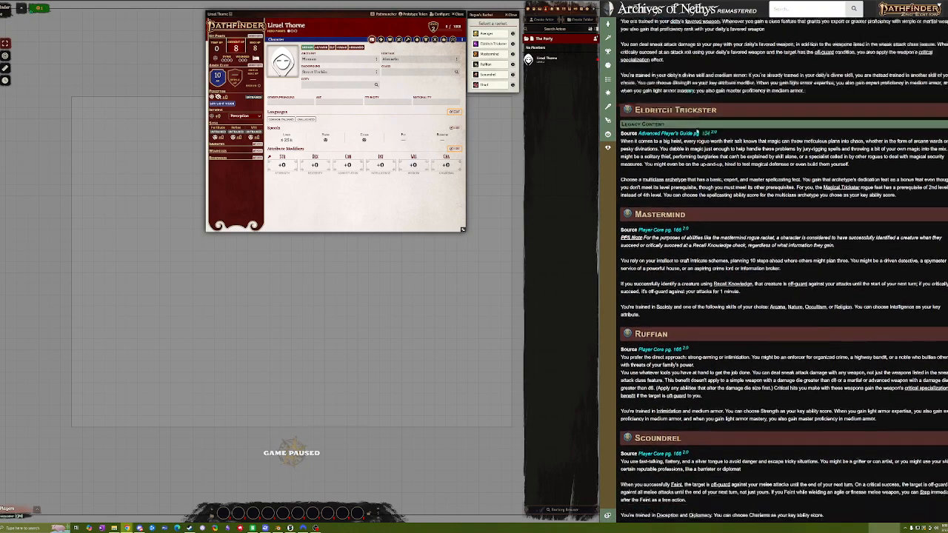
scroll(678, 126, up, 6)
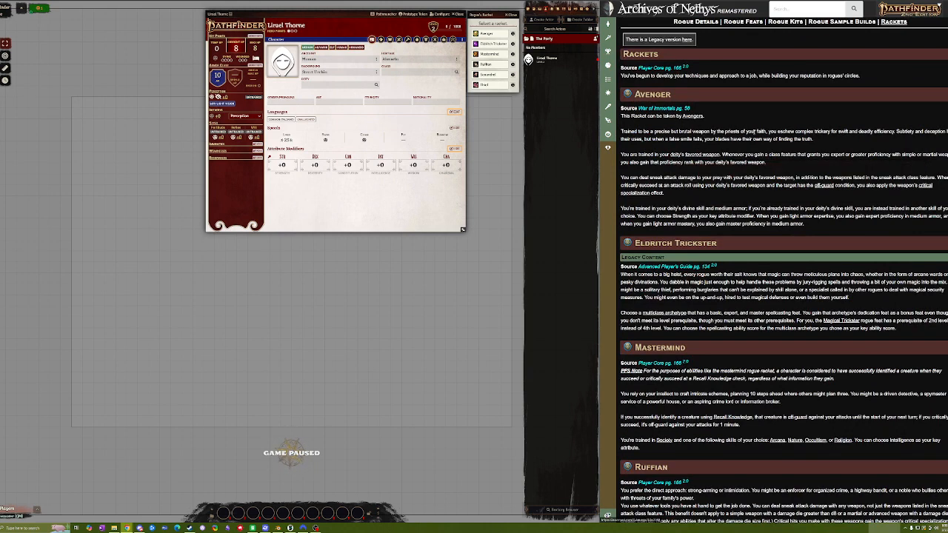
Read the Avenger racket's introduction and favored weapon training, and check the favored weapon rule
mouse_move(656, 100)
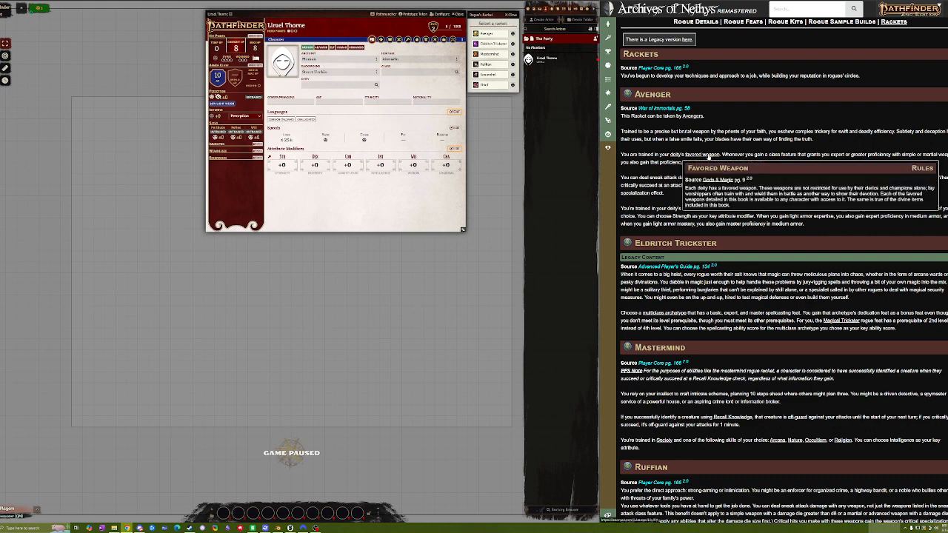
scroll(747, 141, down, 1)
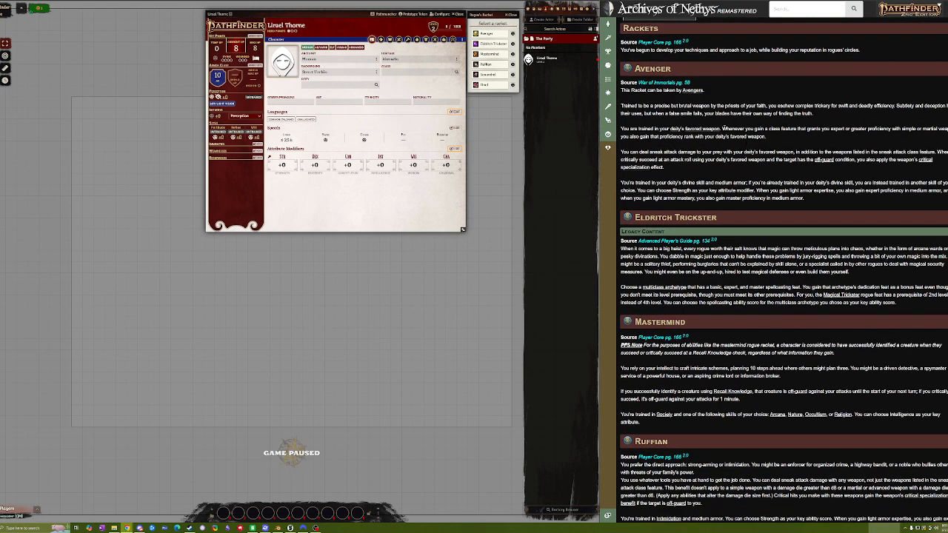
drag(722, 129, 836, 129)
scroll(835, 129, up, 4)
click(1, 55)
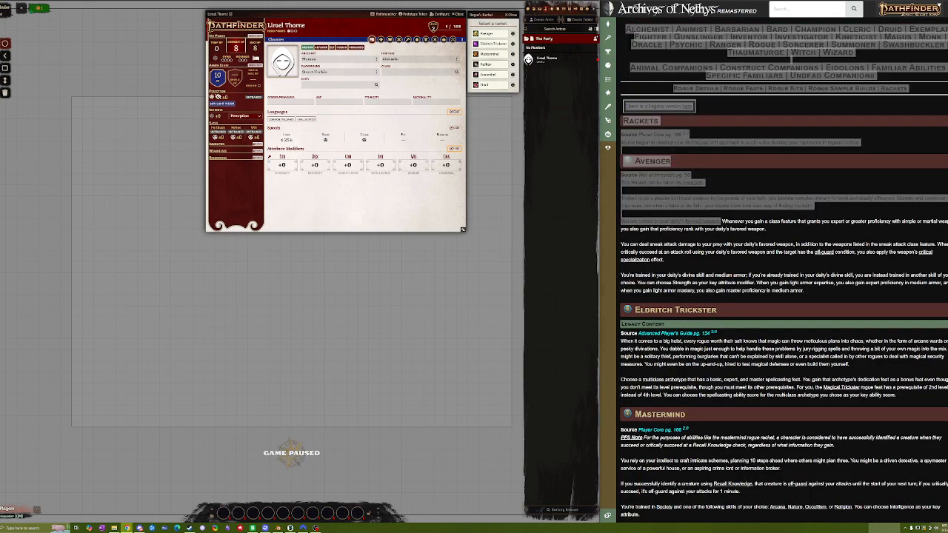
click(789, 247)
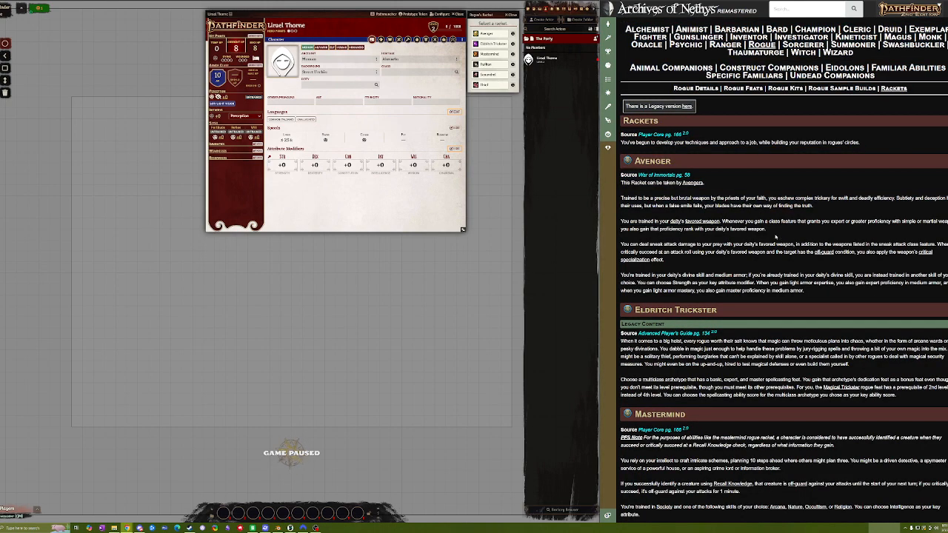
scroll(775, 237, down, 1)
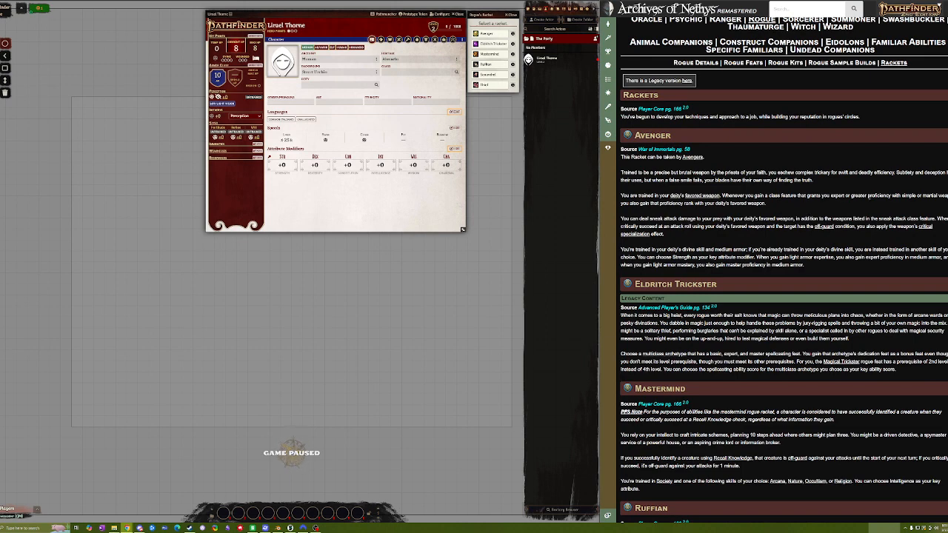
scroll(892, 196, down, 1)
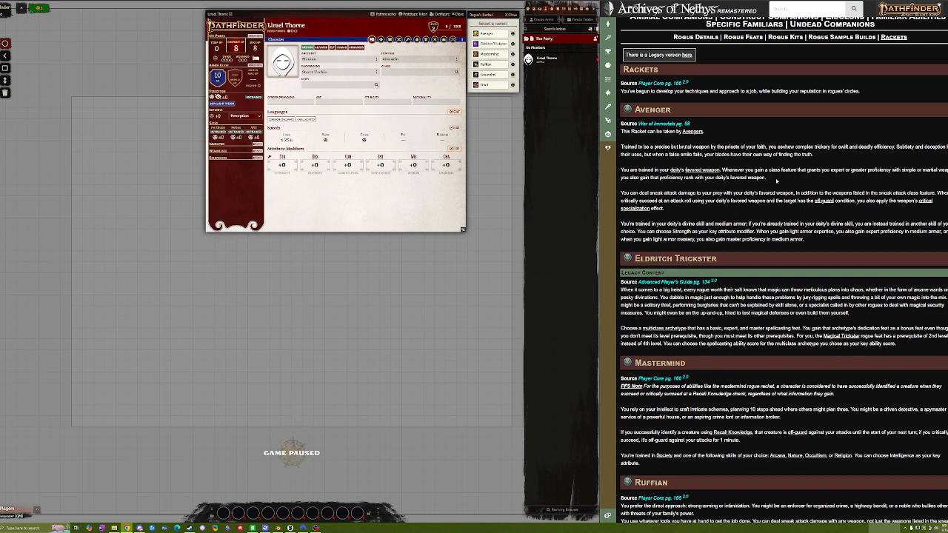
scroll(679, 156, down, 2)
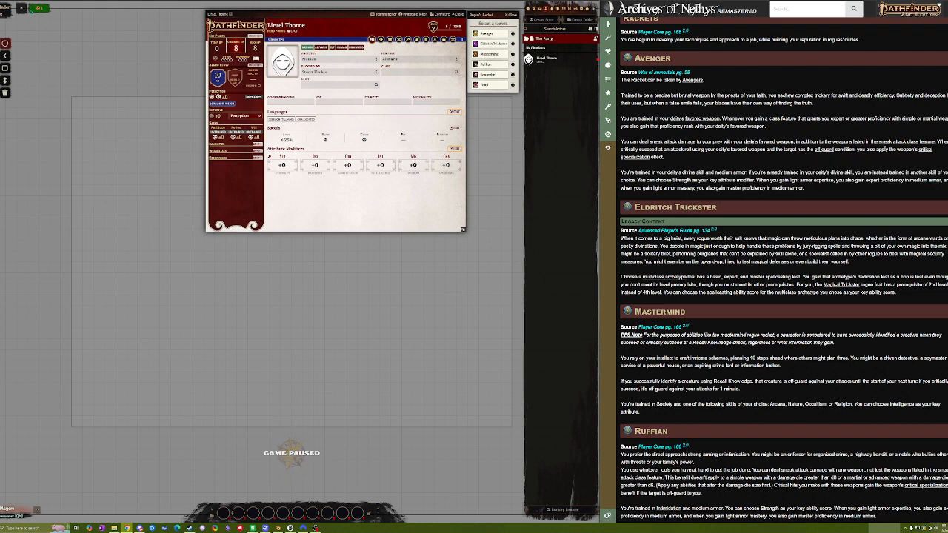
Read how the Avenger deals sneak attack damage with a favored weapon, and check the off-guard condition
mouse_move(825, 151)
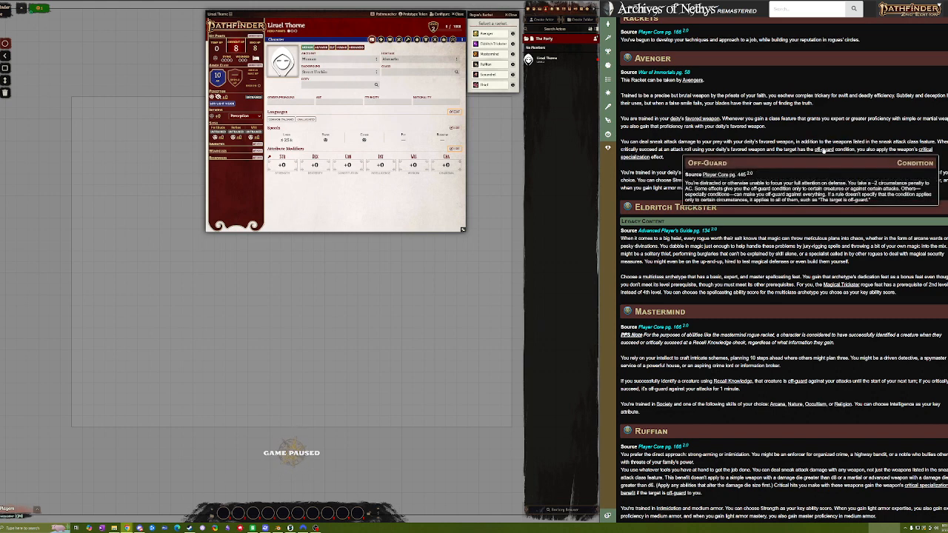
drag(797, 141, 853, 141)
click(852, 142)
click(803, 141)
click(852, 141)
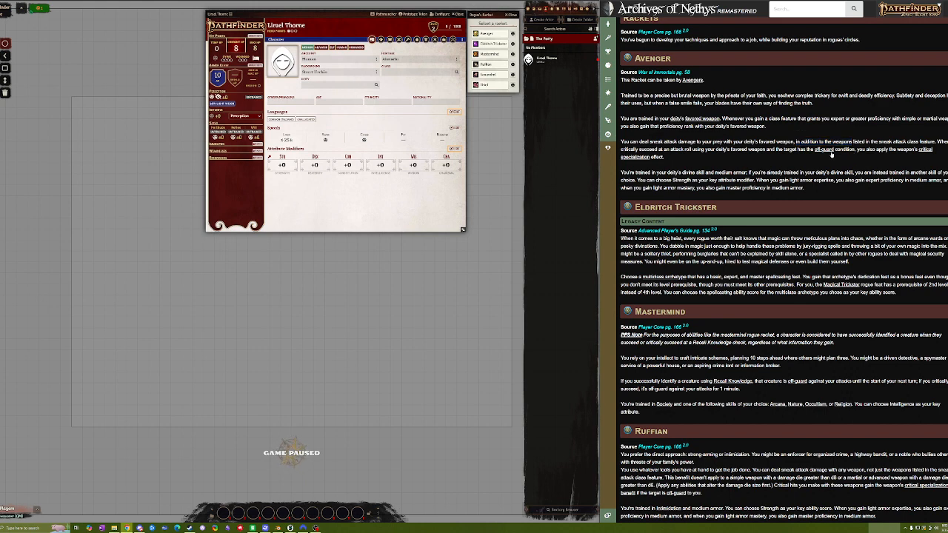
drag(796, 142, 852, 142)
click(845, 153)
mouse_move(825, 151)
Check the critical specialization rule referenced in the Avenger's sneak attack paragraph
drag(917, 148, 653, 158)
click(654, 157)
drag(652, 158, 621, 157)
click(677, 187)
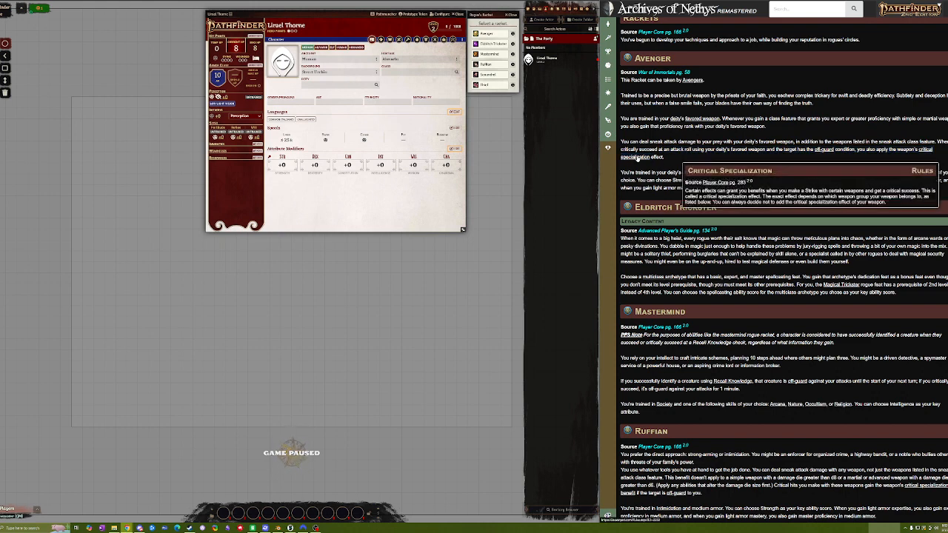
mouse_move(922, 151)
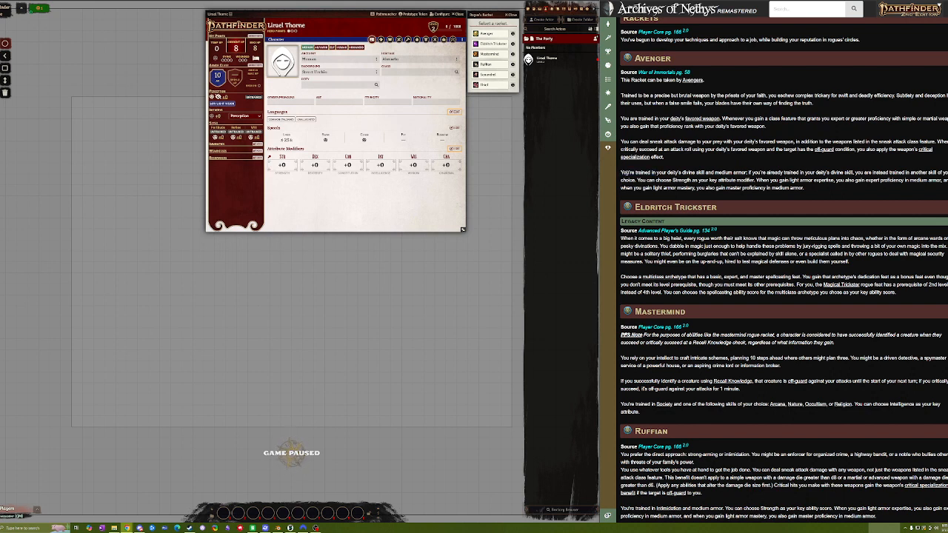
Read the Avenger's last paragraph on divine skill training, Strength as key attribute, and medium armor proficiency
drag(621, 172, 945, 177)
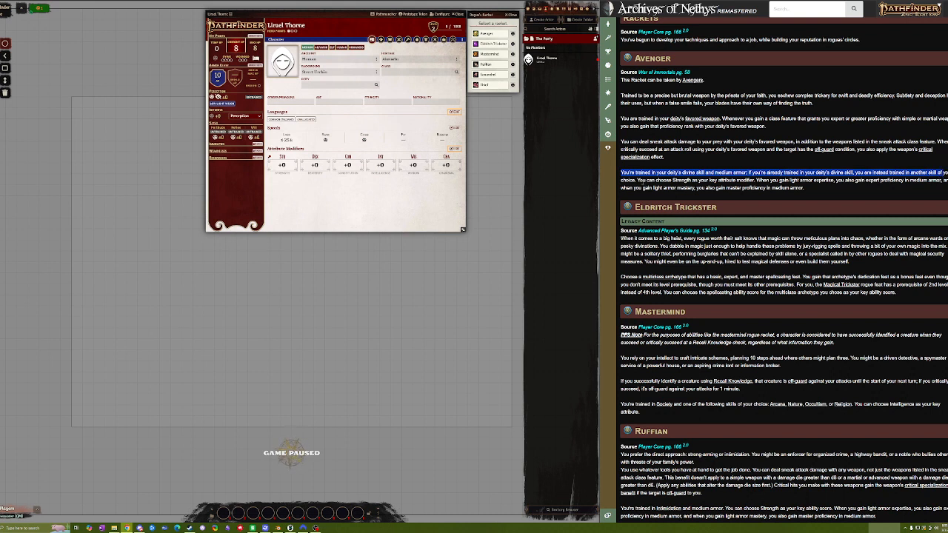
drag(637, 180, 732, 180)
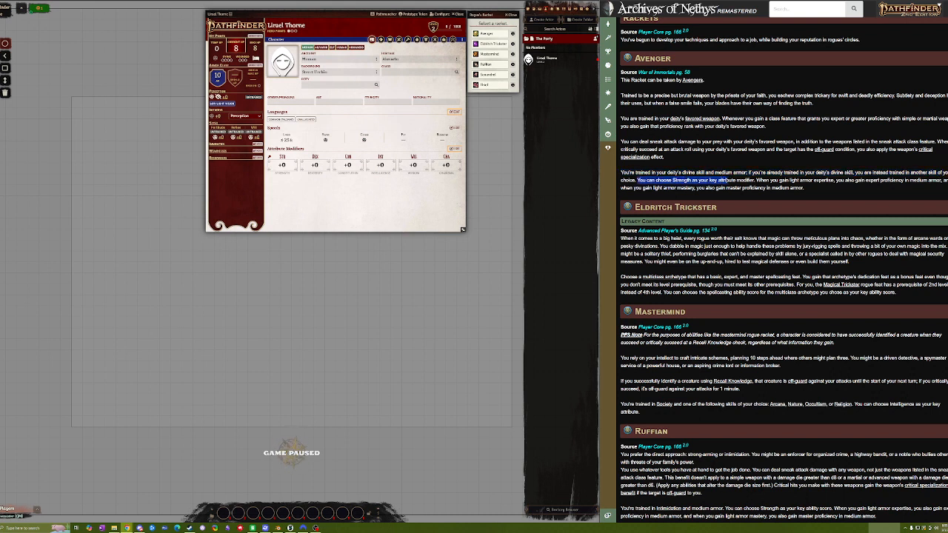
click(673, 180)
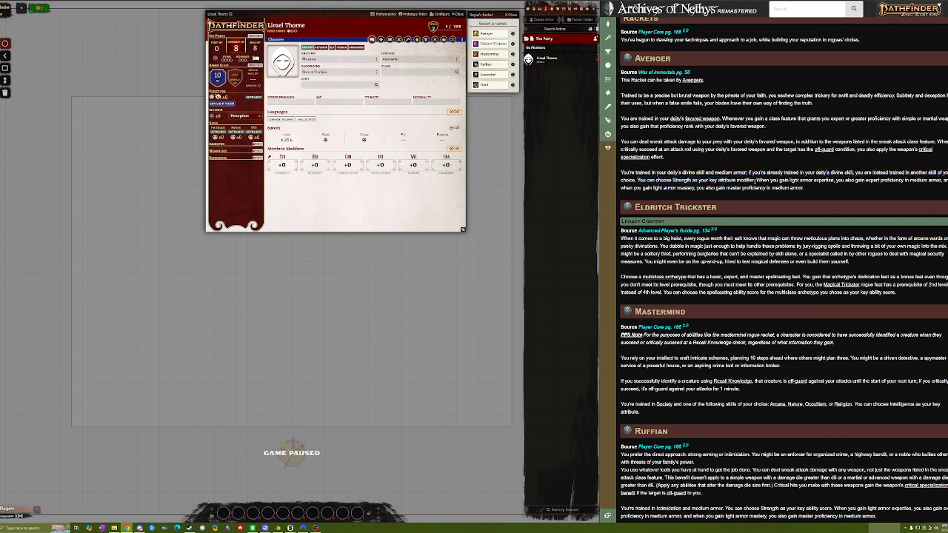
drag(757, 181, 801, 181)
click(799, 181)
drag(637, 180, 754, 180)
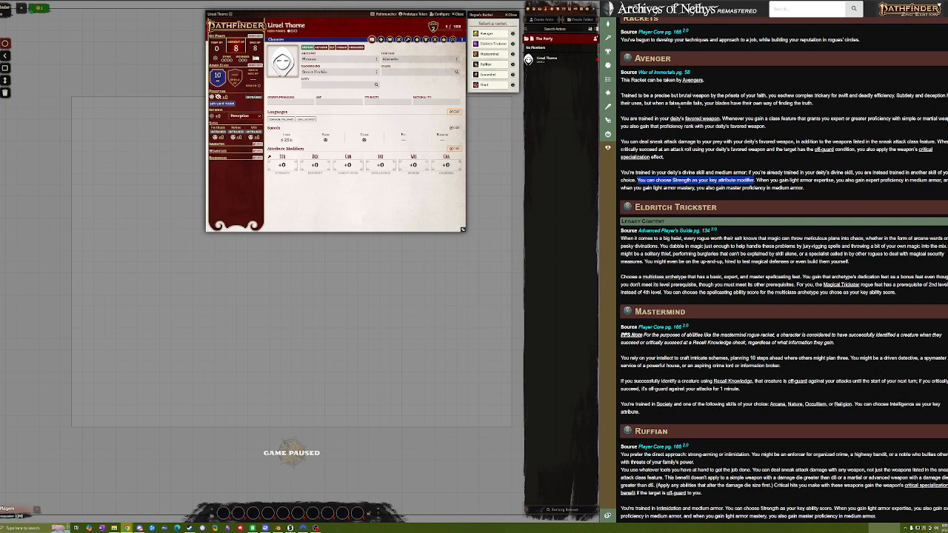
click(752, 180)
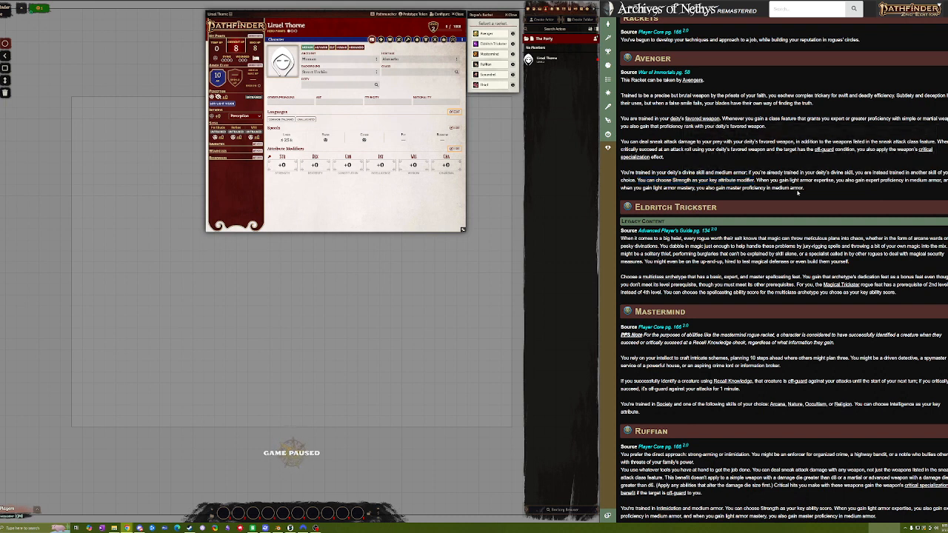
drag(803, 189, 879, 181)
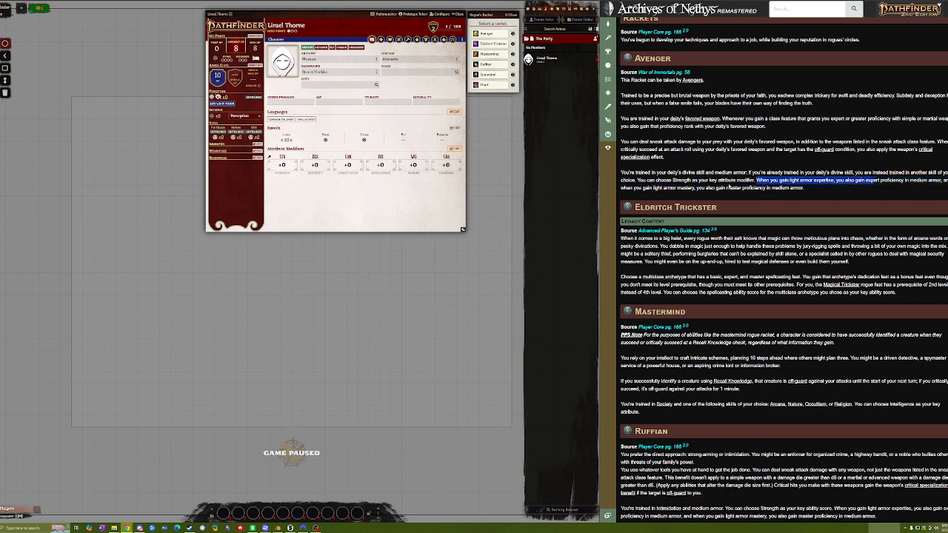
click(675, 194)
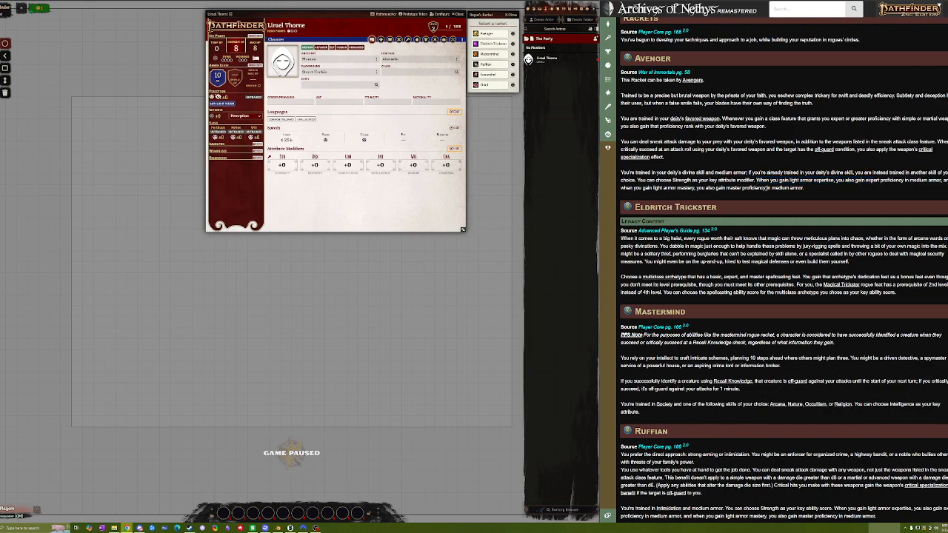
Look over the complete Avenger racket description once more
scroll(808, 189, down, 1)
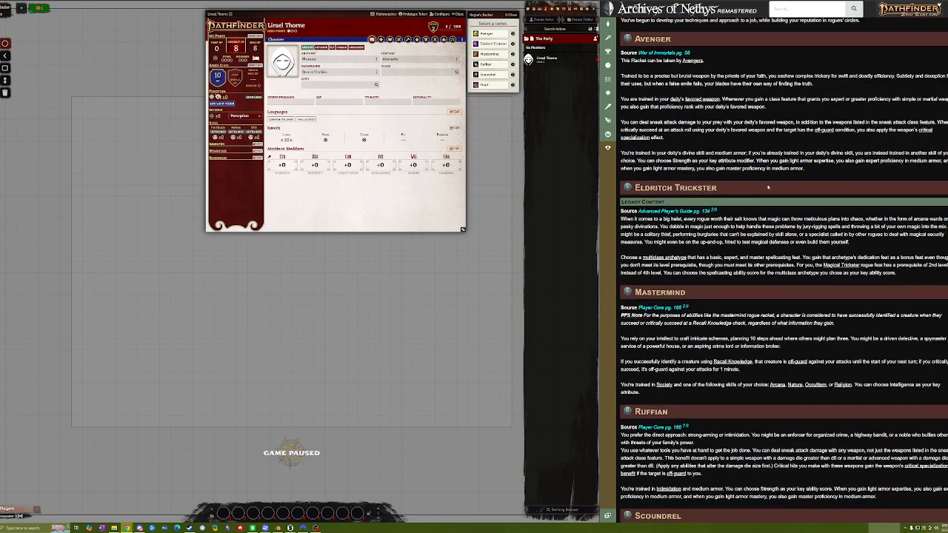
scroll(647, 102, up, 1)
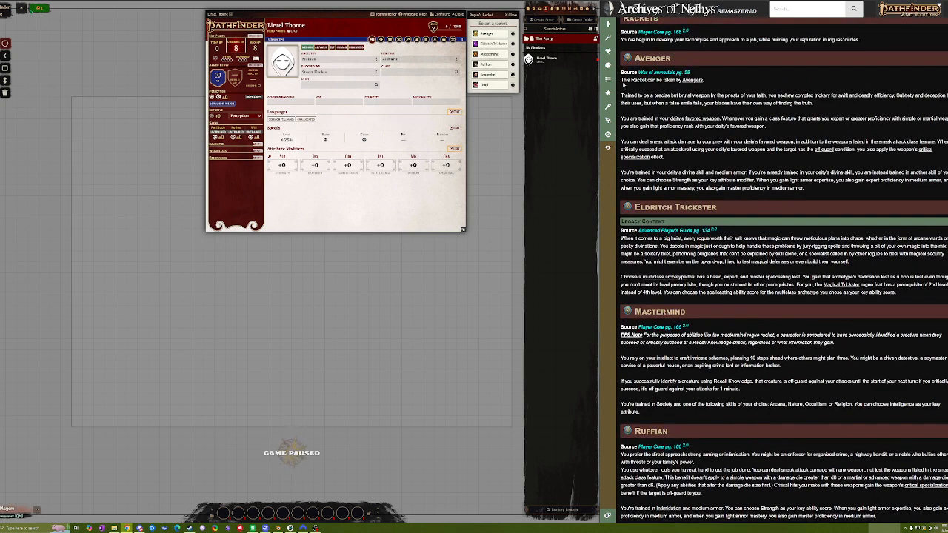
drag(622, 72, 623, 111)
click(808, 189)
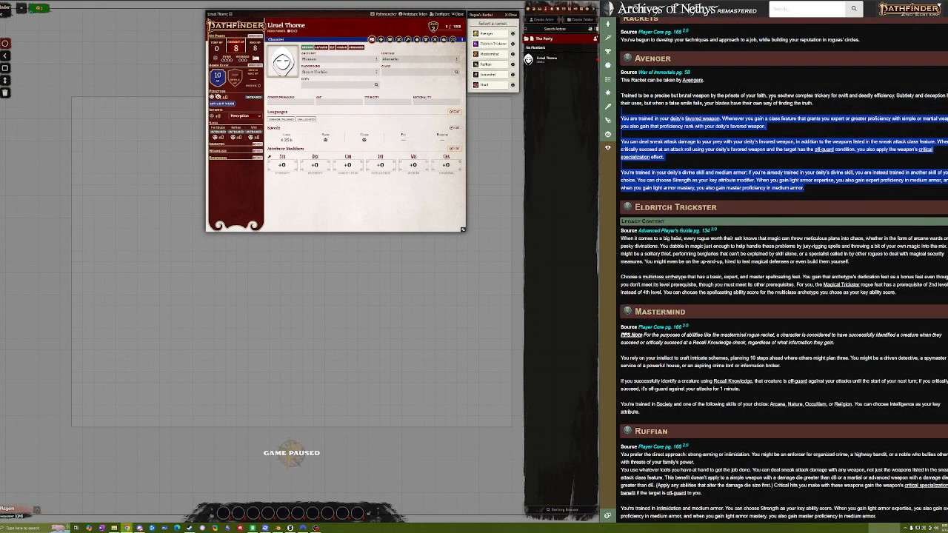
click(623, 104)
Find the Mastermind racket and read its PFS Note and the paragraph on intellect and intricate schemes
scroll(783, 266, down, 2)
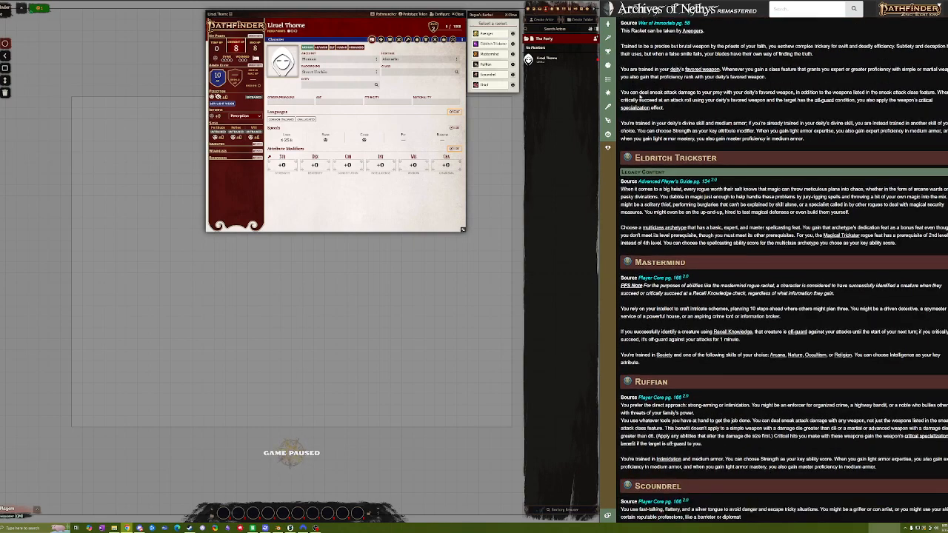
scroll(754, 172, down, 2)
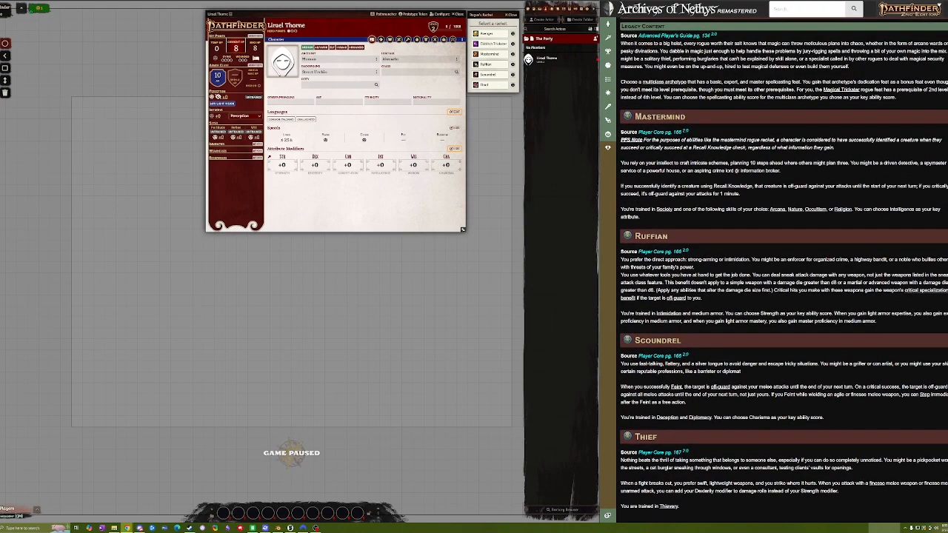
scroll(632, 105, up, 7)
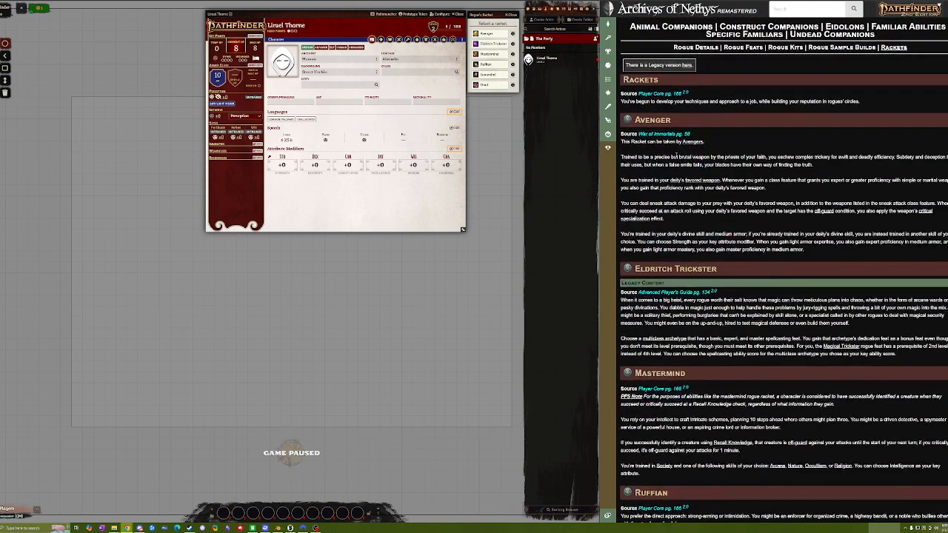
scroll(685, 155, down, 7)
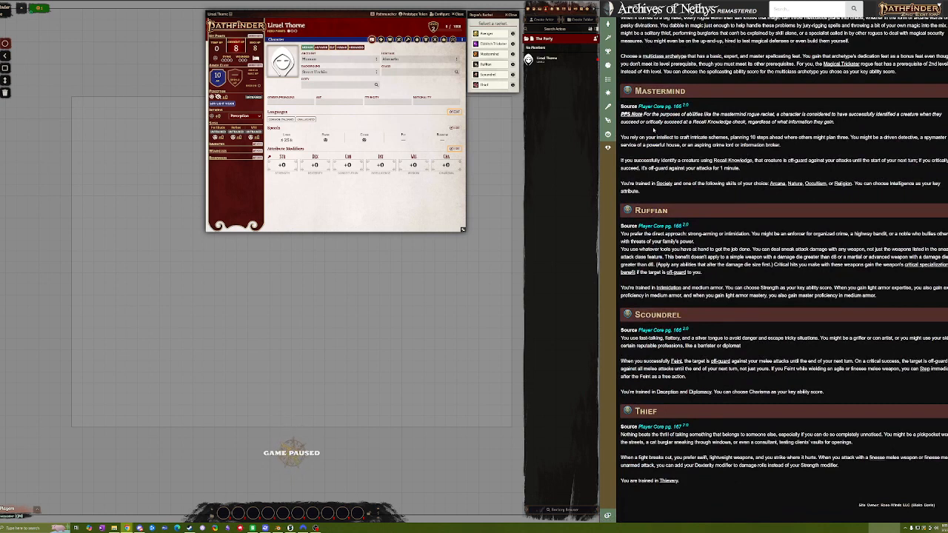
drag(620, 107, 695, 138)
click(644, 114)
click(686, 126)
click(664, 132)
click(697, 138)
drag(786, 146, 668, 146)
click(644, 147)
Examine the Mastermind's Recall Knowledge benefit and its trained skill choices
mouse_move(730, 162)
scroll(805, 191, up, 1)
scroll(796, 185, down, 1)
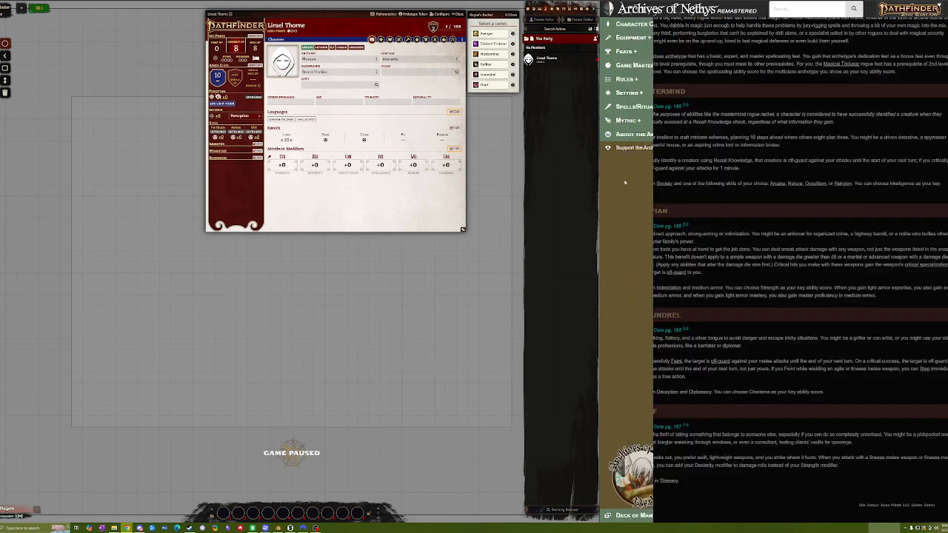
mouse_move(671, 185)
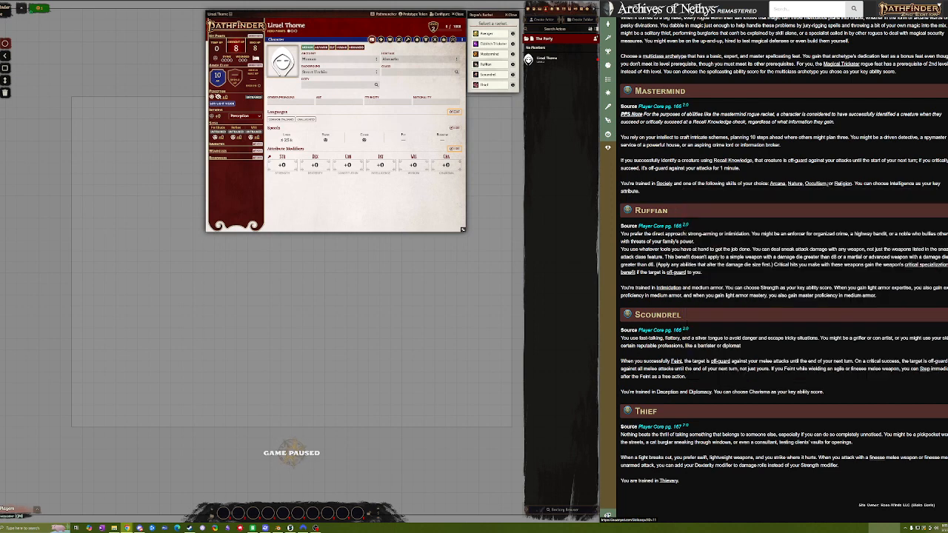
Look back over the earlier rackets and reread the Mastermind's Recall Knowledge benefit and trained skill options
mouse_move(844, 186)
scroll(740, 185, up, 5)
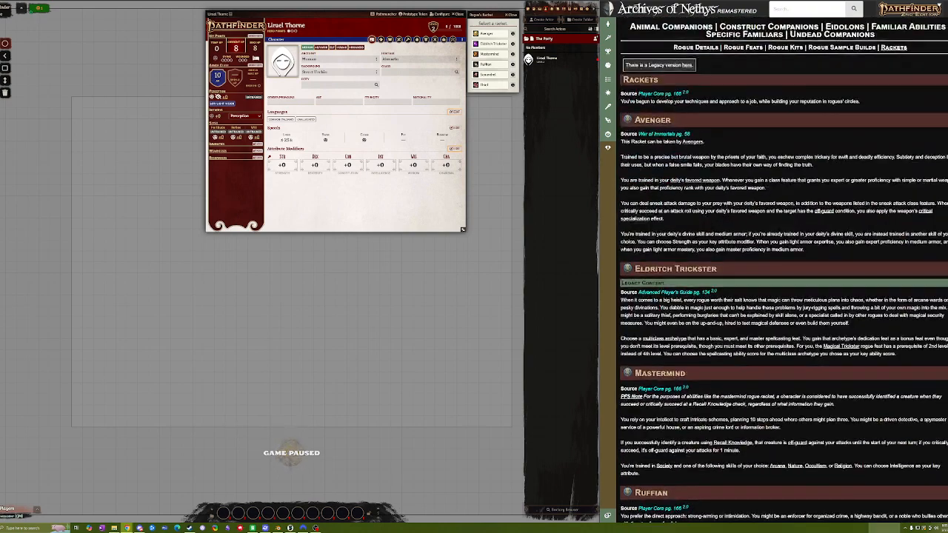
scroll(744, 200, down, 3)
scroll(712, 210, down, 3)
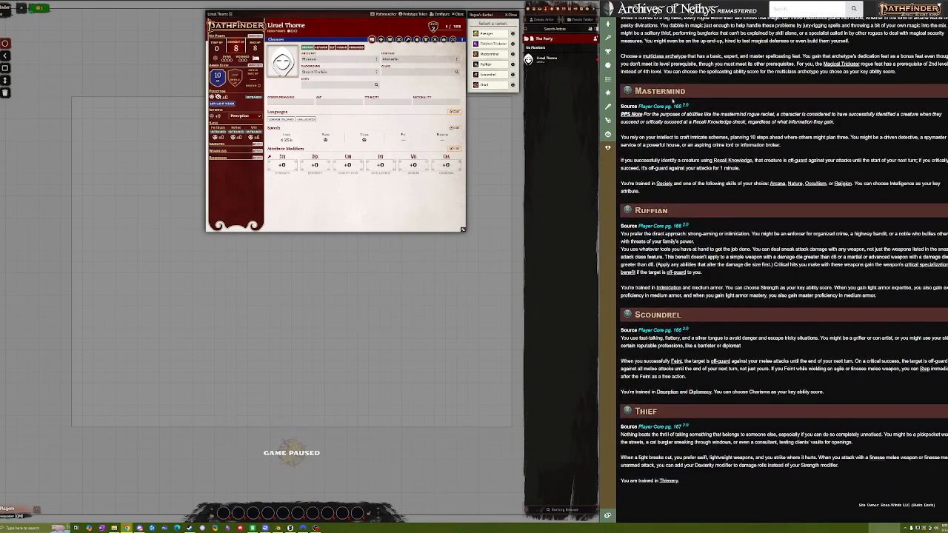
mouse_move(665, 95)
mouse_move(796, 163)
drag(755, 161, 807, 161)
click(814, 165)
scroll(640, 192, up, 1)
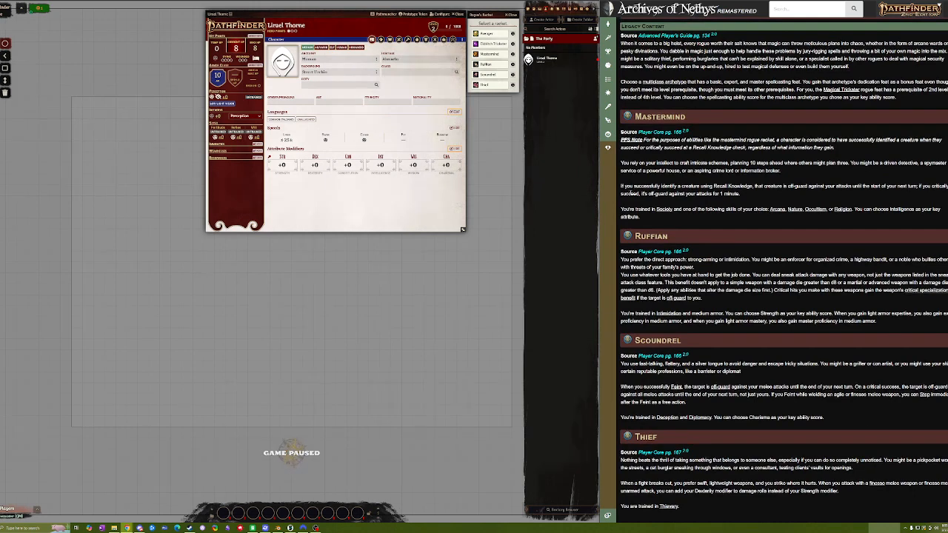
scroll(659, 185, down, 1)
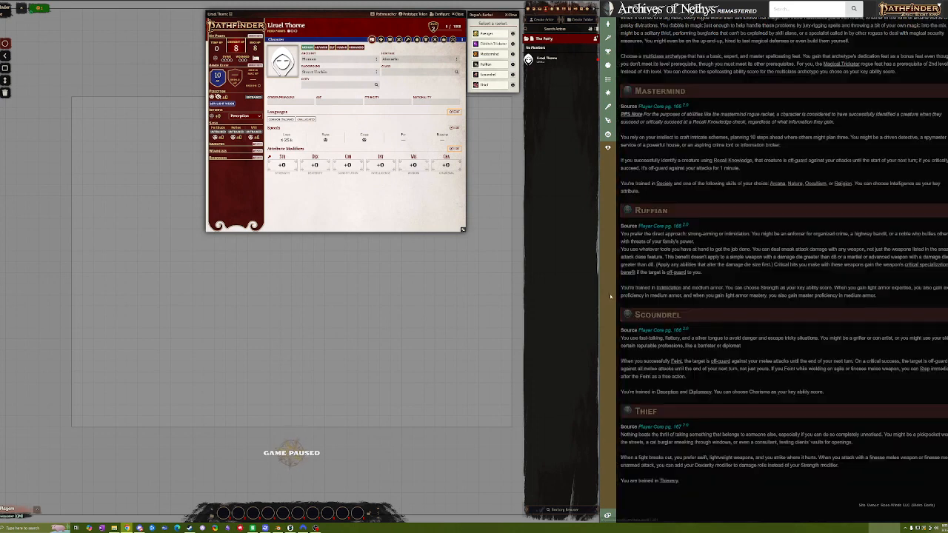
Read the Ruffian racket's paragraph on Intimidation training, Strength as key ability score, and medium armor proficiency
drag(622, 287, 944, 289)
click(710, 289)
click(835, 290)
click(915, 288)
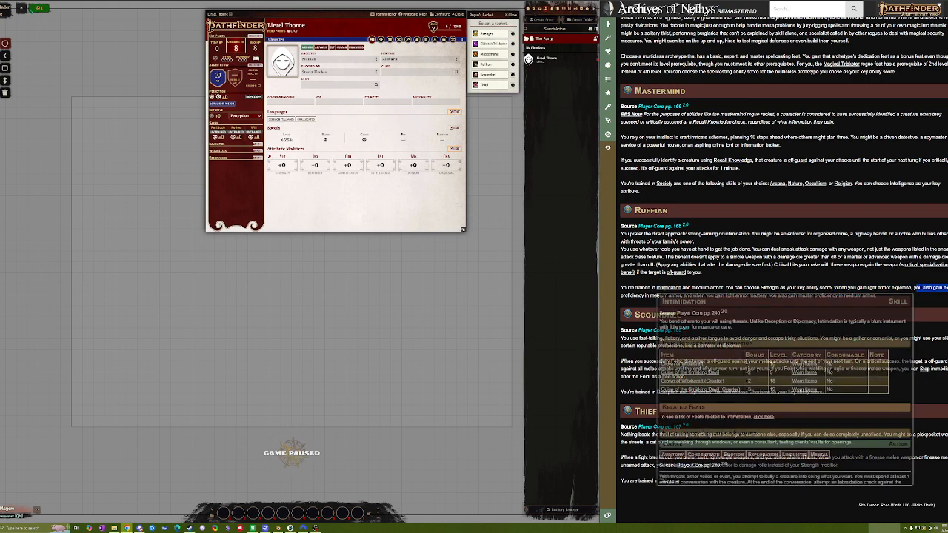
click(680, 262)
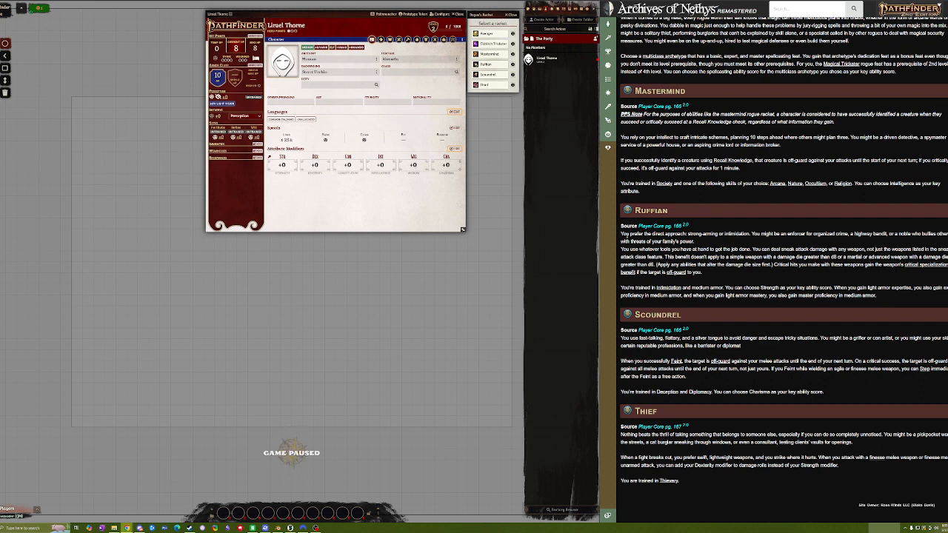
Read the Ruffian's introduction on strong-arming and intimidation, and the start of its sneak attack weapon rule
drag(623, 234, 689, 236)
click(698, 241)
drag(888, 234, 947, 234)
click(631, 242)
drag(621, 250, 749, 257)
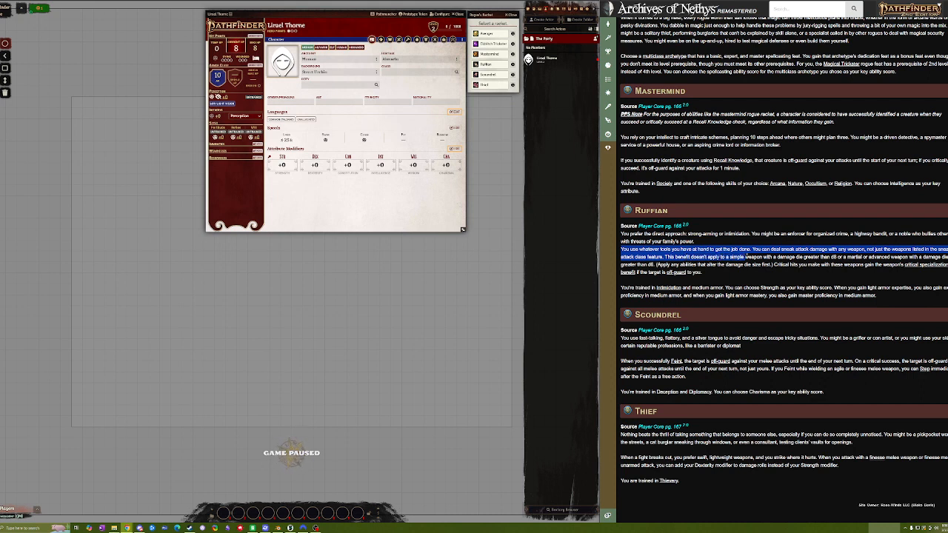
click(763, 255)
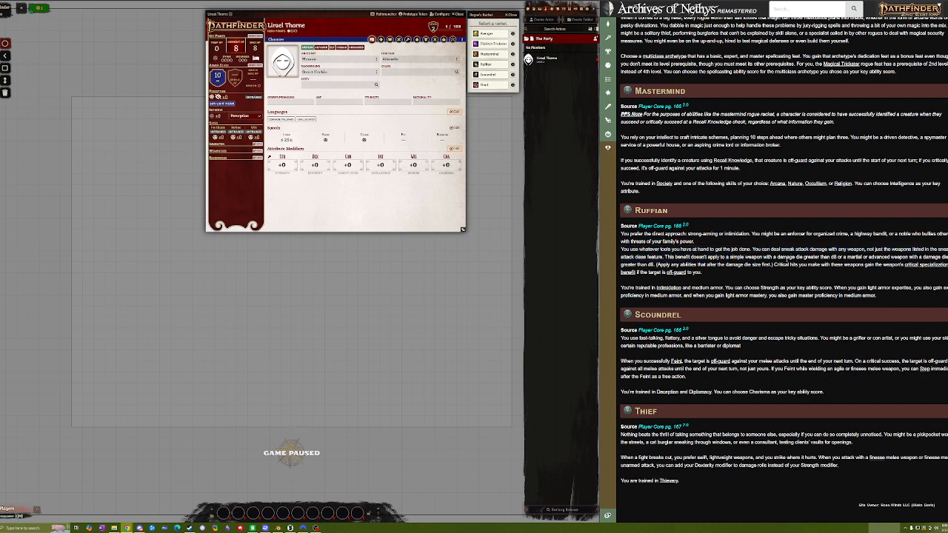
Examine the Ruffian's sneak attack damage die limits and its critical specialization benefit against off-guard targets
drag(837, 250, 874, 249)
click(643, 258)
drag(774, 264, 844, 266)
drag(845, 269, 903, 270)
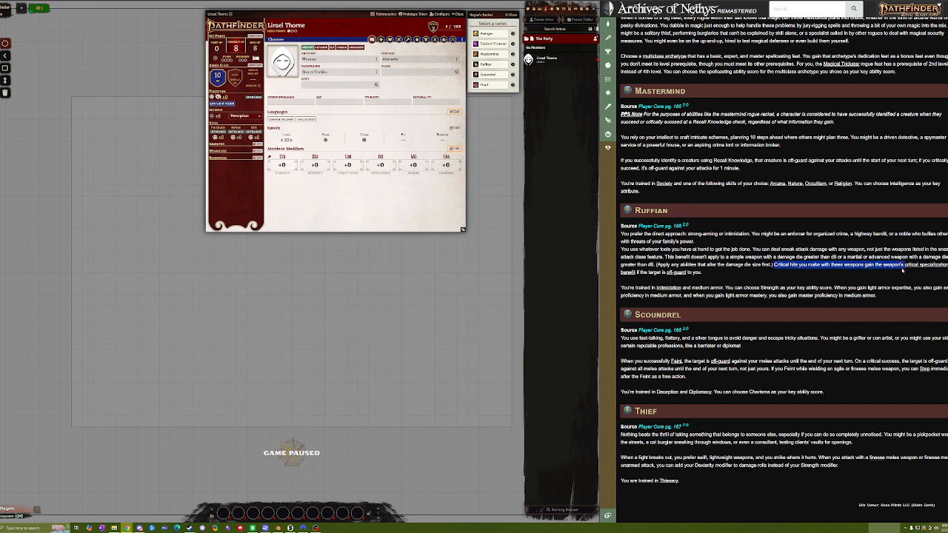
click(658, 275)
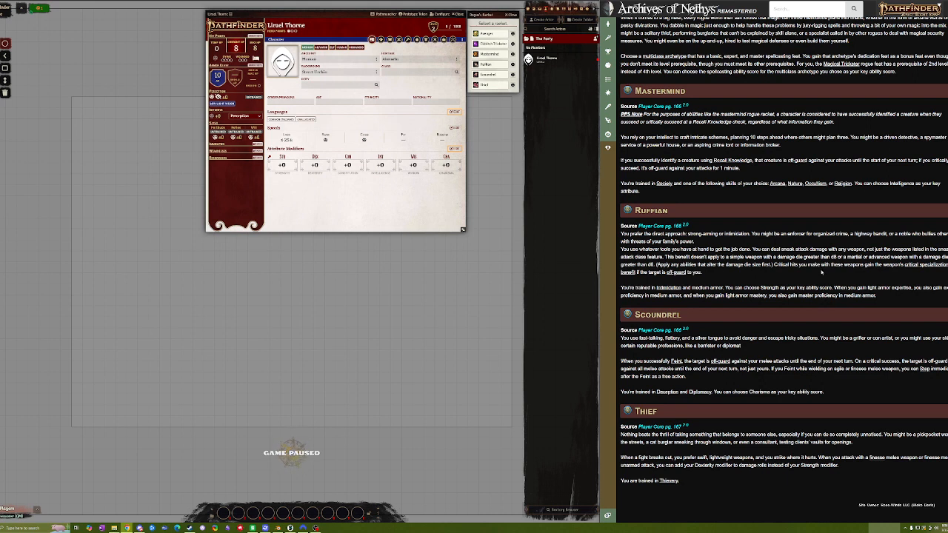
double_click(837, 265)
click(853, 265)
Compare the Ruffian with the Avenger, Eldritch Trickster, and Mastermind racket descriptions
scroll(731, 258, up, 2)
scroll(722, 255, down, 2)
scroll(622, 240, up, 5)
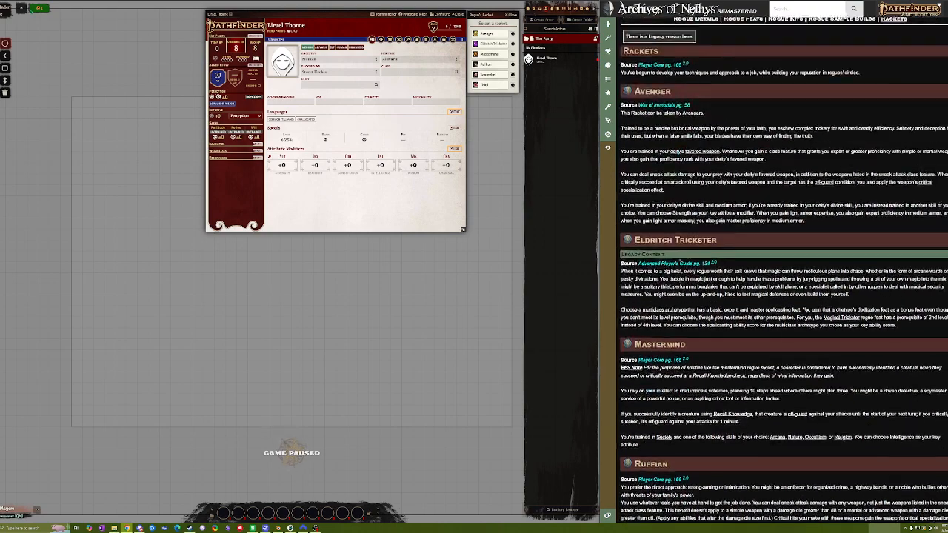
mouse_move(652, 164)
scroll(650, 164, down, 5)
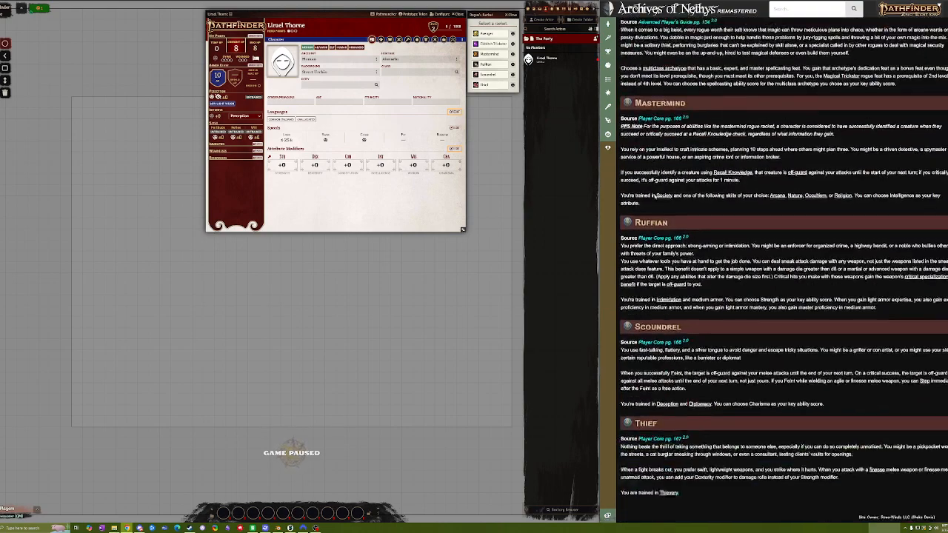
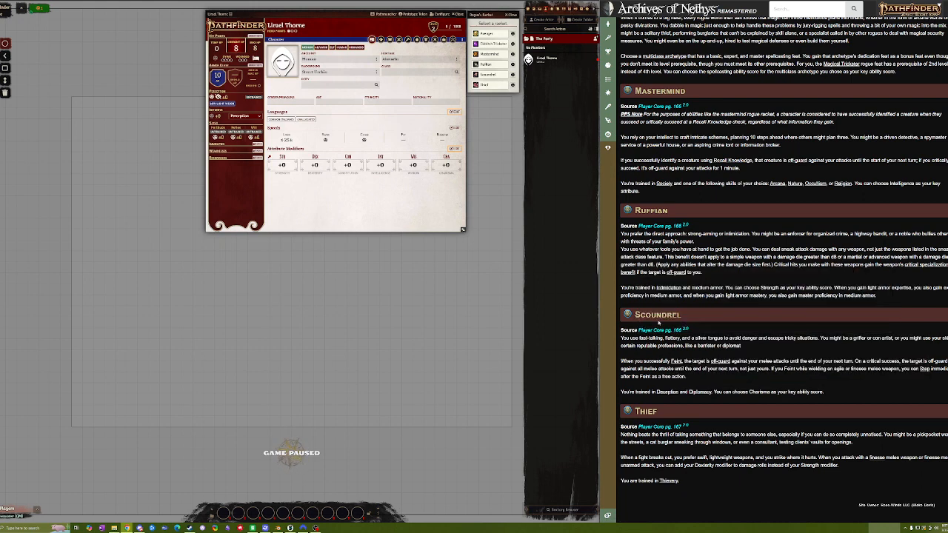
Read the Scoundrel racket's introduction on fast-talking, flattery, and reputable professions such as barrister or diplomat
mouse_move(629, 323)
drag(637, 339, 681, 344)
click(688, 341)
drag(862, 340, 941, 346)
click(893, 339)
click(884, 345)
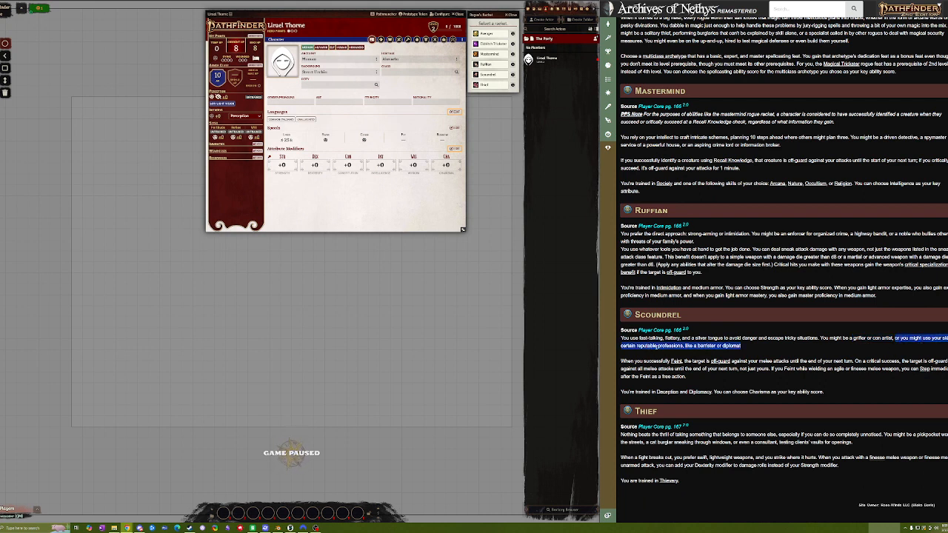
click(742, 347)
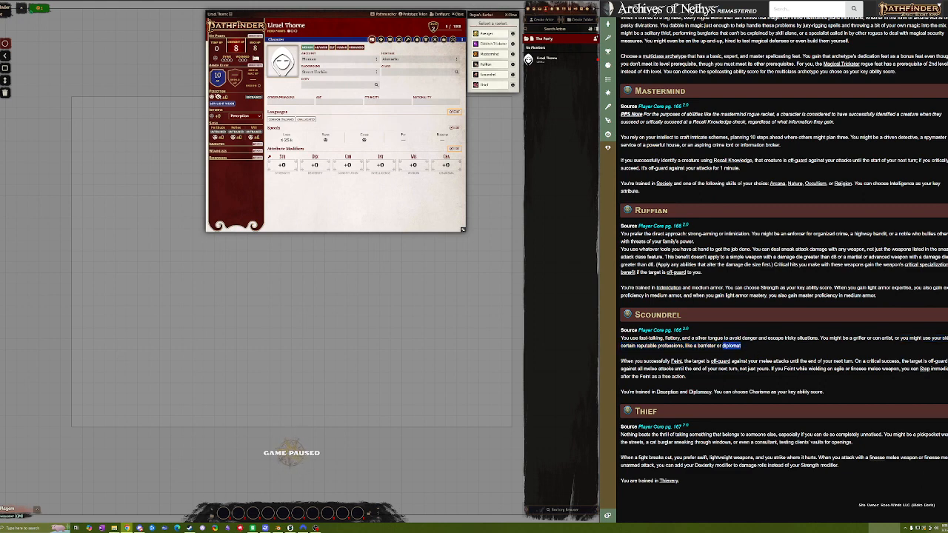
drag(742, 346, 696, 346)
click(707, 347)
Examine how the Scoundrel's successful and critically successful Feints affect the target against melee attacks
triple_click(688, 368)
click(688, 368)
drag(637, 368, 674, 369)
click(675, 368)
click(673, 369)
drag(643, 369, 674, 369)
click(673, 369)
drag(644, 369, 692, 369)
click(677, 374)
Read the Scoundrel's Step benefit for Feinting with an agile or finesse melee weapon, and its trained skills and key ability score
drag(739, 369, 945, 375)
drag(687, 376, 772, 370)
mouse_move(924, 371)
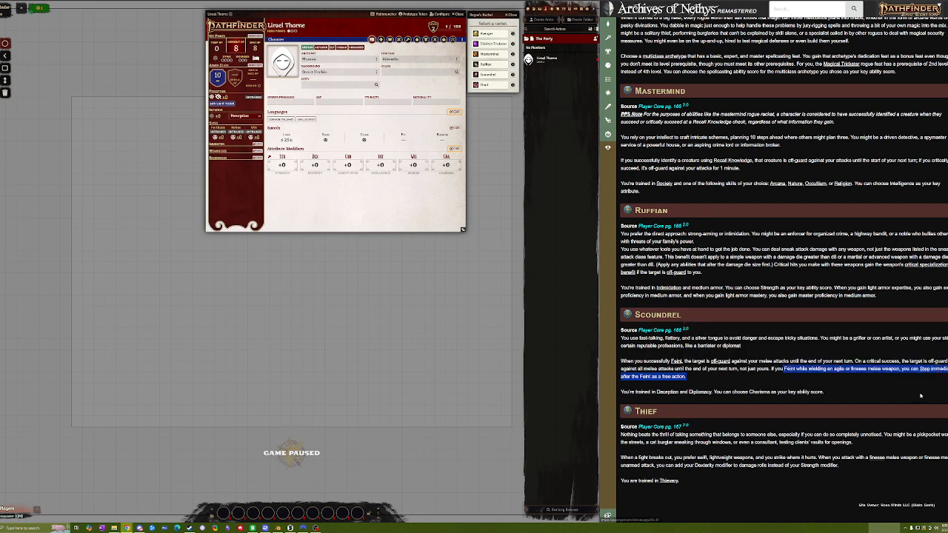
click(921, 396)
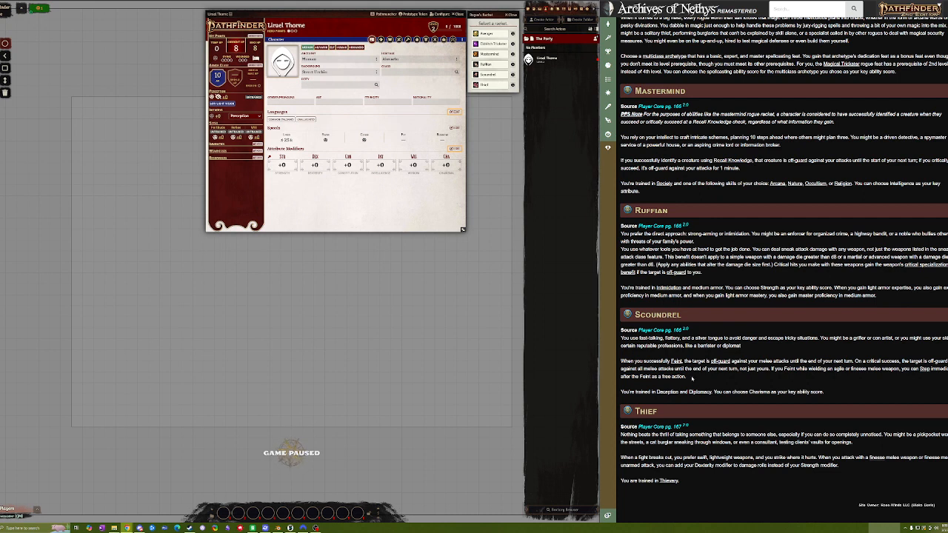
drag(772, 368, 935, 380)
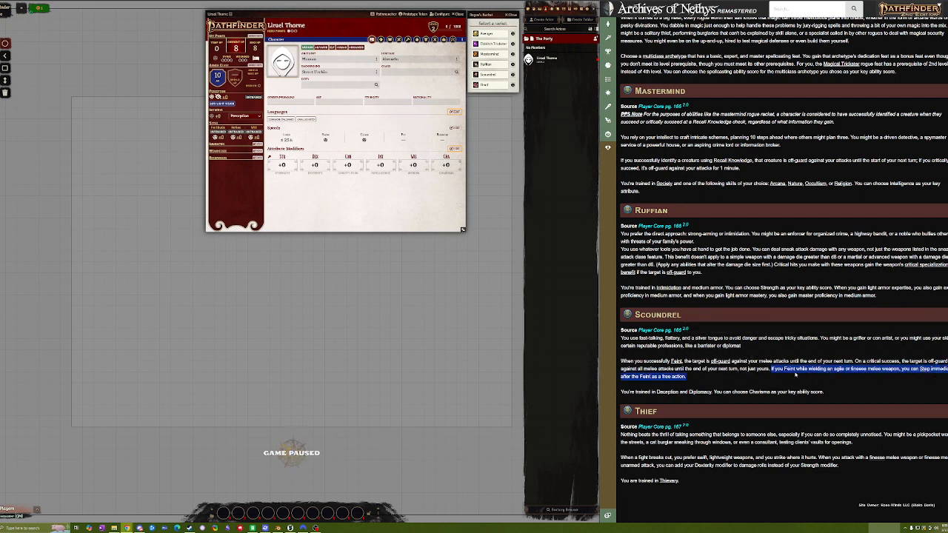
click(772, 368)
drag(772, 368, 773, 378)
click(776, 376)
click(765, 382)
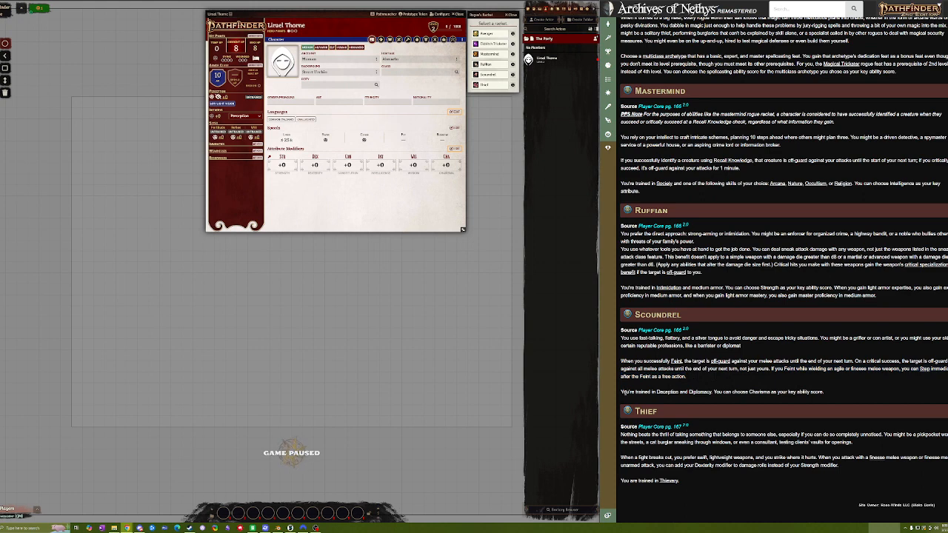
drag(621, 392, 793, 393)
click(806, 392)
Read the Thief racket's introductory paragraph on stealing and the roles it suits
mouse_move(621, 436)
mouse_down()
mouse_move(703, 486)
mouse_move(621, 435)
mouse_up()
click(697, 483)
click(623, 437)
drag(697, 483, 620, 436)
click(704, 462)
Examine the Thief's rule for adding Dexterity to finesse melee damage rolls and its Thievery training
mouse_move(840, 465)
mouse_down()
mouse_move(791, 467)
mouse_move(838, 465)
mouse_up()
click(810, 469)
click(813, 466)
click(765, 466)
drag(619, 458, 840, 466)
click(763, 465)
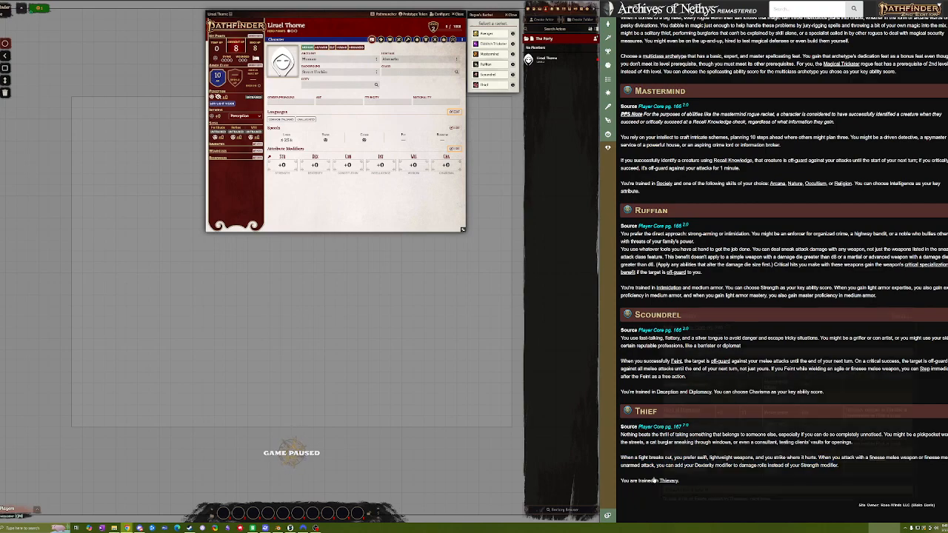
Switch to the ChatGPT concept and review the character's personality, key traits, equipment, and connections
scroll(676, 454, up, 5)
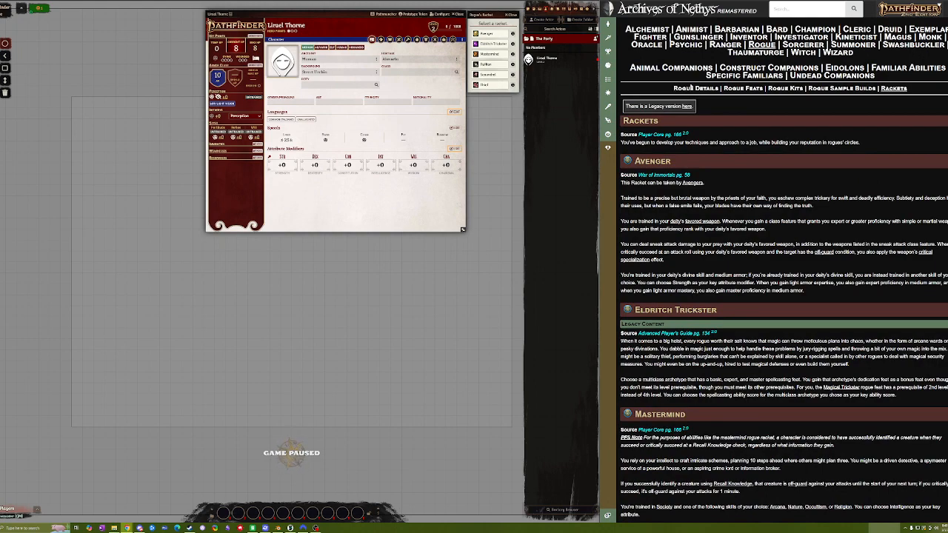
click(681, 1)
scroll(768, 239, up, 5)
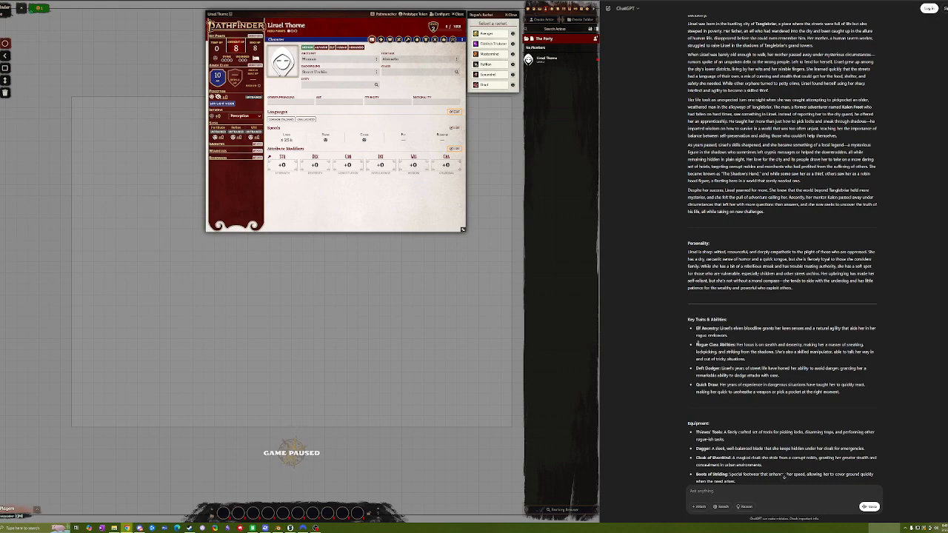
scroll(783, 477, down, 1)
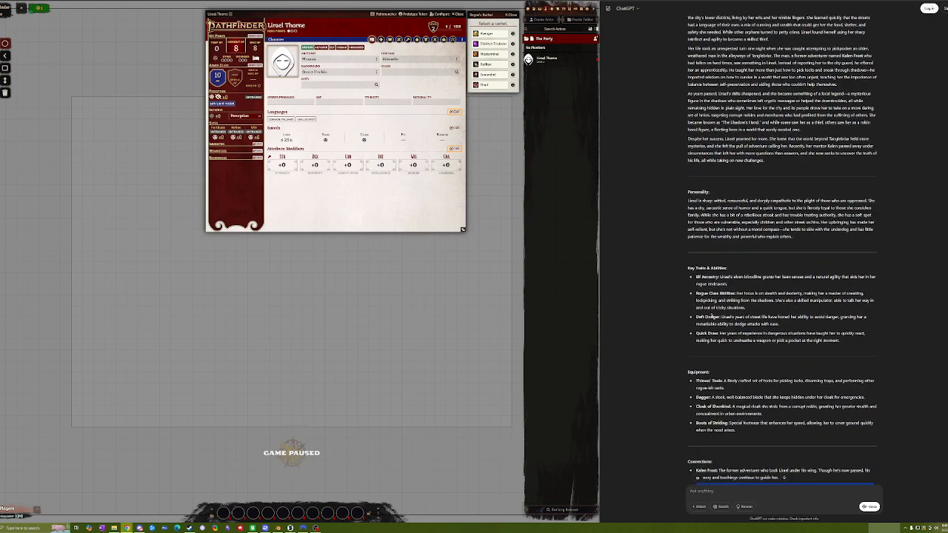
scroll(721, 319, down, 1)
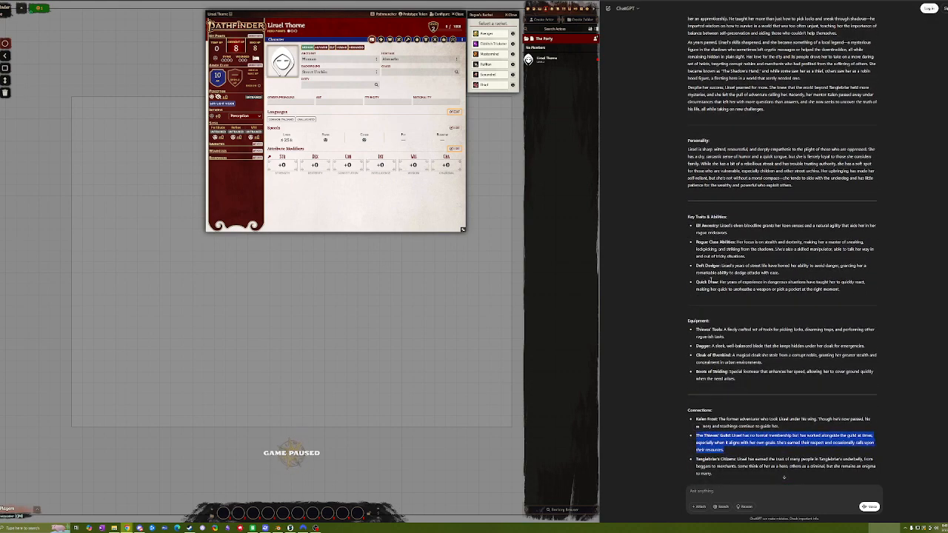
scroll(729, 296, down, 1)
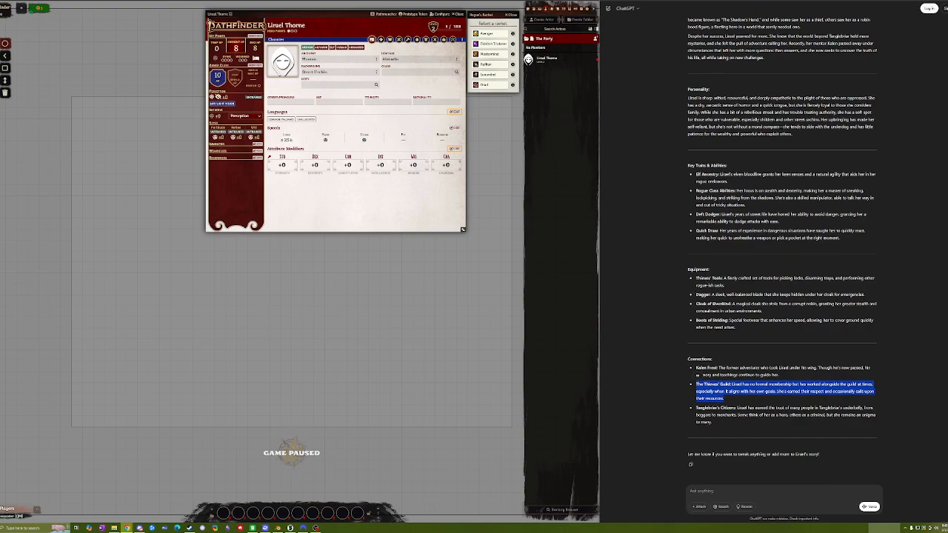
Return to Archives of Nethys and compare the racket descriptions against the character concept
key(alt+Tab)
scroll(783, 297, down, 5)
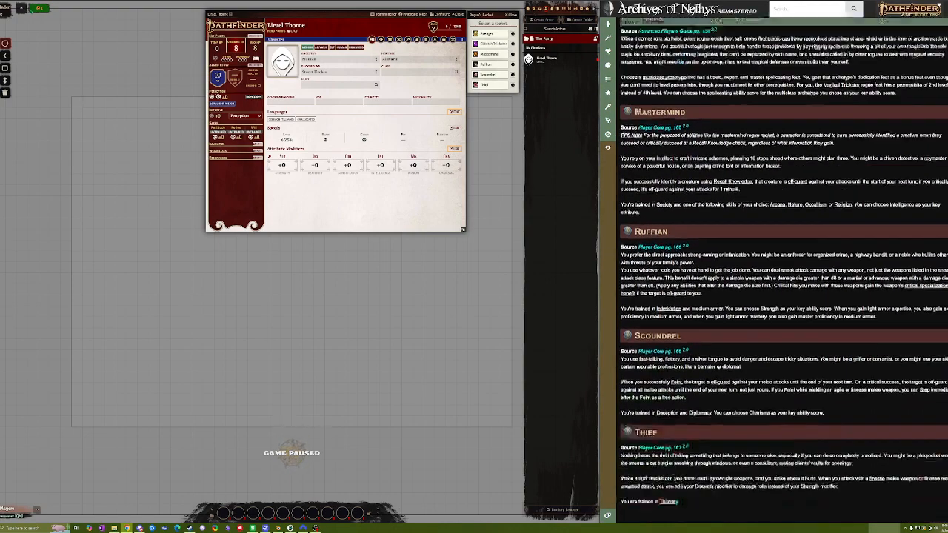
scroll(708, 368, down, 1)
scroll(654, 322, up, 4)
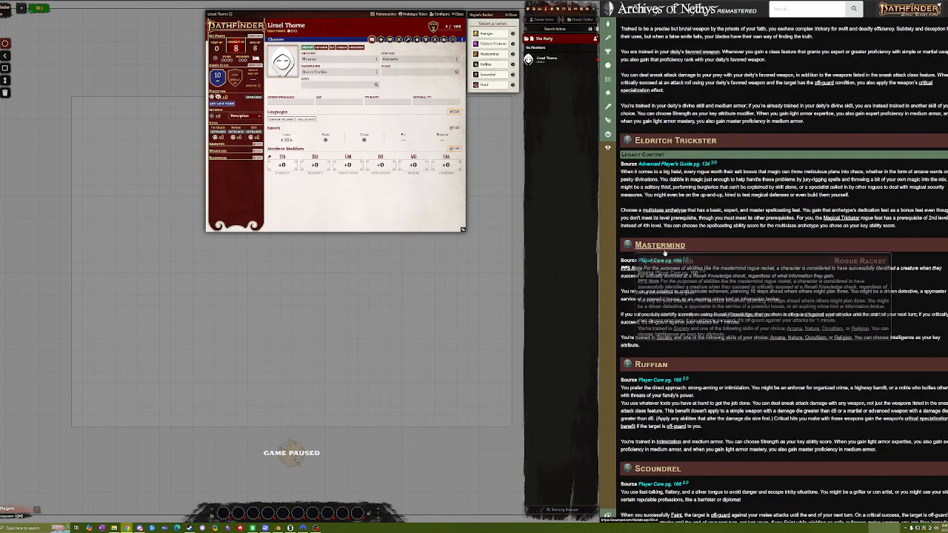
scroll(673, 425, down, 4)
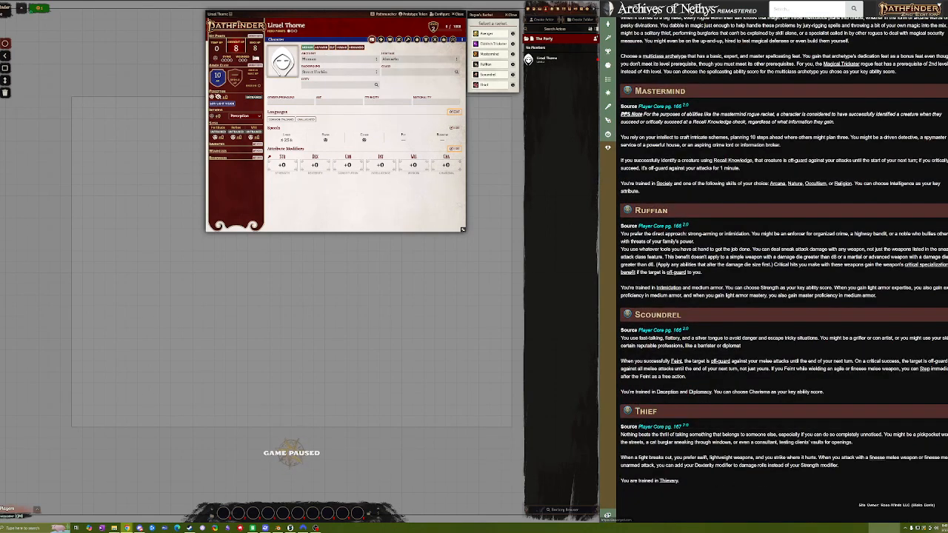
Check the ChatGPT concept against the rackets once more and choose Thief as the rogue's racket in Foundry VTT
key(alt+Tab)
scroll(697, 376, up, 5)
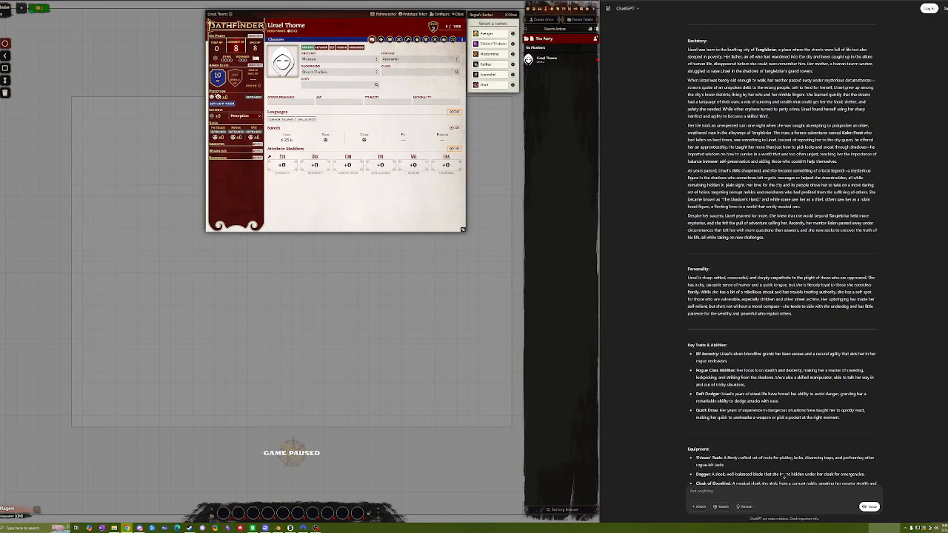
key(alt+Tab)
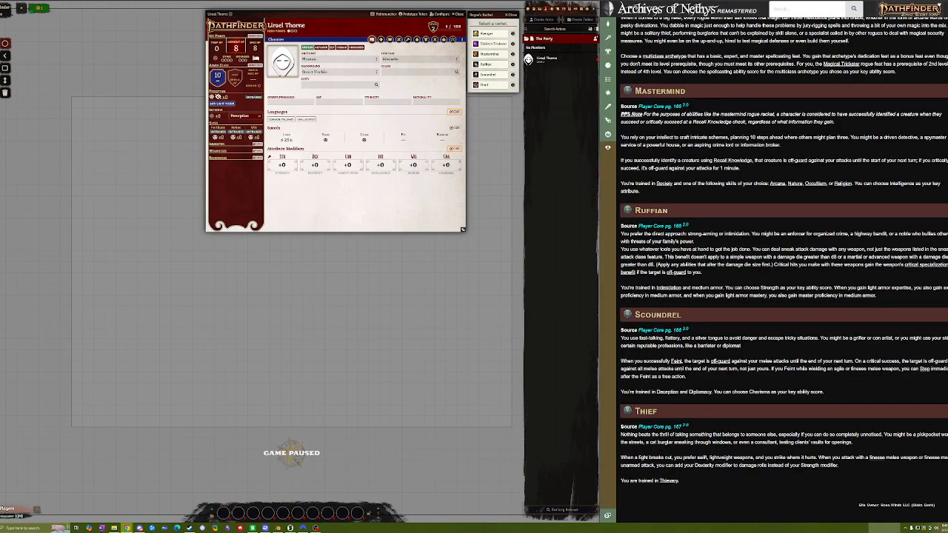
key(alt+Tab)
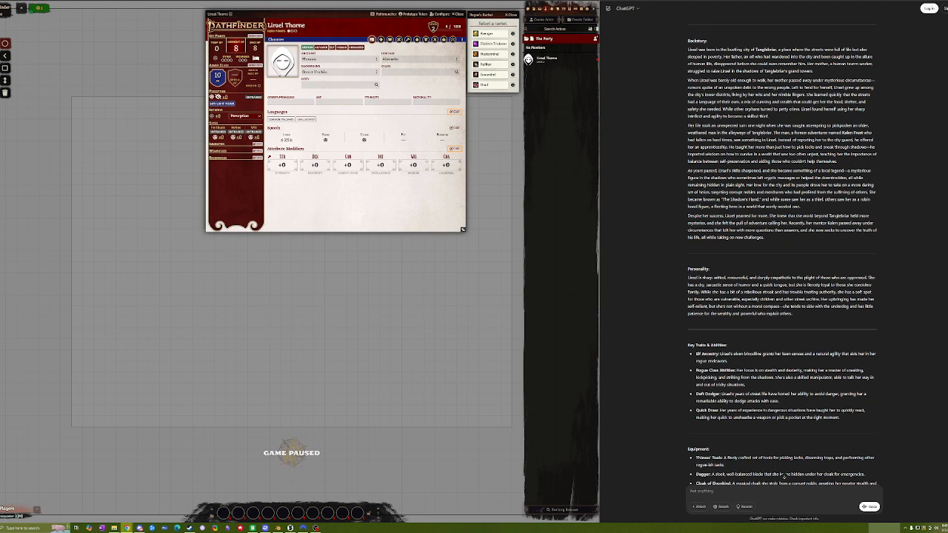
key(ctrl+Tab)
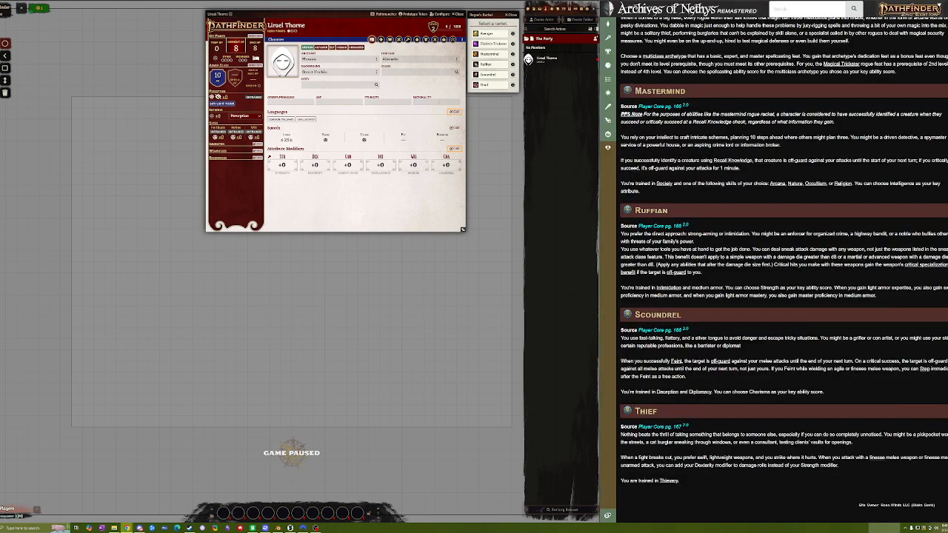
click(489, 86)
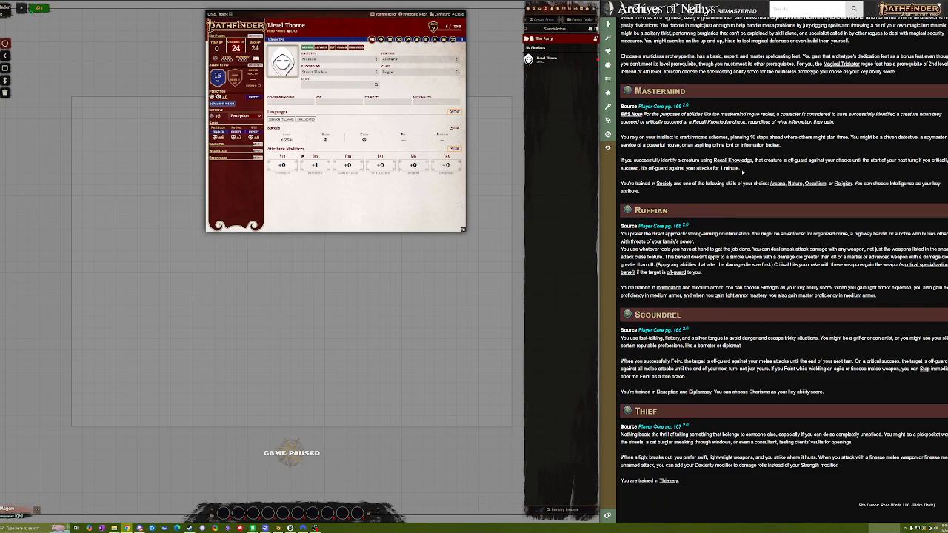
Go back to the ChatGPT concept and review the character's key traits, abilities, and equipment
scroll(742, 172, up, 5)
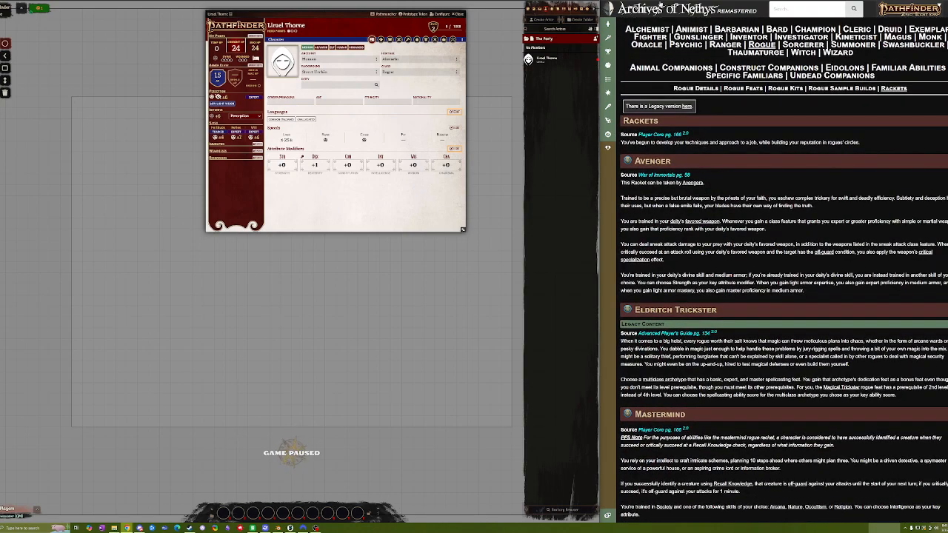
click(659, 0)
scroll(751, 179, down, 3)
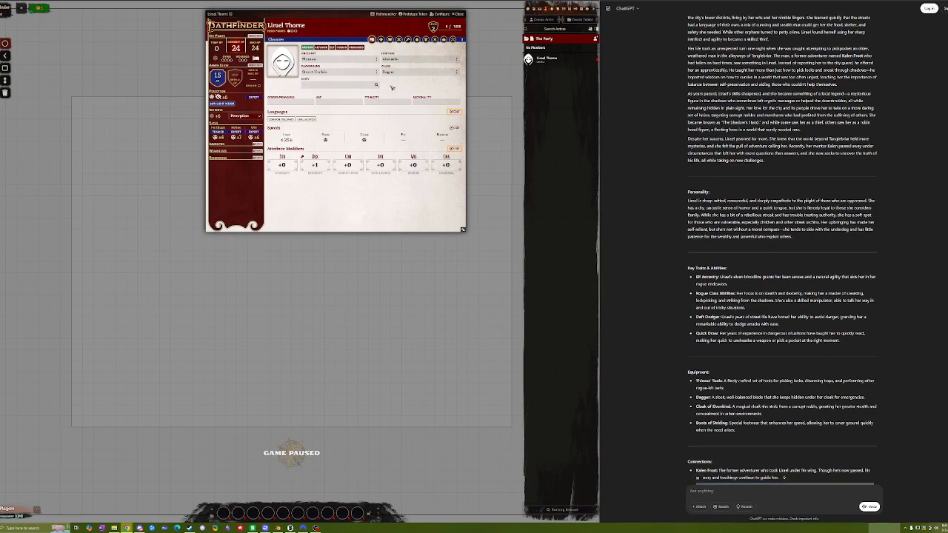
Open the Rogue details on Archives of Nethys and review the level 1 entries in the class features table
scroll(758, 139, up, 10)
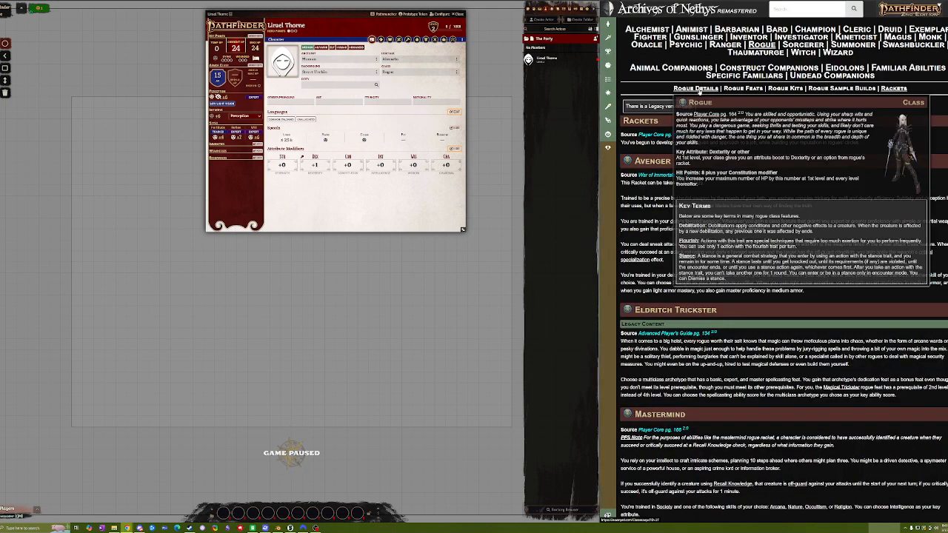
click(699, 93)
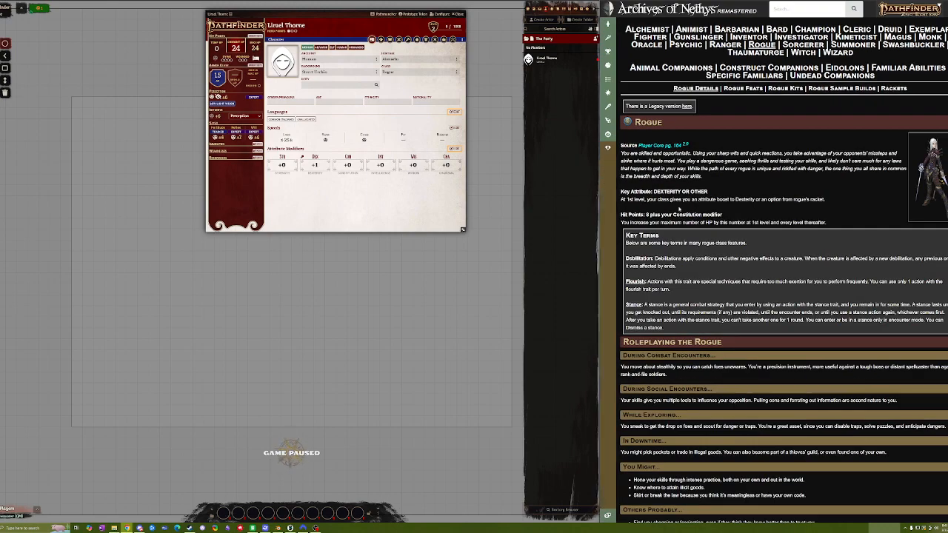
scroll(675, 169, down, 2)
scroll(676, 170, down, 10)
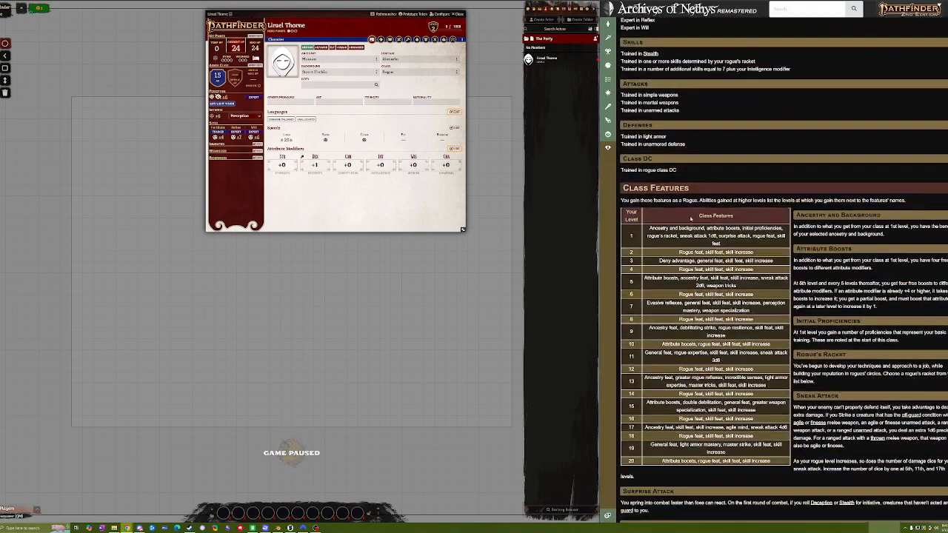
drag(650, 228, 704, 228)
click(676, 228)
click(706, 229)
double_click(717, 228)
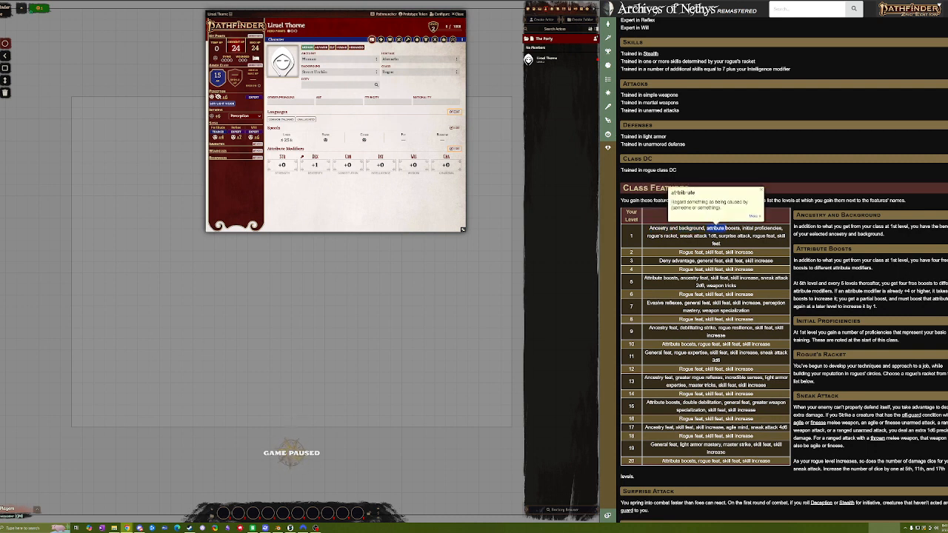
triple_click(716, 229)
click(711, 230)
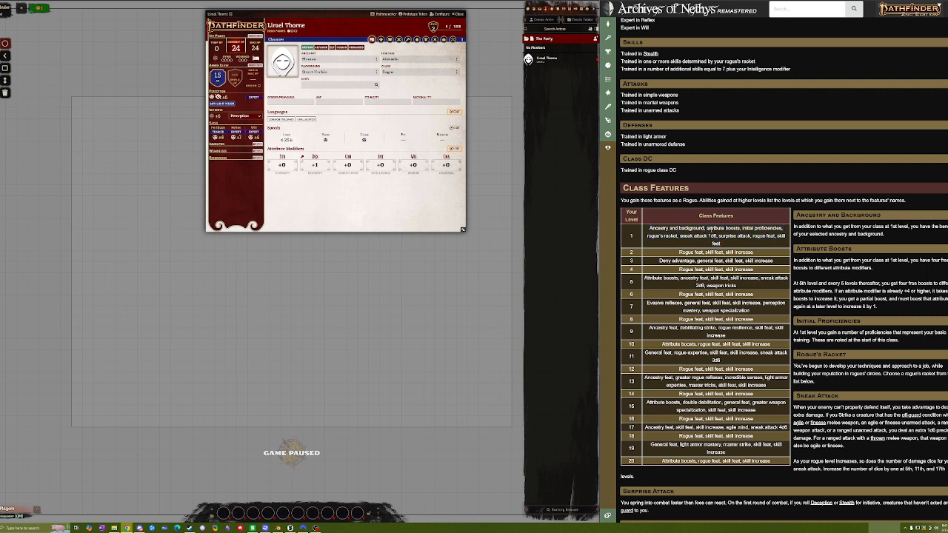
drag(646, 236, 718, 236)
click(679, 235)
Read the rogue's initial proficiencies and Sneak Attack rules, including thrown weapon requirements, and recheck the level 1 attribute boosts
click(894, 256)
scroll(894, 257, down, 4)
mouse_move(912, 264)
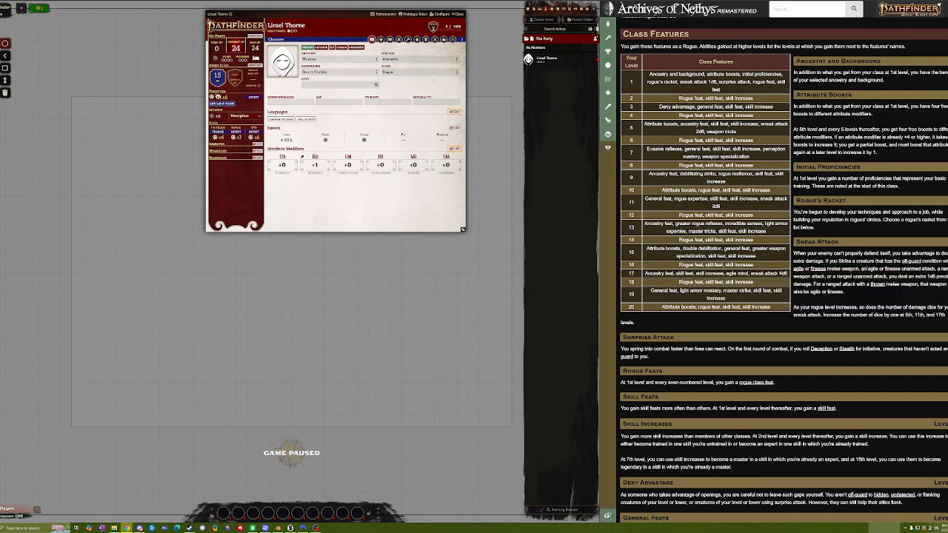
mouse_move(818, 270)
scroll(753, 177, up, 5)
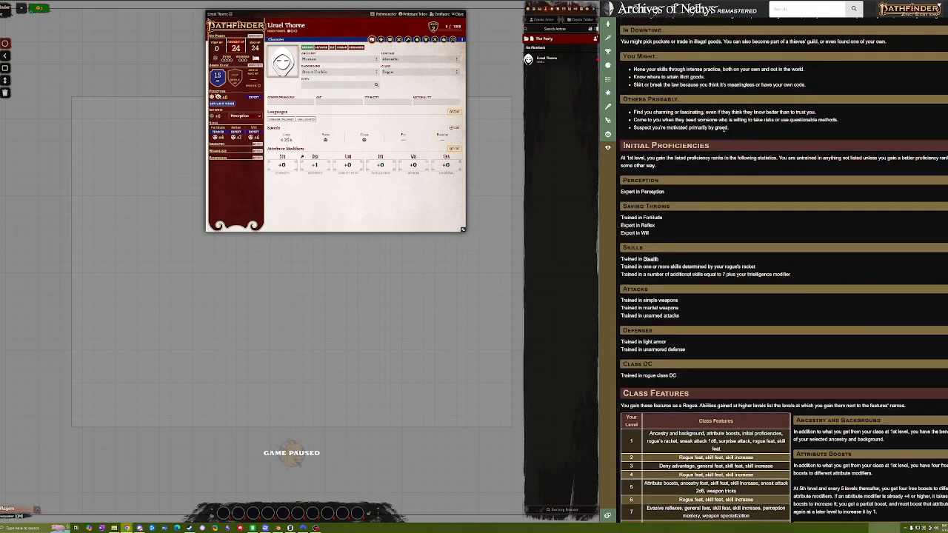
scroll(753, 176, down, 5)
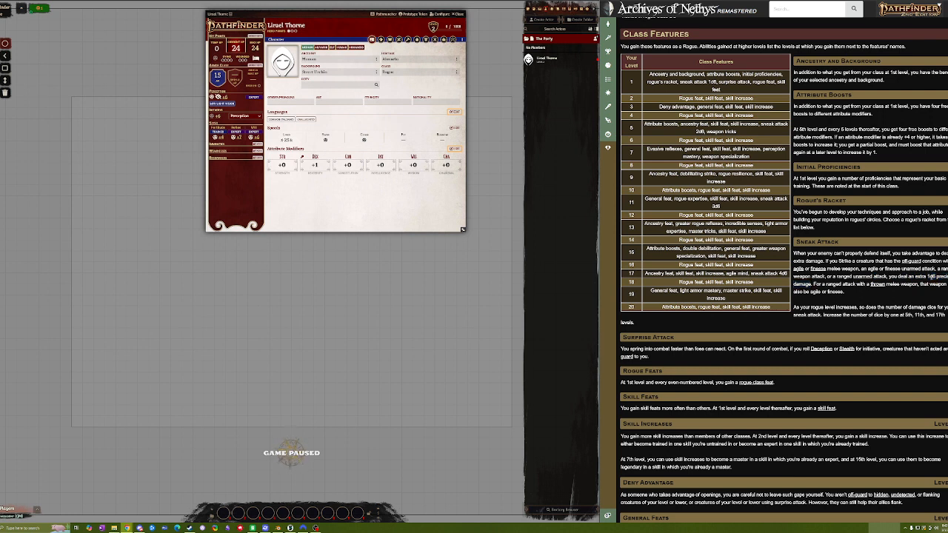
drag(928, 277, 813, 285)
click(822, 286)
drag(928, 277, 813, 284)
click(821, 281)
drag(813, 284, 854, 295)
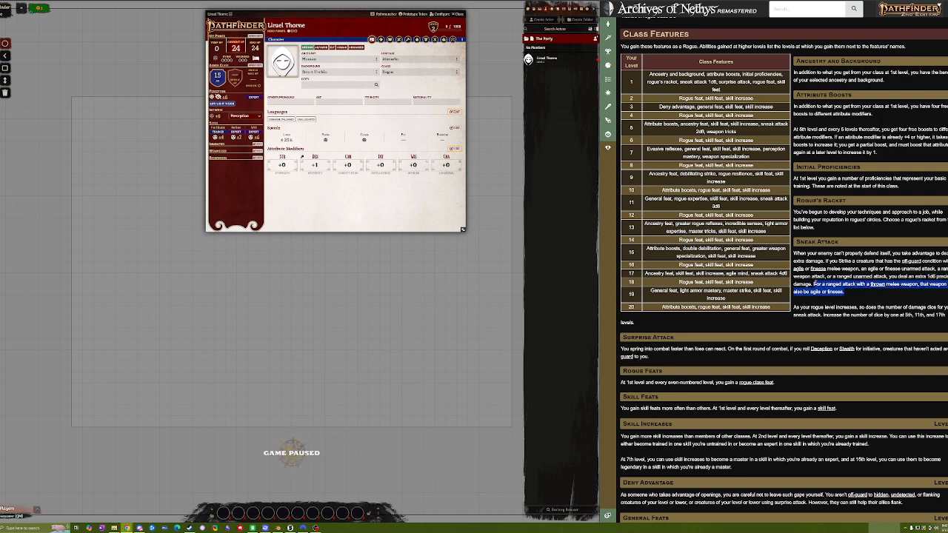
click(815, 283)
drag(813, 285, 915, 285)
click(850, 295)
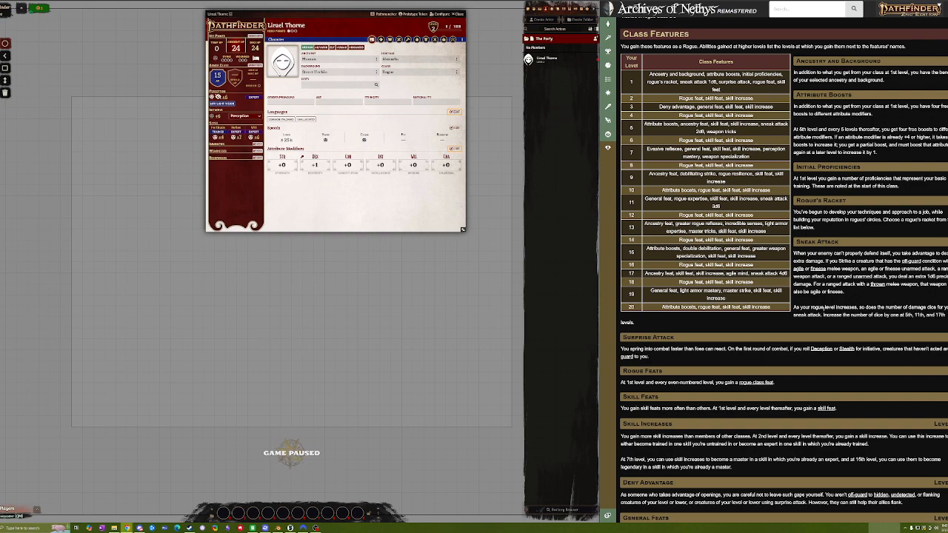
scroll(822, 307, up, 3)
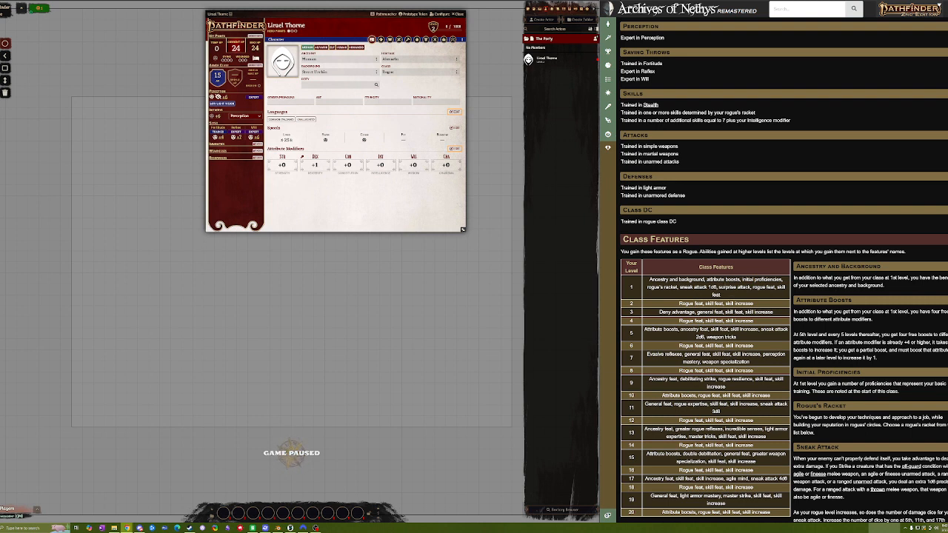
drag(706, 281, 740, 285)
click(711, 284)
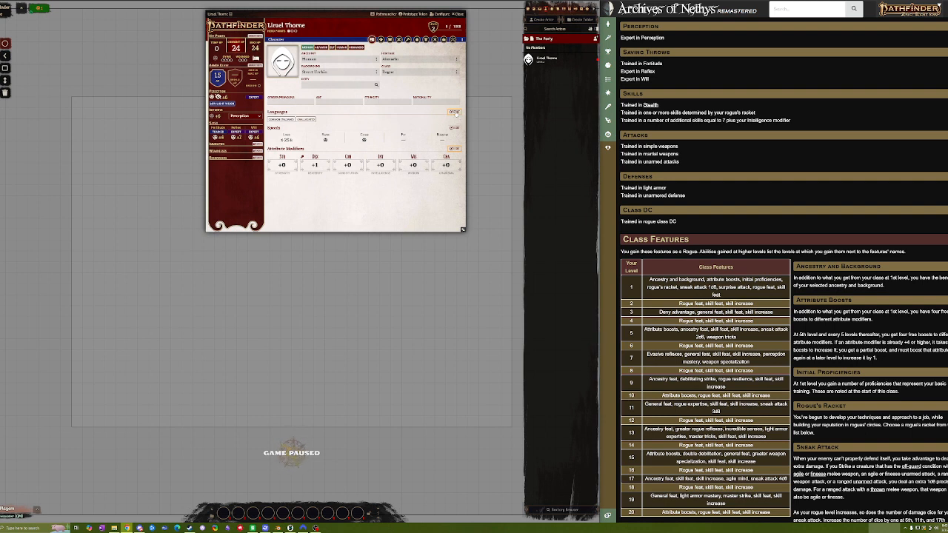
Add Elven to the character's languages in Foundry VTT and update the actor
click(454, 112)
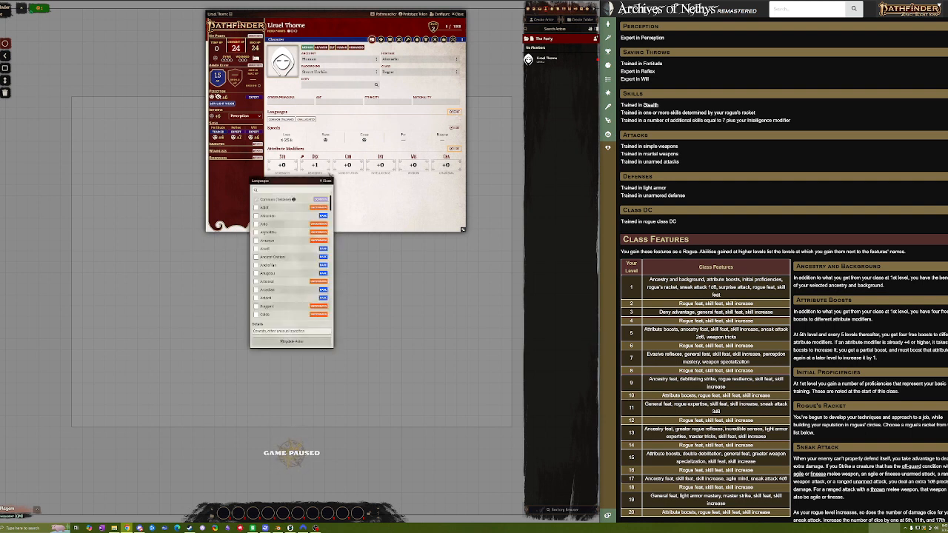
mouse_move(331, 200)
mouse_down()
mouse_move(331, 248)
mouse_move(325, 218)
mouse_up()
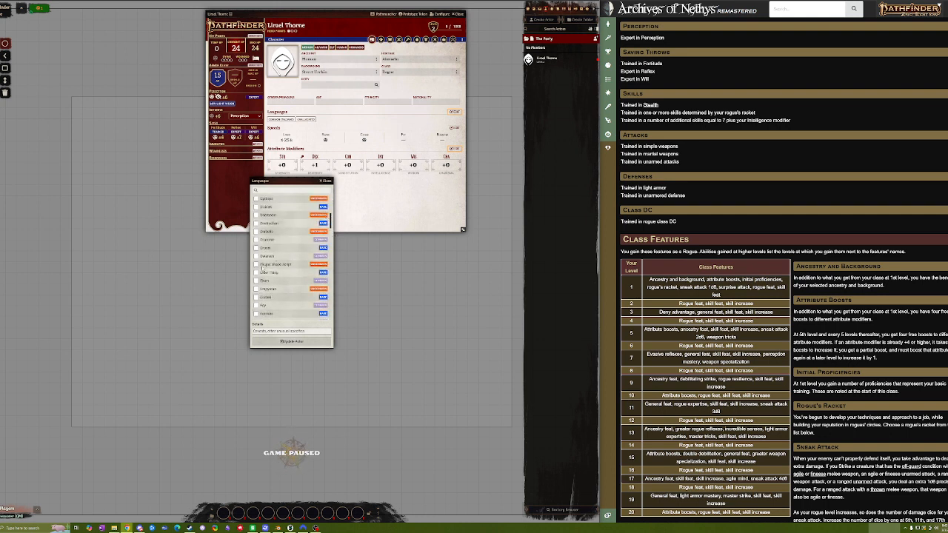
click(257, 281)
click(300, 343)
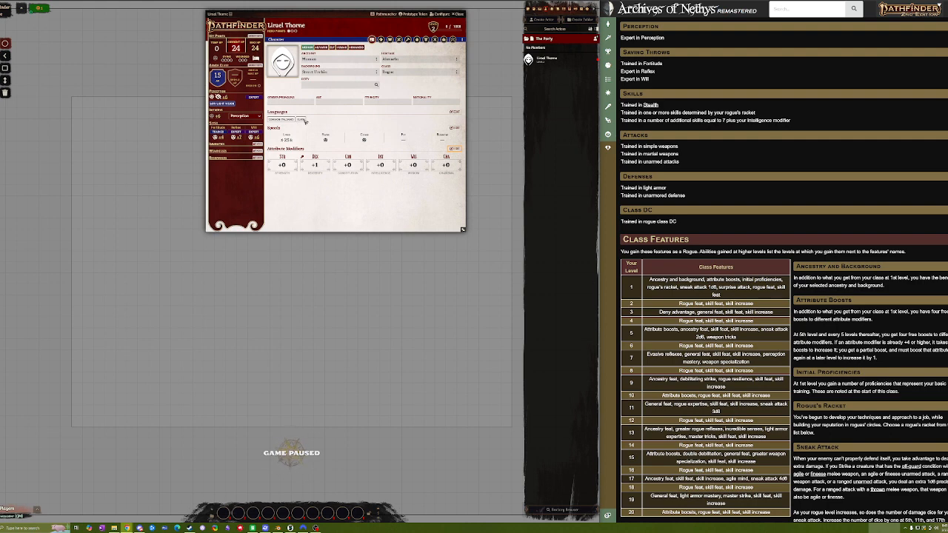
Assign the four level 1 attribute boosts to Dexterity, Charisma, Intelligence, and Constitution
click(453, 149)
drag(314, 189, 349, 242)
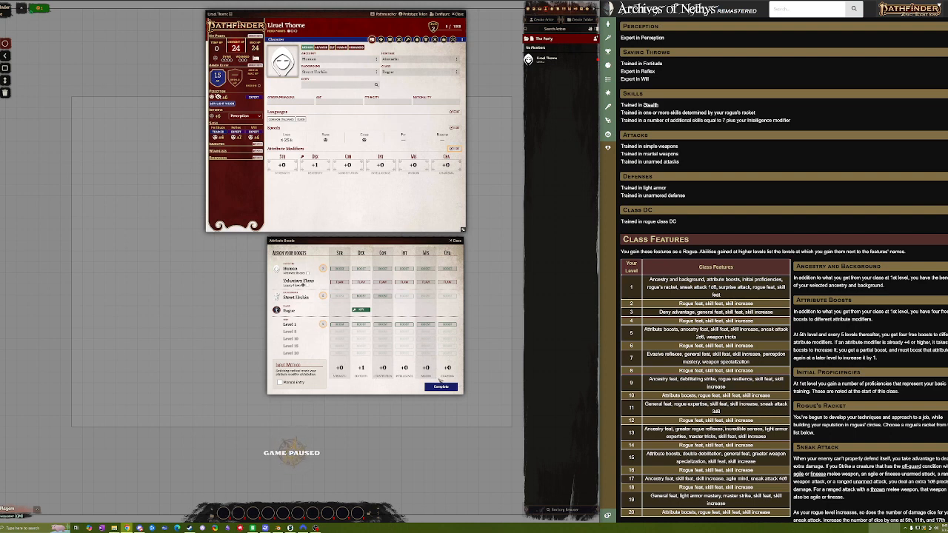
click(362, 325)
click(450, 325)
click(409, 327)
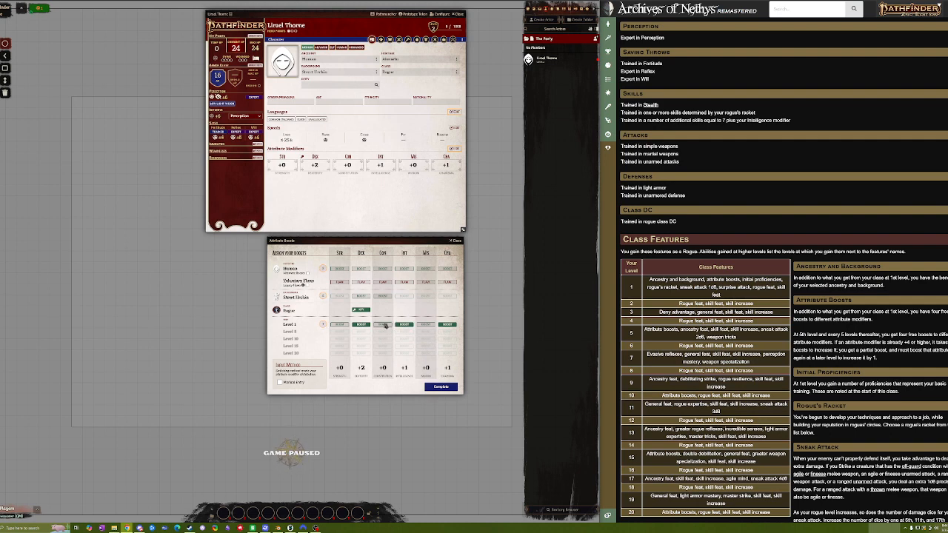
click(383, 325)
Assign the Street Urchin background boosts to Dexterity and Charisma
click(362, 299)
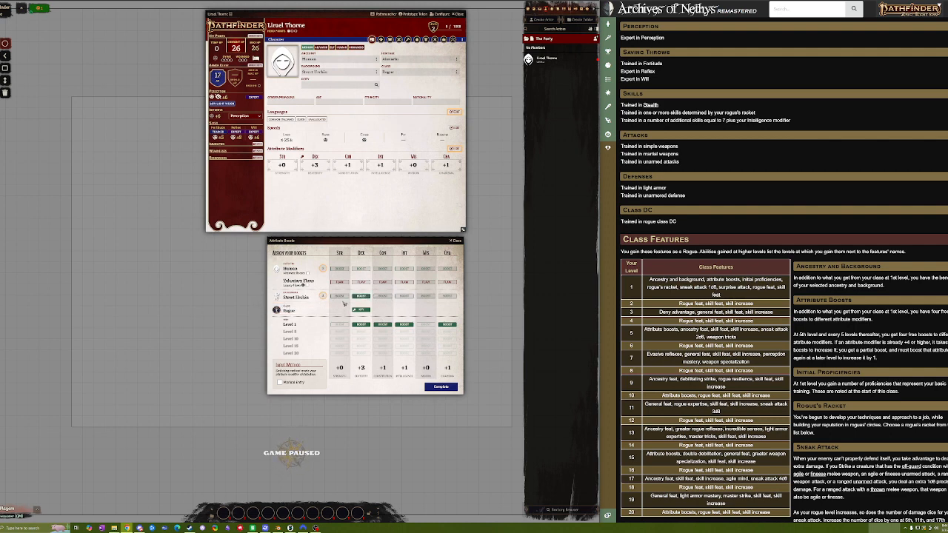
mouse_move(323, 298)
click(447, 296)
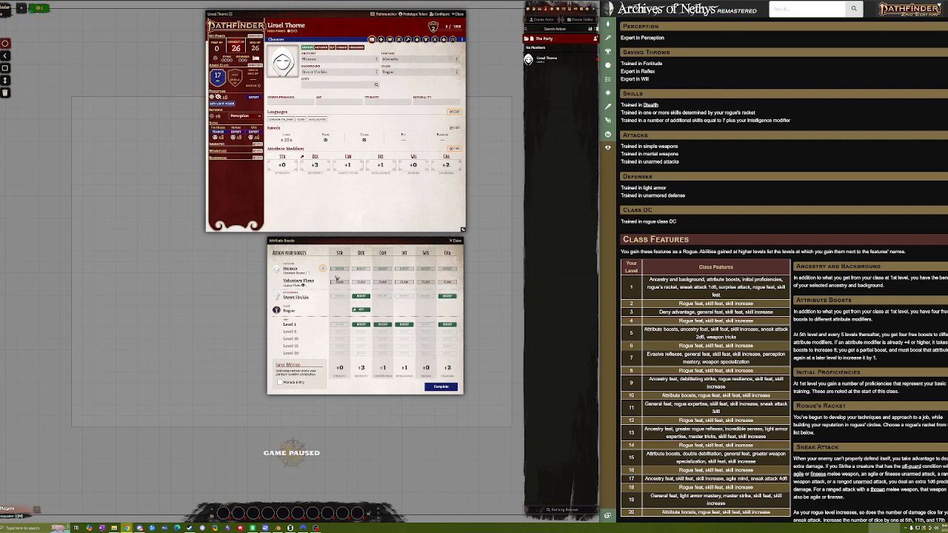
Assign the human ancestry boosts to Dexterity and Charisma, trying Constitution as an alternative, and complete the attribute boosts
click(361, 271)
click(448, 269)
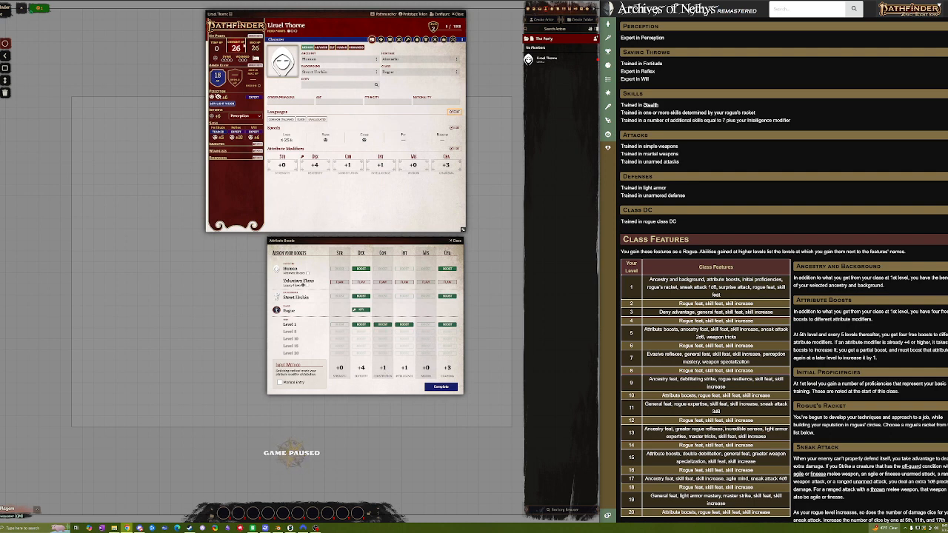
click(448, 269)
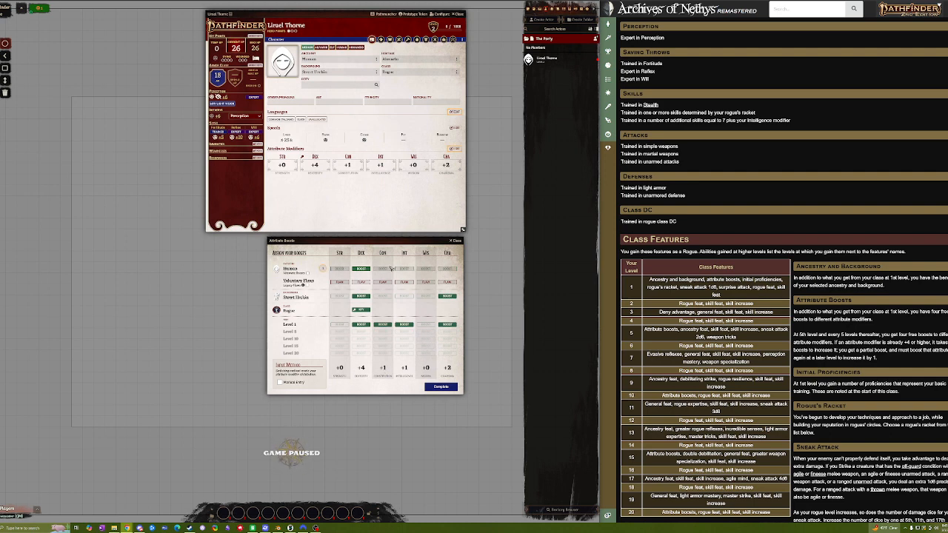
click(383, 268)
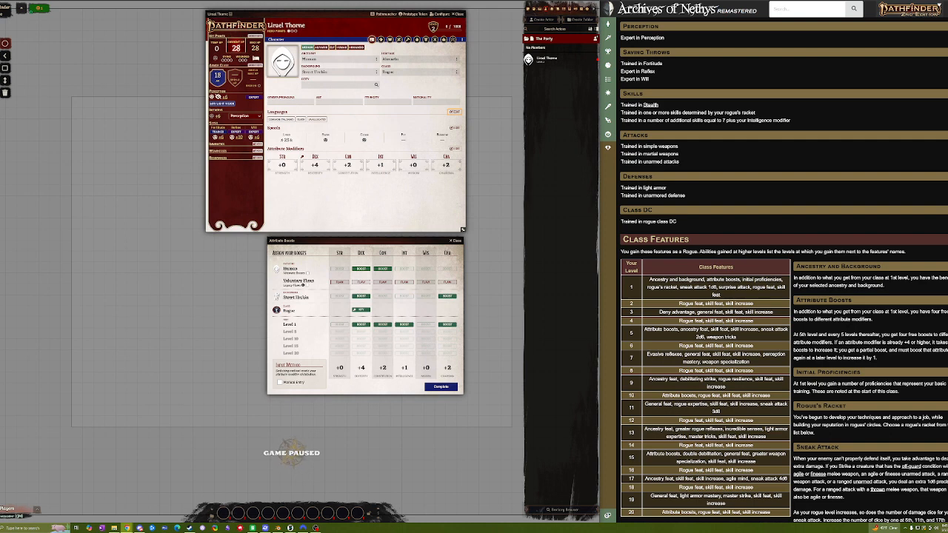
click(383, 269)
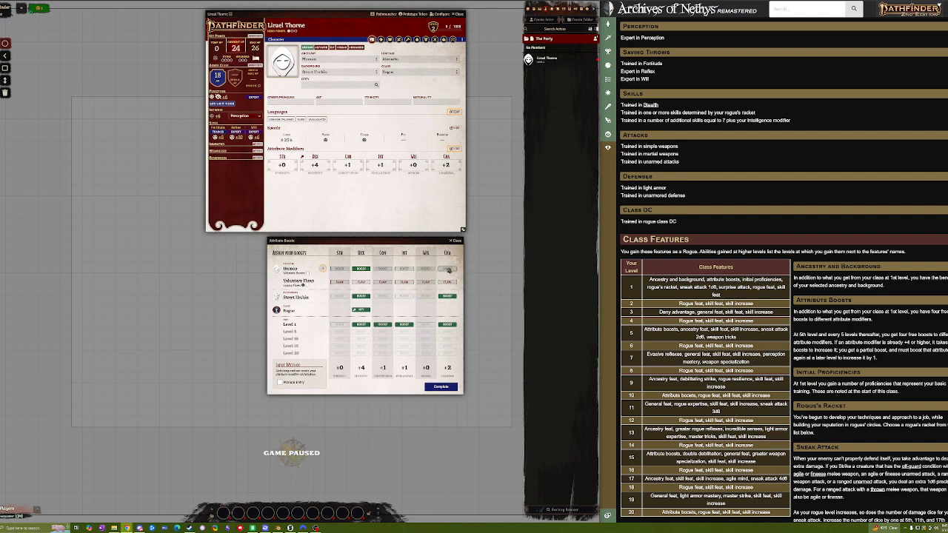
click(447, 269)
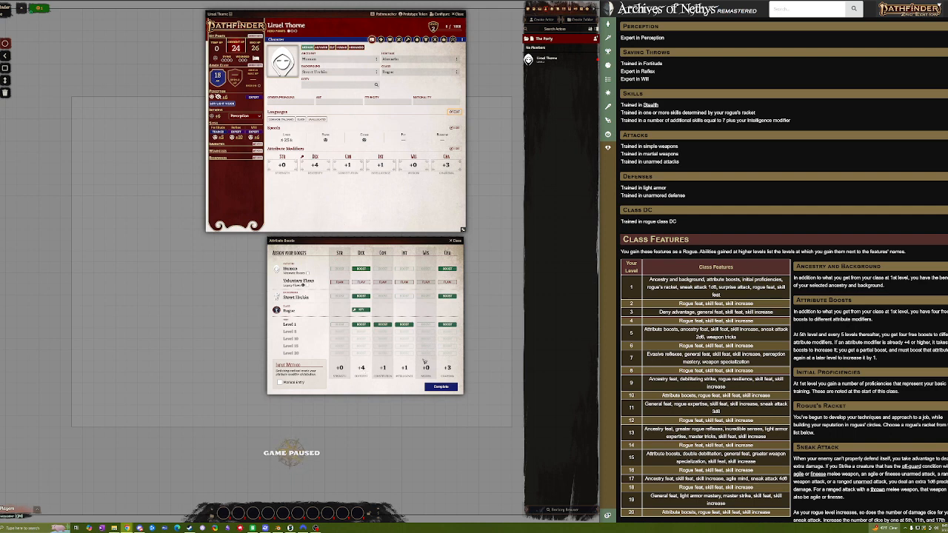
click(452, 390)
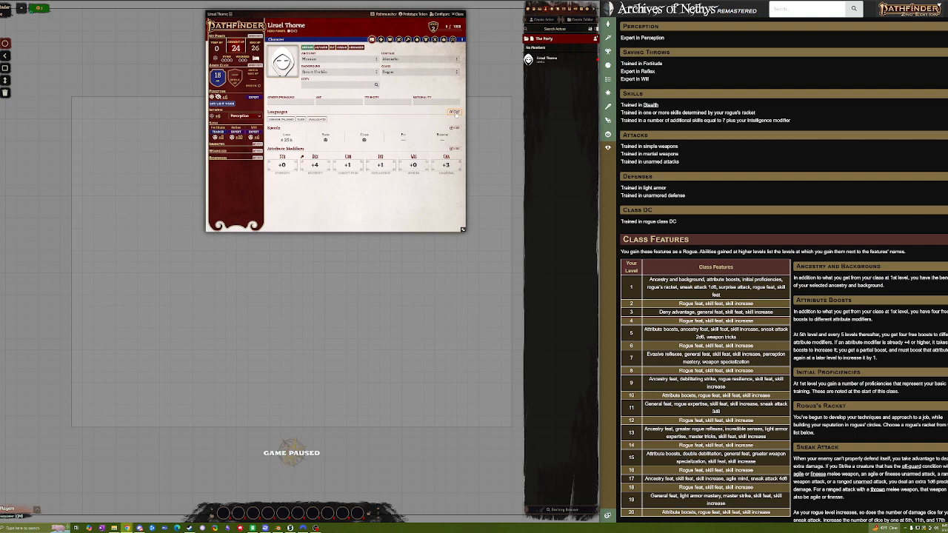
Reopen the attribute boosts to review the ancestry and background options, and close them without changing any boost
click(454, 148)
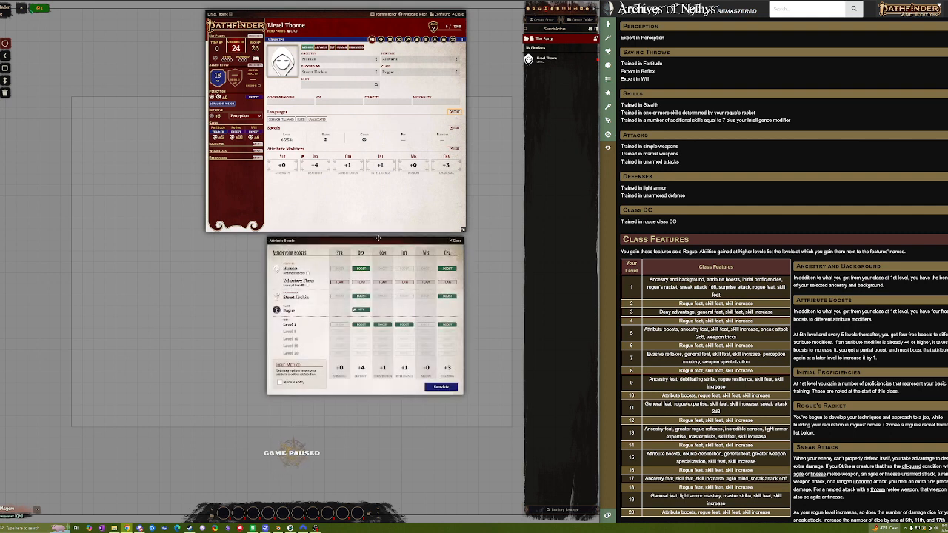
drag(378, 238, 391, 248)
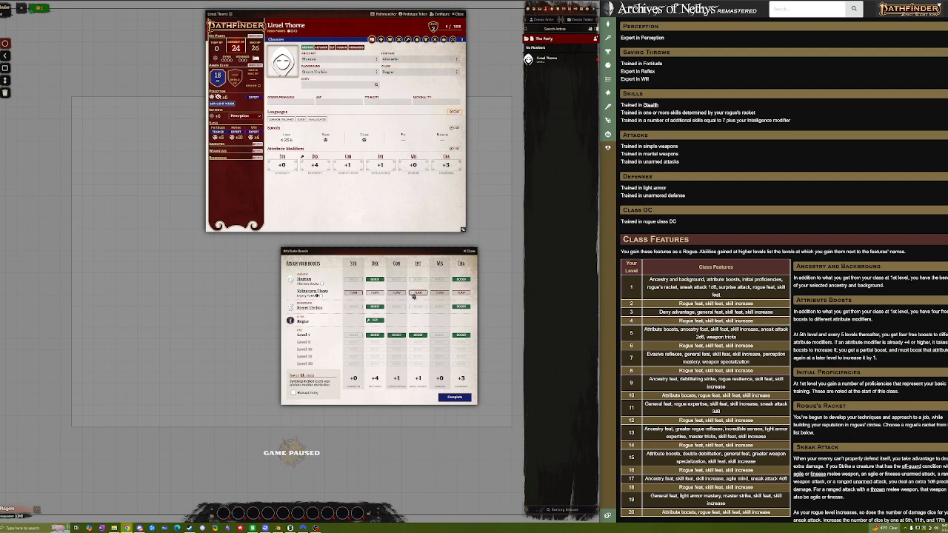
click(304, 284)
mouse_move(310, 309)
click(454, 397)
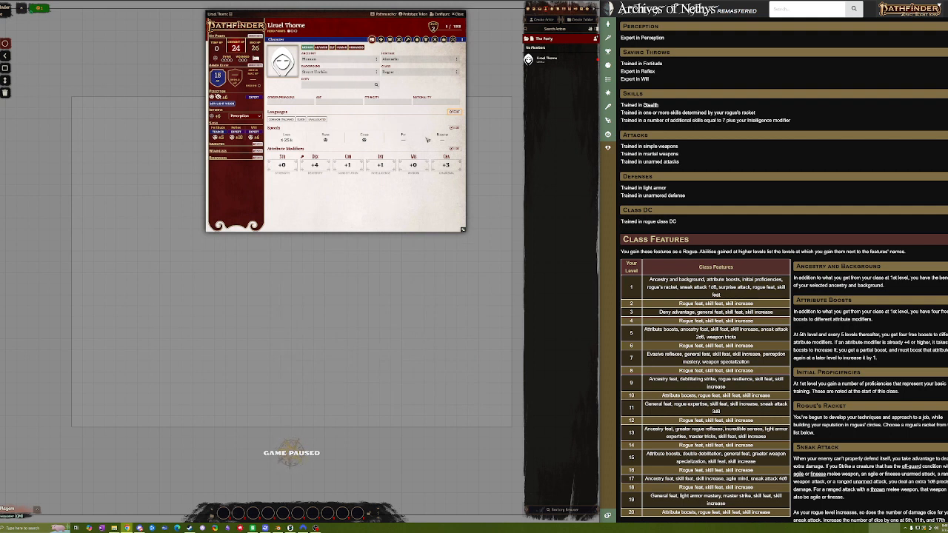
Check the ChatGPT concept for a fitting additional language and add Dwarven to the character's languages
click(454, 113)
drag(286, 184, 413, 239)
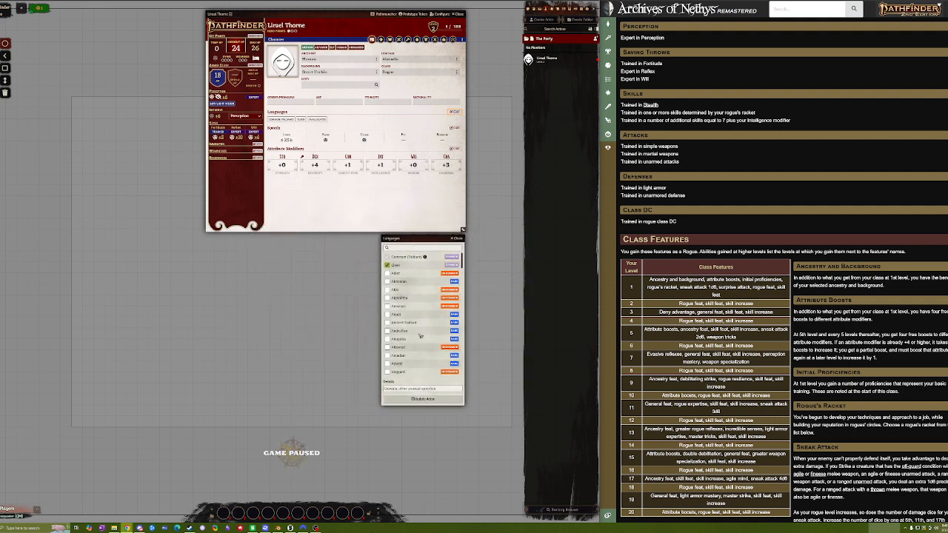
scroll(410, 323, down, 5)
scroll(404, 322, down, 5)
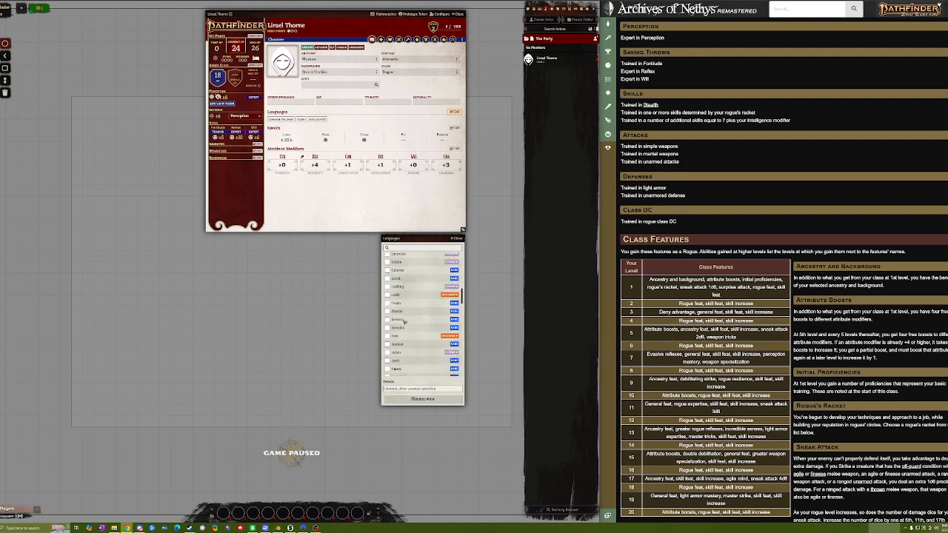
click(722, 1)
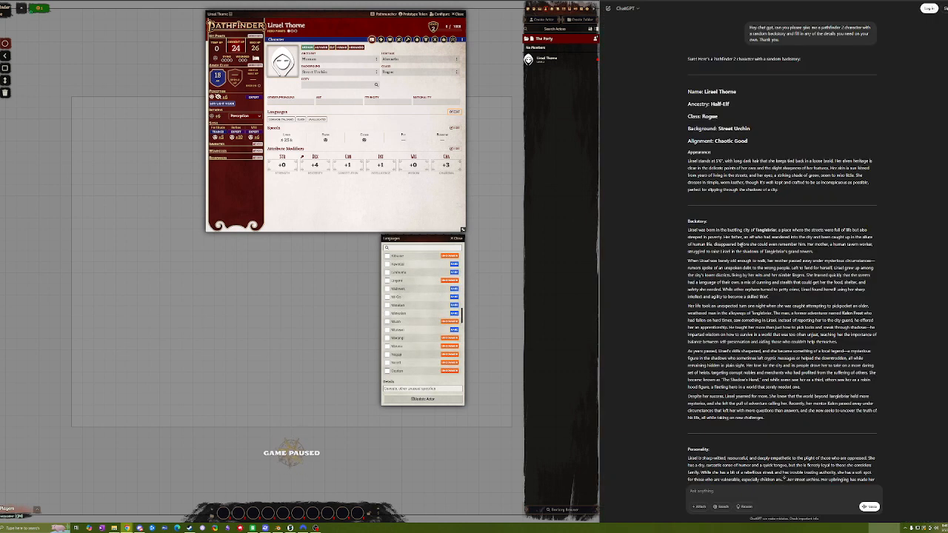
scroll(744, 278, down, 1)
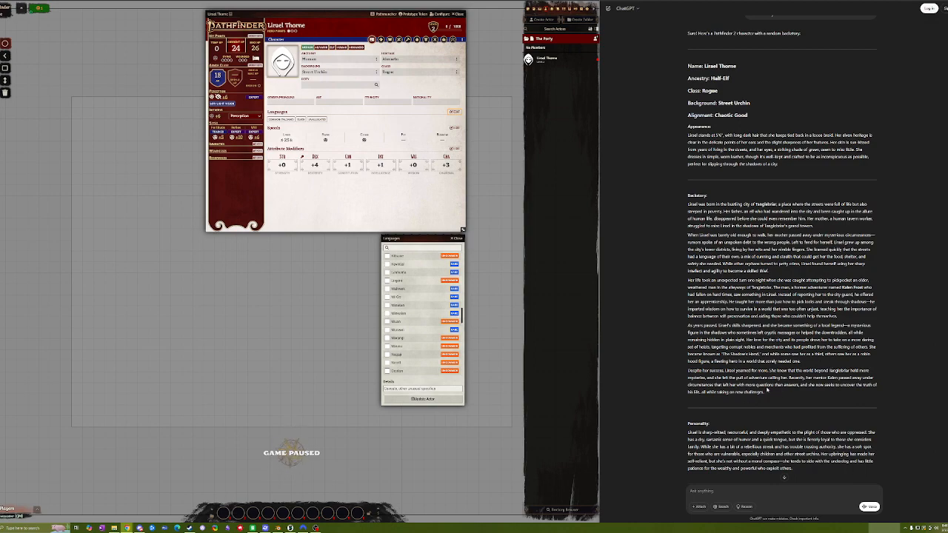
scroll(784, 391, down, 1)
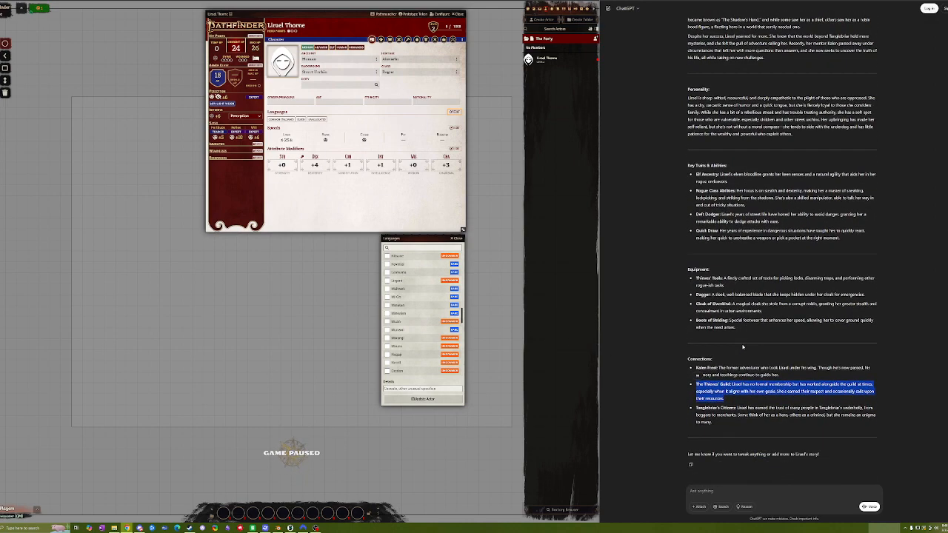
scroll(429, 316, up, 8)
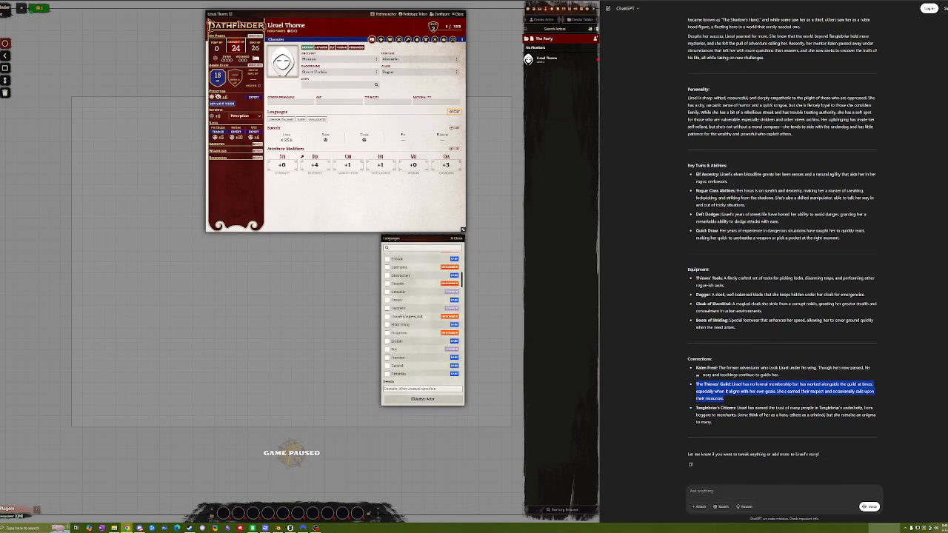
click(389, 313)
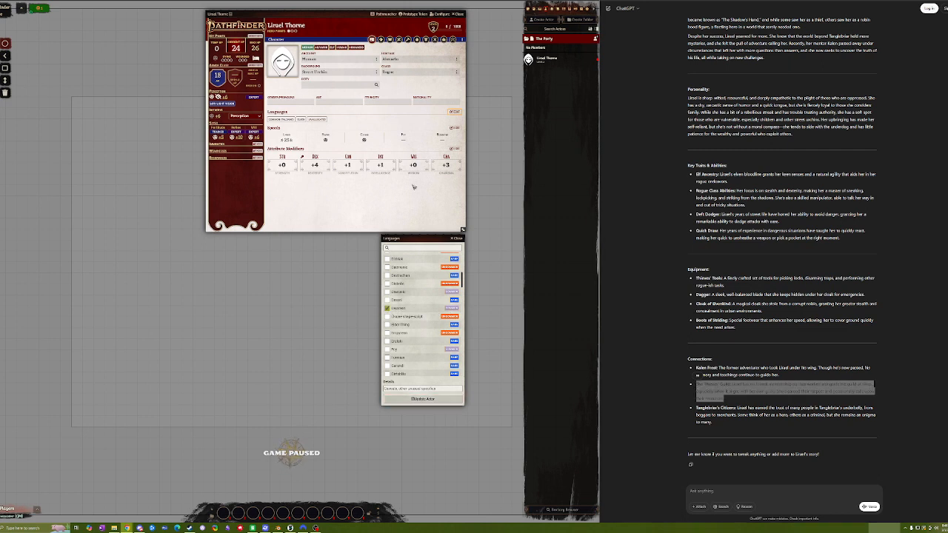
click(422, 399)
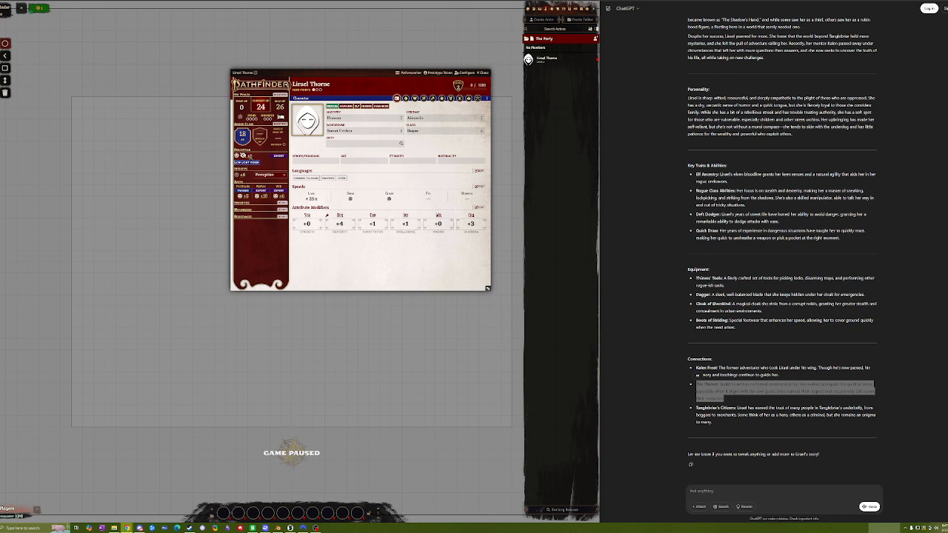
Open the initiative statistic options and browse the available skills
click(268, 175)
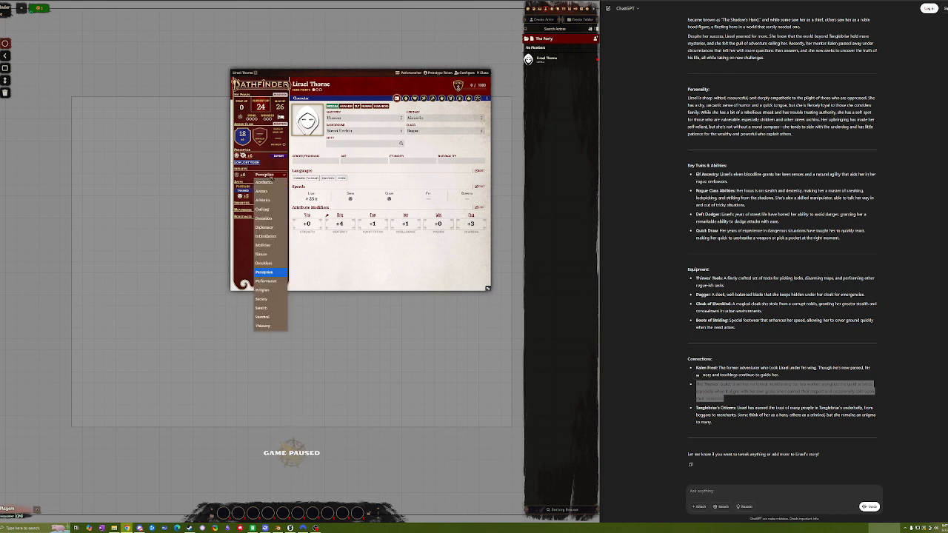
click(271, 178)
click(271, 177)
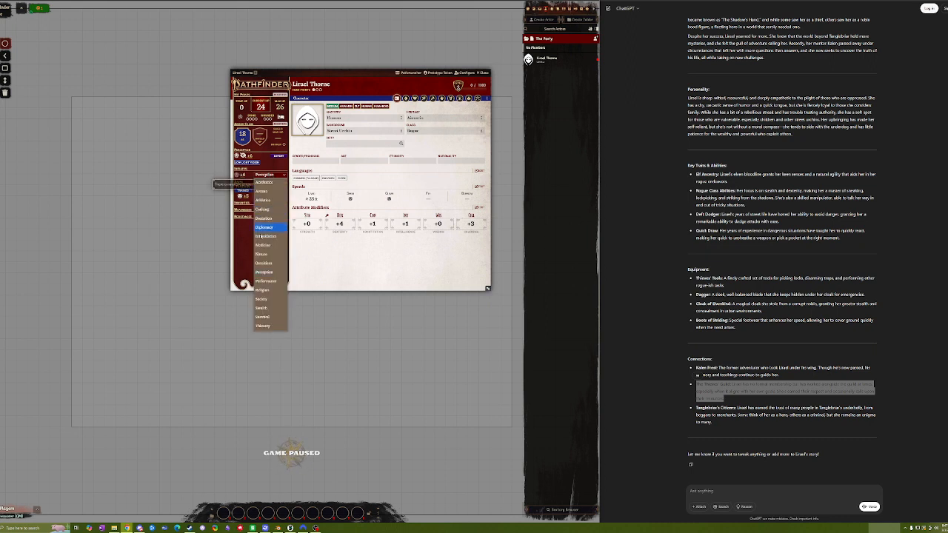
Look through the character sheet's sections, including Actions, Spellcasting and Crafting, ending on Feats
click(275, 174)
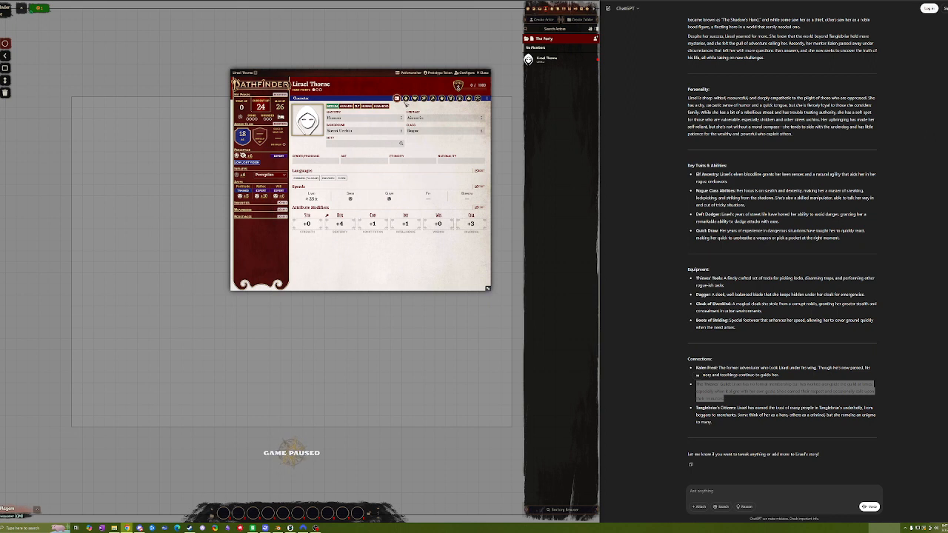
click(405, 101)
click(415, 100)
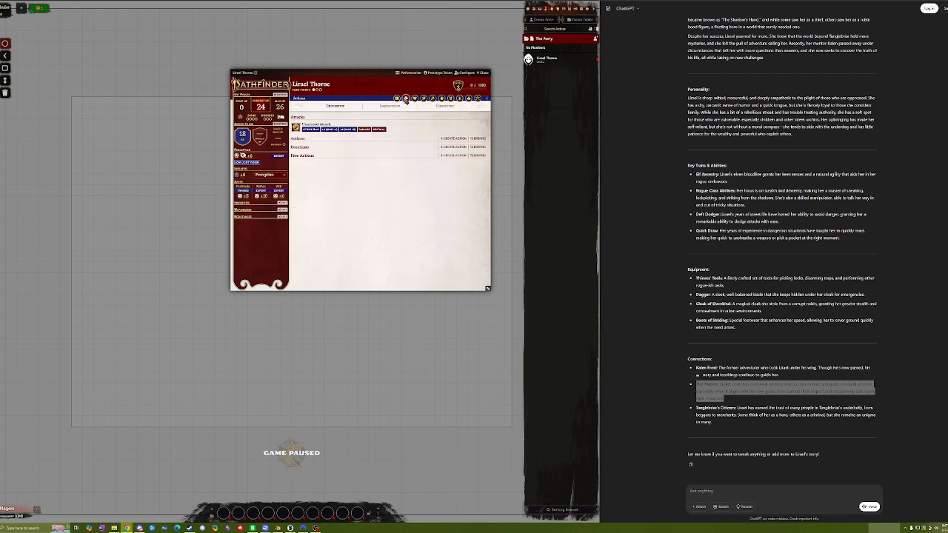
click(406, 100)
click(424, 99)
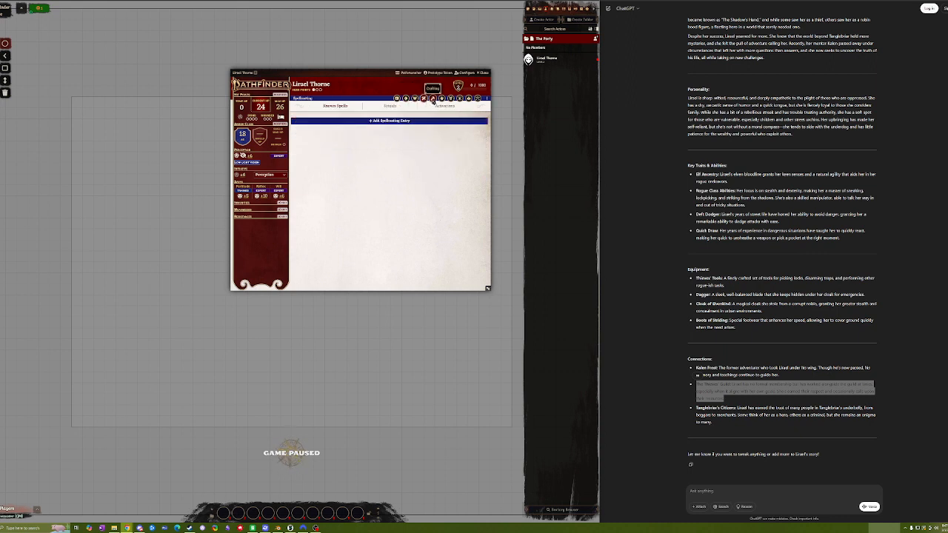
click(433, 99)
click(442, 99)
click(450, 99)
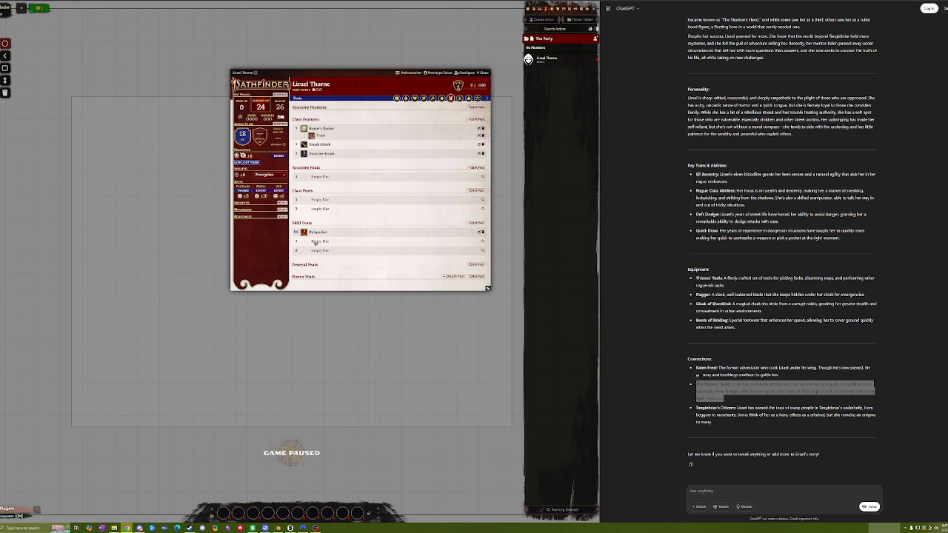
Read the description of the Pickpocket skill feat and collapse it again
click(319, 231)
scroll(319, 230, down, 1)
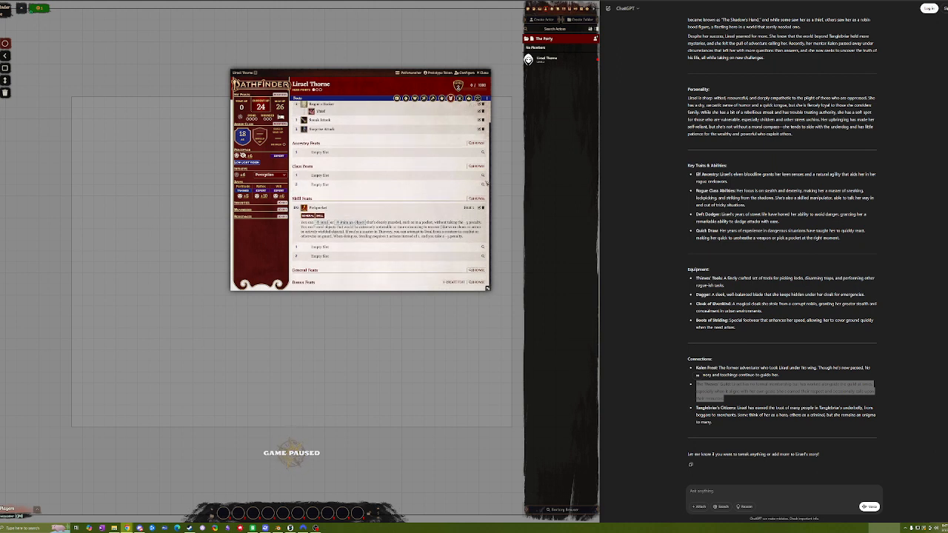
mouse_move(490, 144)
mouse_down()
mouse_move(490, 133)
mouse_move(490, 146)
mouse_up()
click(318, 209)
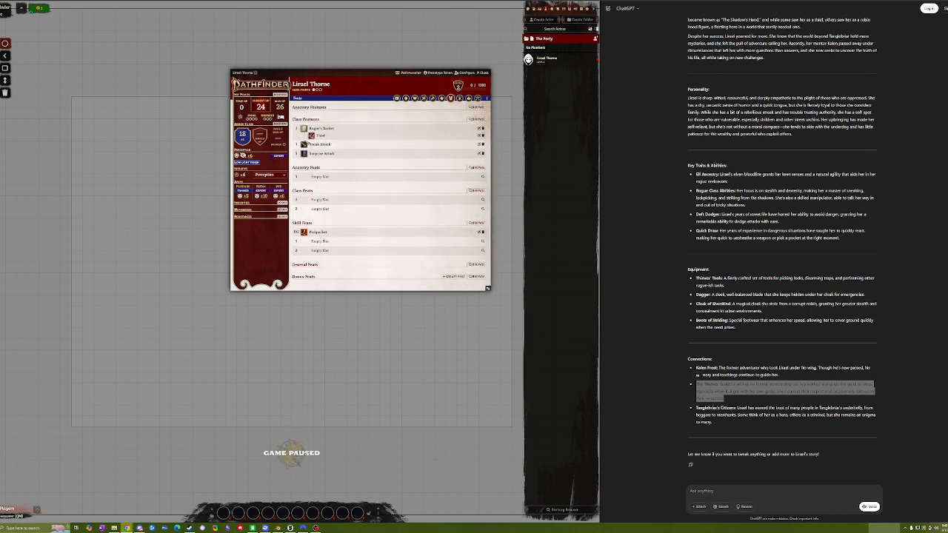
Read the descriptions of the Sneak Attack and Rogue's Racket class features, collapsing each one again
click(322, 144)
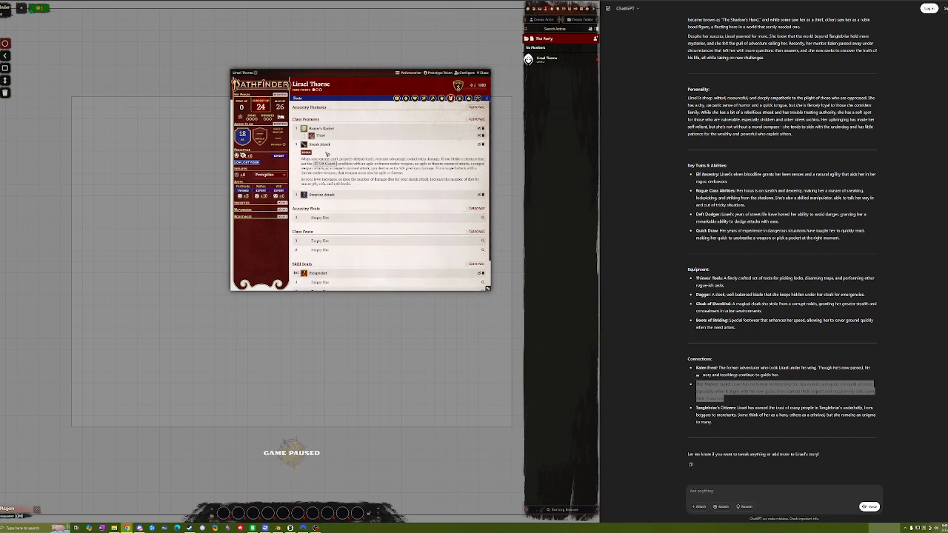
click(324, 146)
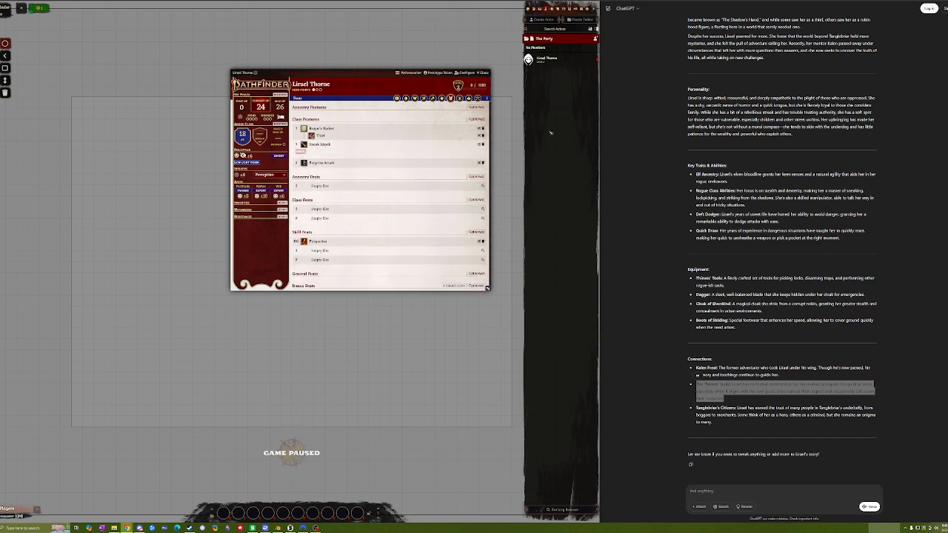
click(323, 130)
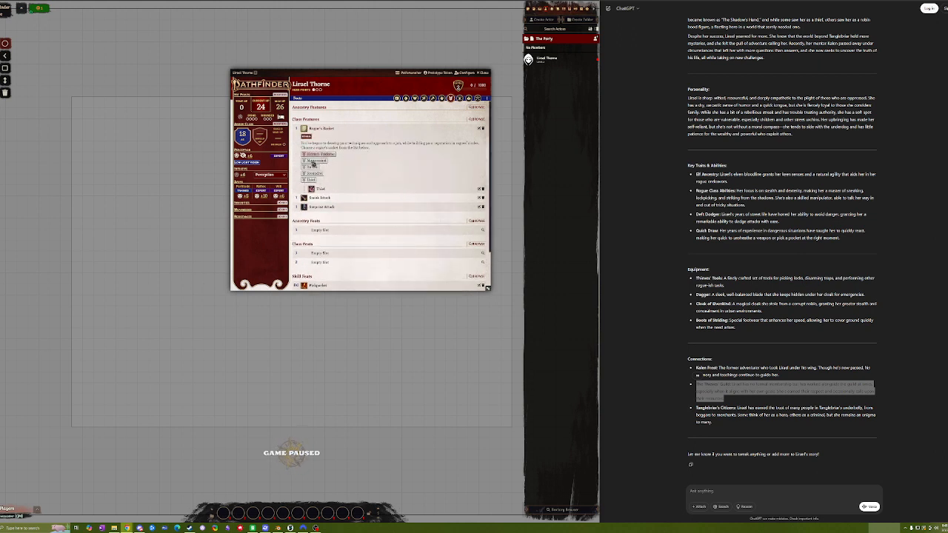
click(322, 129)
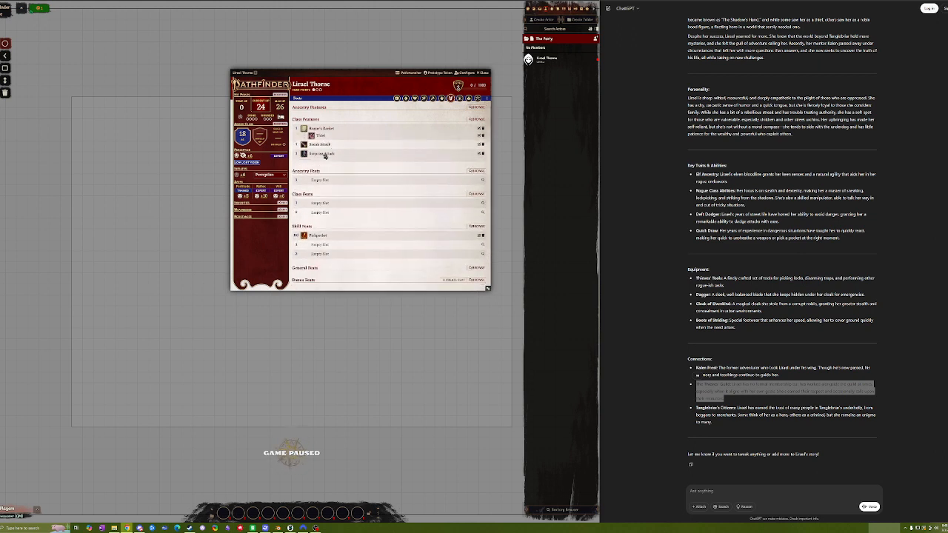
Read the Surprise Attack class feature's description and leave it expanded
click(323, 154)
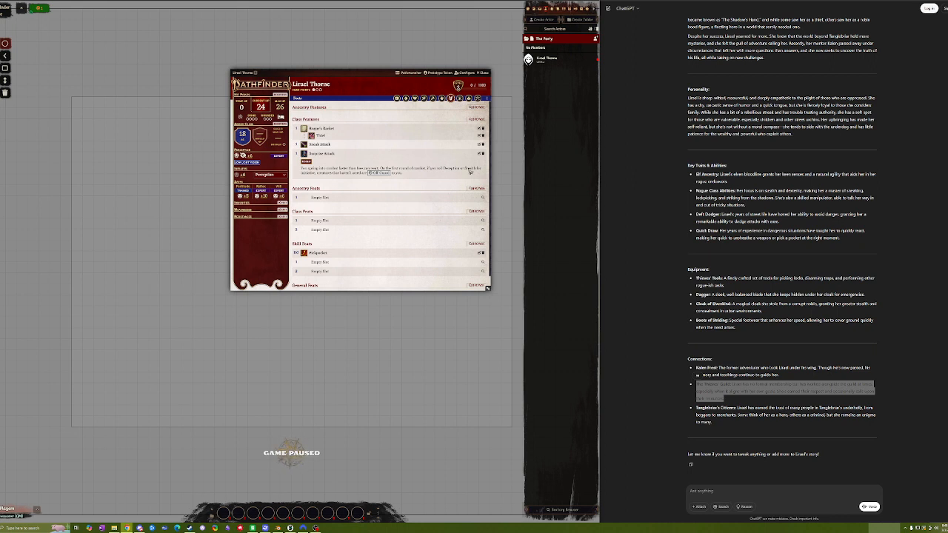
click(276, 176)
click(340, 178)
click(328, 155)
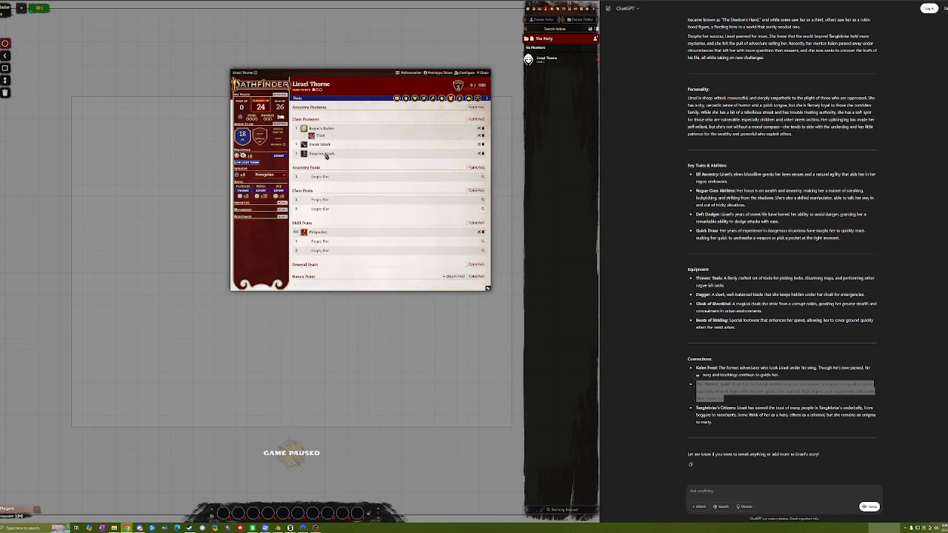
click(326, 155)
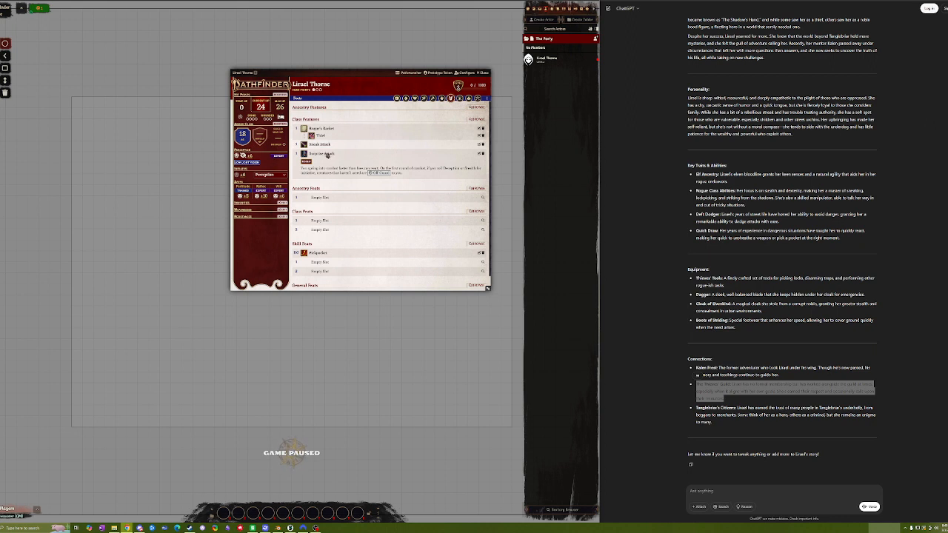
click(326, 154)
click(325, 154)
click(328, 155)
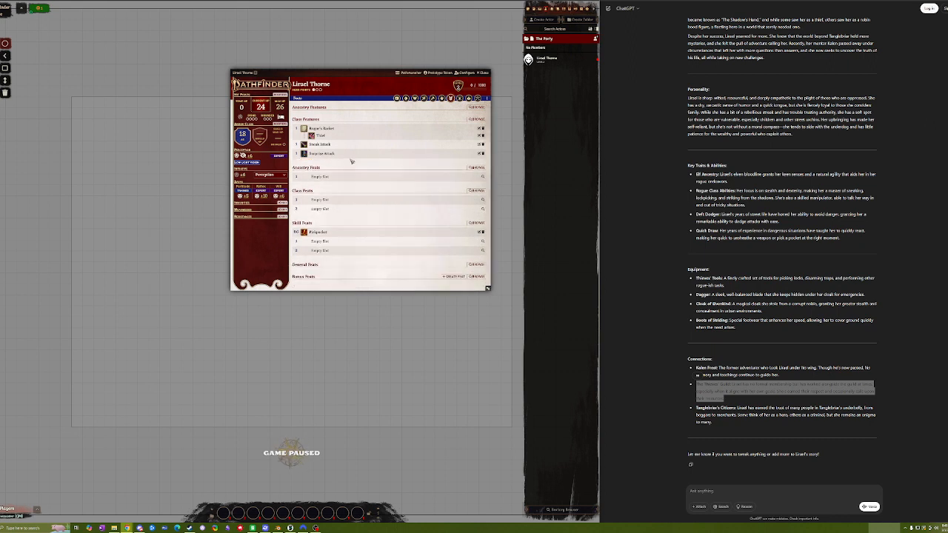
click(333, 153)
Set the character's initiative statistic to Stealth
click(283, 175)
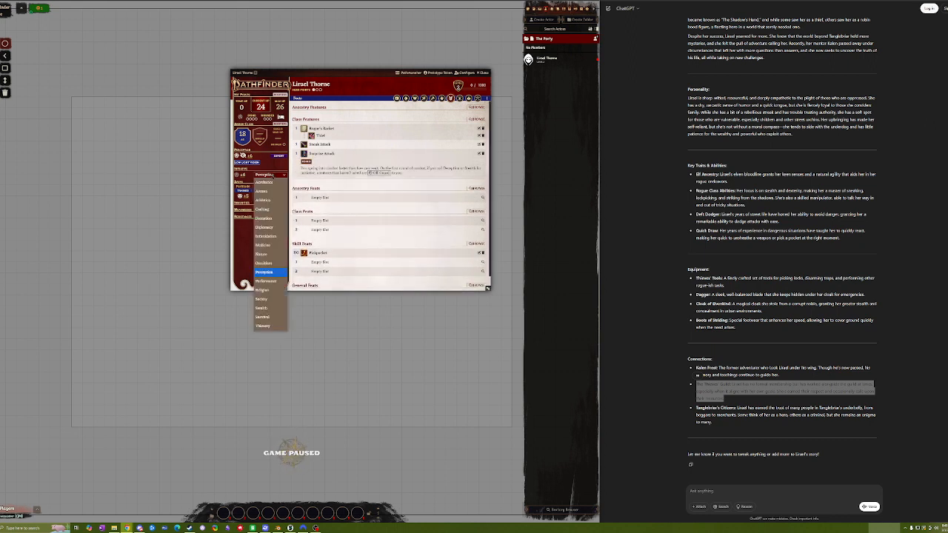
click(272, 167)
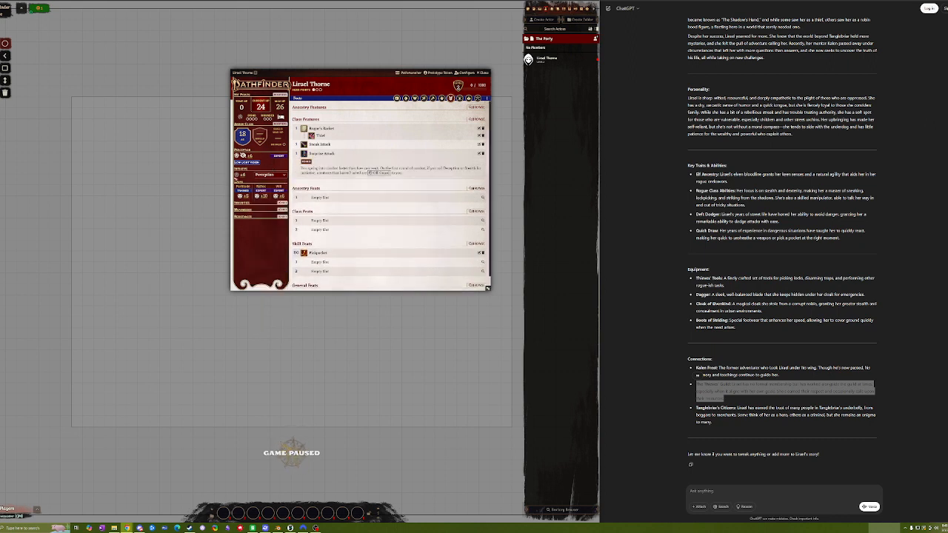
click(274, 175)
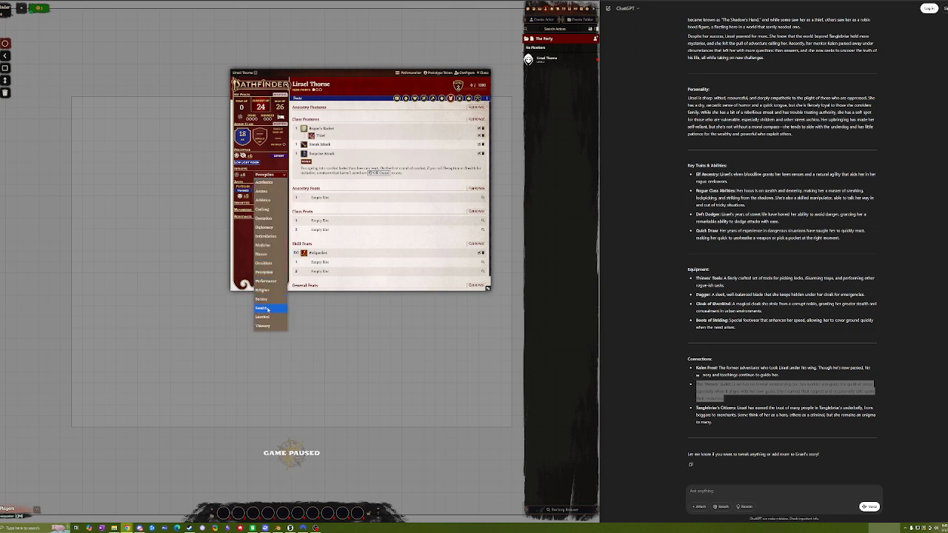
click(268, 308)
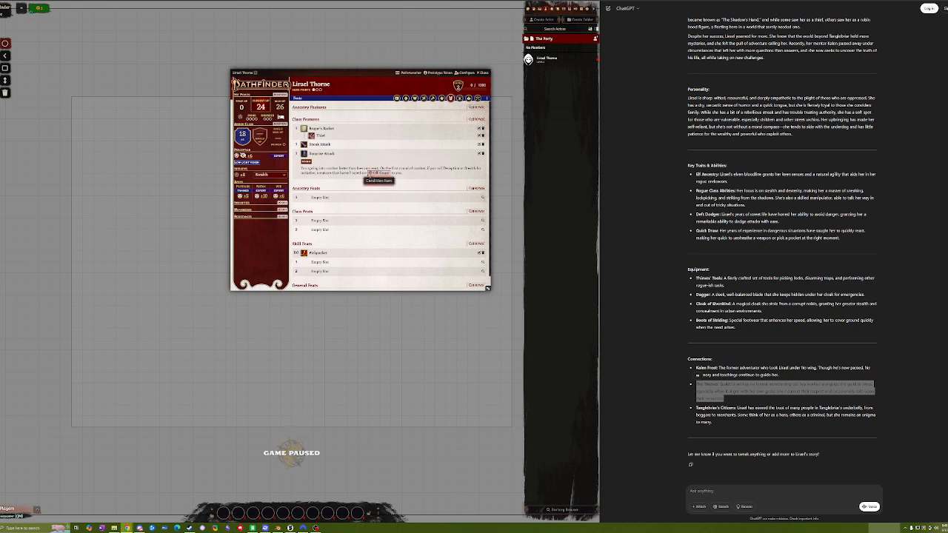
click(266, 175)
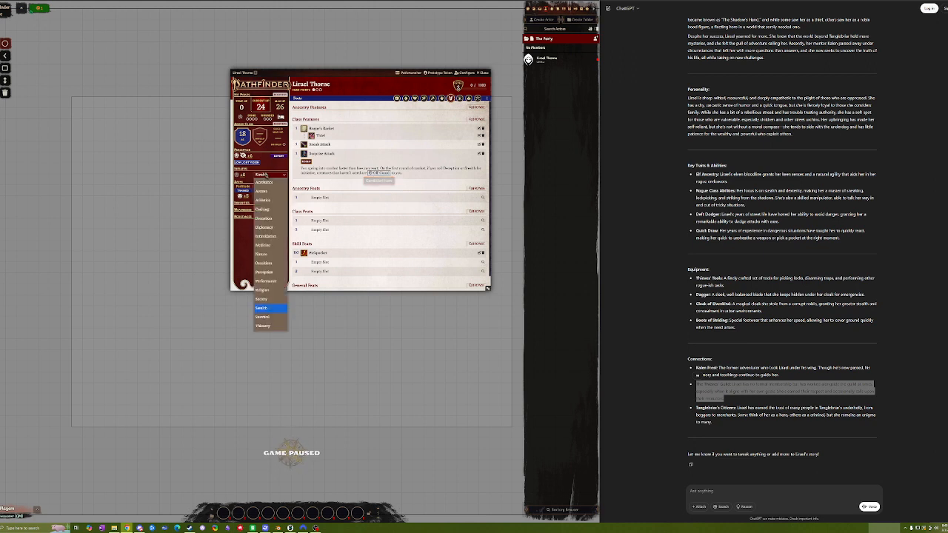
click(268, 175)
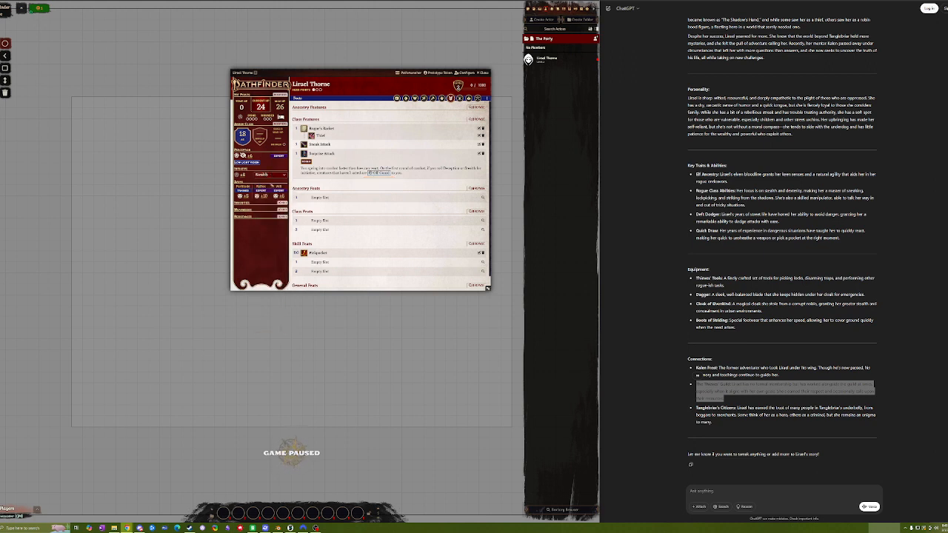
Try Deception and Performance as the initiative statistic, ending on Perception
click(271, 175)
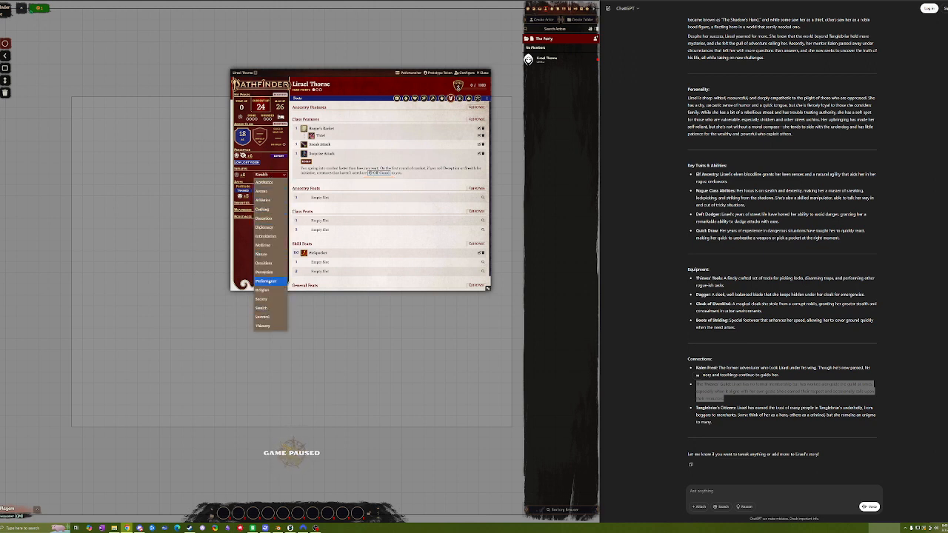
click(271, 219)
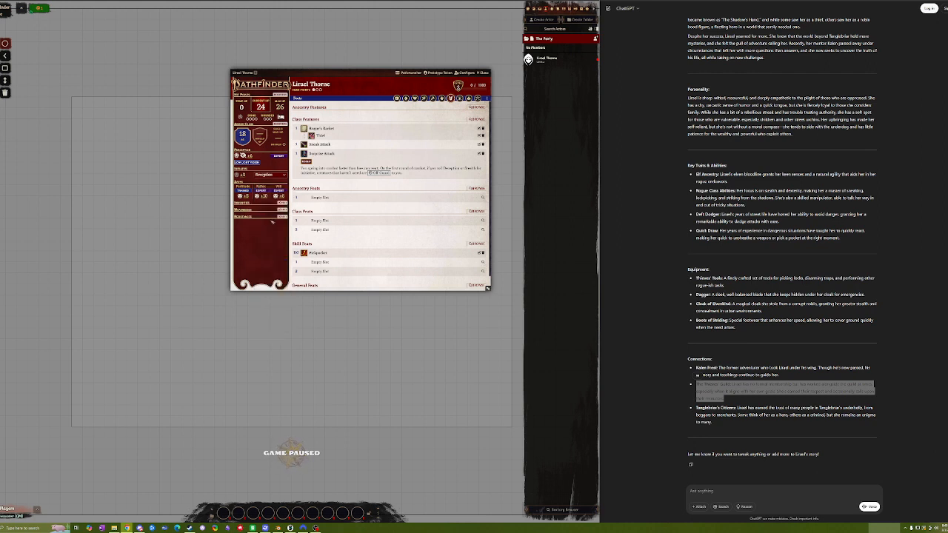
click(269, 175)
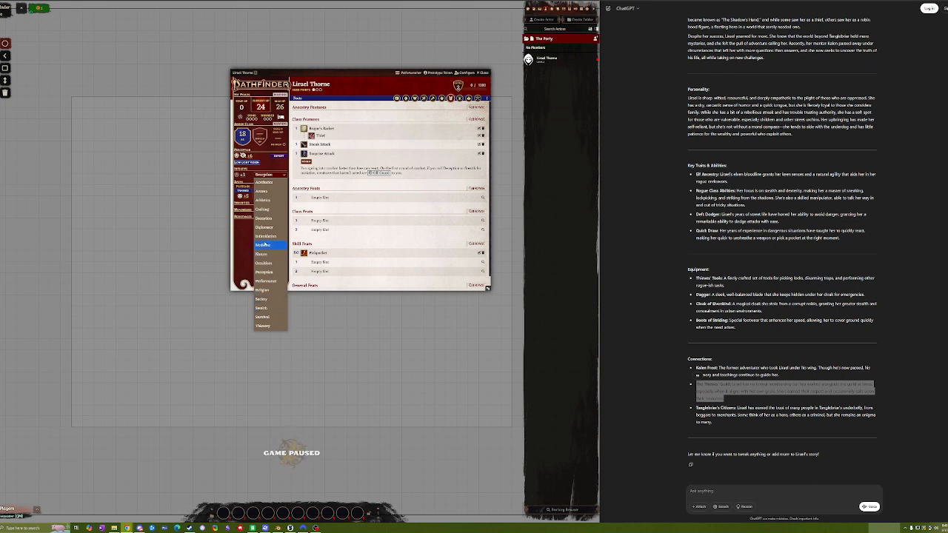
click(266, 281)
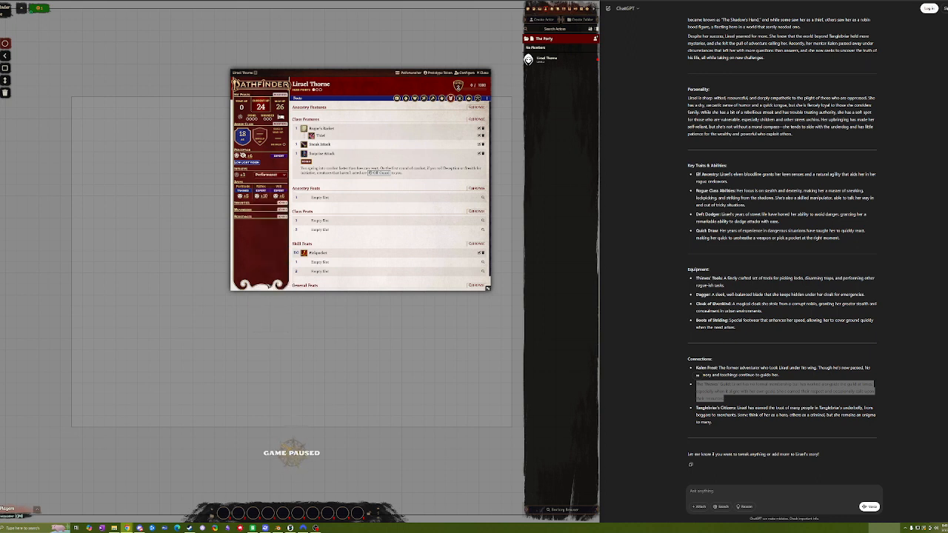
click(271, 176)
click(273, 276)
Switch to the Archives of Nethys rogue page and examine its initial proficiencies and class features by level
scroll(395, 215, down, 1)
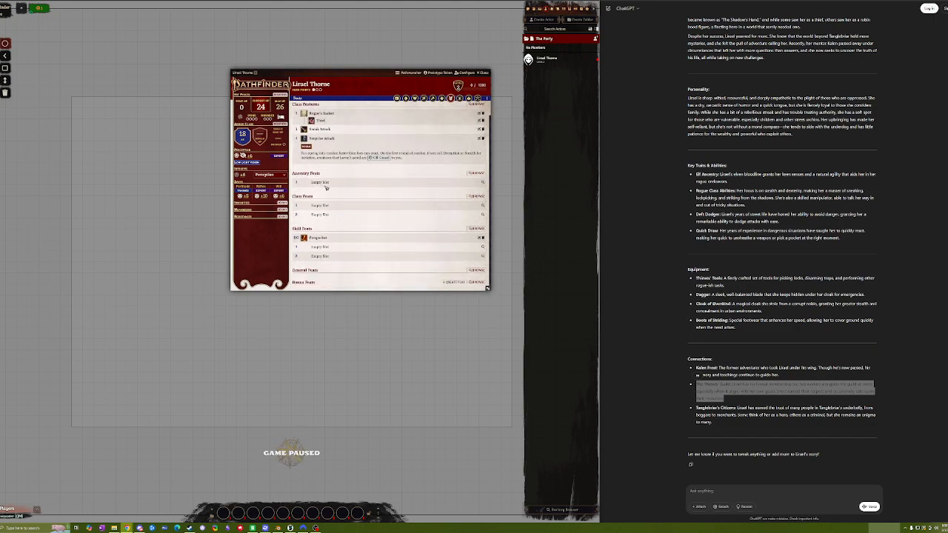
scroll(444, 200, up, 1)
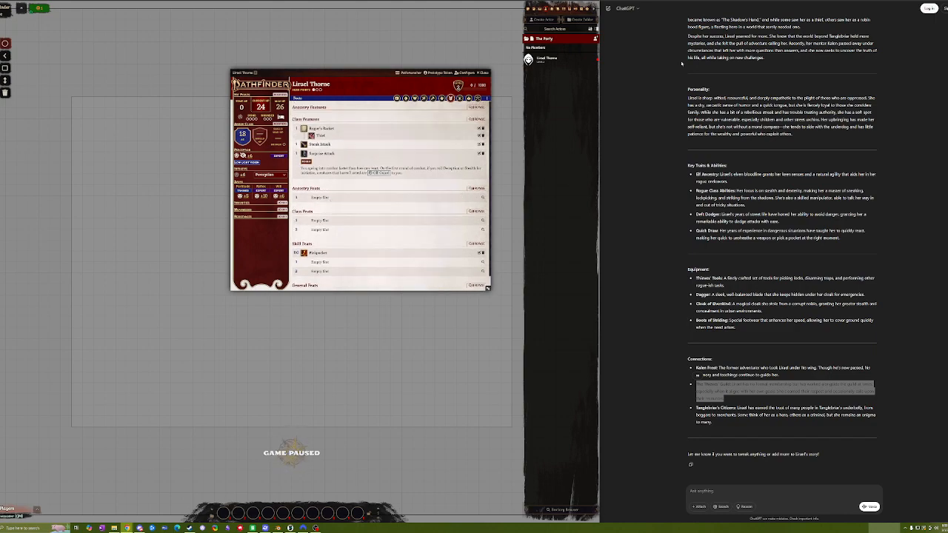
key(ctrl+Tab)
scroll(718, 157, down, 2)
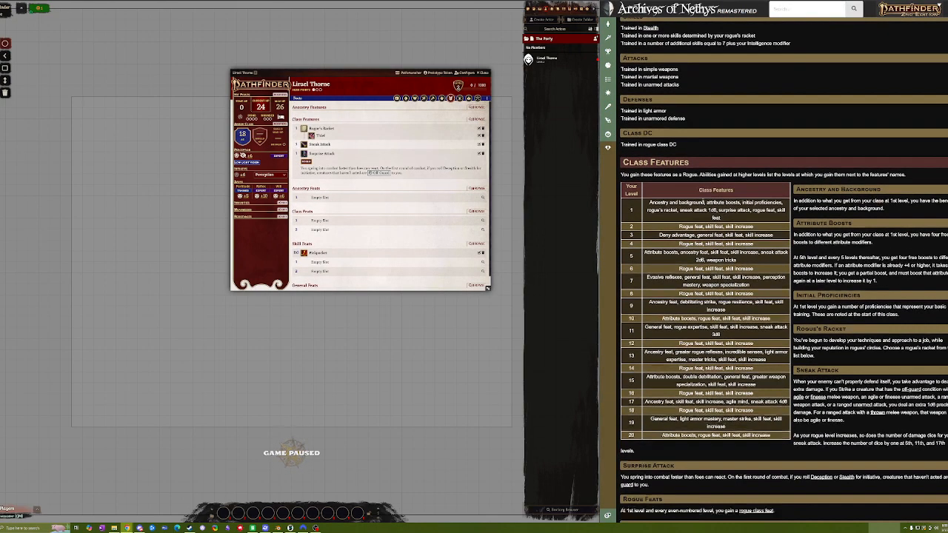
scroll(698, 205, up, 2)
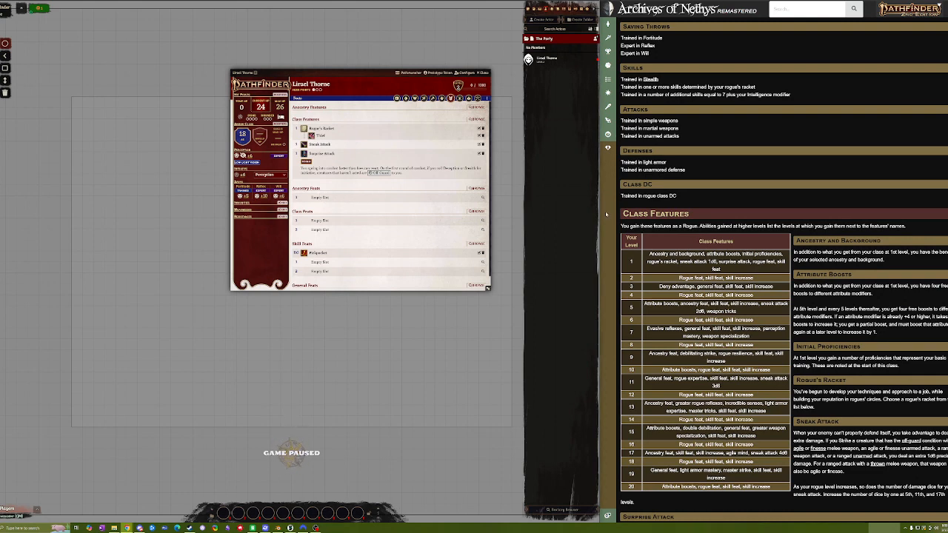
scroll(784, 270, down, 1)
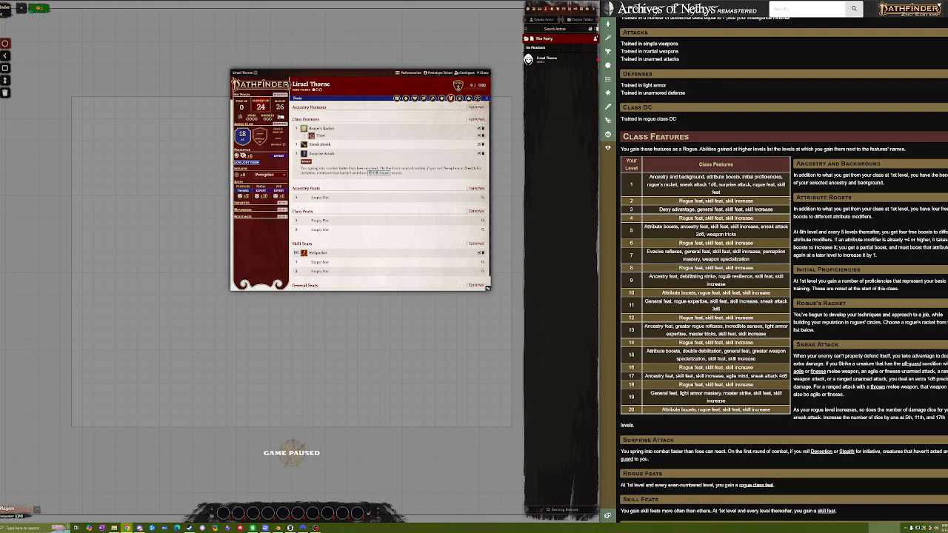
scroll(784, 270, up, 2)
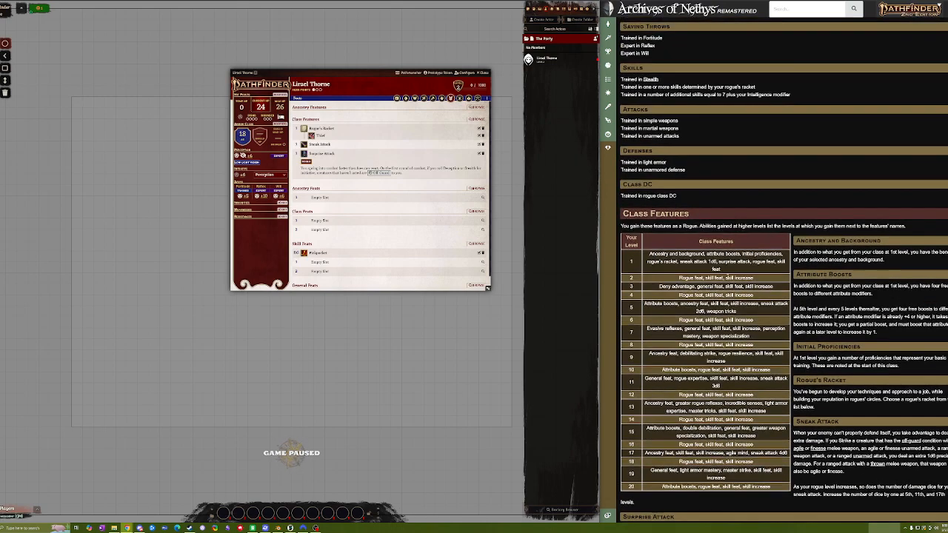
scroll(729, 274, down, 1)
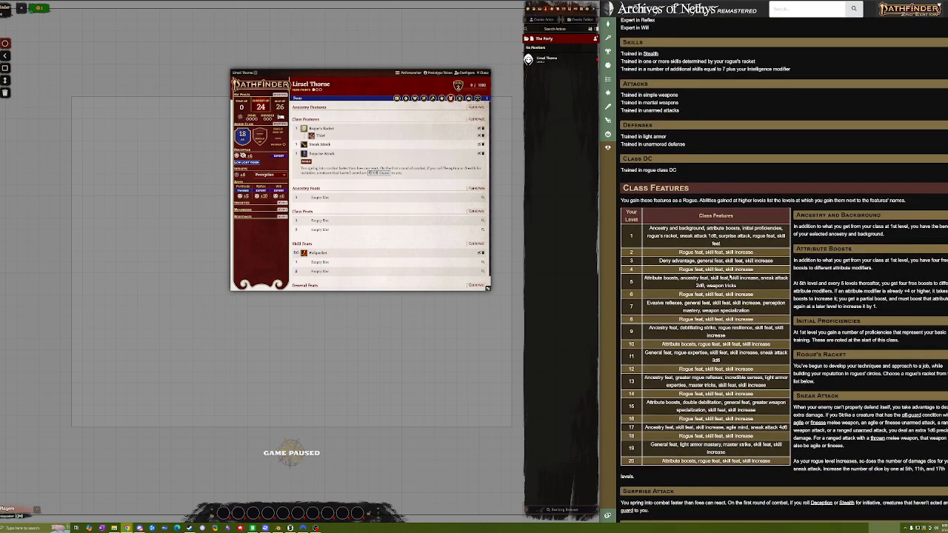
scroll(730, 278, down, 1)
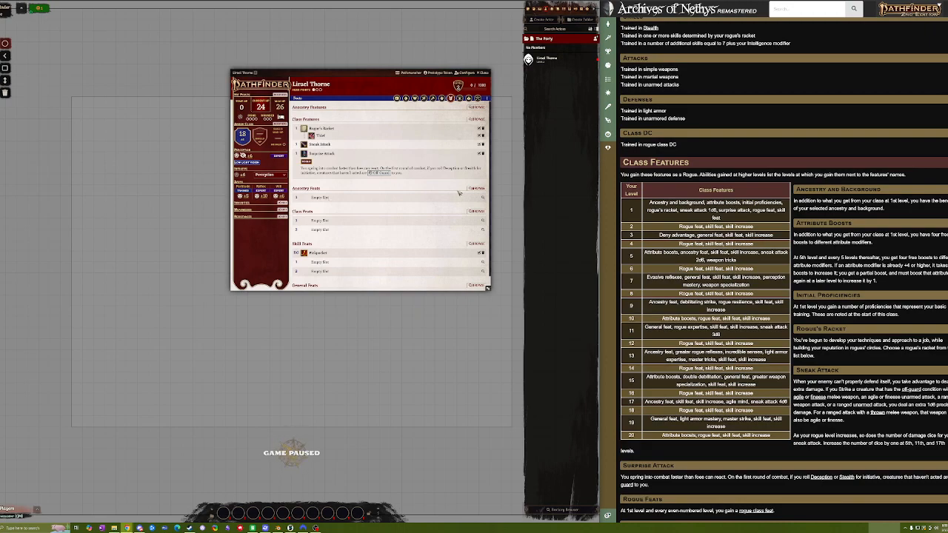
scroll(709, 110, up, 3)
scroll(672, 166, up, 1)
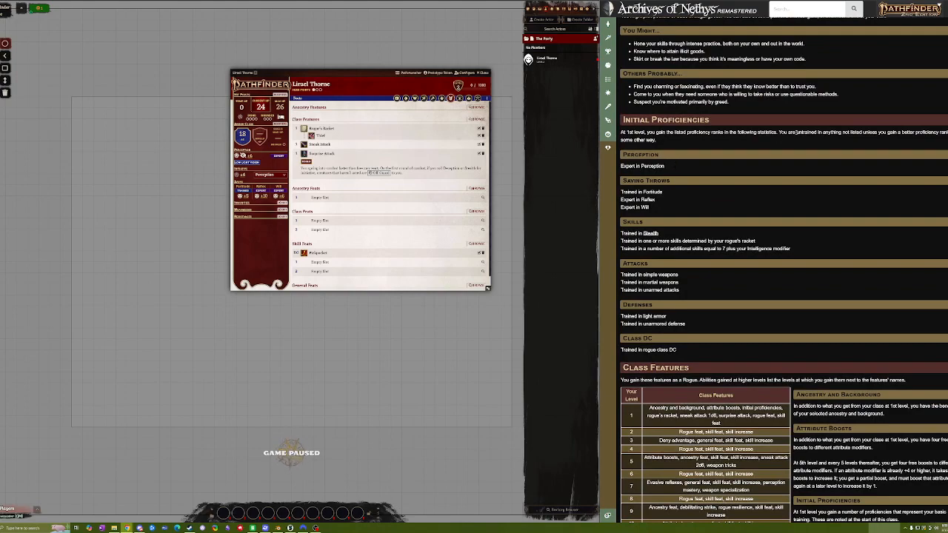
scroll(658, 131, down, 3)
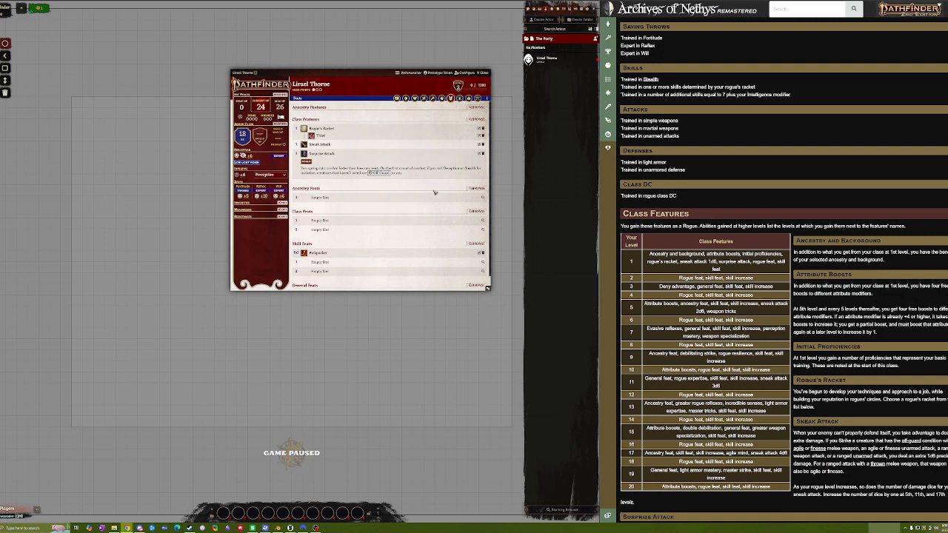
Browse the compendium for the level 1 ancestry feat slot and move the browser window partly off the character sheet
click(483, 197)
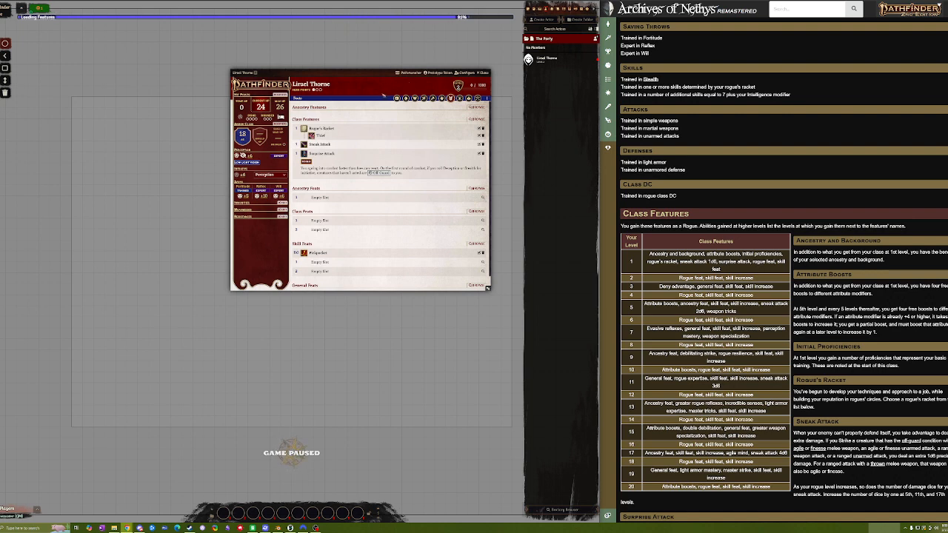
drag(308, 177, 218, 198)
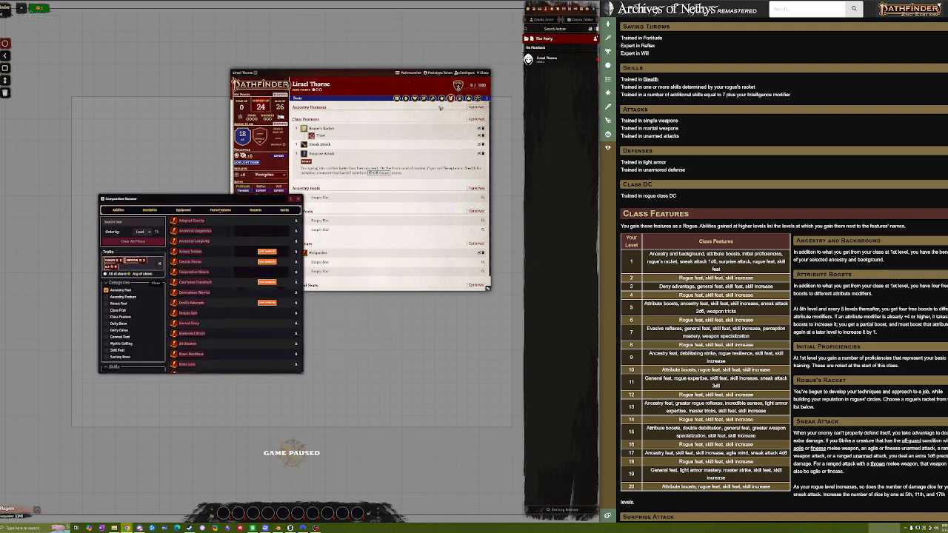
Go to the character's general details, read the Aiuvarin heritage description and close it
click(406, 99)
click(415, 98)
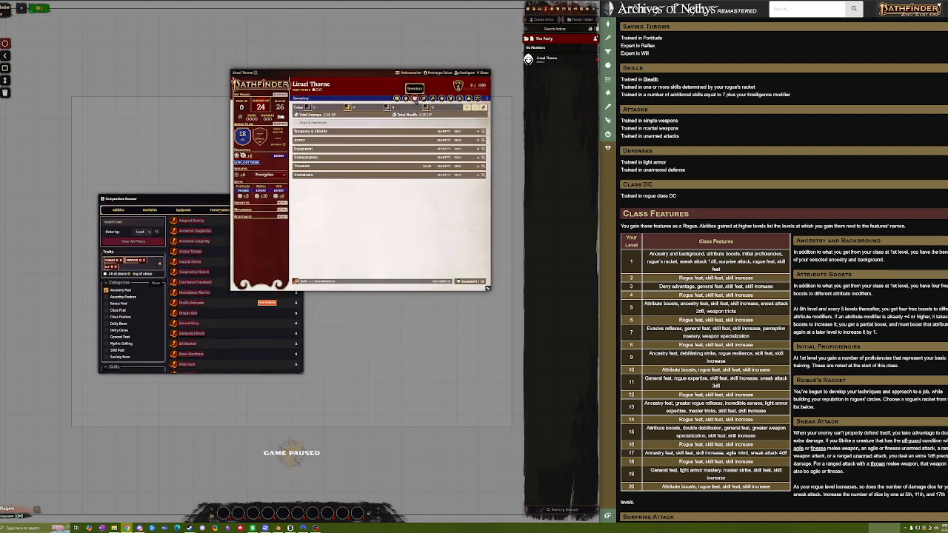
click(397, 99)
click(433, 98)
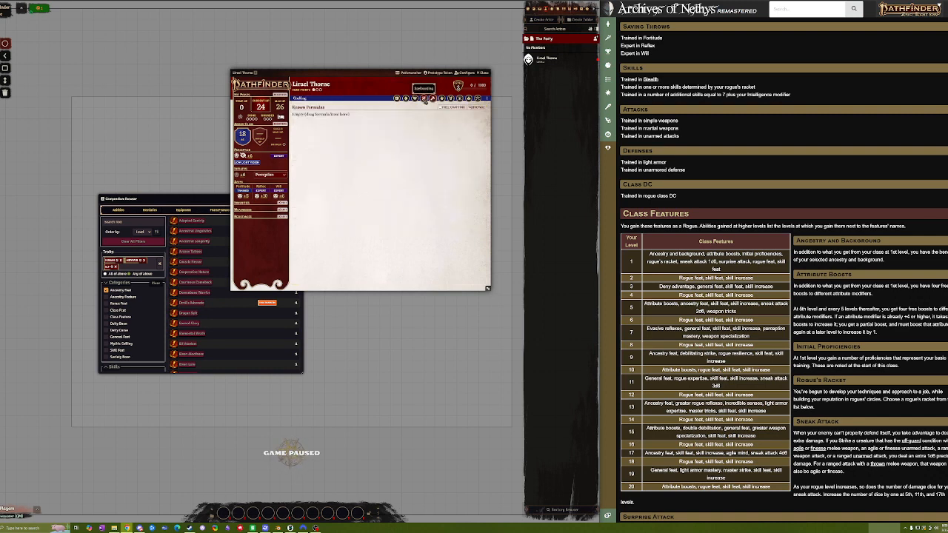
click(406, 98)
click(397, 98)
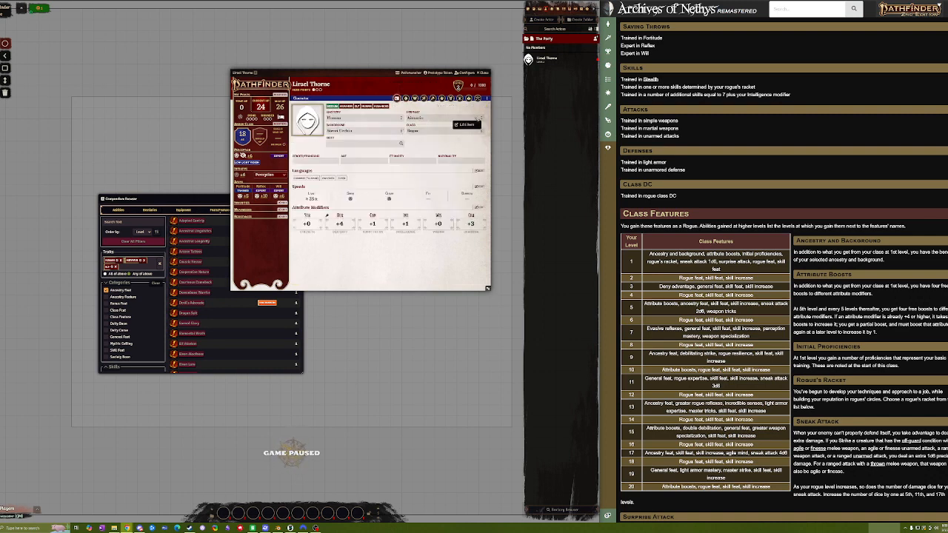
click(474, 120)
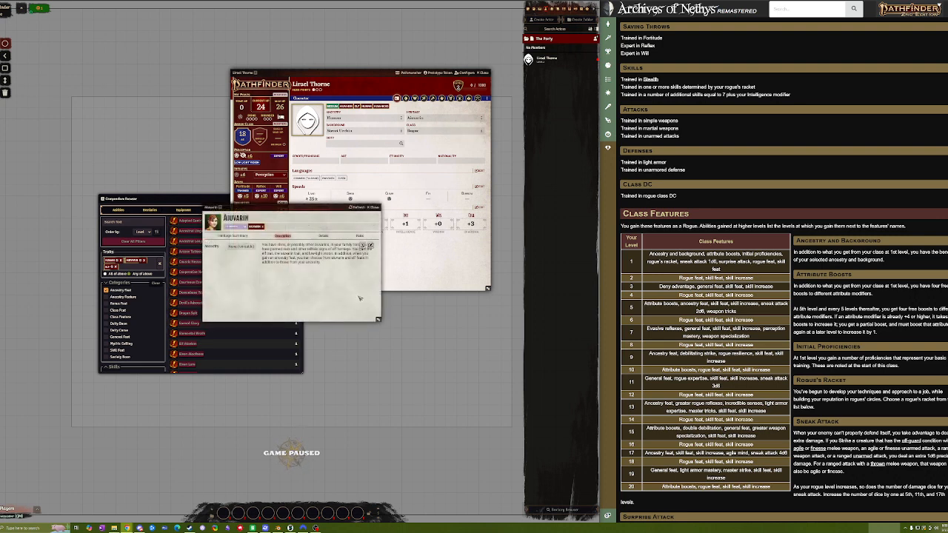
drag(378, 319, 440, 337)
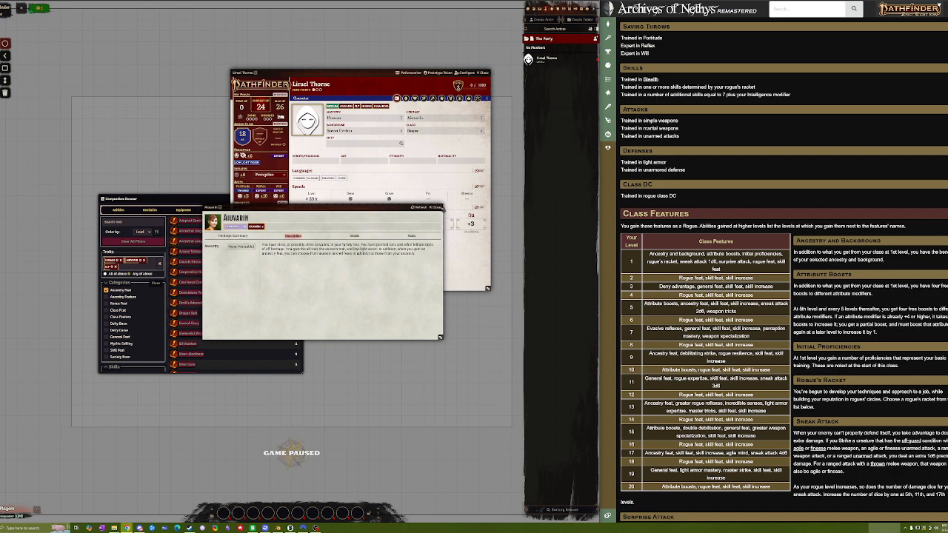
click(442, 208)
Return to the character's feats and collapse the Surprise Attack description
click(433, 99)
click(424, 99)
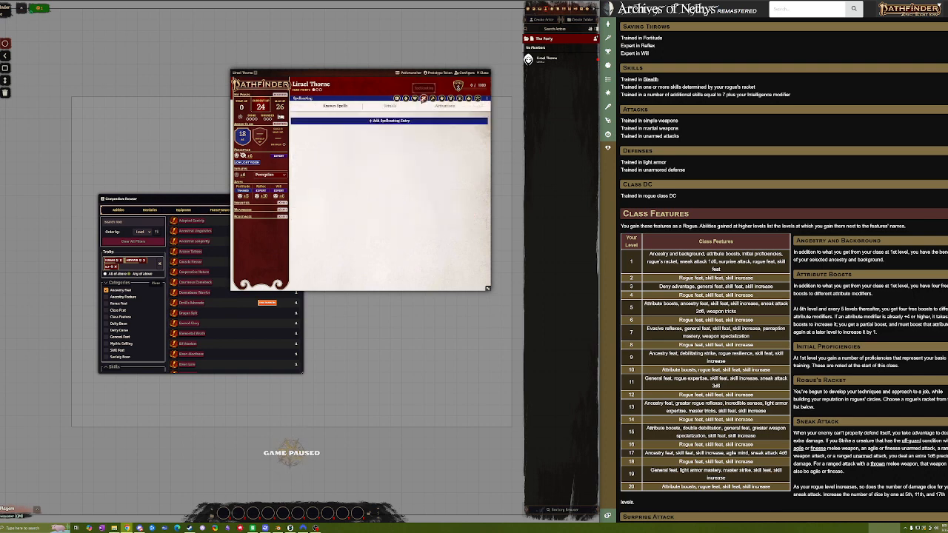
click(415, 98)
click(441, 98)
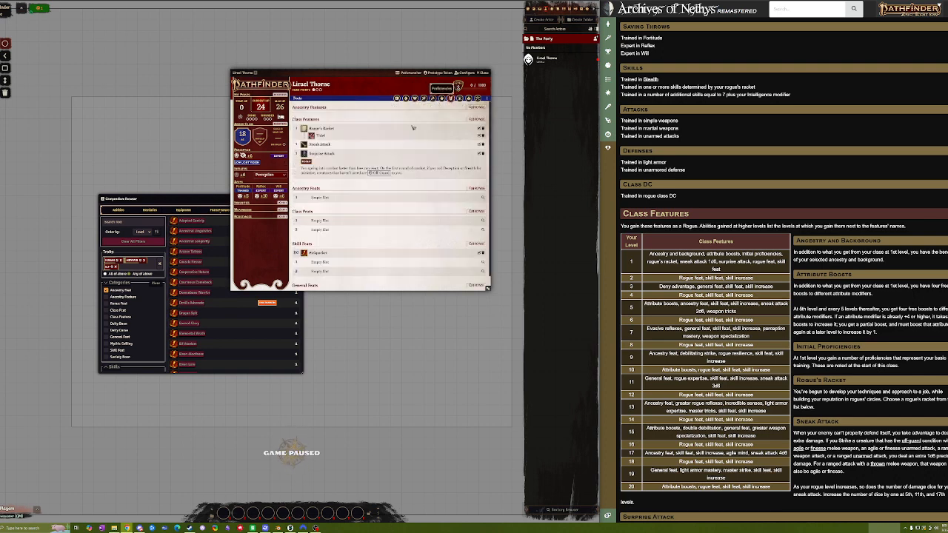
click(323, 157)
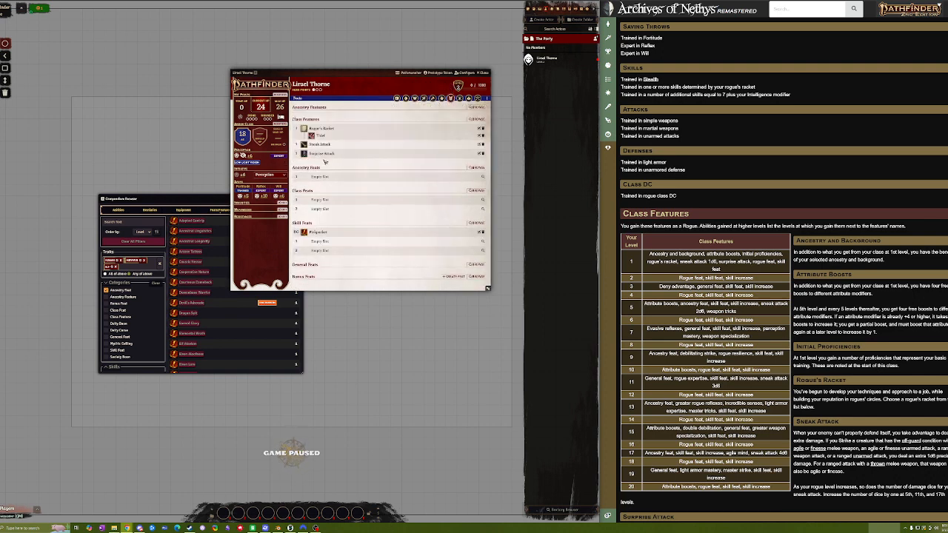
click(442, 98)
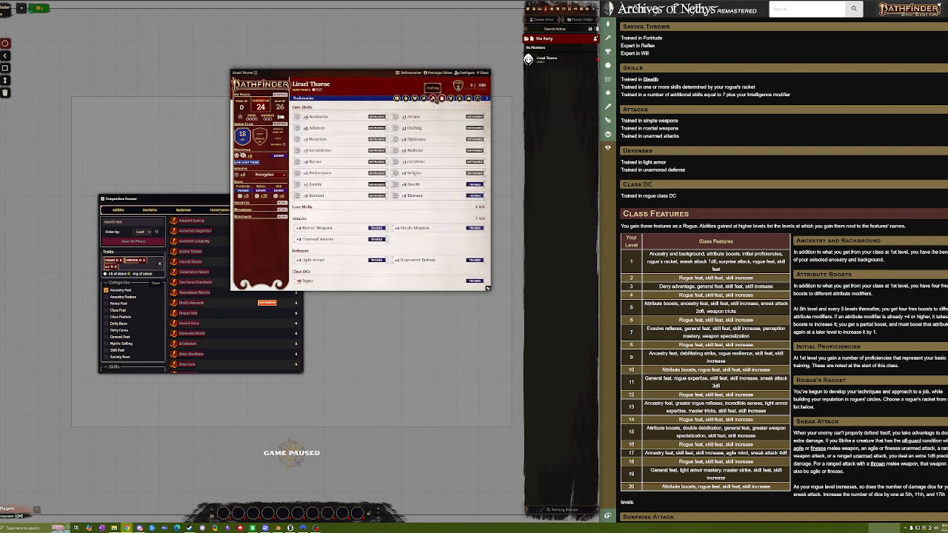
click(433, 98)
click(424, 98)
click(415, 98)
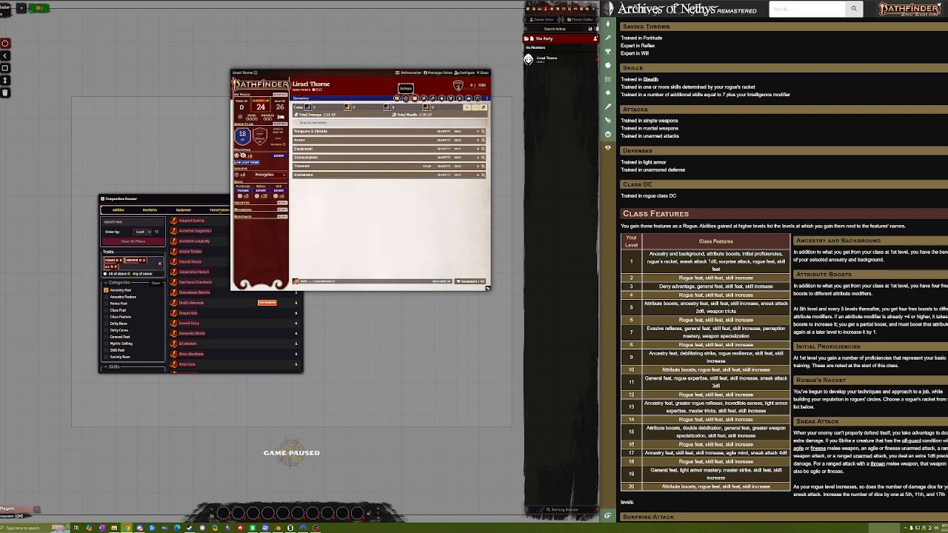
click(406, 99)
click(397, 99)
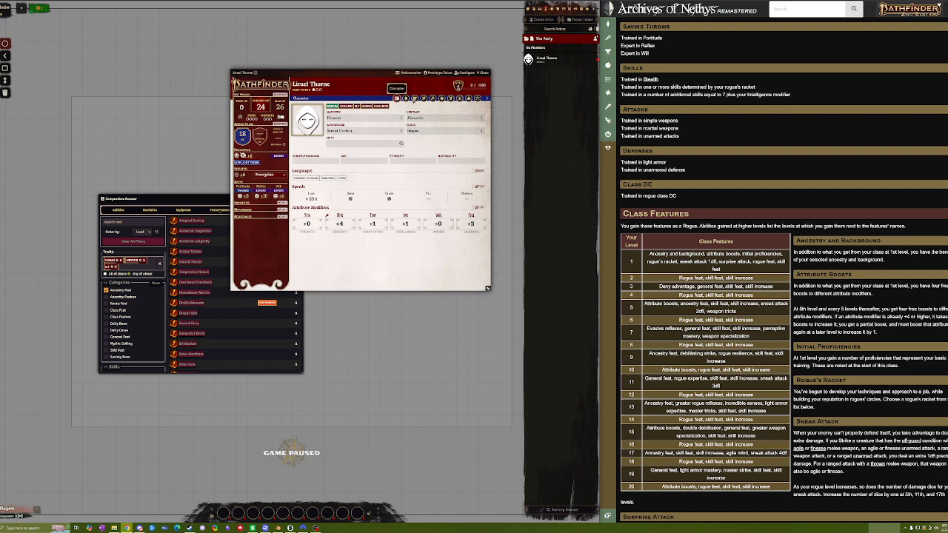
click(424, 98)
click(442, 98)
Bring up the ancestry feat list for the empty level 1 slot, reposition its window and skim the available feats
click(450, 98)
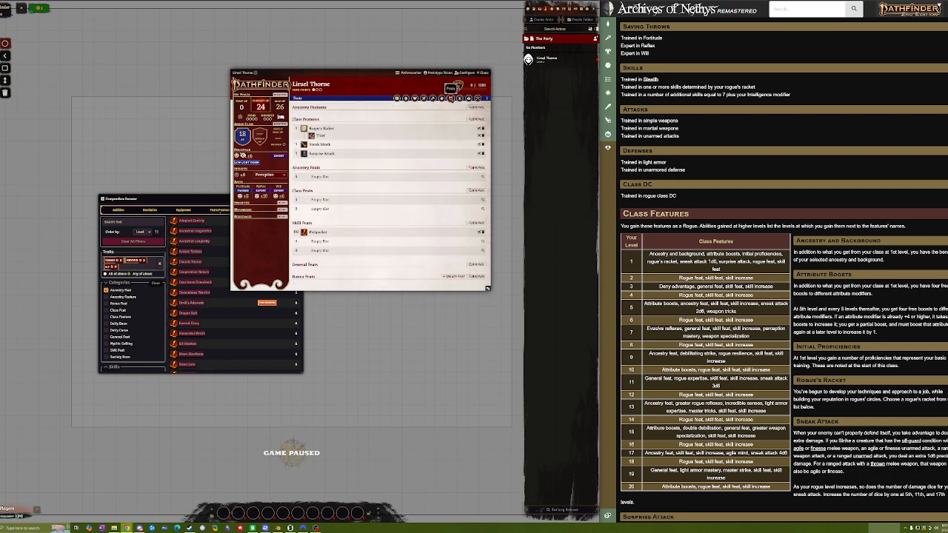
click(482, 176)
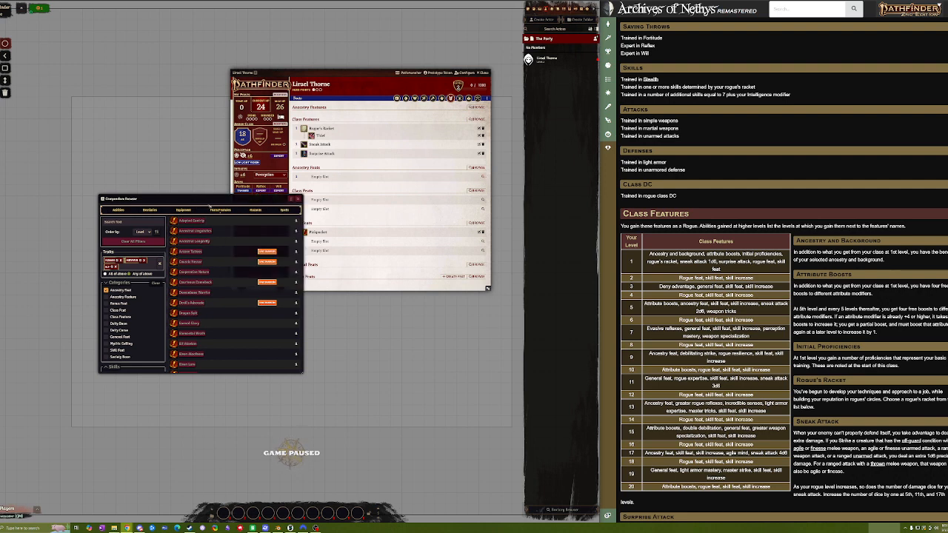
drag(241, 198, 460, 214)
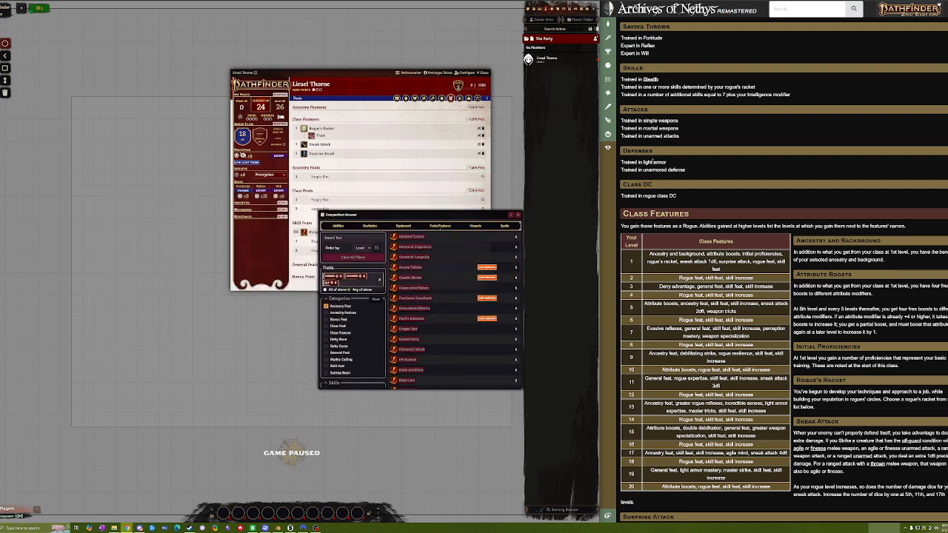
scroll(478, 302, down, 15)
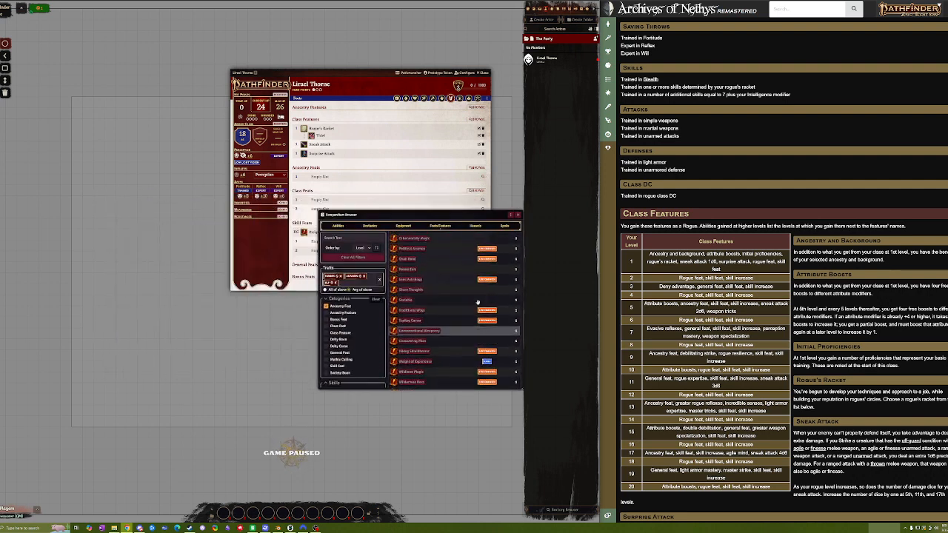
scroll(478, 303, down, 2)
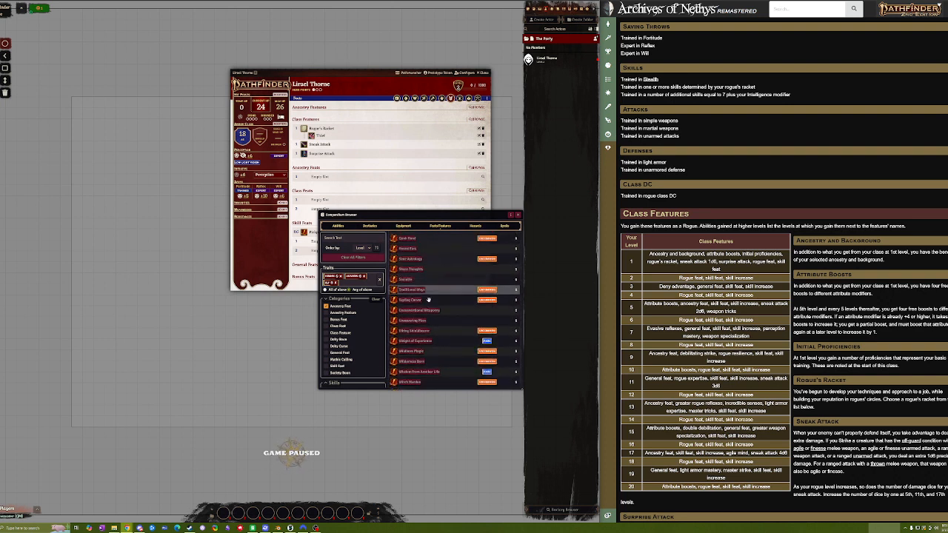
scroll(428, 300, up, 17)
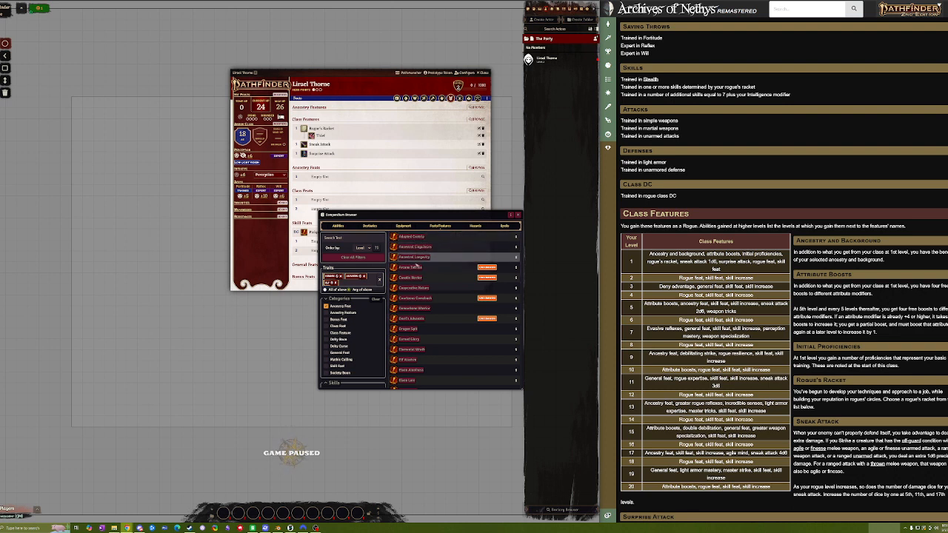
Look through the ancestry feats and read the description of Nimble Elf
scroll(422, 280, down, 5)
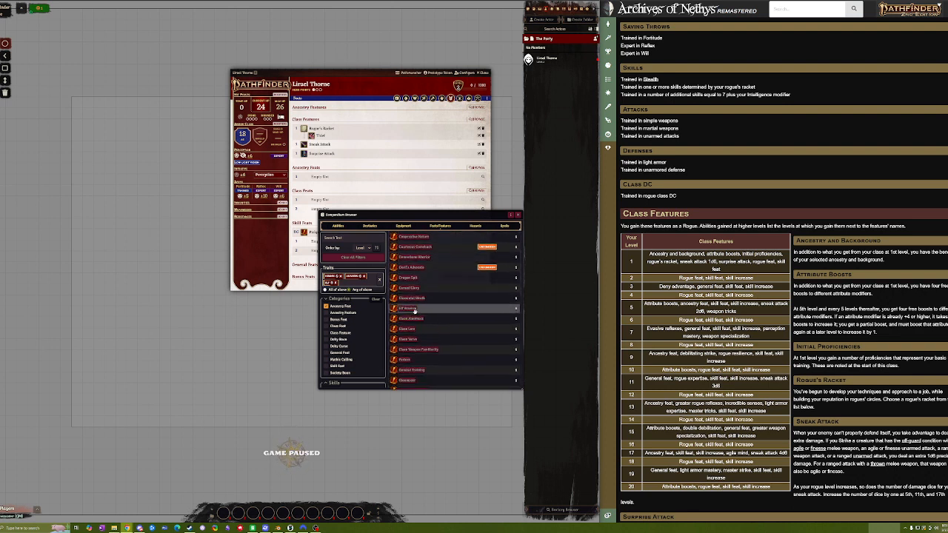
scroll(407, 321, down, 3)
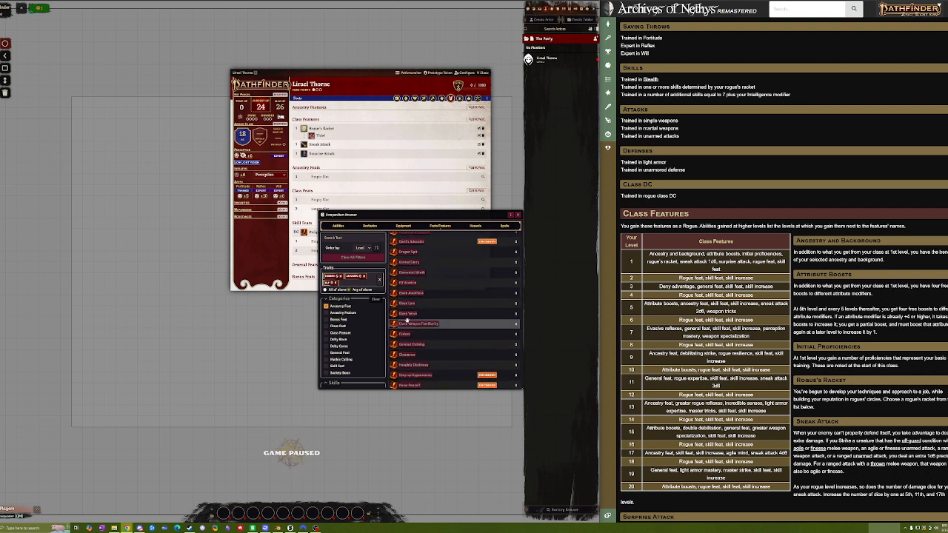
scroll(406, 317, down, 5)
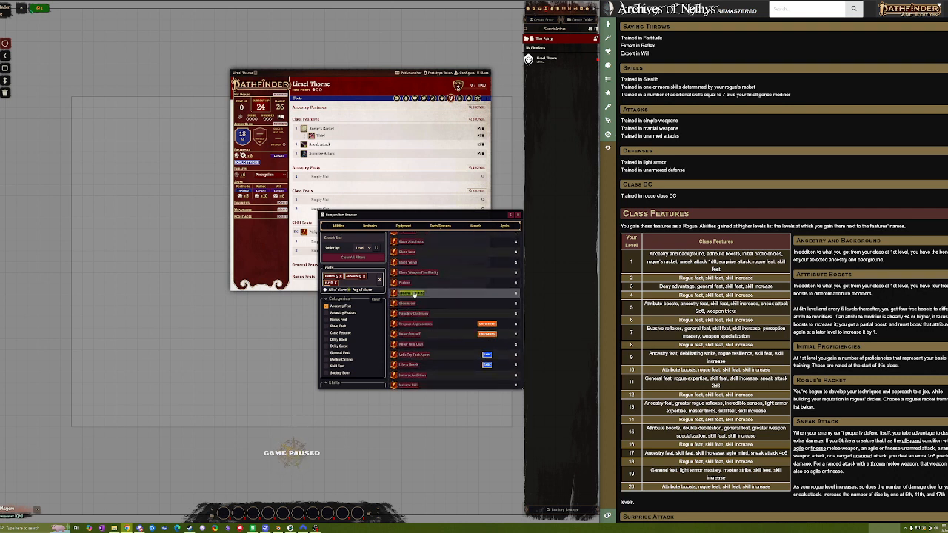
scroll(414, 294, down, 7)
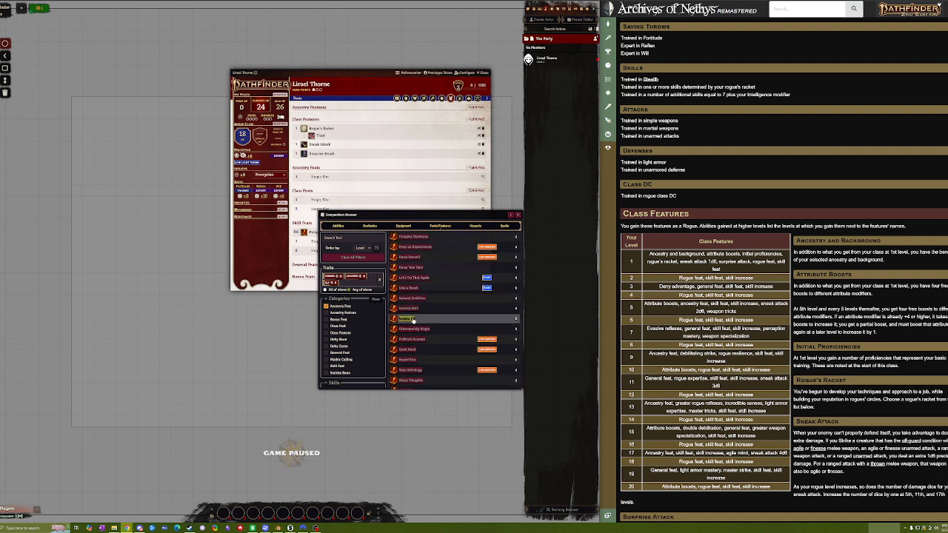
click(432, 323)
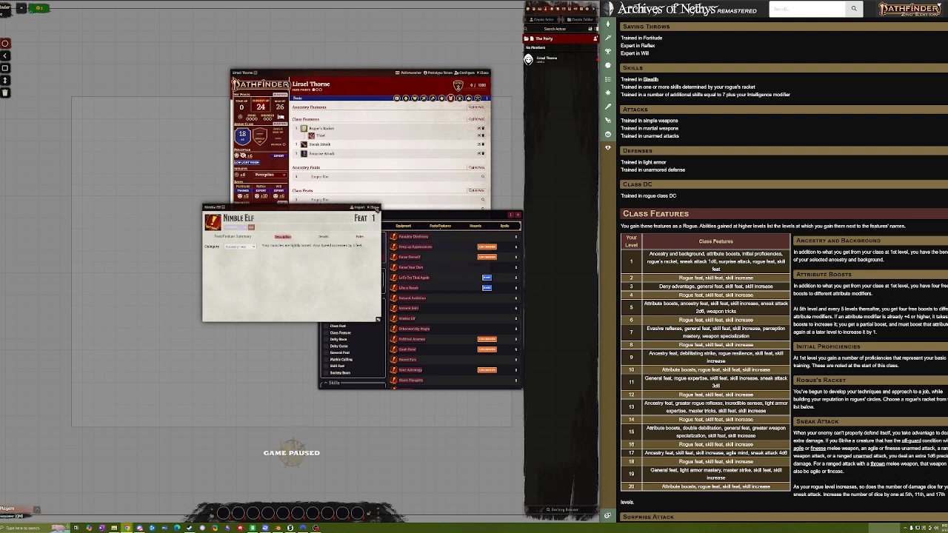
click(376, 209)
Continue through the ancestry feats and read the description of Sociable
scroll(418, 313, down, 1)
scroll(418, 314, down, 1)
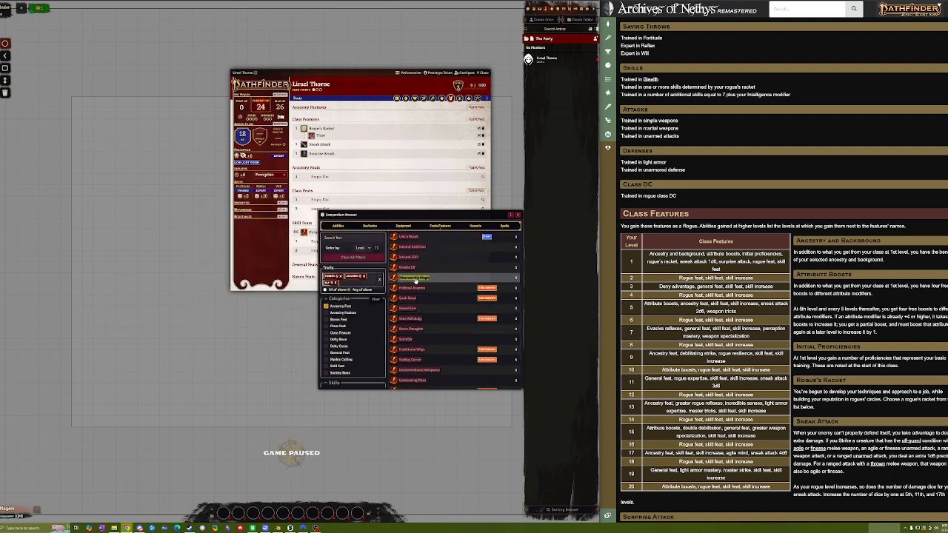
scroll(406, 316, down, 1)
scroll(406, 316, down, 1)
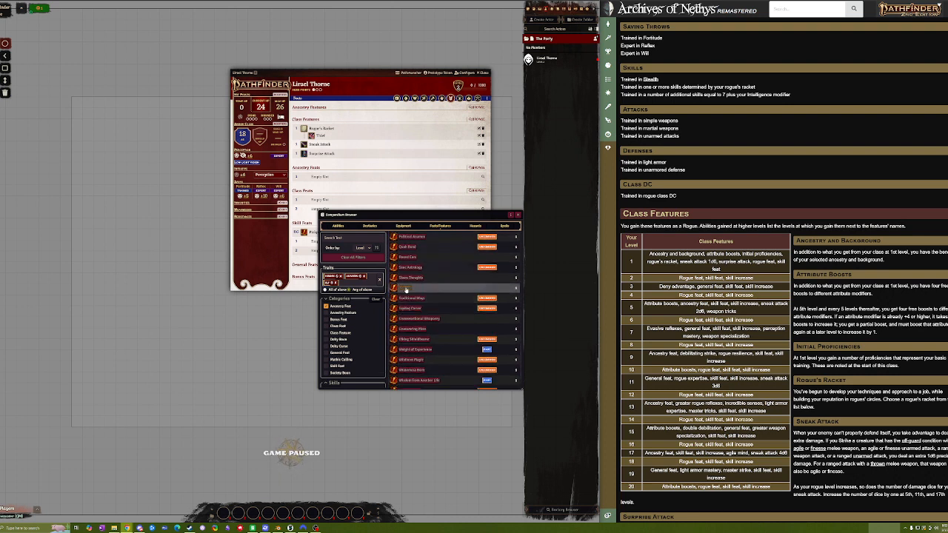
click(405, 288)
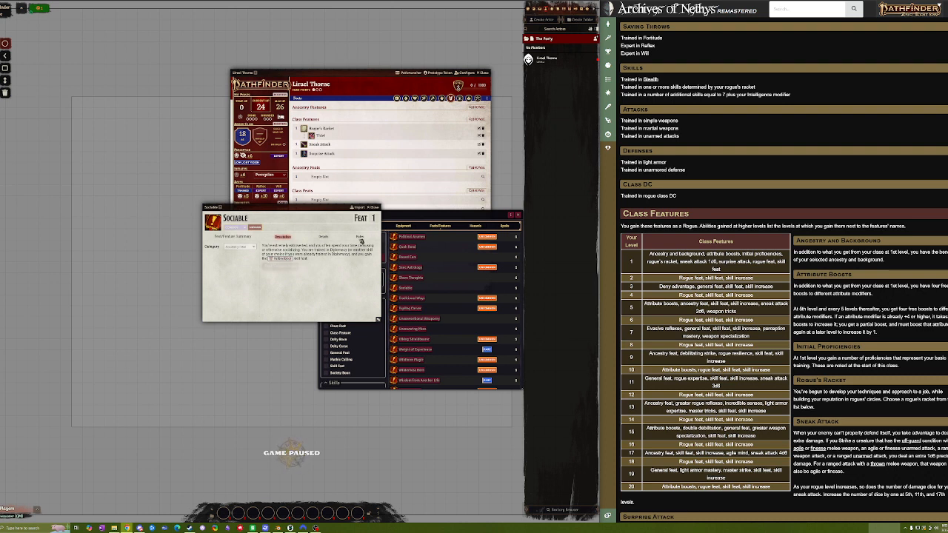
click(375, 207)
Go back through the ancestry feats and read the description of Natural Skill
scroll(424, 309, down, 1)
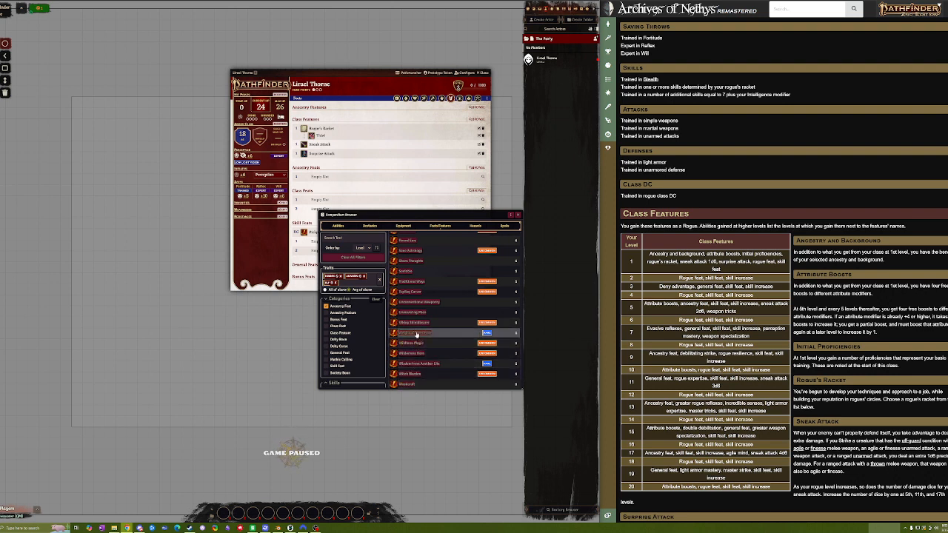
scroll(416, 317, up, 1)
scroll(416, 317, up, 1)
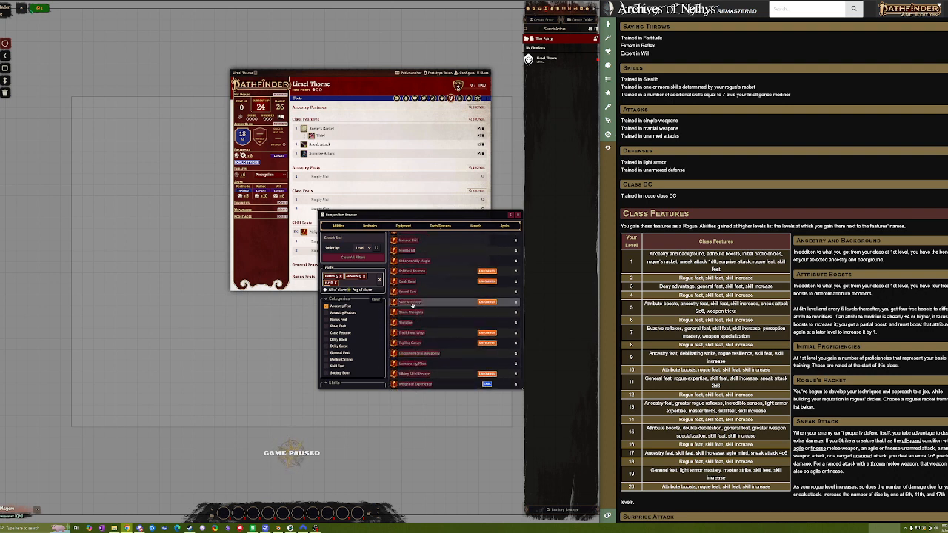
scroll(412, 319, up, 1)
scroll(410, 307, up, 1)
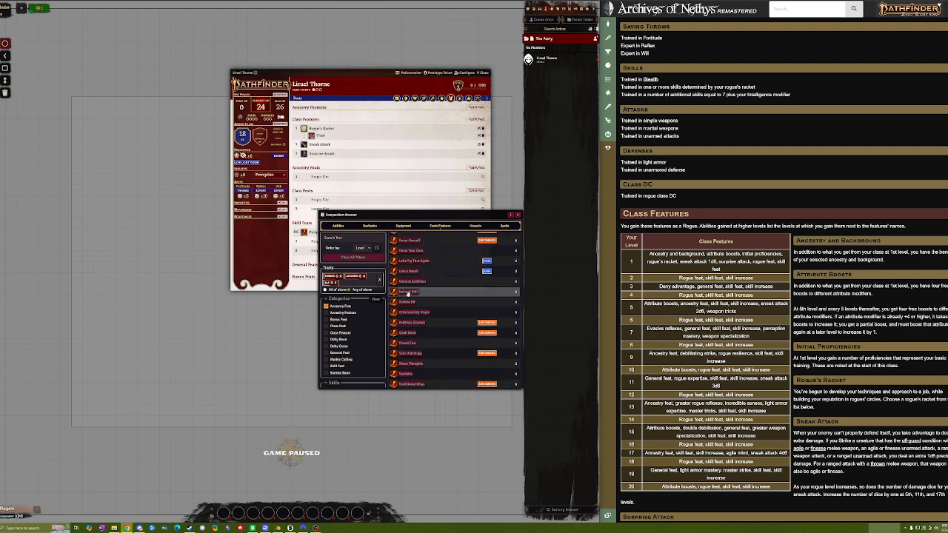
click(407, 293)
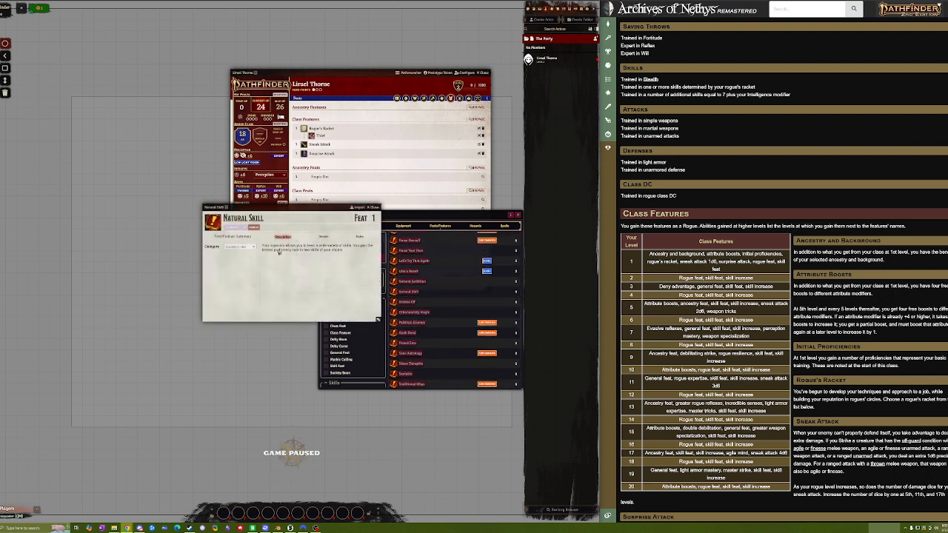
click(375, 209)
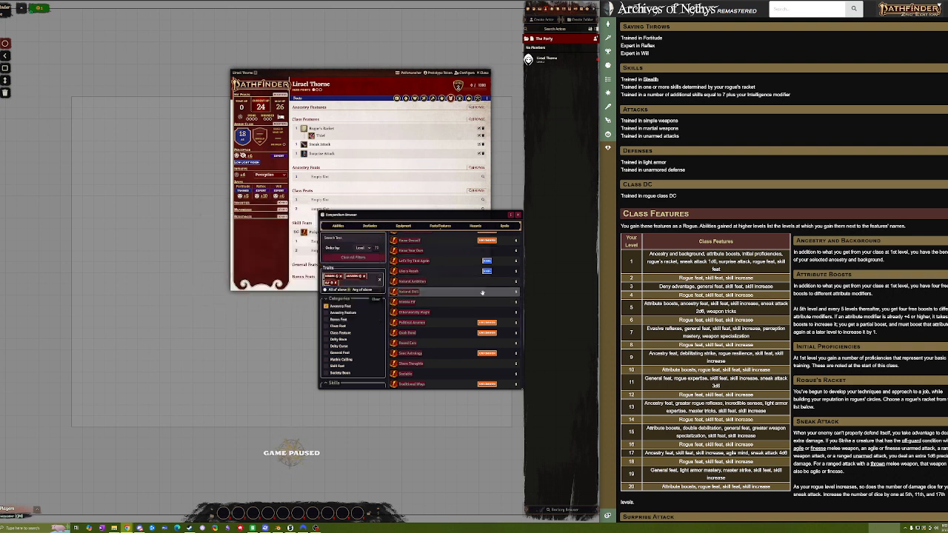
click(410, 291)
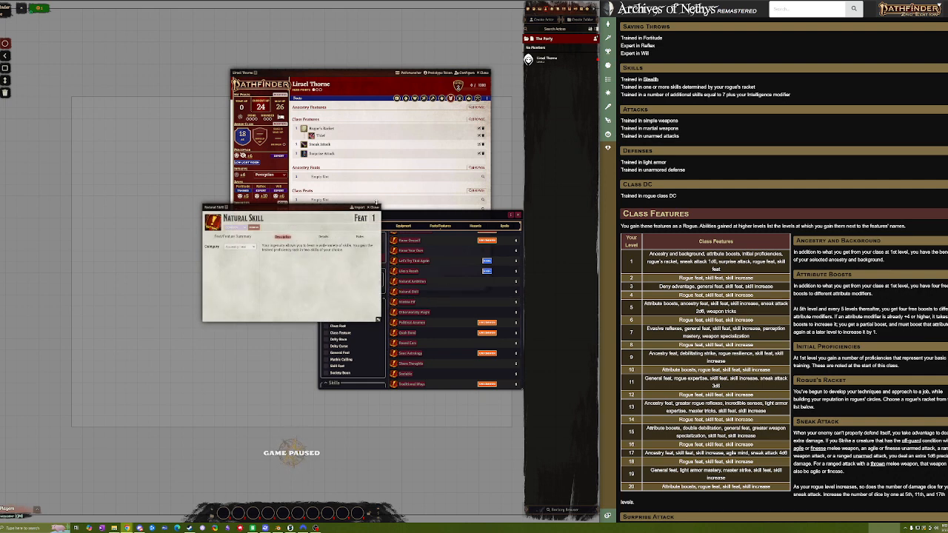
click(374, 208)
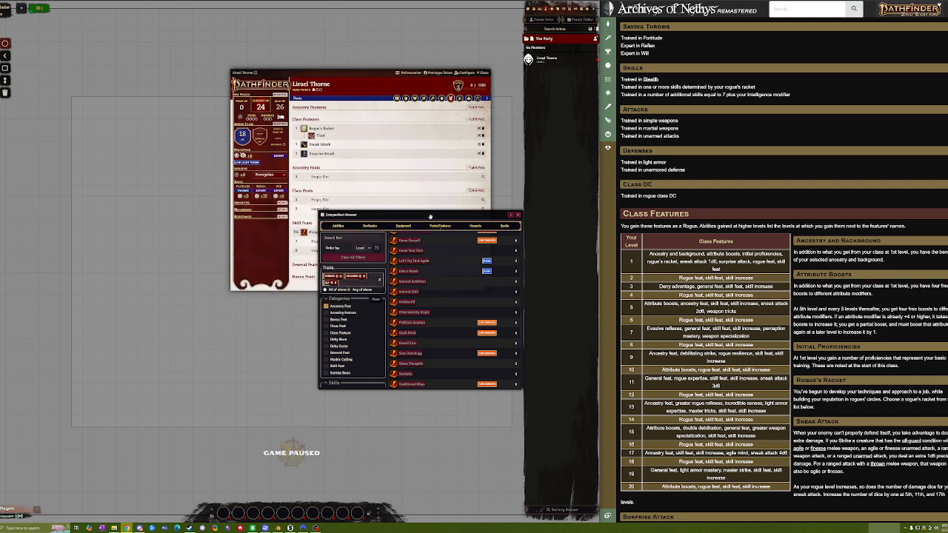
Reposition the ancestry feat list, look through it again and read the description of Gloomseer
drag(430, 217, 330, 228)
scroll(356, 307, up, 3)
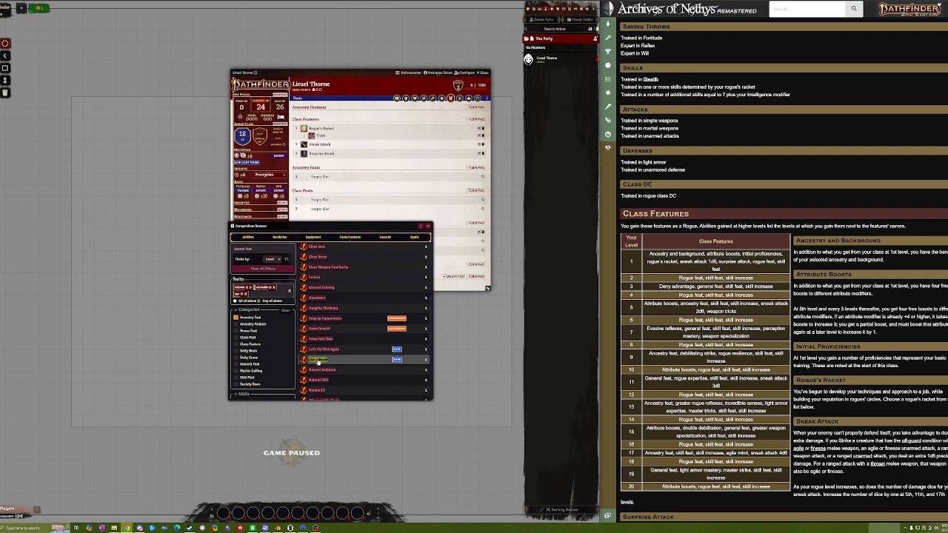
scroll(326, 341, down, 1)
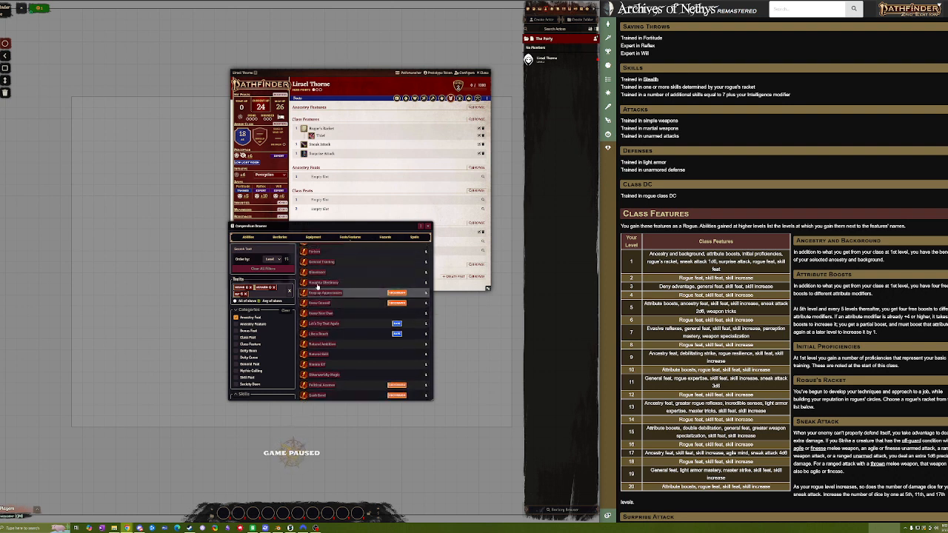
click(320, 276)
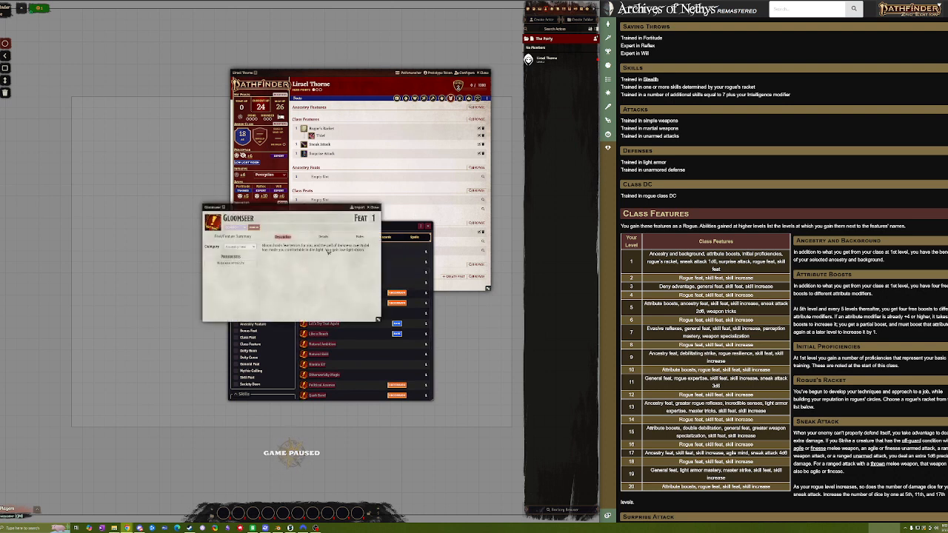
key(Escape)
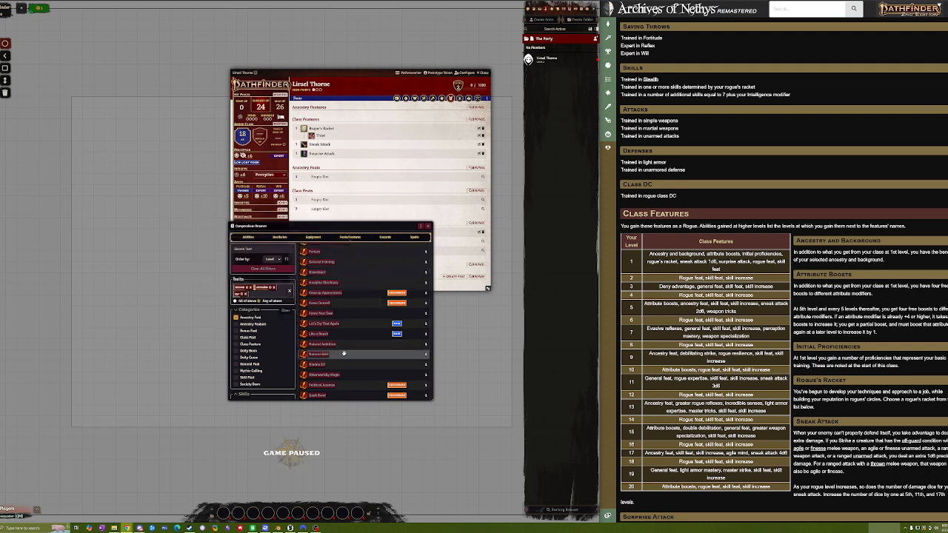
Add Natural Skill to the level 1 ancestry feat slot with Deception and Diplomacy as its skills, and close the feat list
drag(319, 355, 351, 176)
click(292, 265)
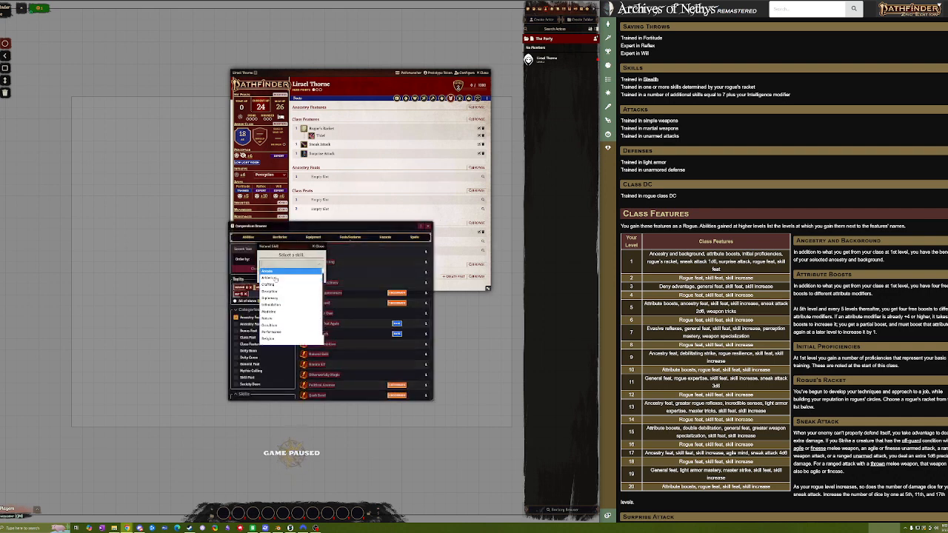
scroll(278, 282, down, 2)
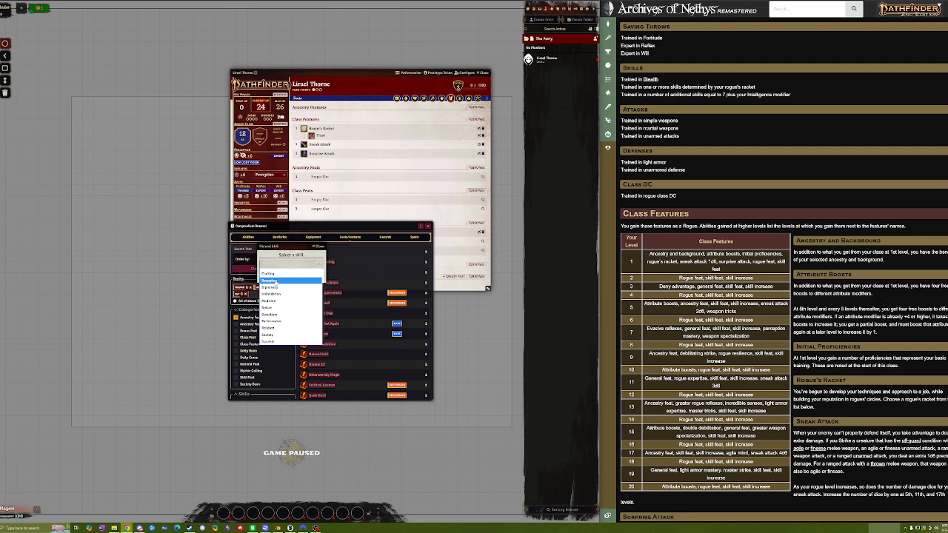
scroll(277, 286, up, 1)
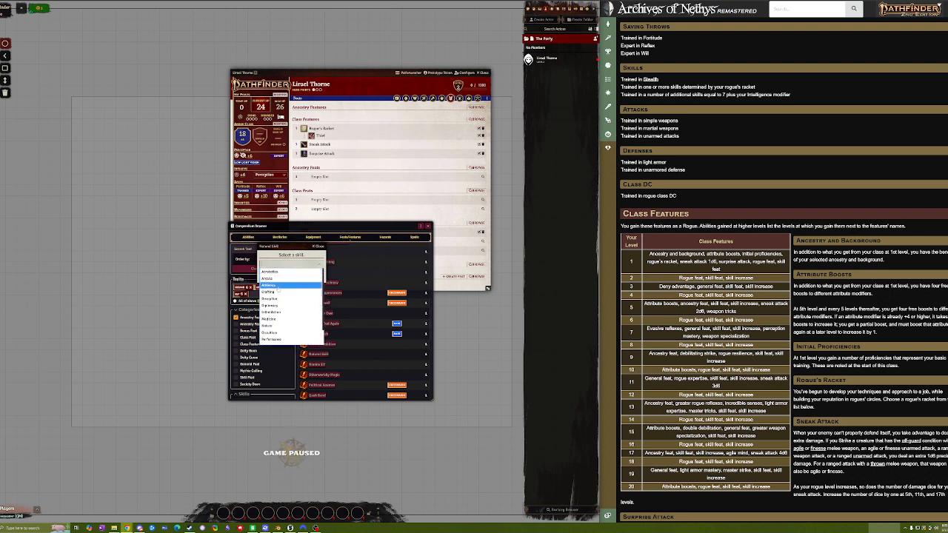
click(273, 305)
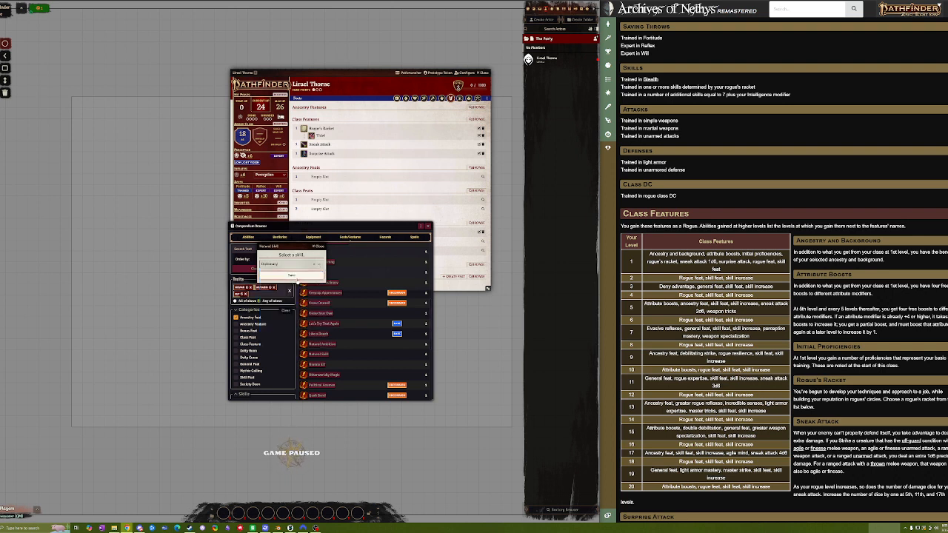
click(293, 277)
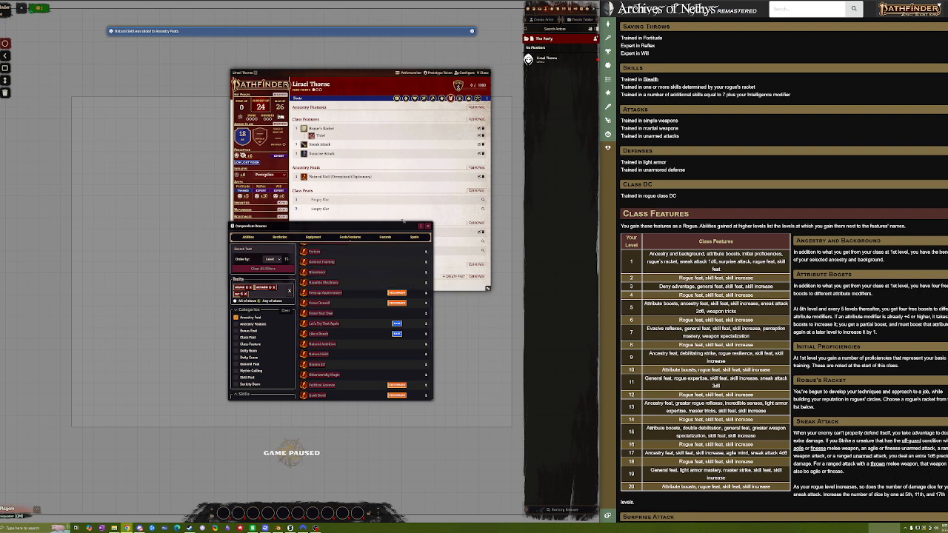
click(427, 226)
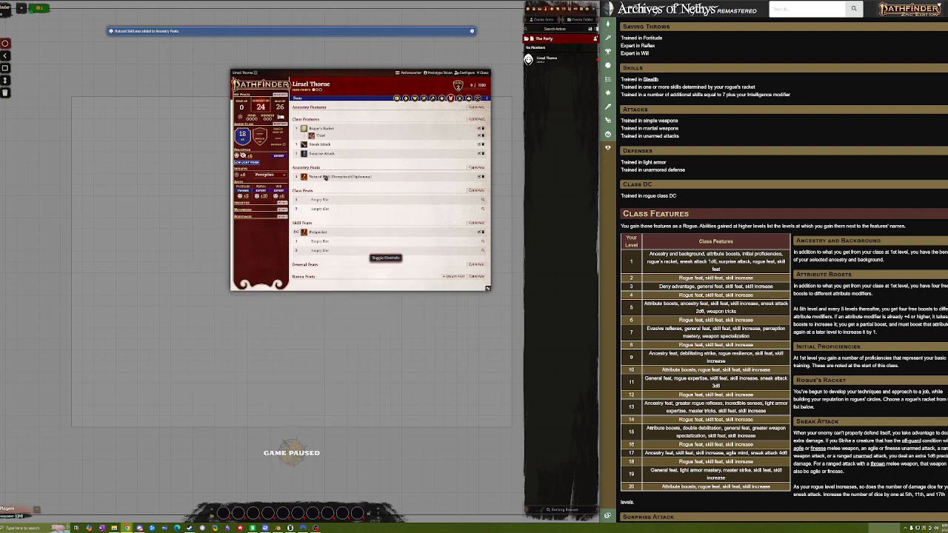
Check the character's skill proficiencies and return to the feats overview
click(433, 99)
click(425, 98)
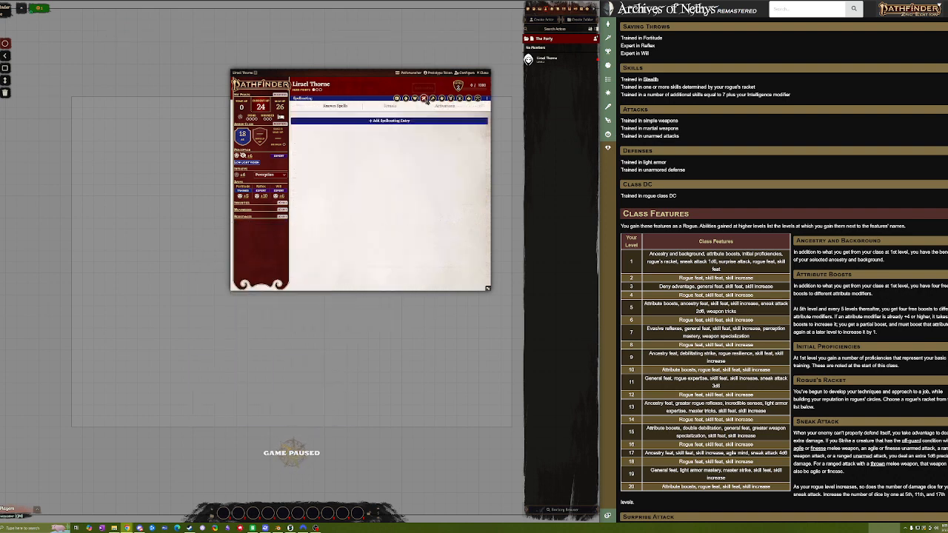
click(442, 99)
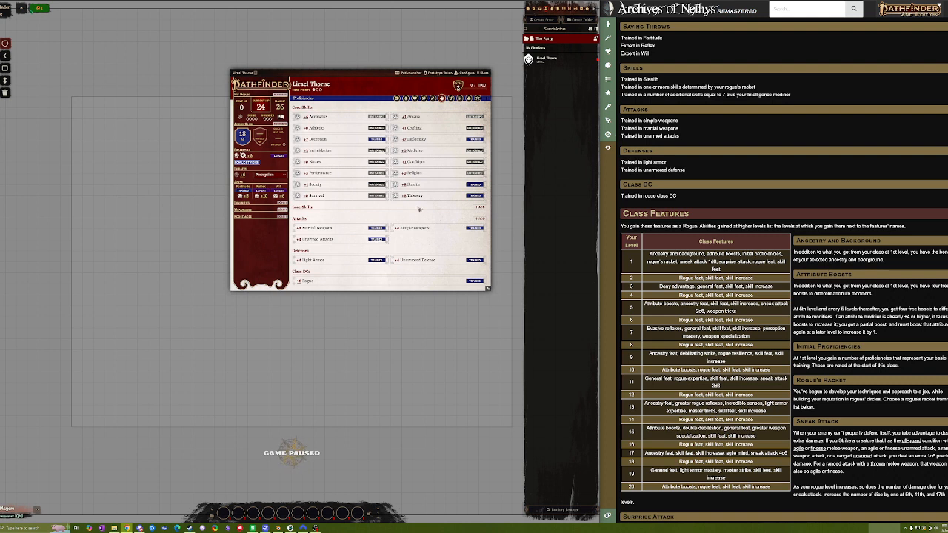
click(424, 97)
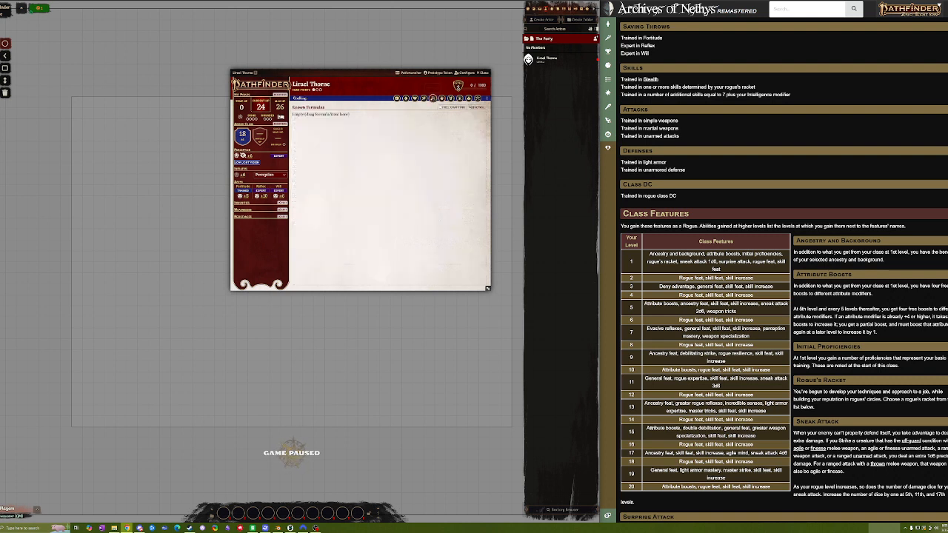
click(450, 98)
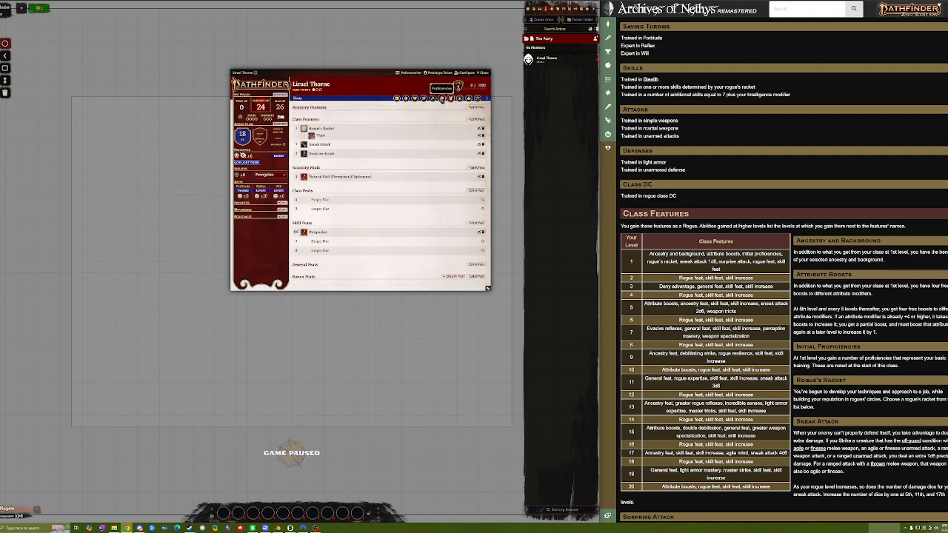
Bring up the class feat list for the empty level 1 slot and read the description of Tumble Behind (Rogue)
click(484, 200)
drag(287, 250, 386, 300)
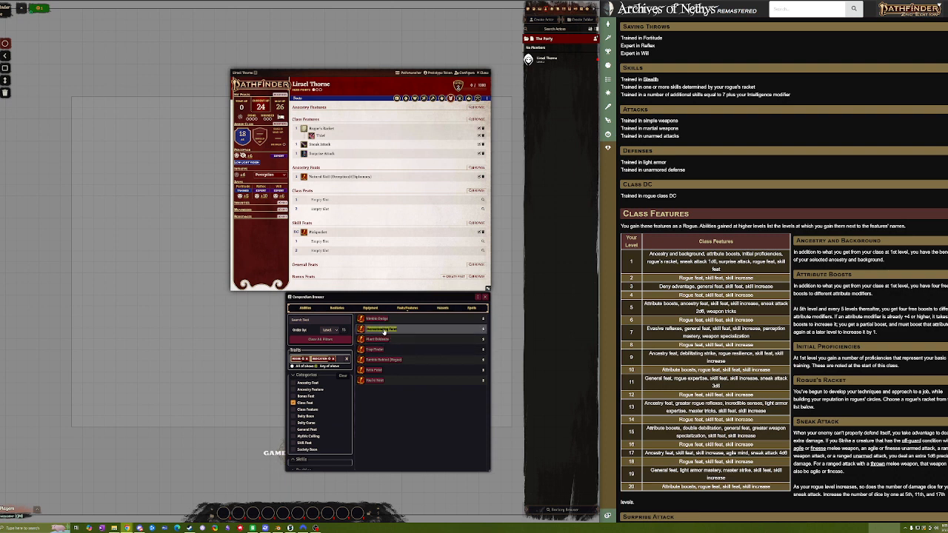
click(381, 358)
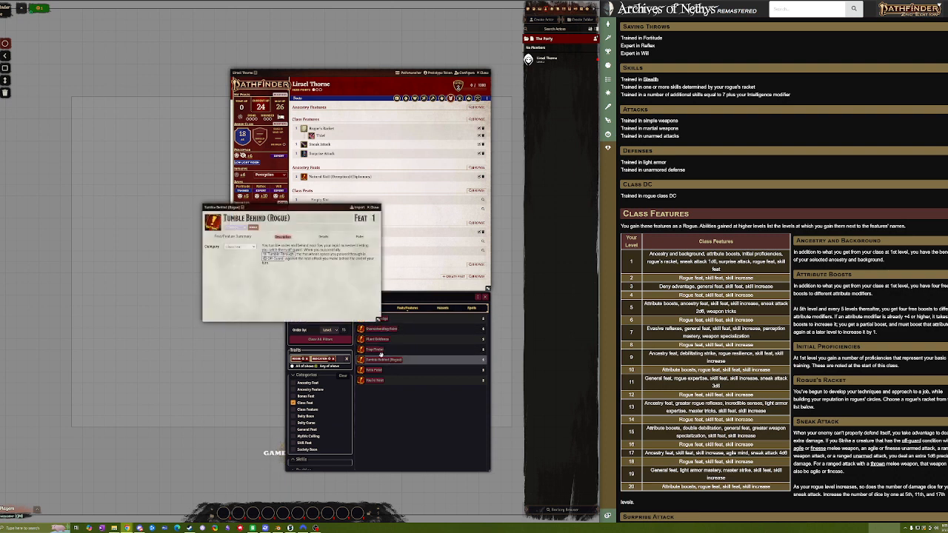
drag(276, 208, 394, 236)
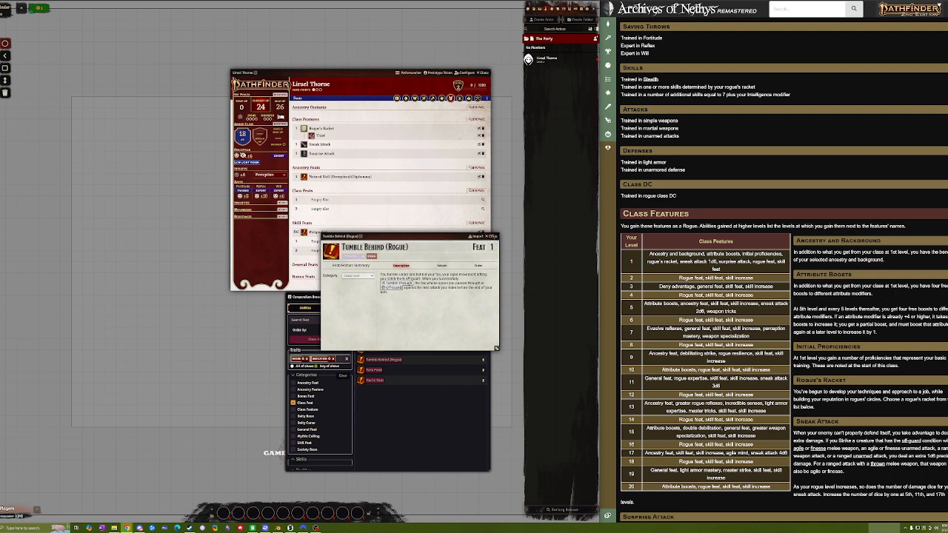
click(497, 238)
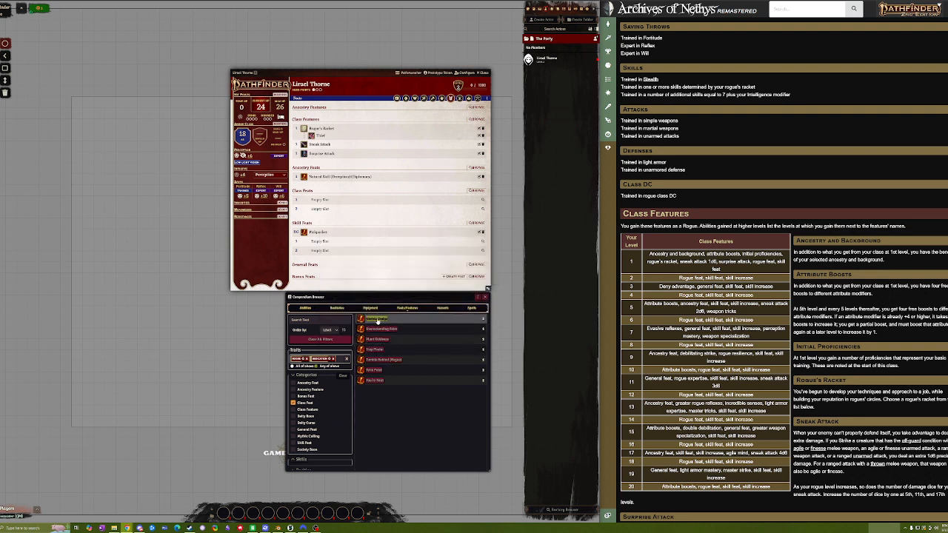
Reread the Tumble Behind (Rogue) description, sketching a temporary circular template on the scene and removing it
click(376, 360)
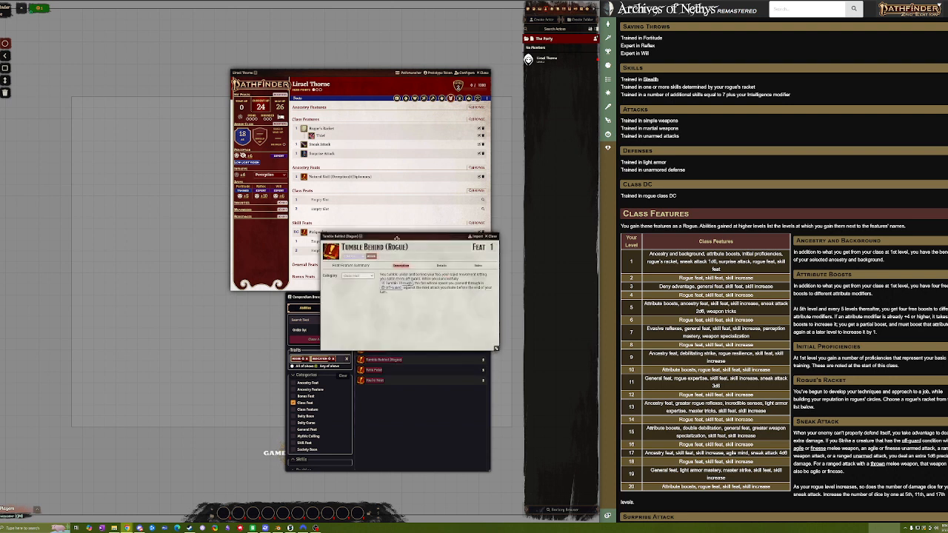
drag(398, 238, 395, 277)
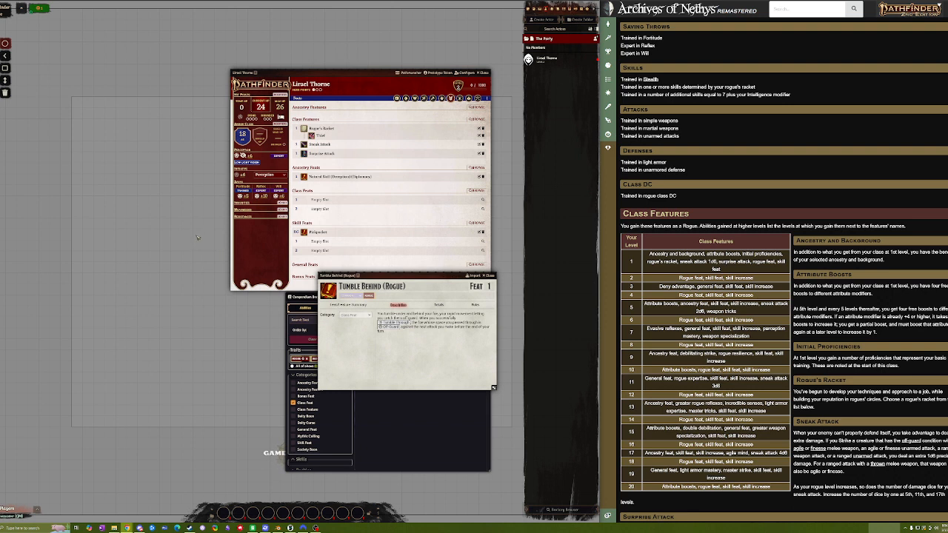
drag(186, 224, 233, 249)
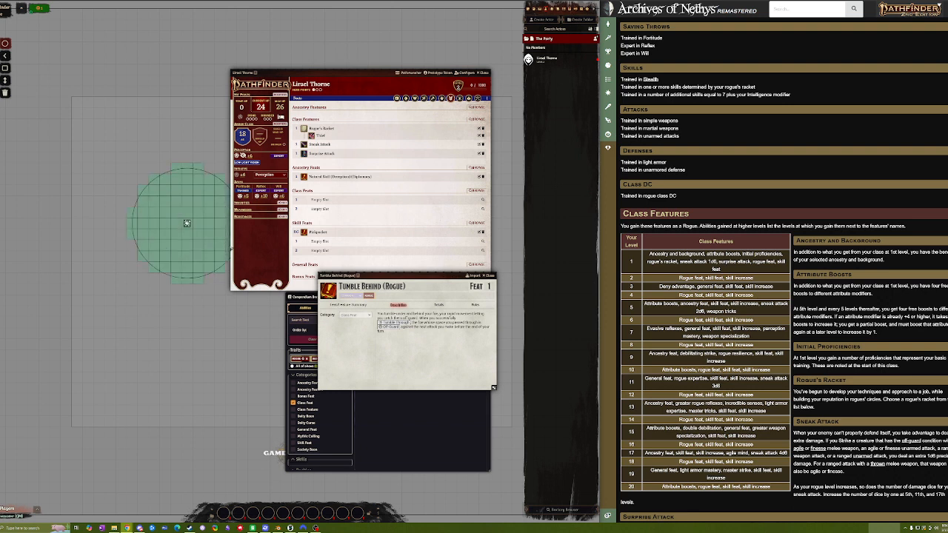
key(Delete)
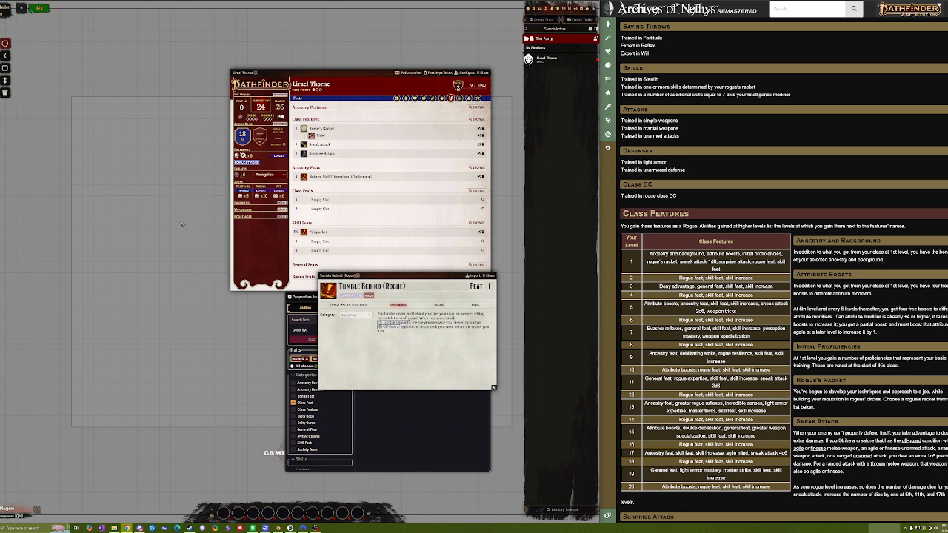
drag(394, 276, 334, 304)
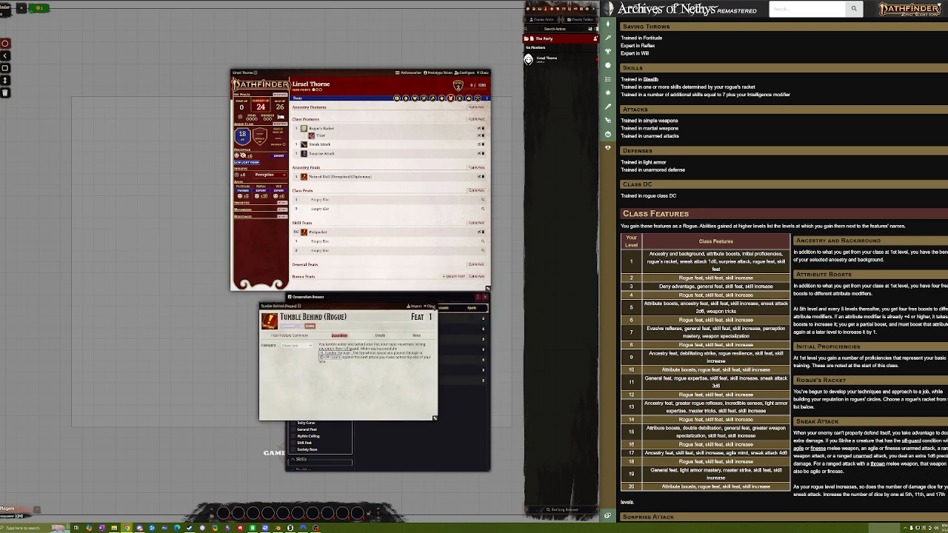
click(431, 306)
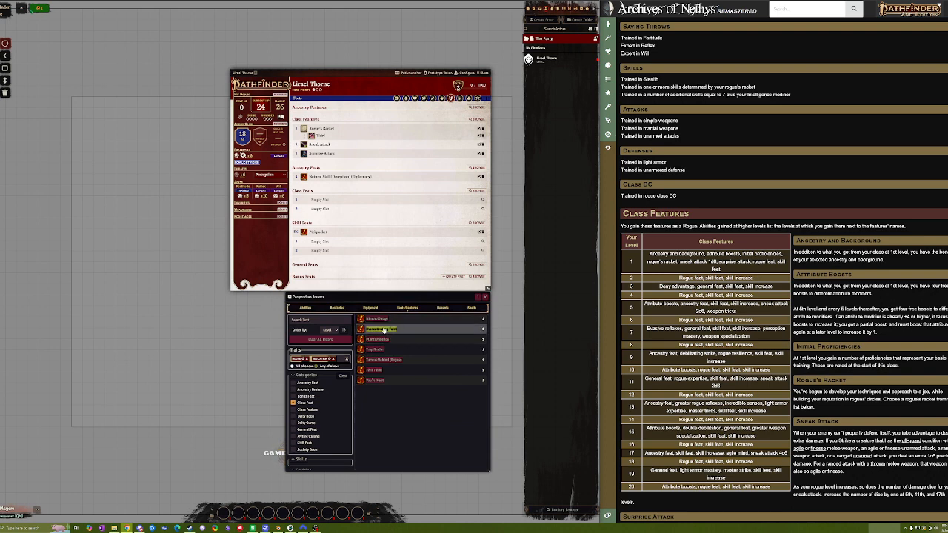
Read the descriptions of Overextending Feint and Nimble Dodge, including Nimble Dodge's trigger and effect text
click(382, 331)
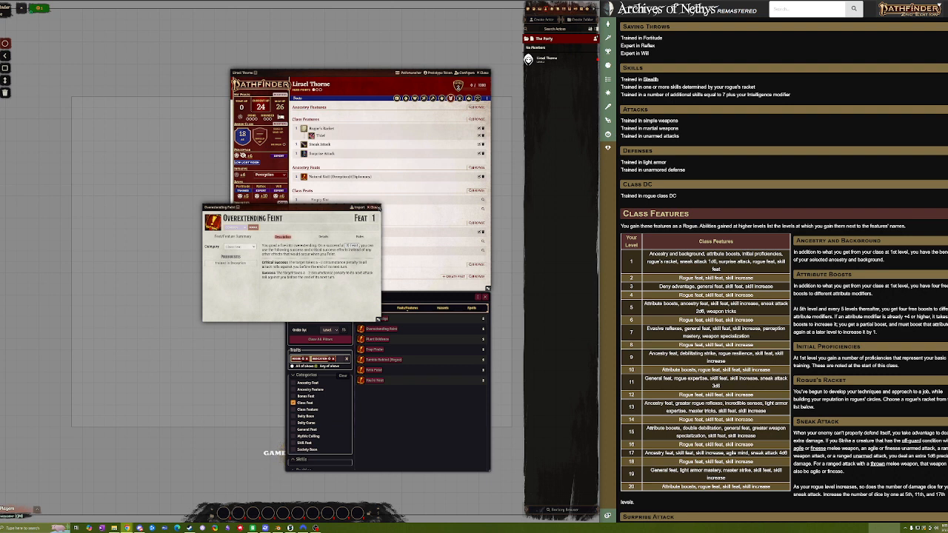
click(375, 207)
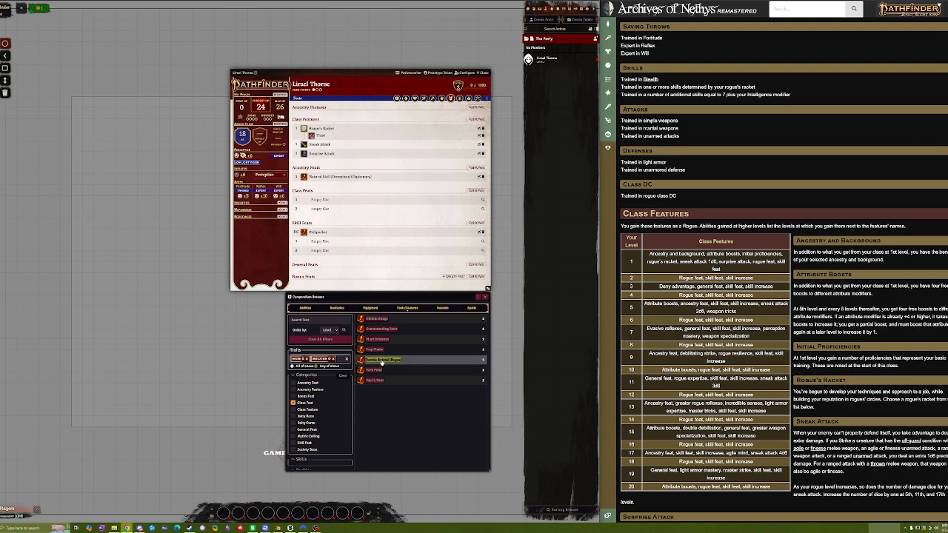
click(376, 320)
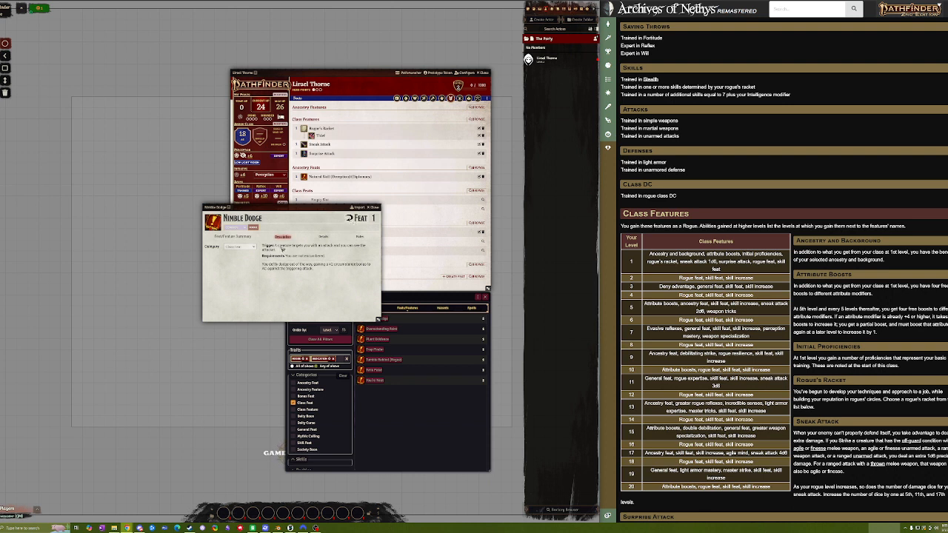
drag(276, 247, 294, 255)
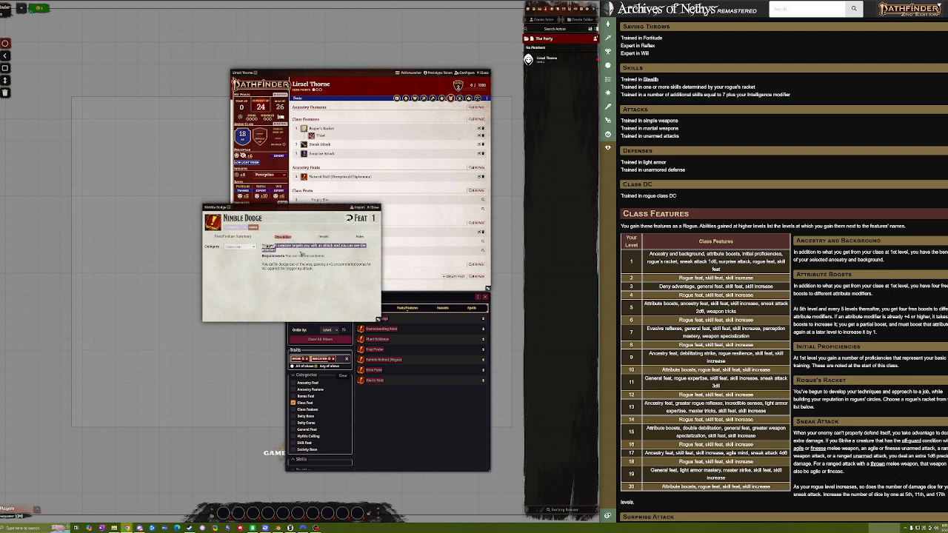
click(308, 250)
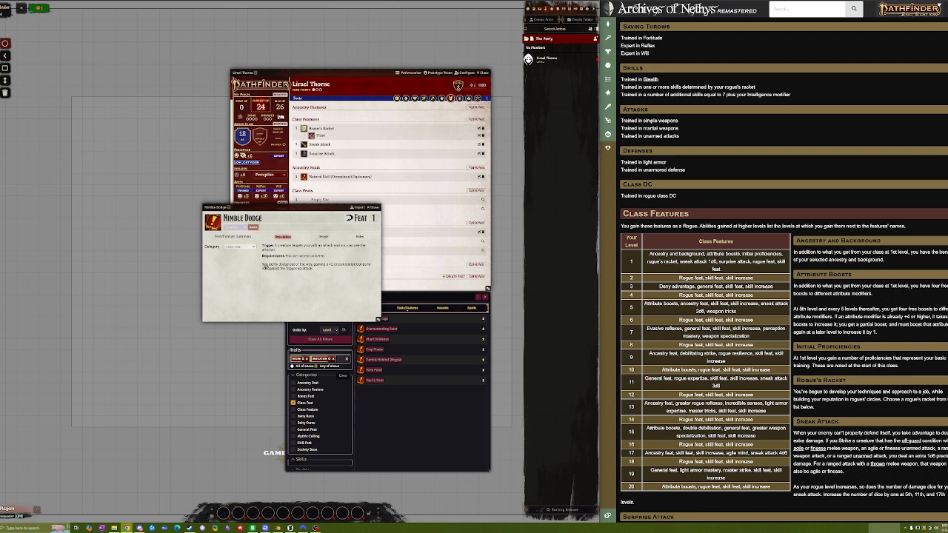
mouse_move(263, 265)
mouse_down()
mouse_move(325, 273)
mouse_move(262, 265)
mouse_up()
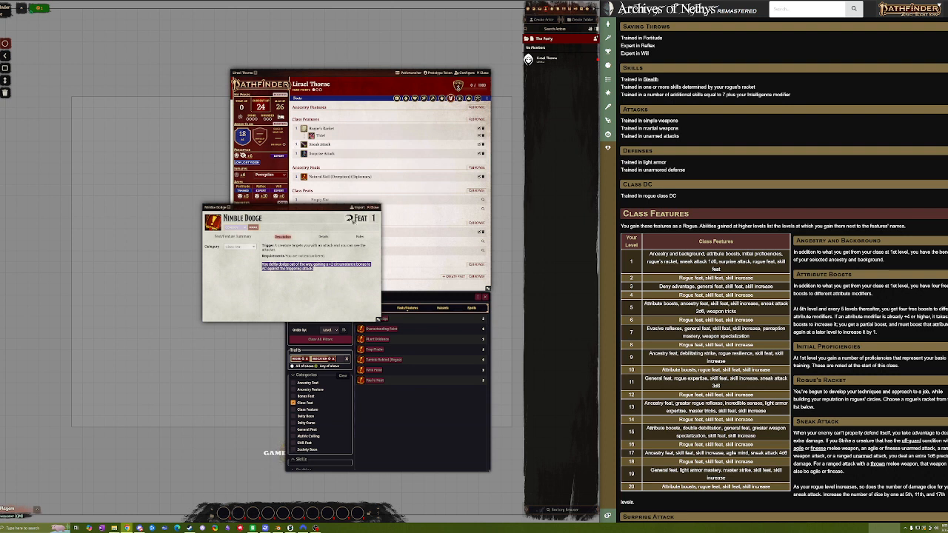
click(374, 208)
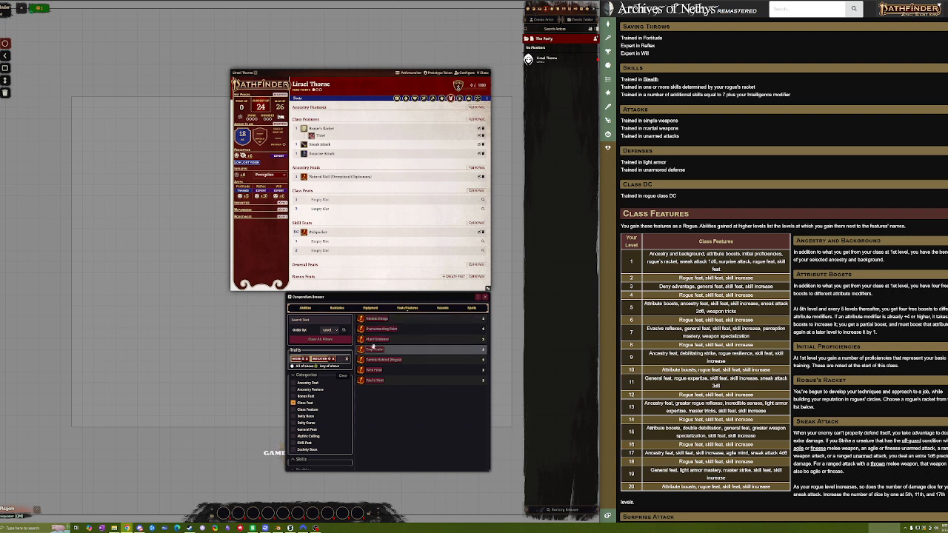
Add Tumble Behind (Rogue) to the level 1 class feat slot and close the feat list
drag(376, 362, 326, 201)
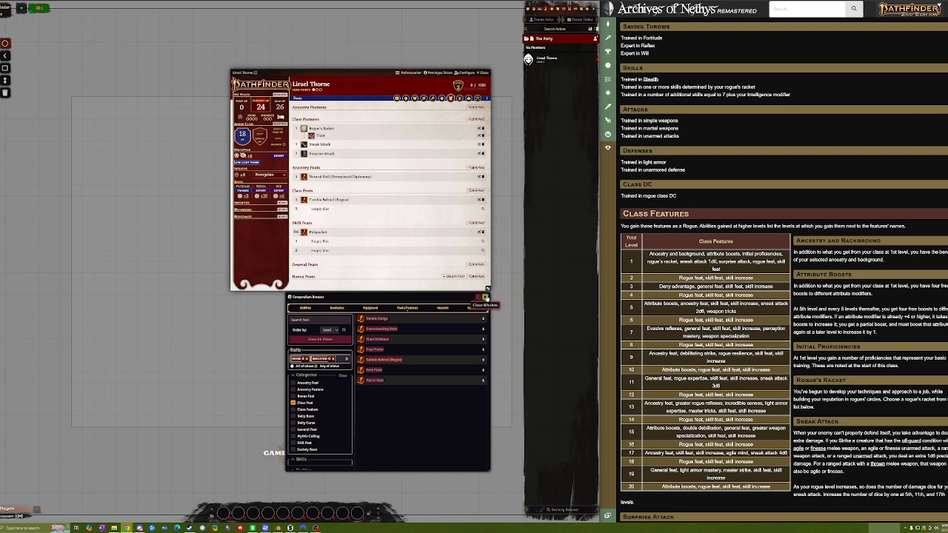
click(485, 297)
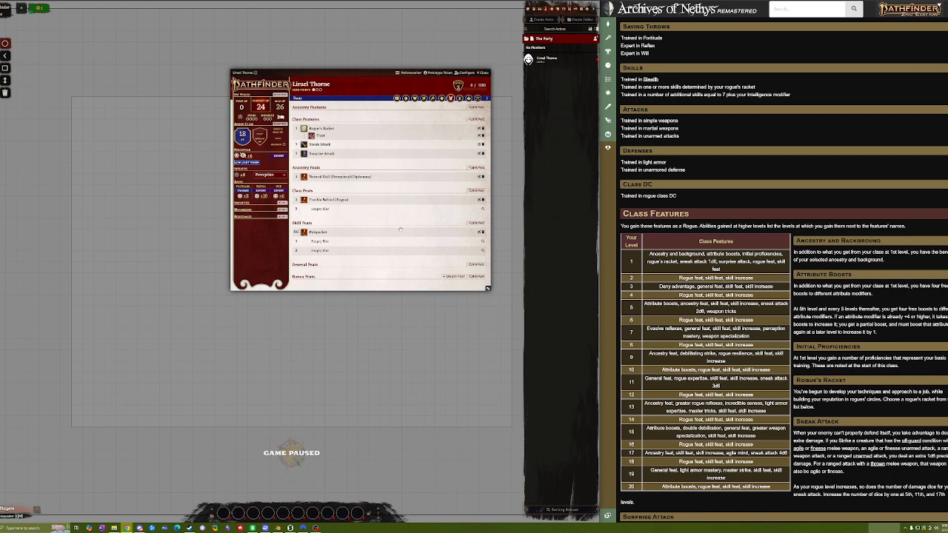
Bring up the class feat list for the empty level 2 slot and look through the rogue feats and archetype dedications
click(483, 209)
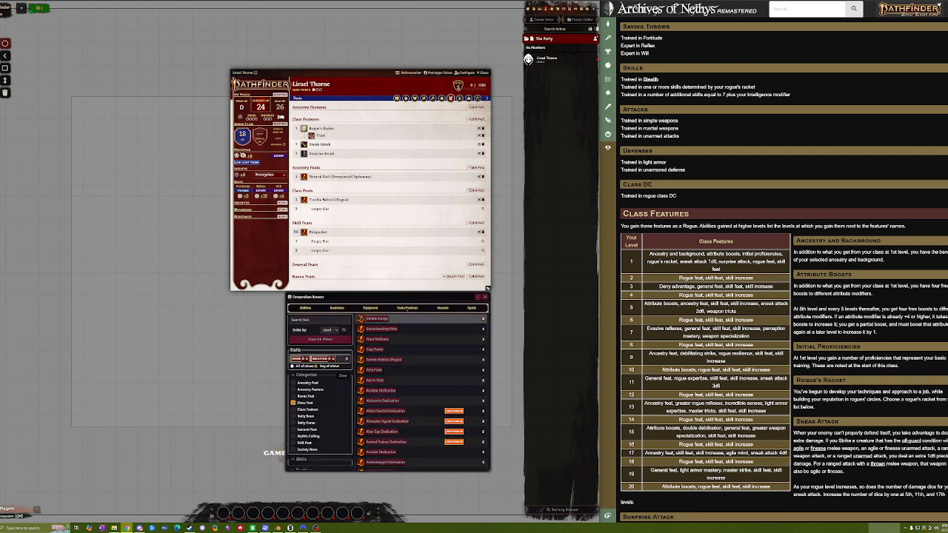
drag(375, 297, 317, 195)
scroll(391, 244, down, 9)
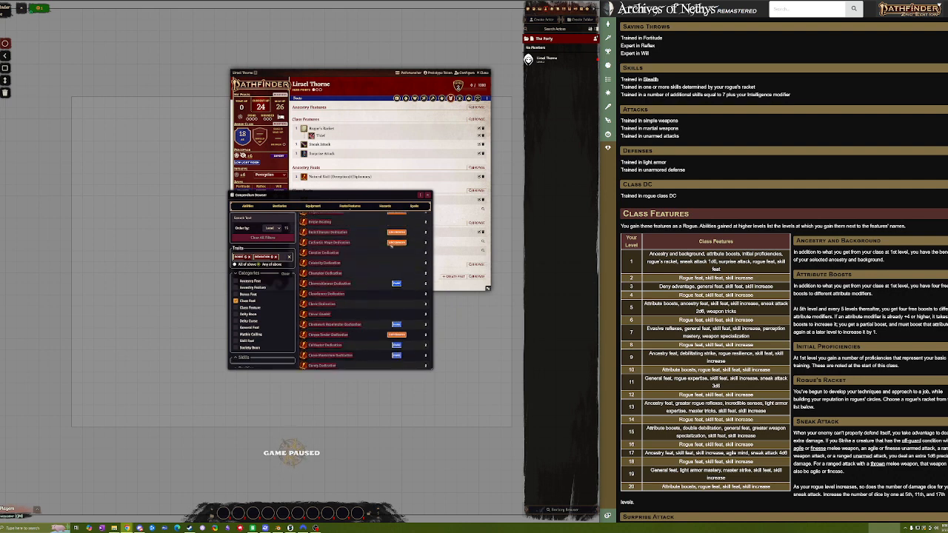
scroll(388, 245, down, 10)
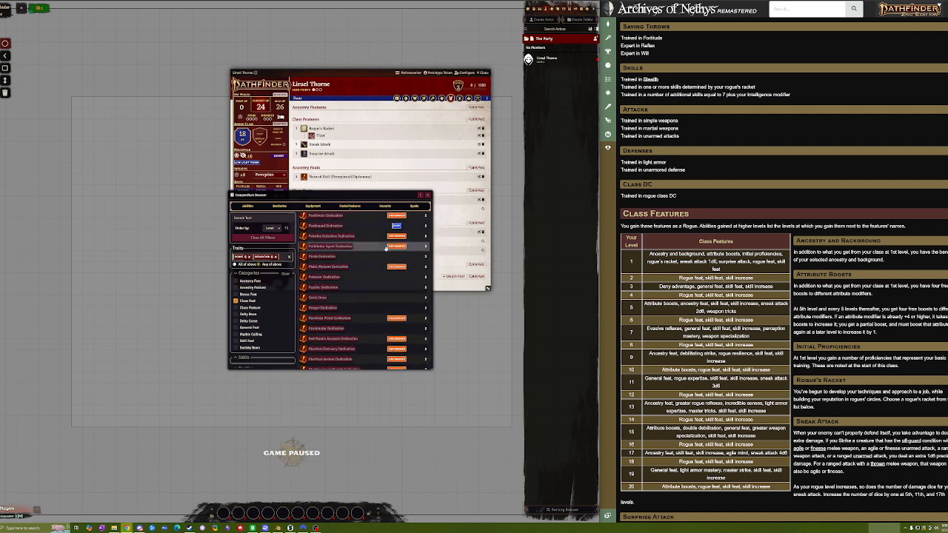
scroll(380, 258, down, 10)
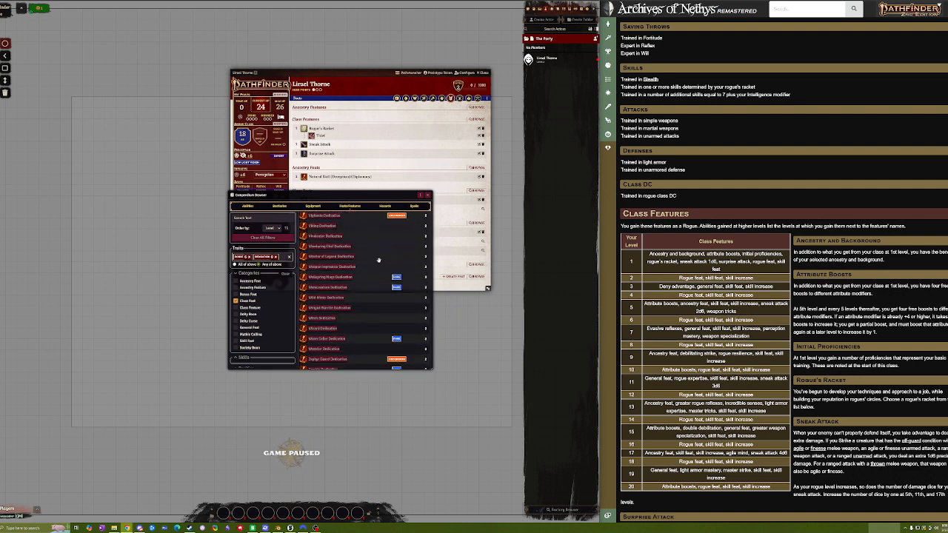
scroll(338, 319, up, 5)
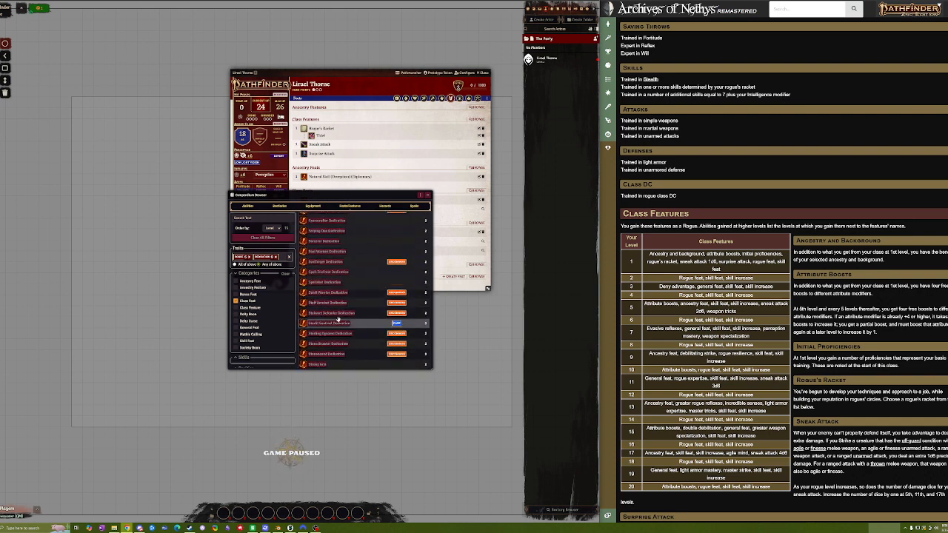
scroll(338, 319, up, 10)
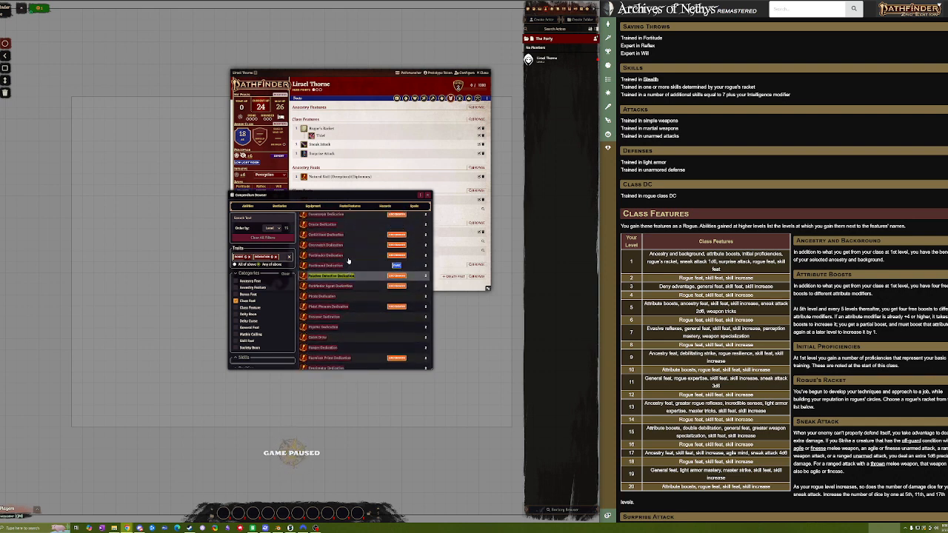
scroll(331, 253, up, 4)
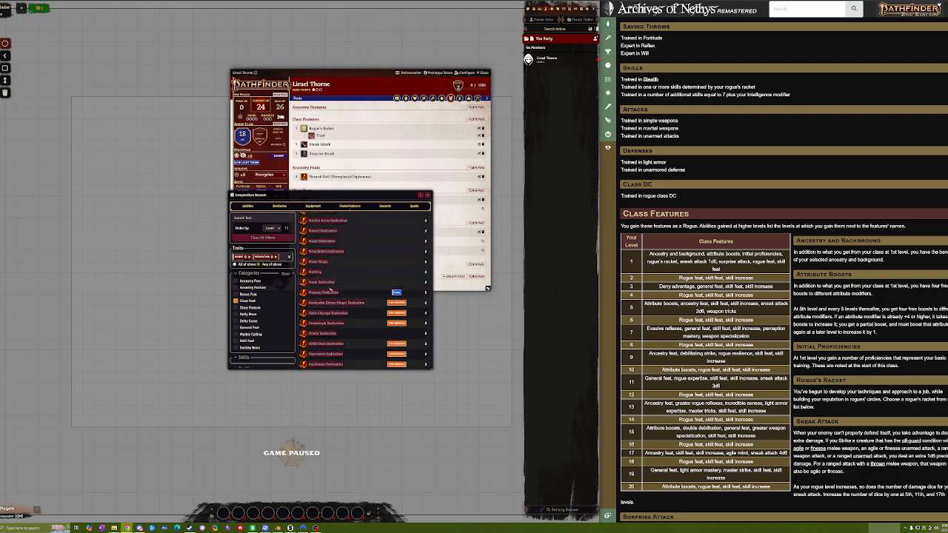
scroll(331, 285, down, 3)
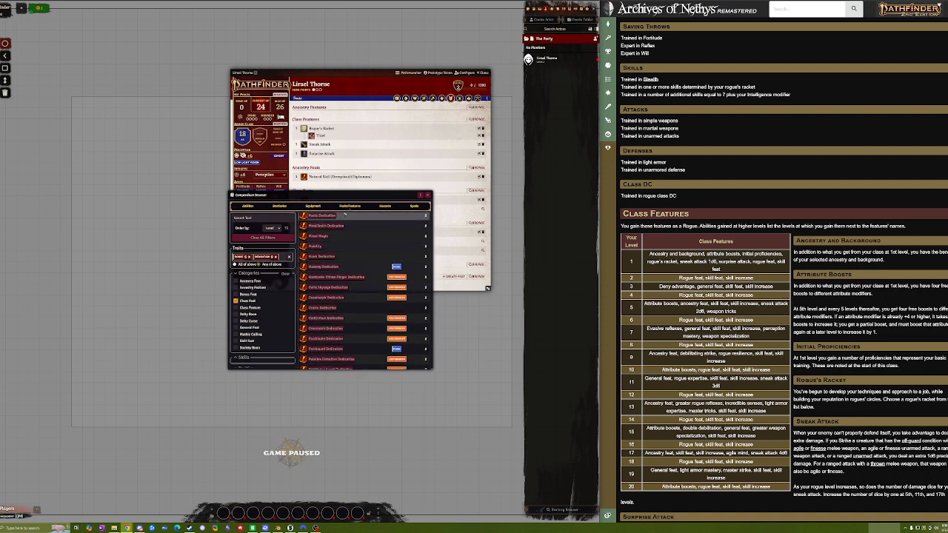
drag(329, 195, 381, 217)
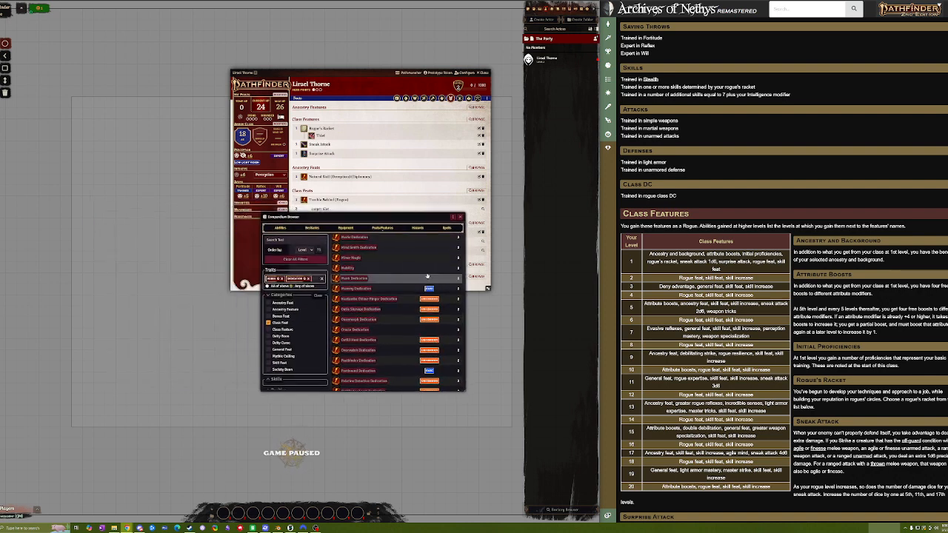
Look through the remaining dedications in the class feat list and read the Monk Dedication description
scroll(346, 275, down, 5)
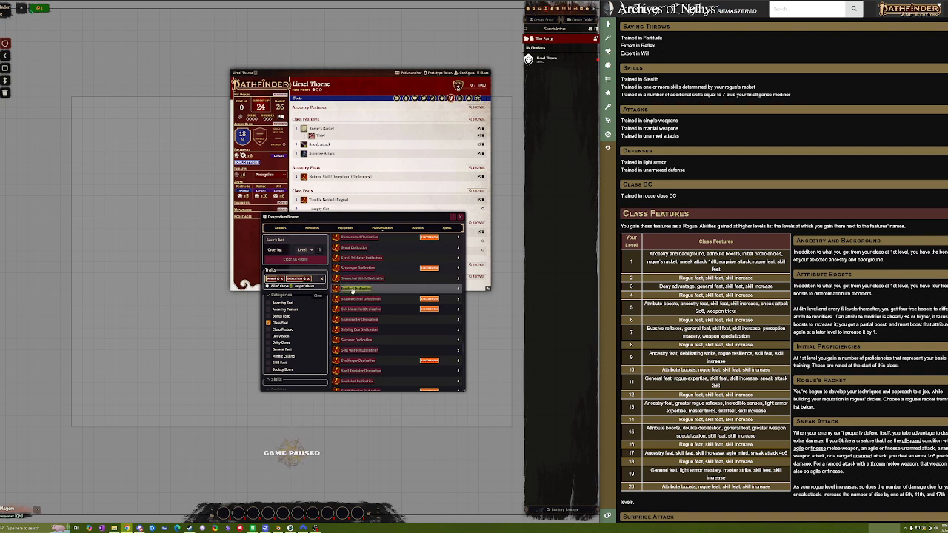
scroll(353, 290, down, 3)
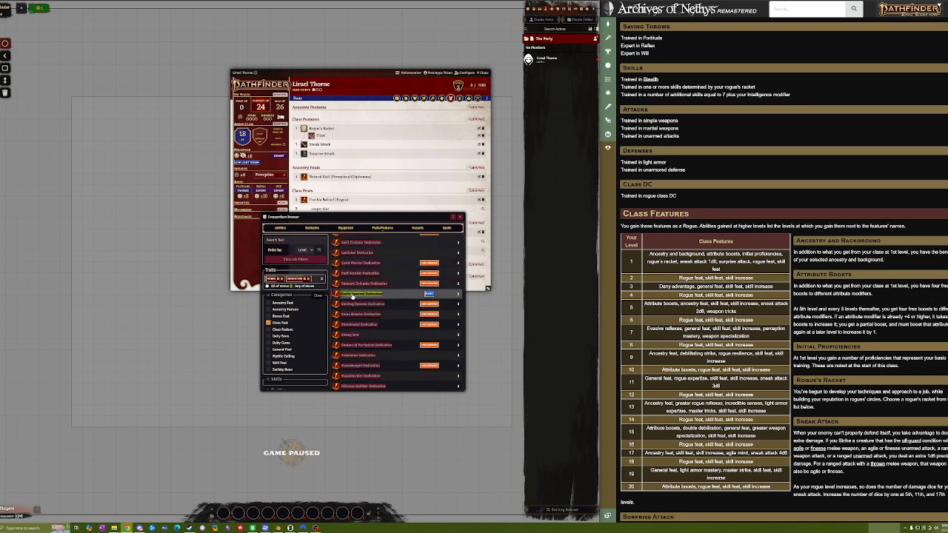
scroll(352, 297, down, 5)
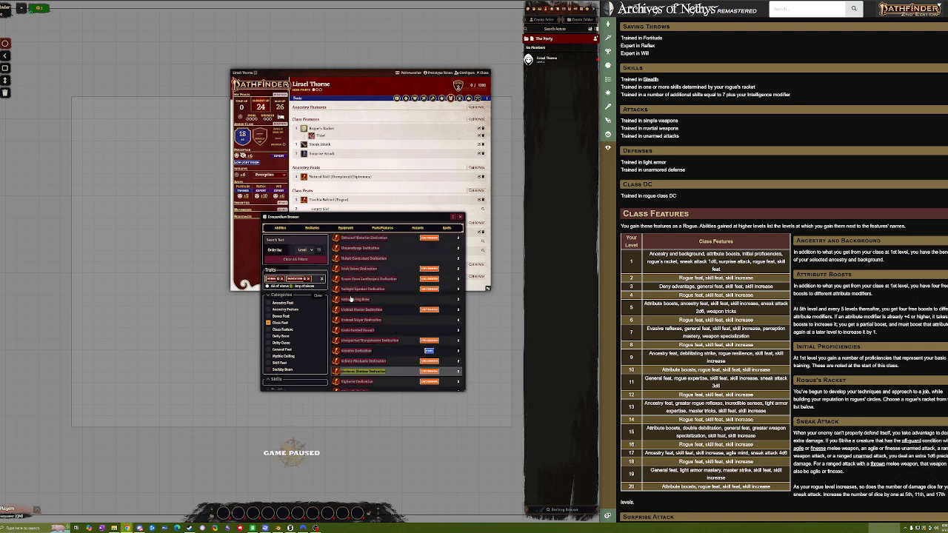
scroll(352, 300, up, 10)
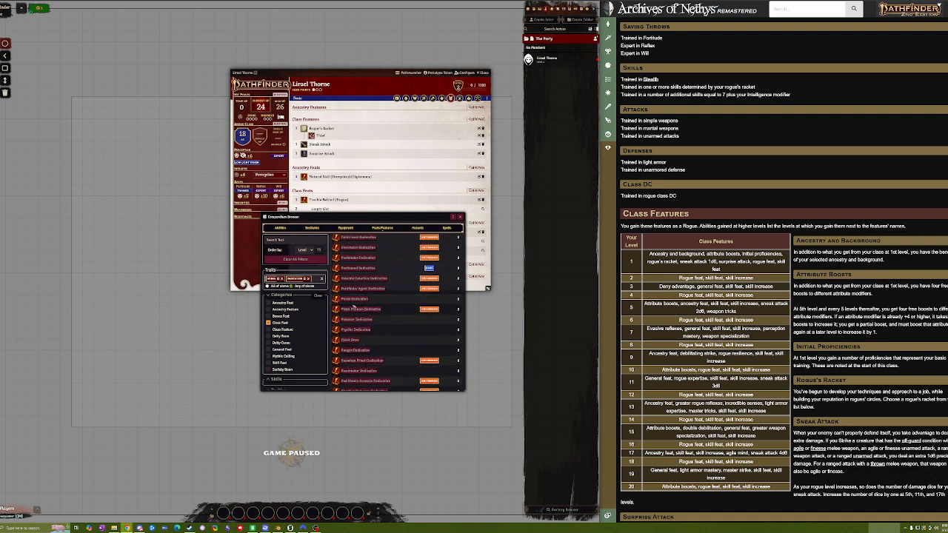
scroll(353, 306, up, 5)
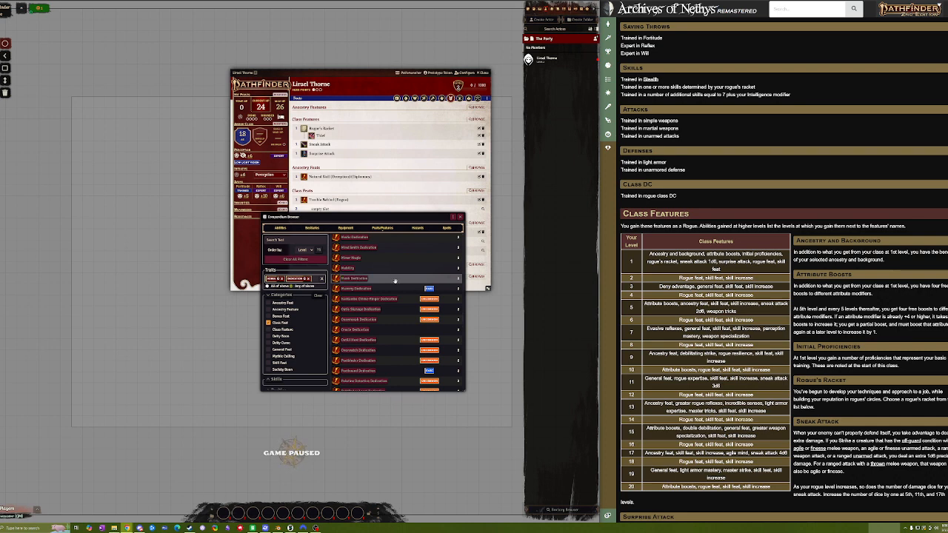
click(395, 280)
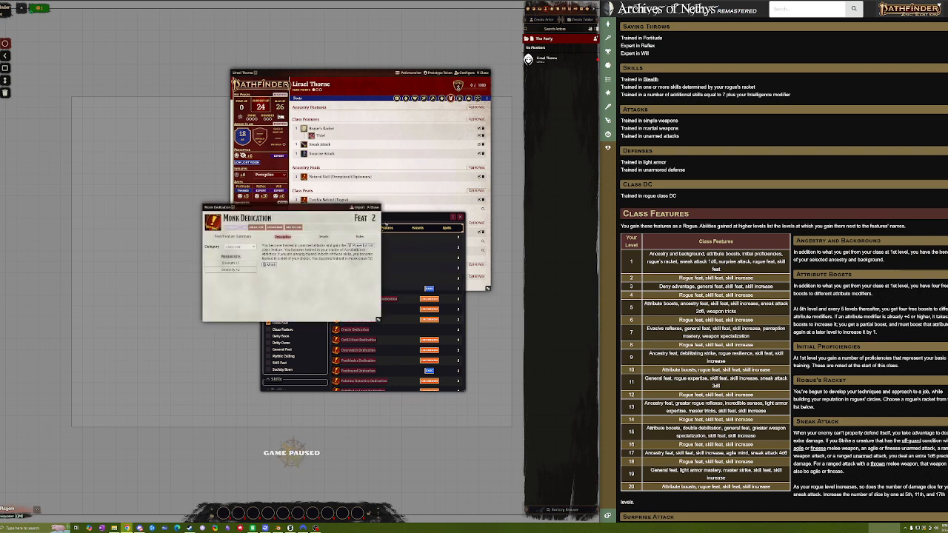
click(375, 208)
Read the Ranger Dedication description and the Hunt Prey action it links to
scroll(358, 297, down, 2)
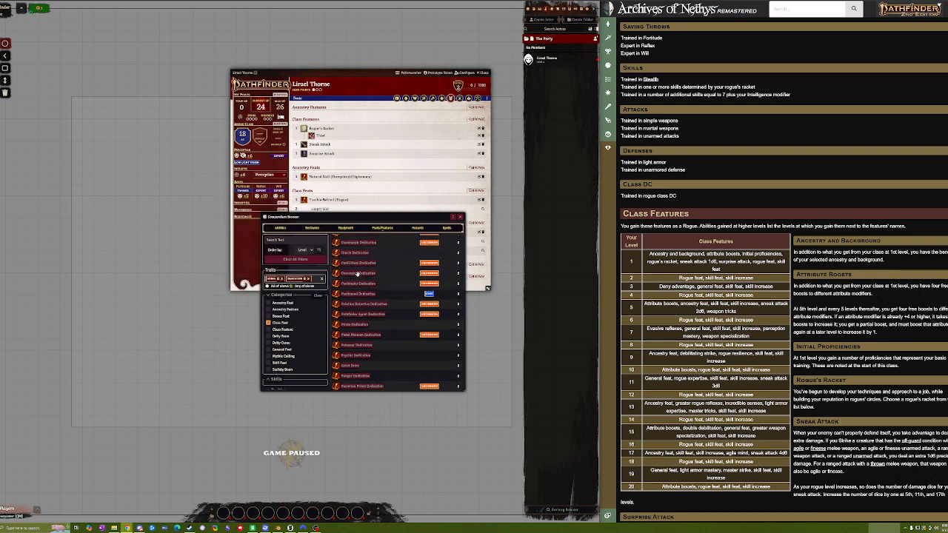
scroll(357, 289, down, 2)
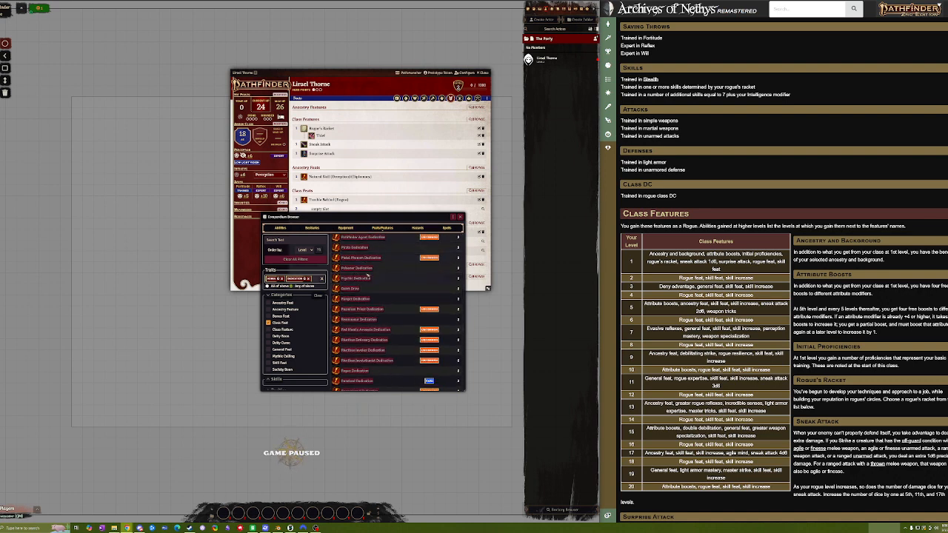
scroll(374, 254, down, 1)
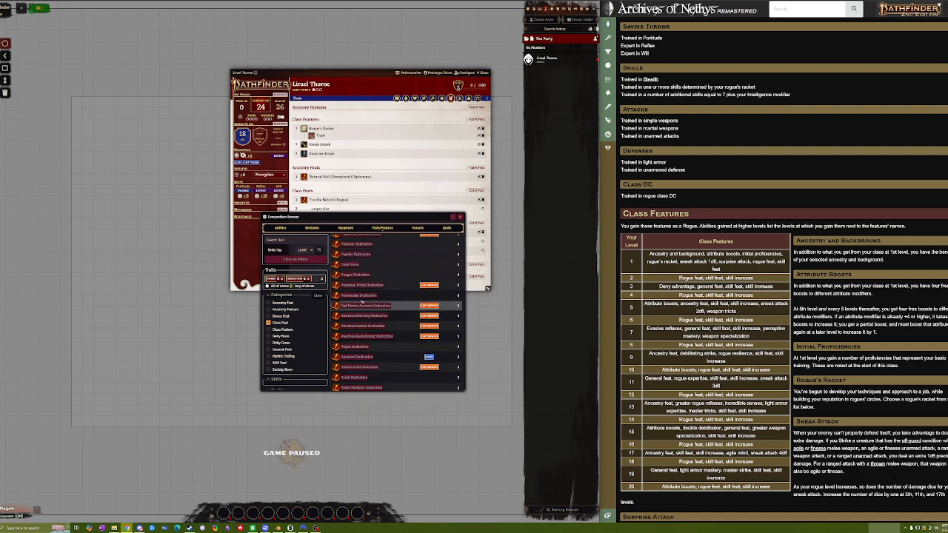
click(363, 253)
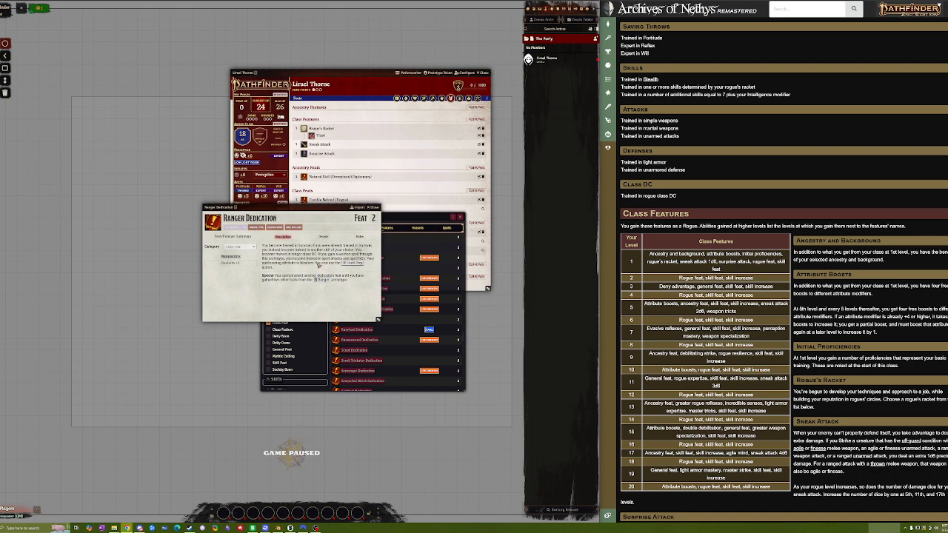
drag(316, 263, 359, 265)
click(348, 263)
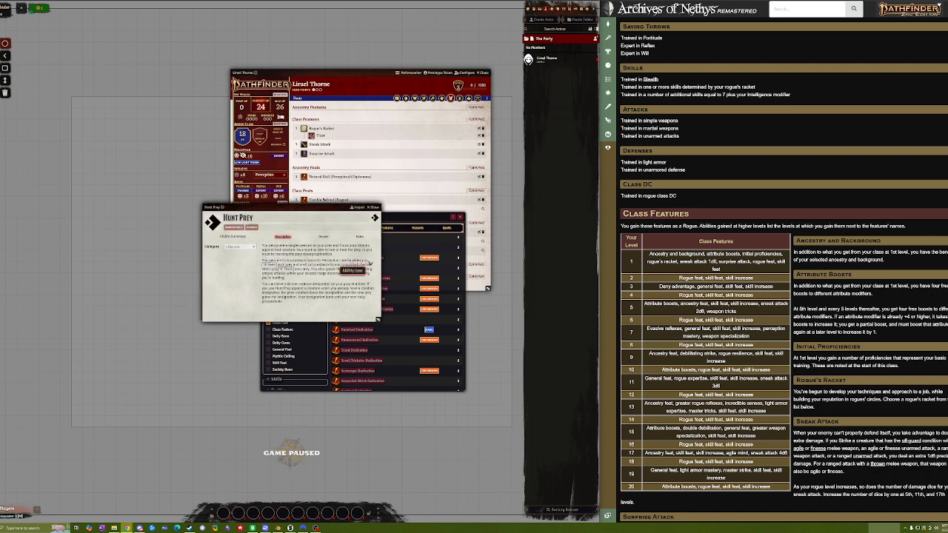
click(374, 209)
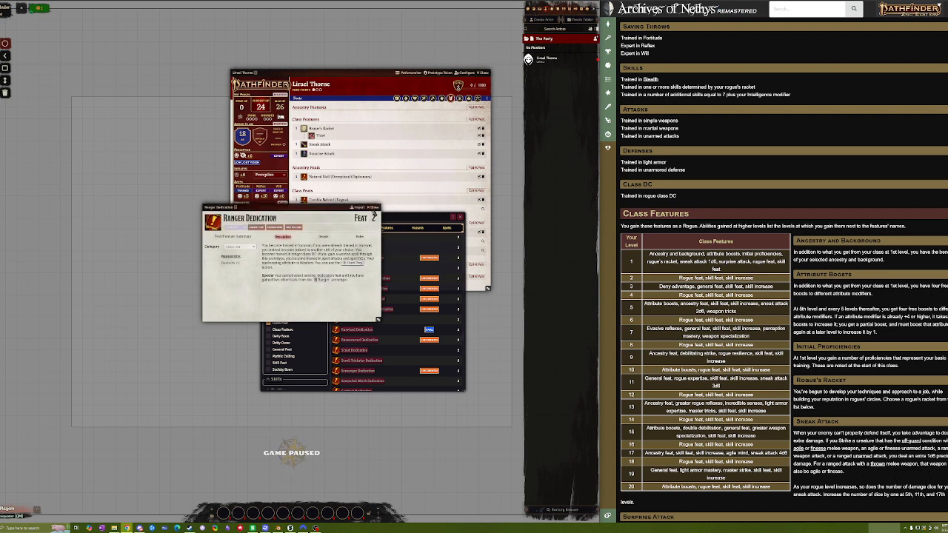
click(375, 208)
Read the Rogue Dedication description in the class feat list and close it
scroll(362, 297, down, 3)
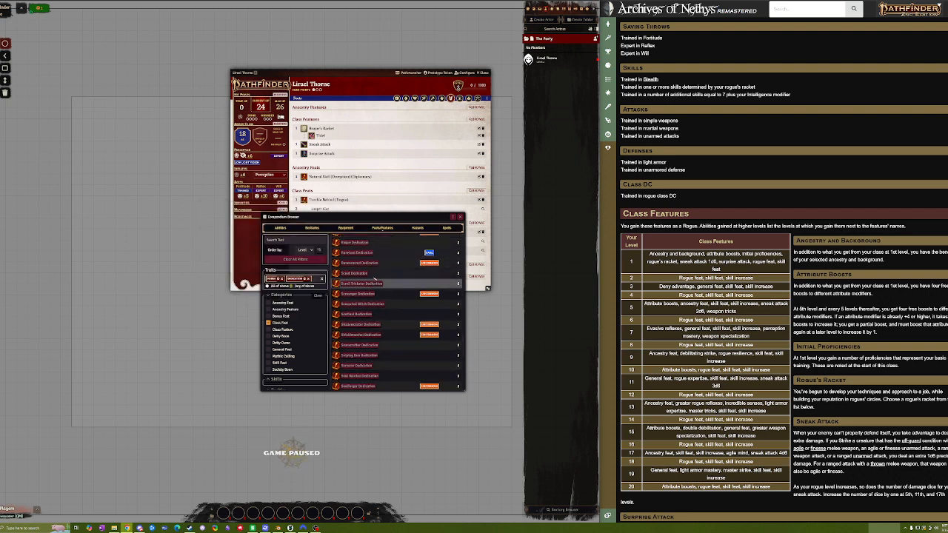
click(361, 245)
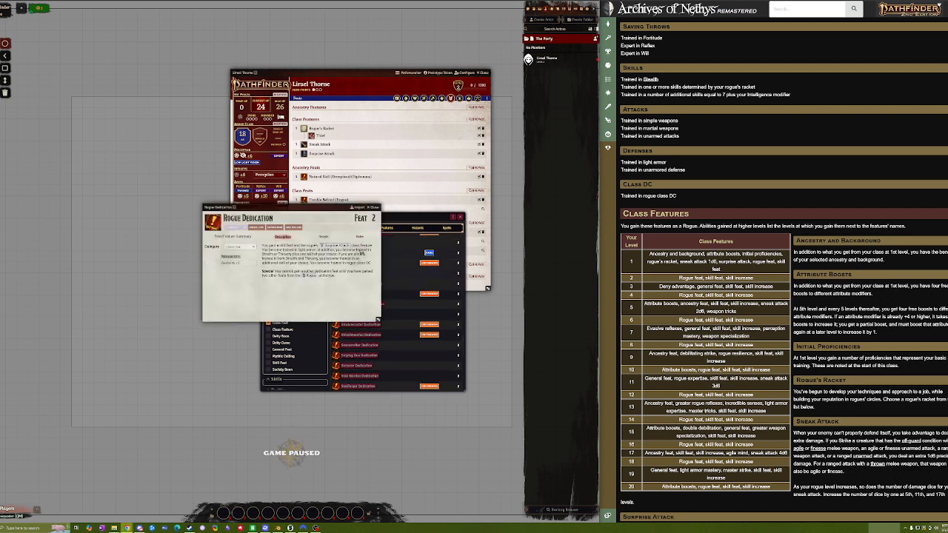
click(376, 208)
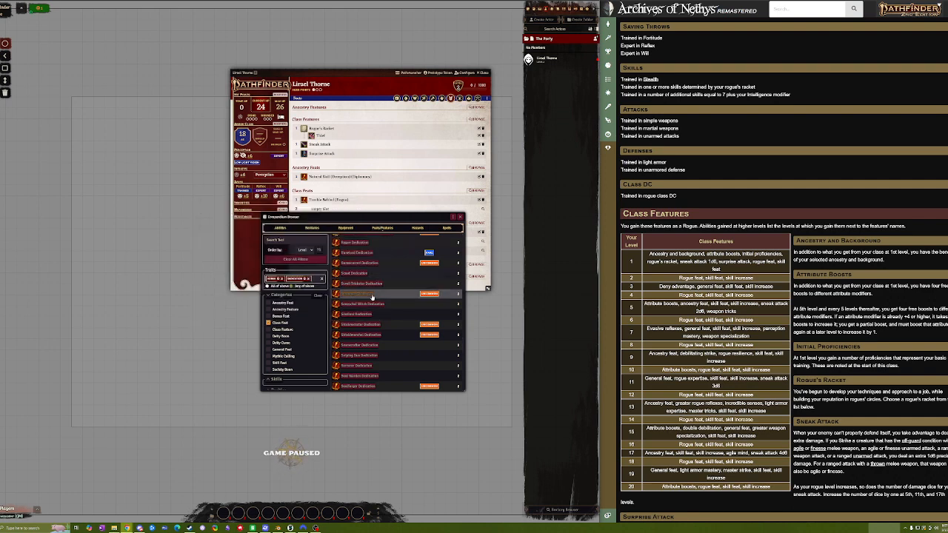
Go back through the class feat list from its beginning and read Clever Gambit's prerequisite, trigger and effect
scroll(369, 303, up, 8)
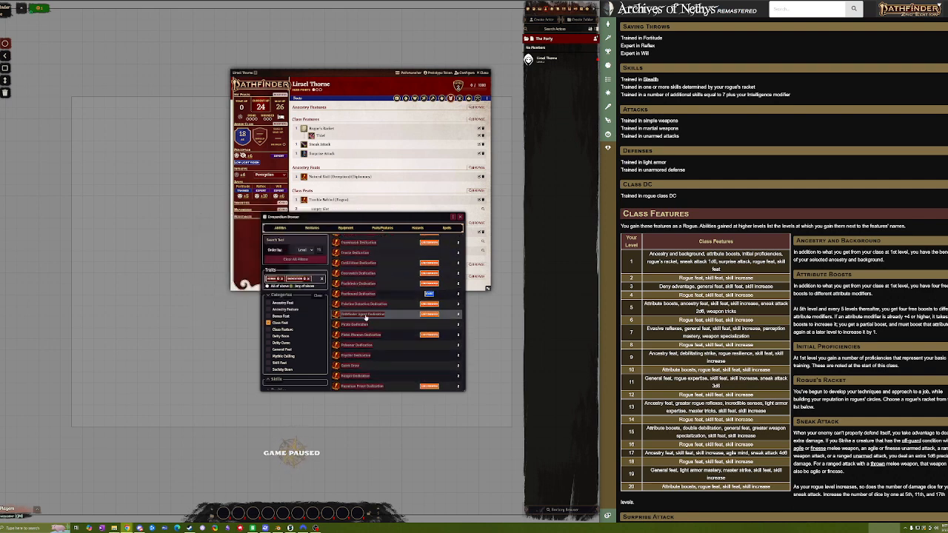
scroll(366, 319, up, 5)
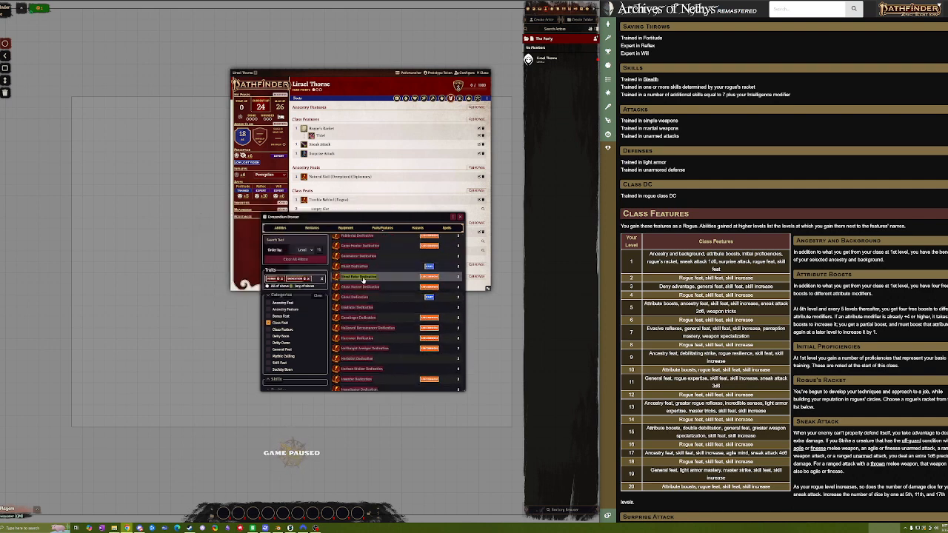
scroll(363, 297, up, 5)
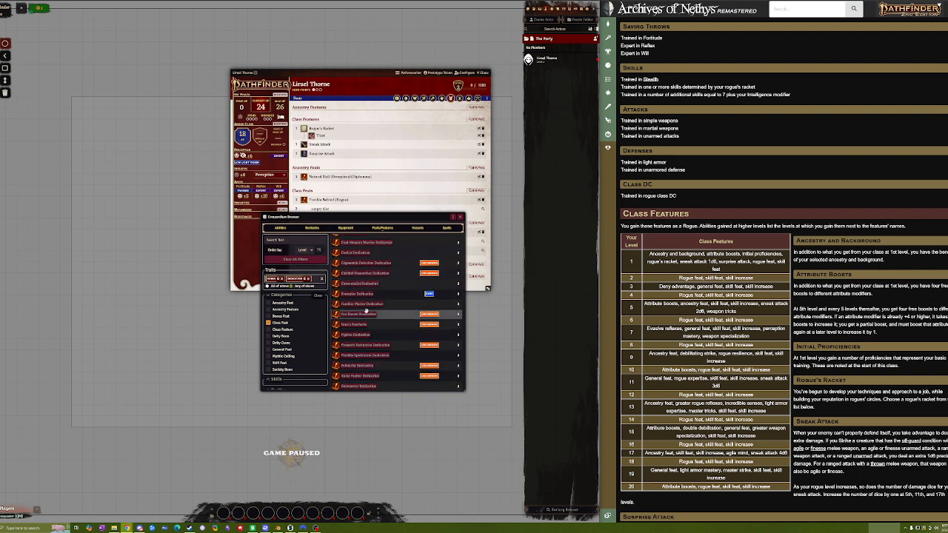
scroll(362, 309, up, 6)
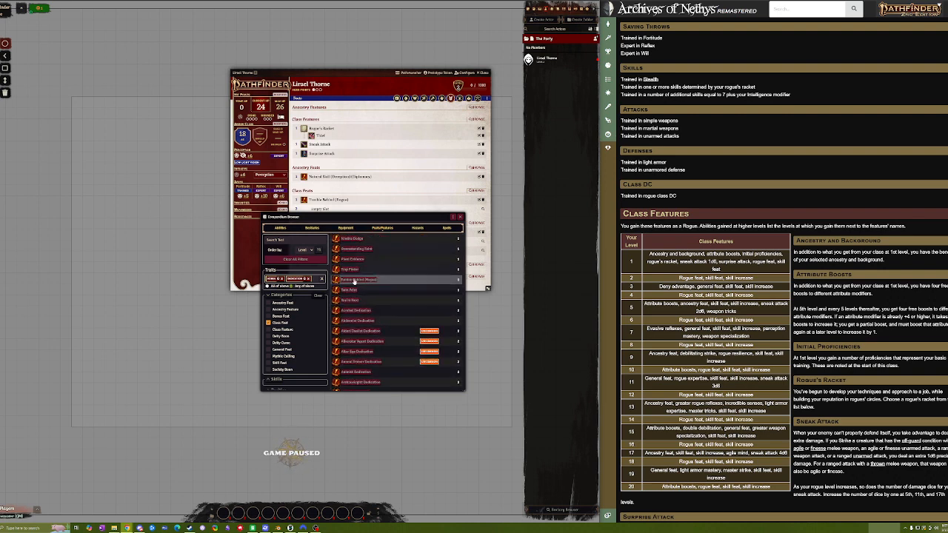
scroll(362, 282, down, 2)
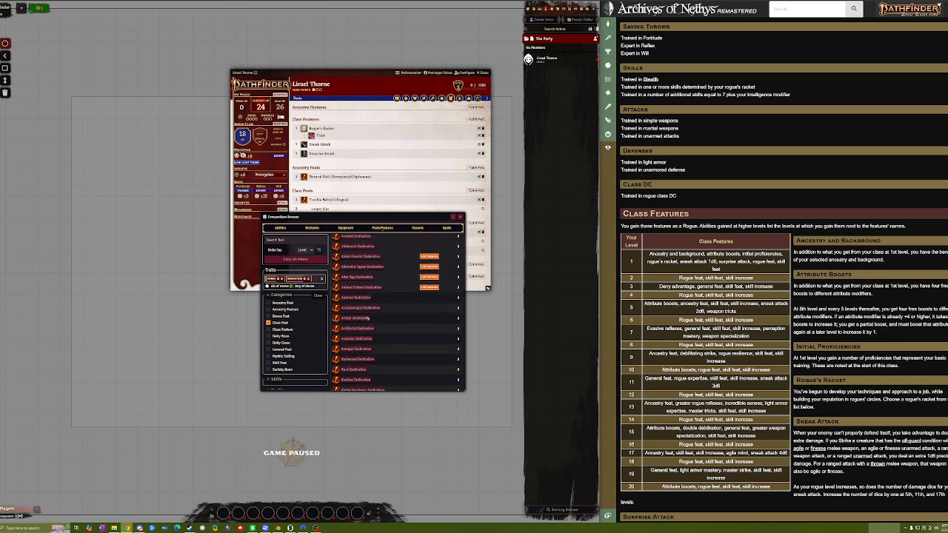
scroll(364, 286, up, 1)
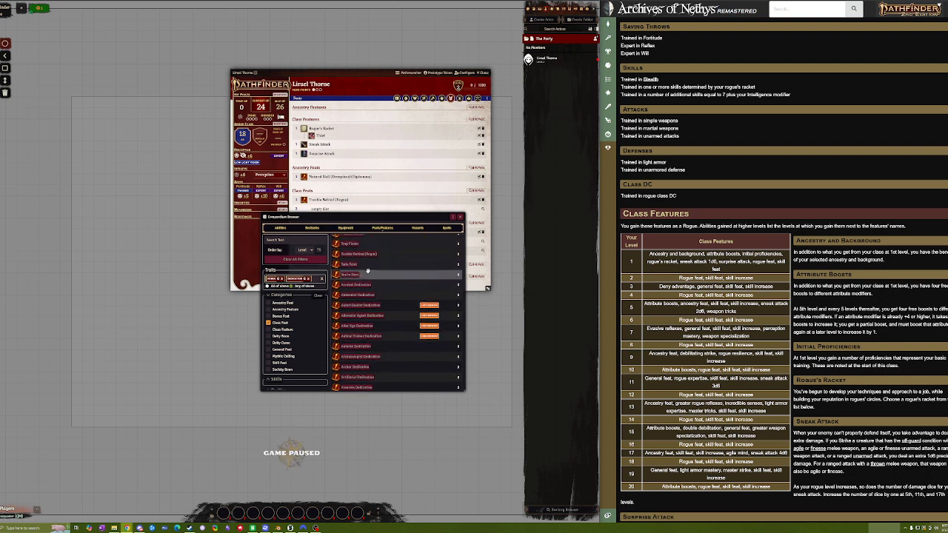
scroll(364, 287, down, 5)
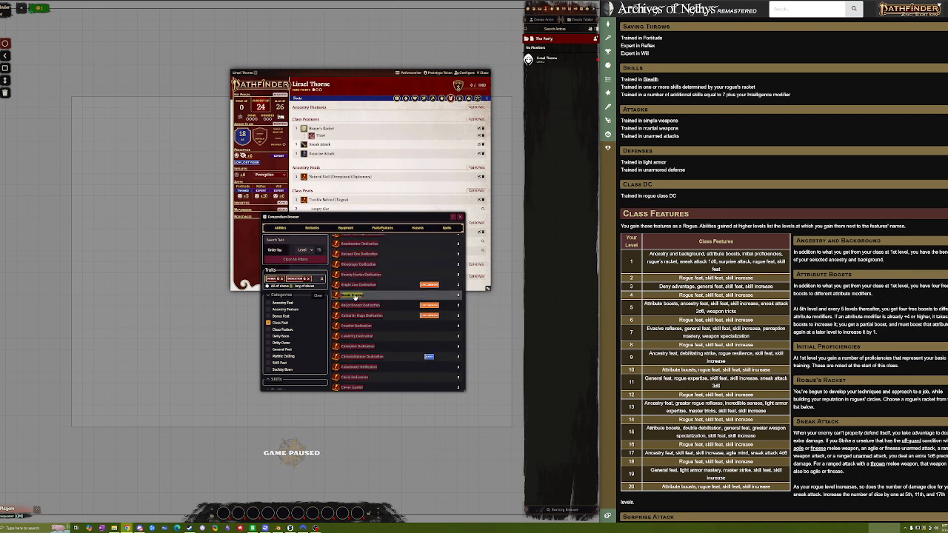
scroll(374, 300, down, 2)
scroll(375, 300, down, 2)
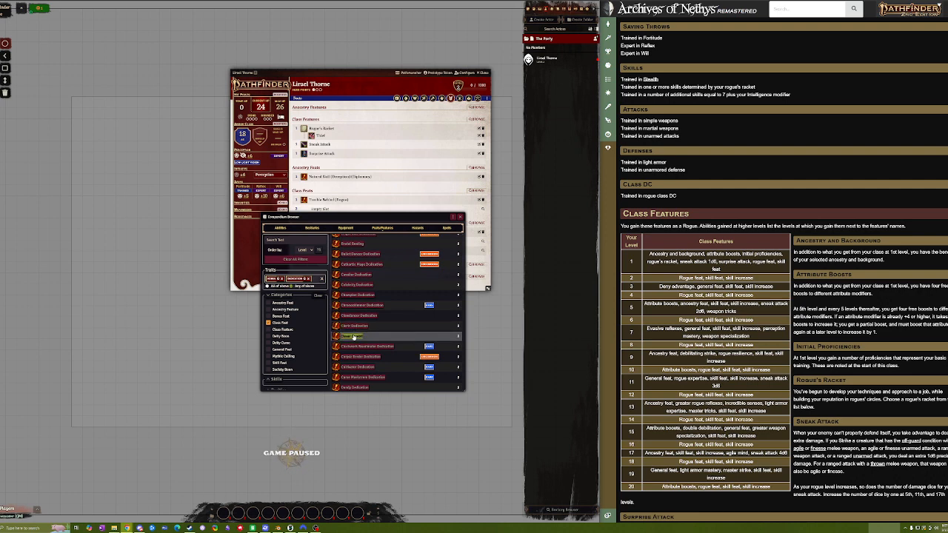
click(354, 337)
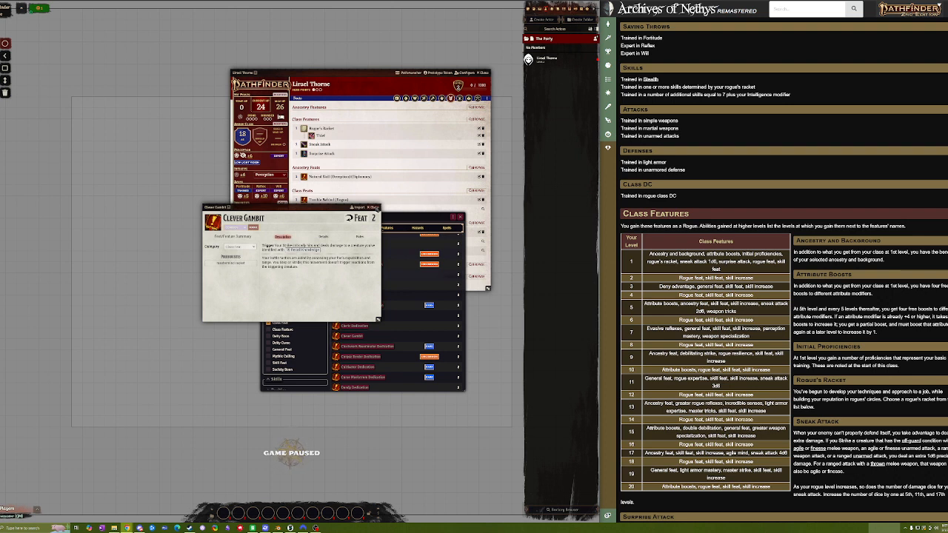
click(377, 207)
Remove the Dedication trait filter from the class feat list, keeping the Rogue trait, and look through the rogue feats
scroll(362, 313, down, 2)
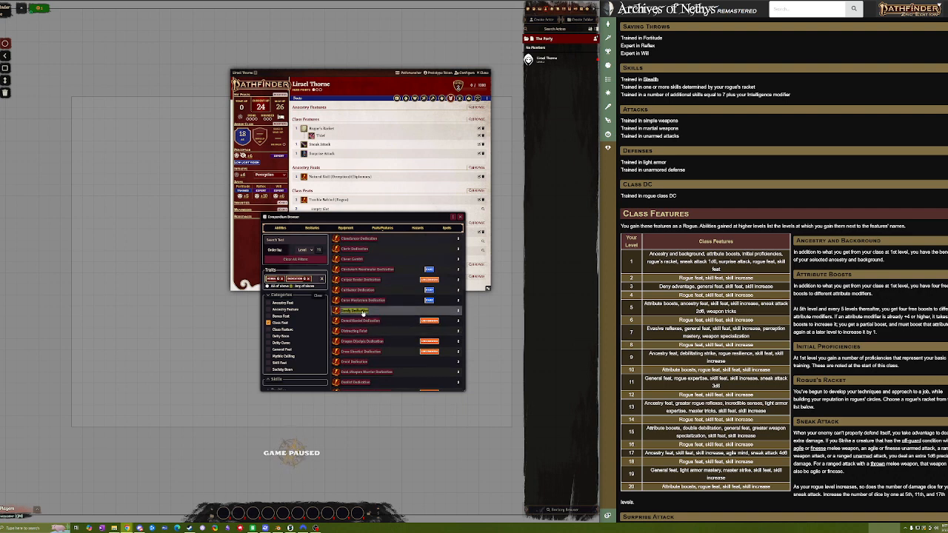
scroll(365, 314, down, 2)
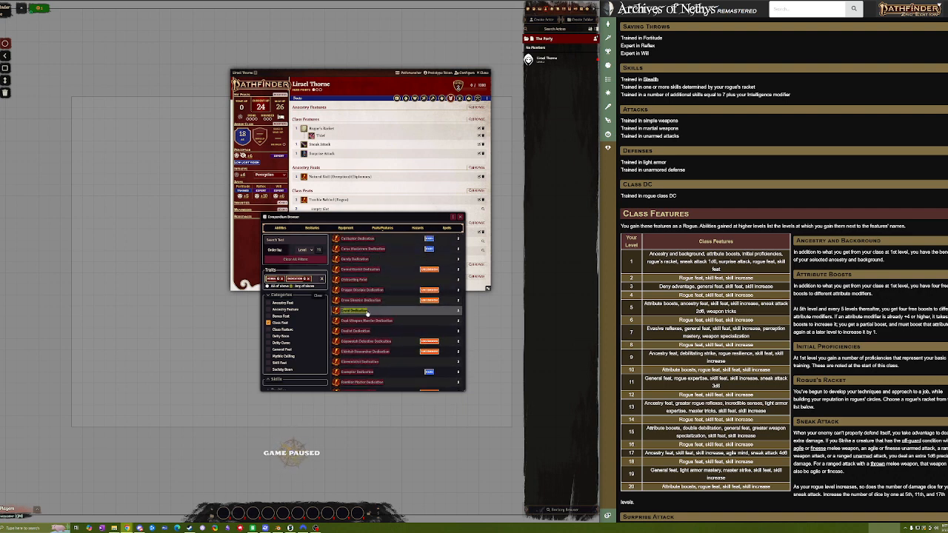
scroll(367, 313, down, 5)
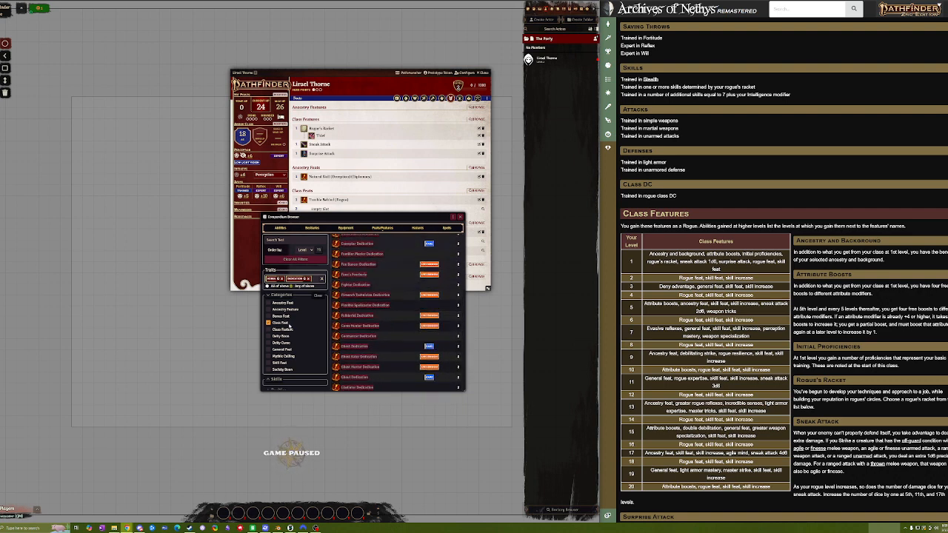
scroll(289, 326, down, 1)
scroll(377, 316, down, 1)
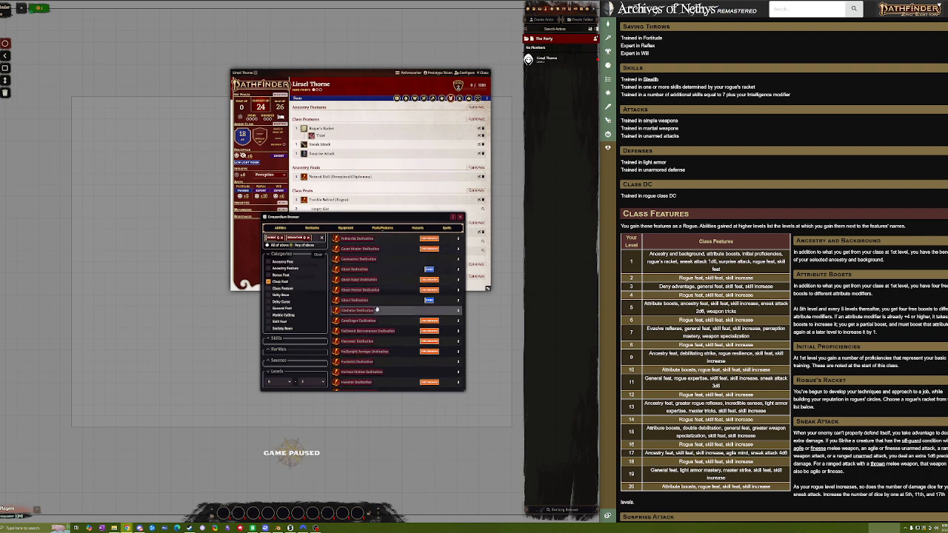
click(308, 238)
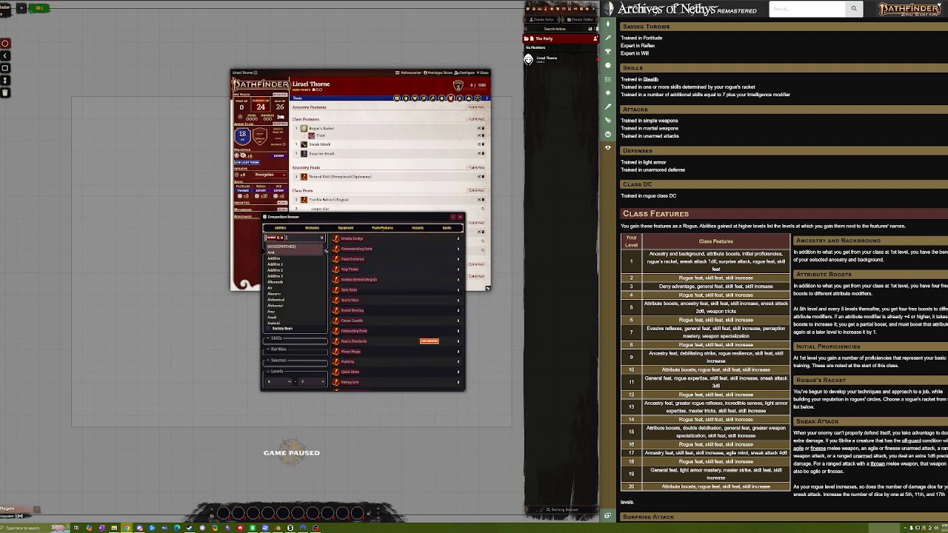
drag(364, 215, 352, 228)
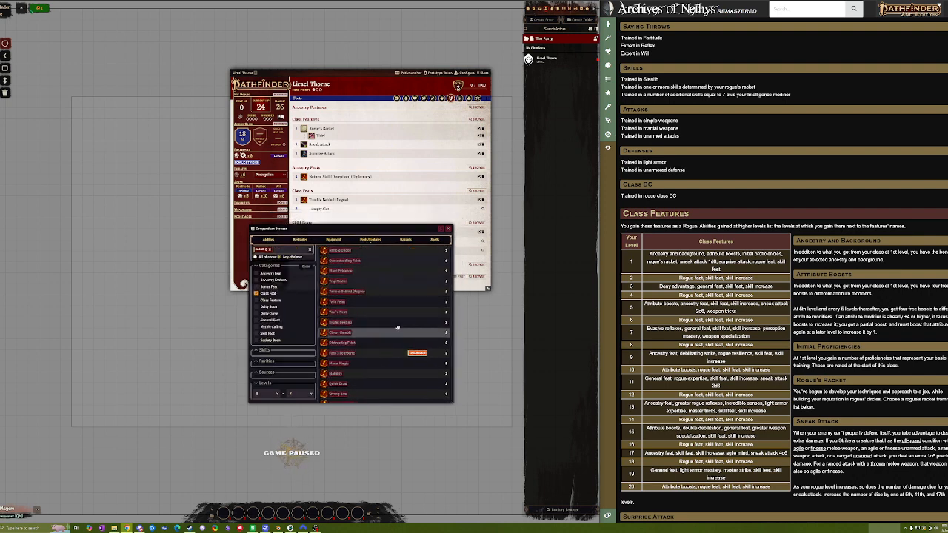
scroll(337, 326, down, 1)
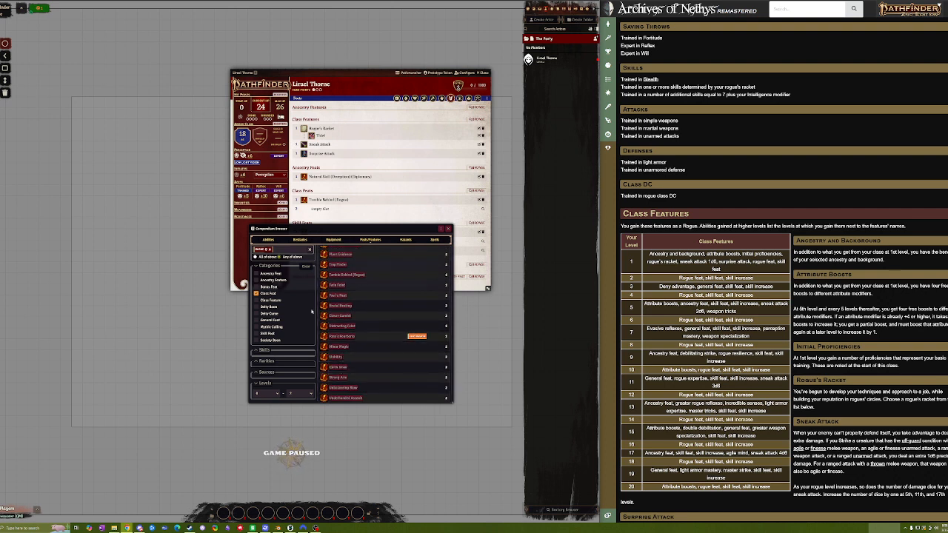
Read the descriptions of the Fane's Fourberie and Unbalancing Blow feats, closing each one
click(342, 337)
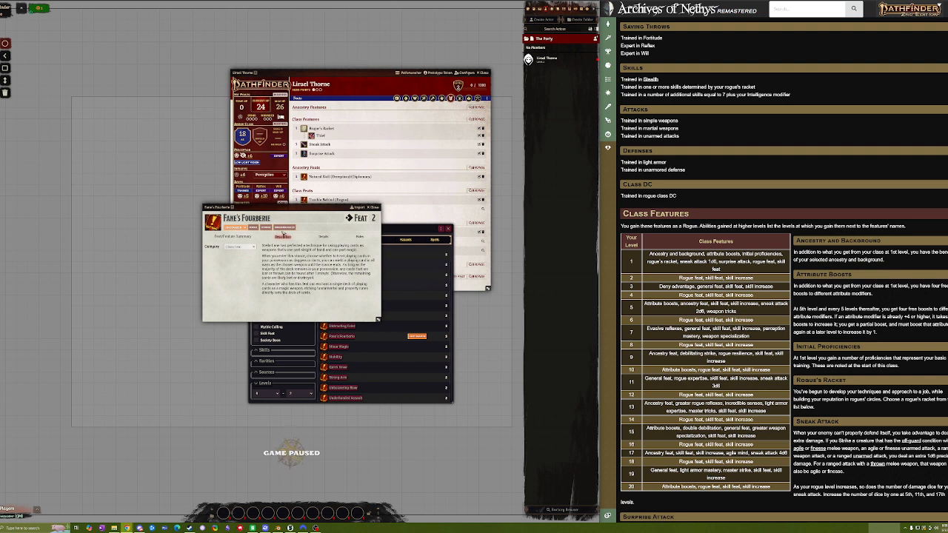
click(377, 208)
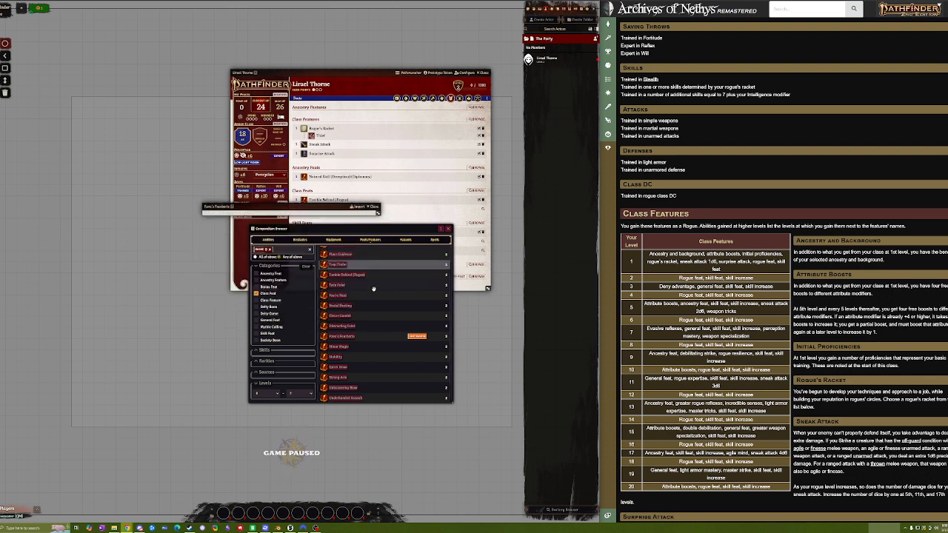
click(345, 388)
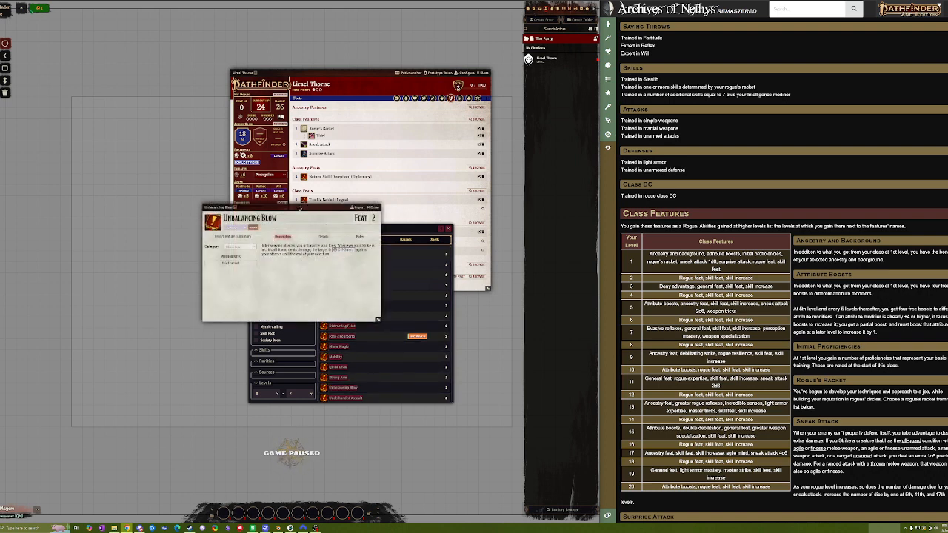
drag(297, 209, 418, 236)
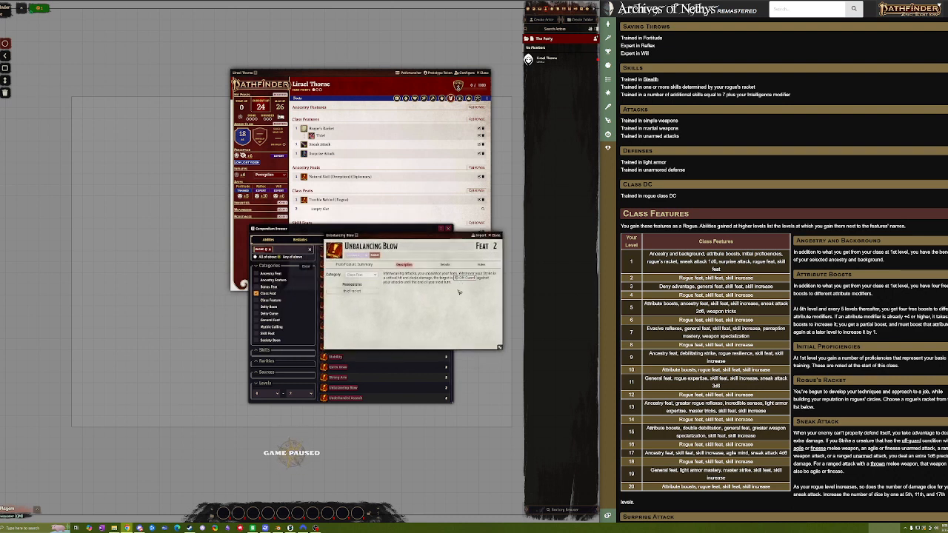
click(499, 236)
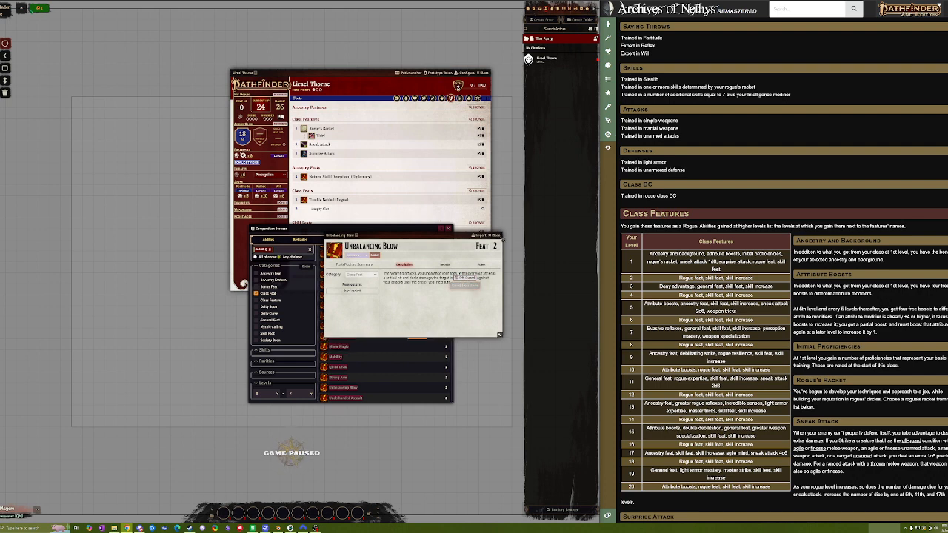
Read the Underhanded Assault feat's prerequisite and description and close it
click(353, 400)
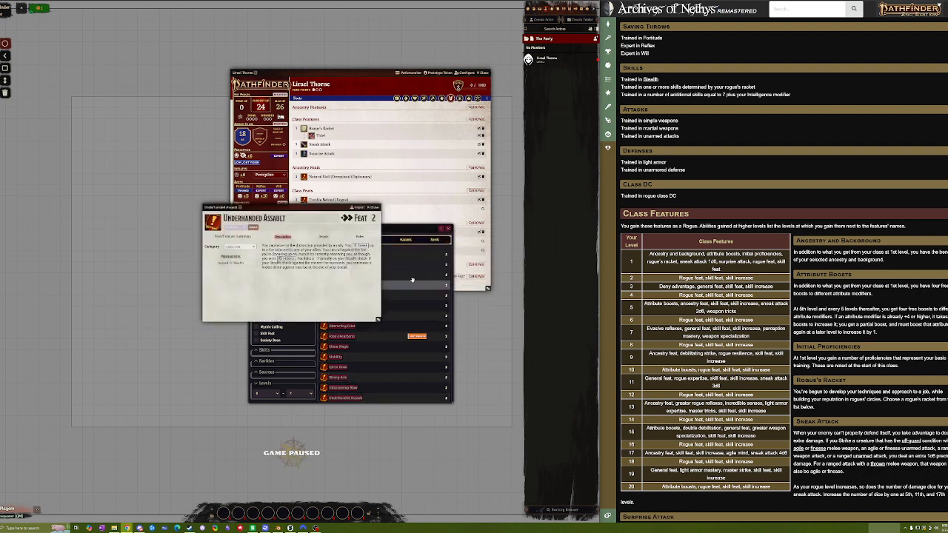
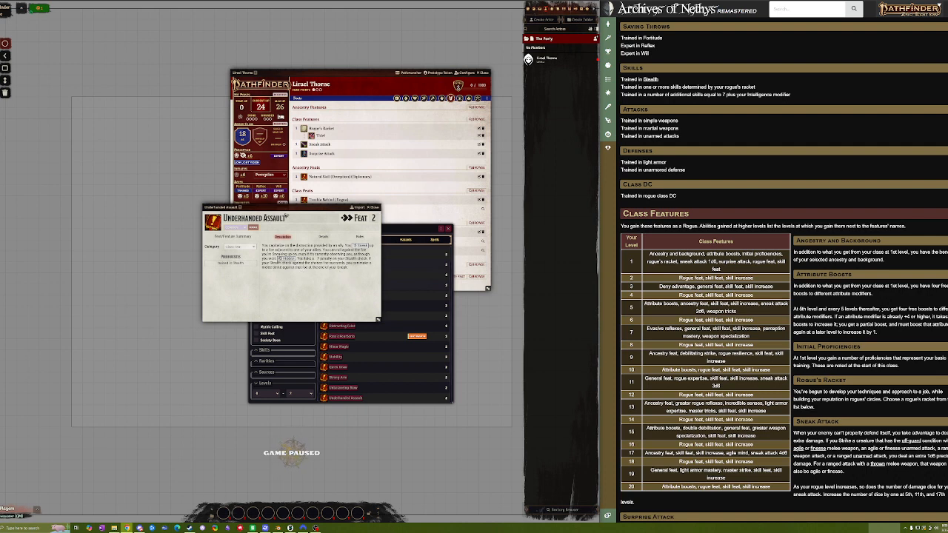
drag(300, 209, 171, 310)
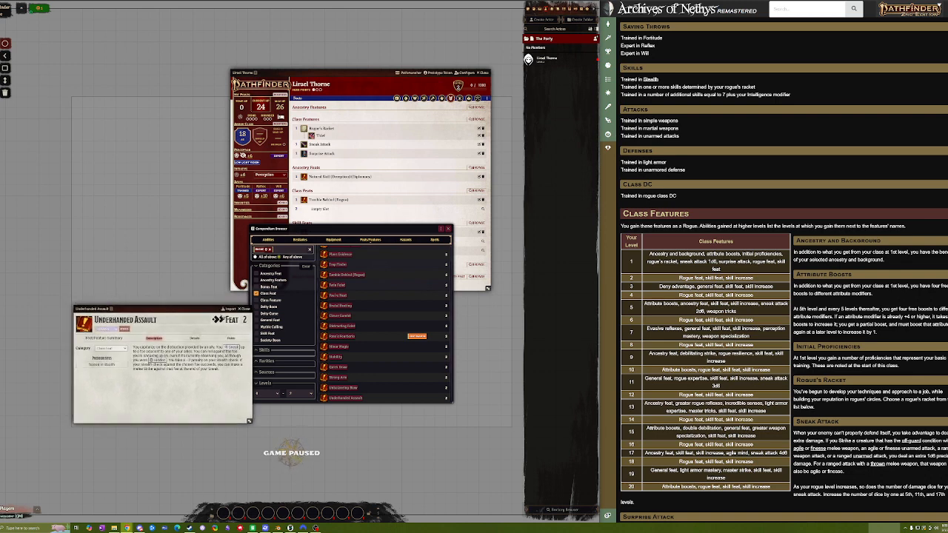
click(245, 310)
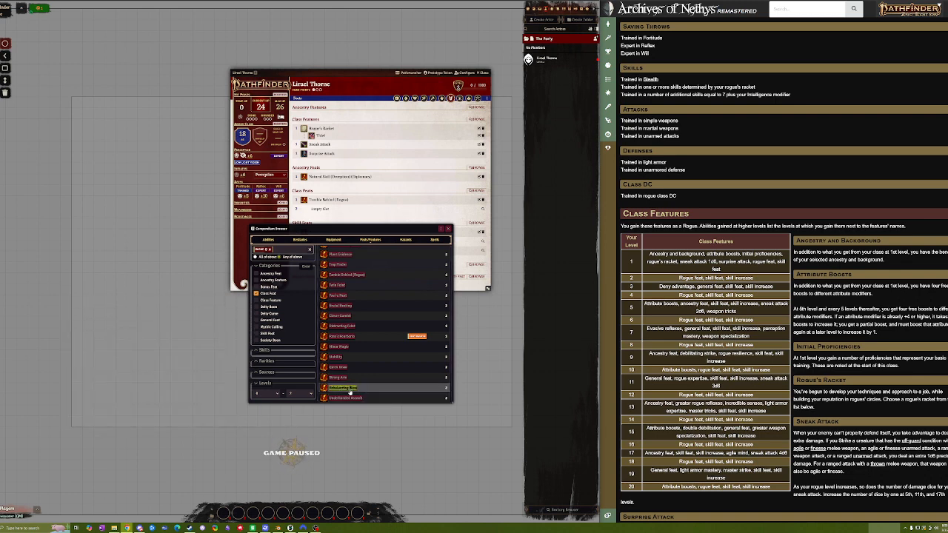
Reopen Unbalancing Blow, reread its critical hit effect closely, and close the description
click(348, 389)
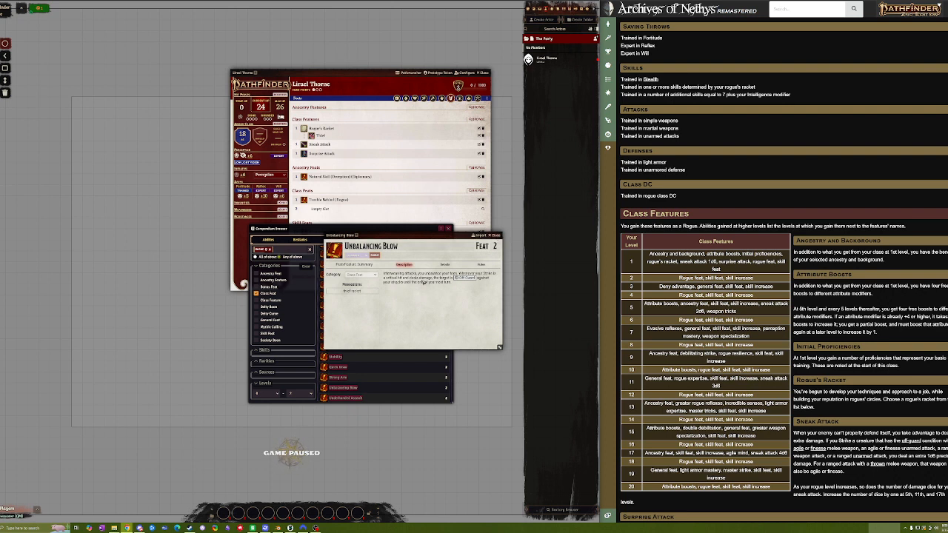
drag(453, 286, 384, 273)
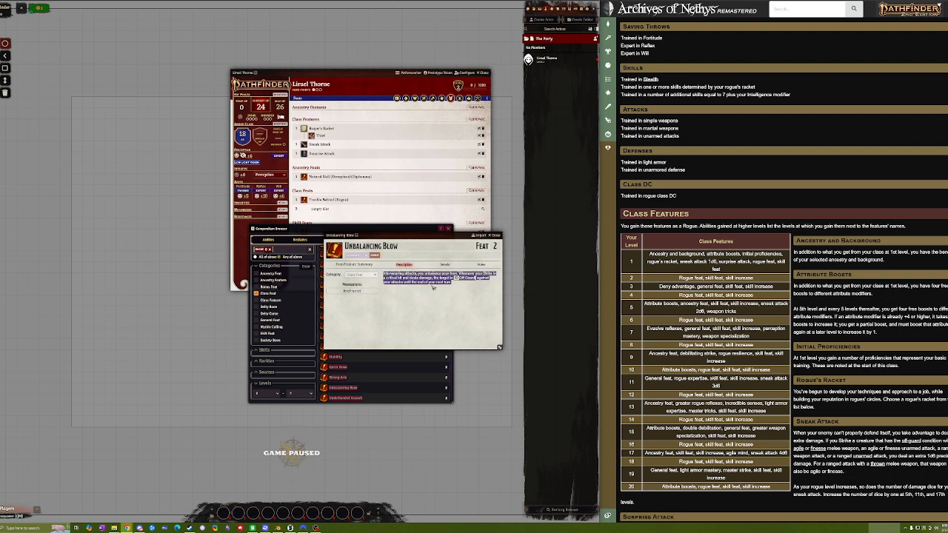
click(458, 286)
drag(455, 284, 435, 280)
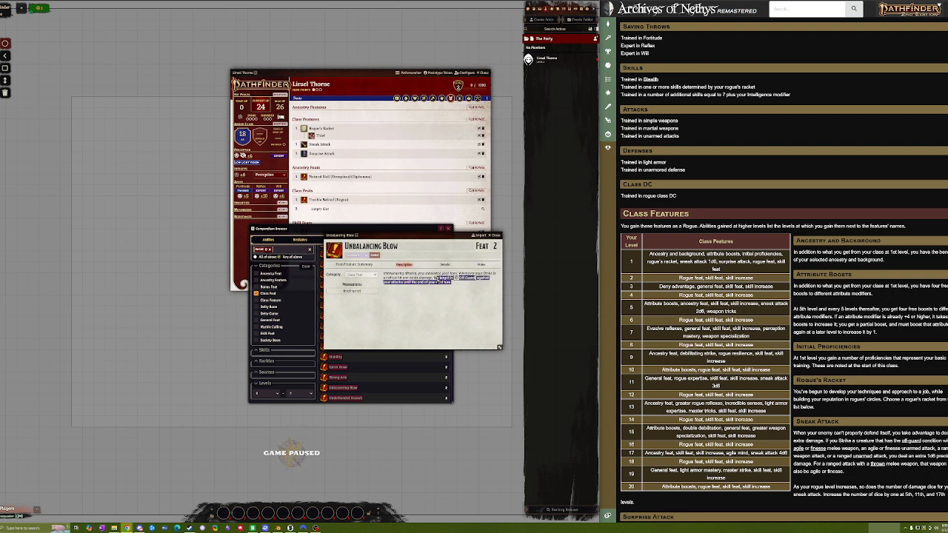
click(398, 284)
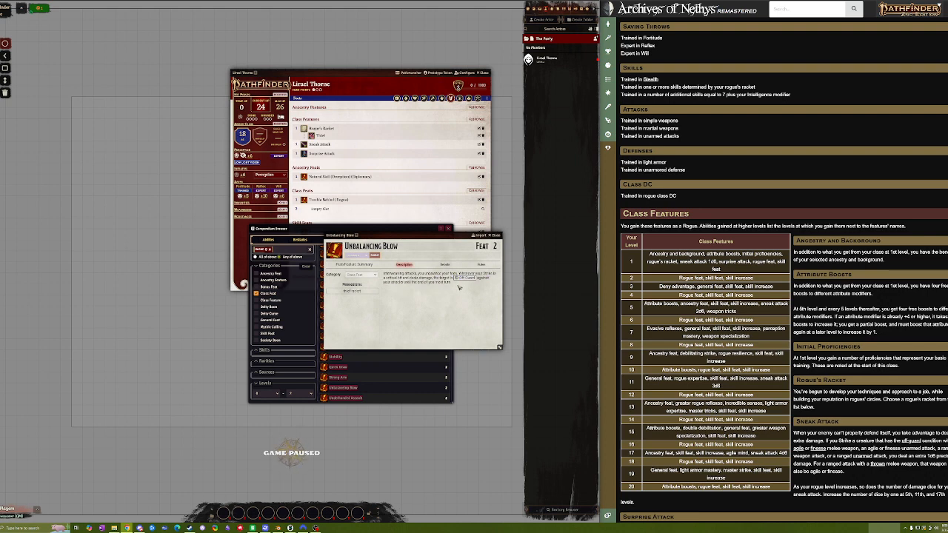
click(496, 236)
Add Unbalancing Blow to the character's class feats and place Tumble Behind (Rogue) from the bonus feats in the empty level 2 class feat slot
drag(296, 229, 182, 266)
drag(229, 427, 337, 289)
click(335, 270)
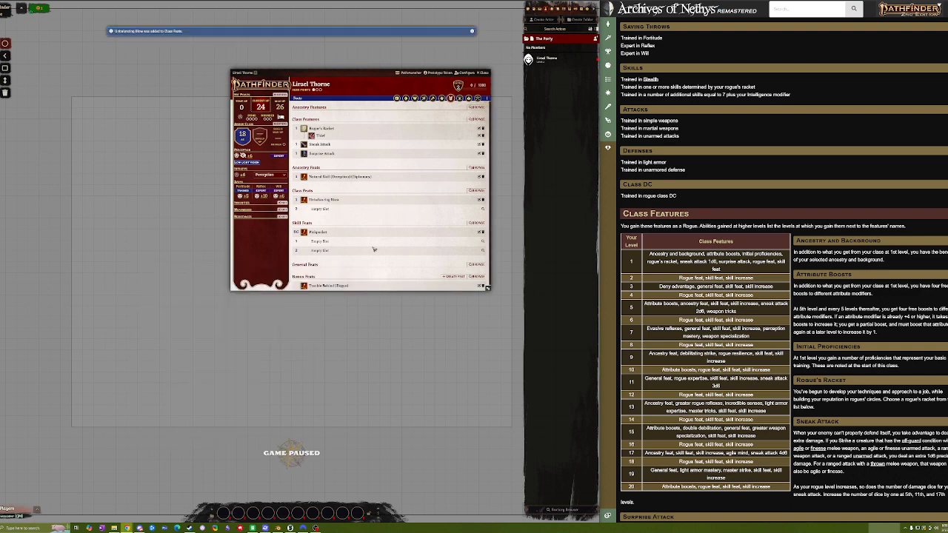
scroll(373, 248, down, 1)
drag(328, 281, 321, 207)
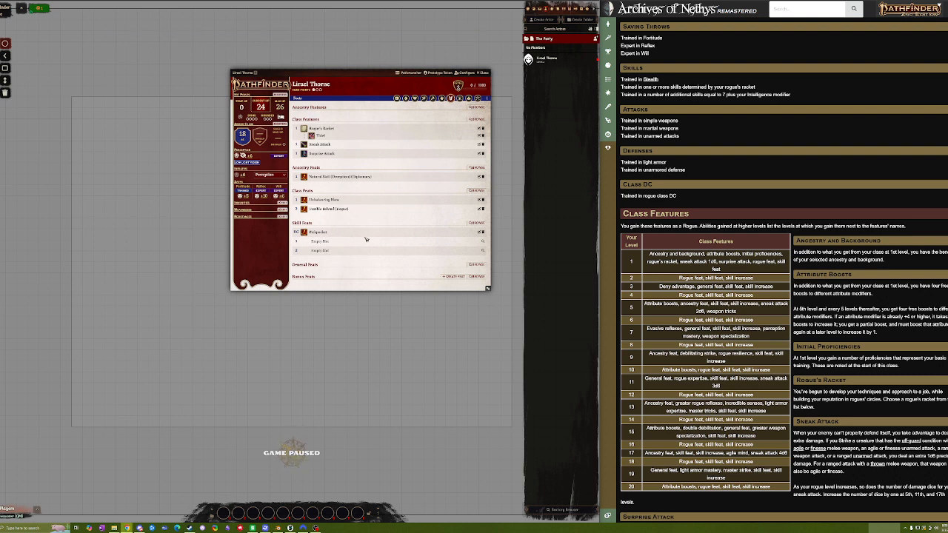
Browse the skill feats for the empty level 1 skill feat slot and read the Vicious Critique description
click(483, 243)
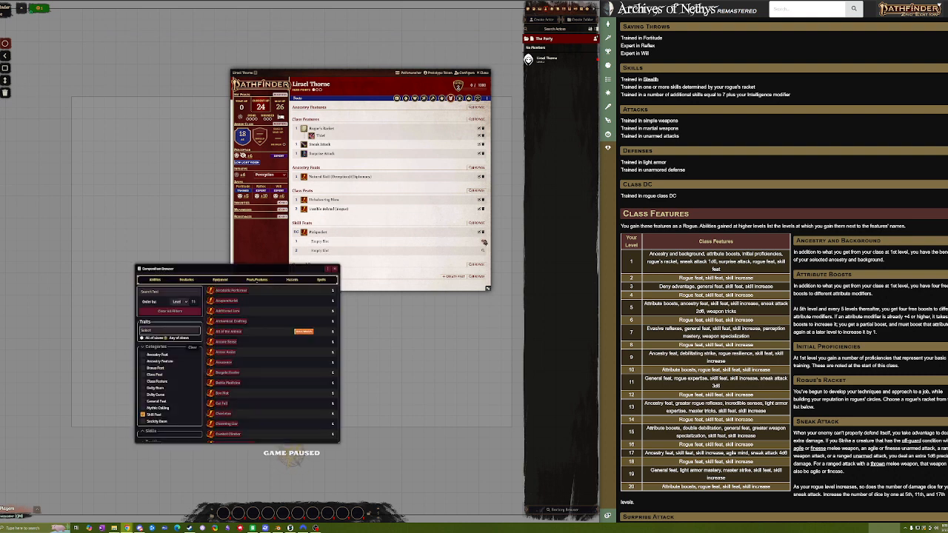
drag(266, 269, 375, 291)
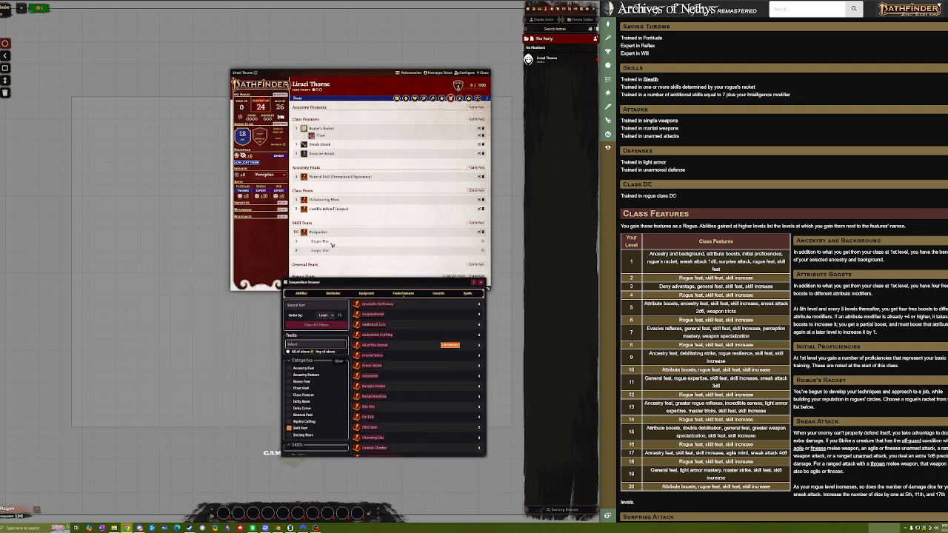
scroll(368, 332, down, 2)
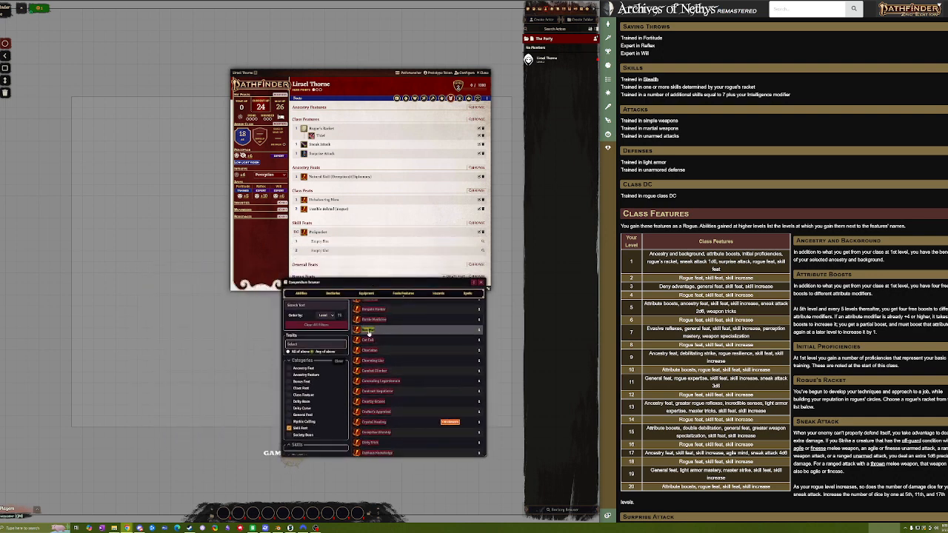
scroll(369, 332, down, 15)
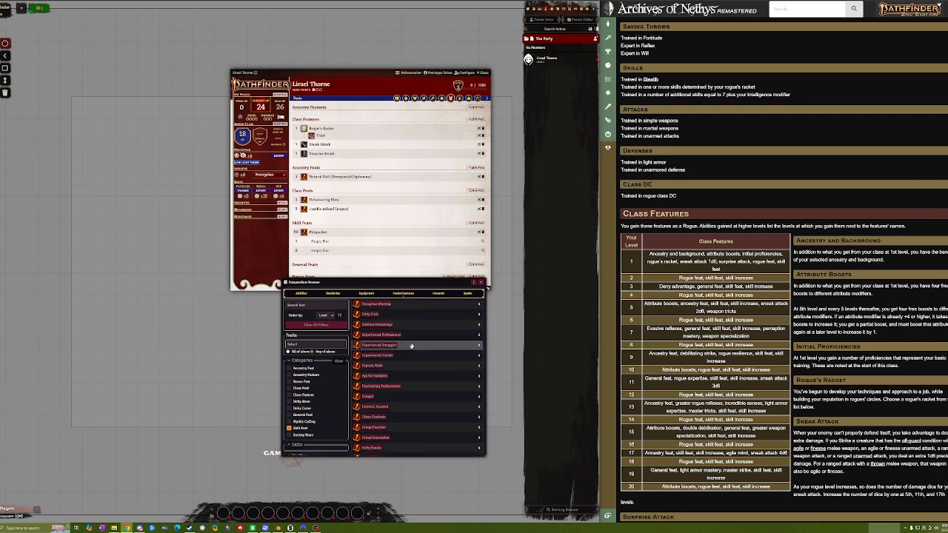
scroll(390, 364, down, 3)
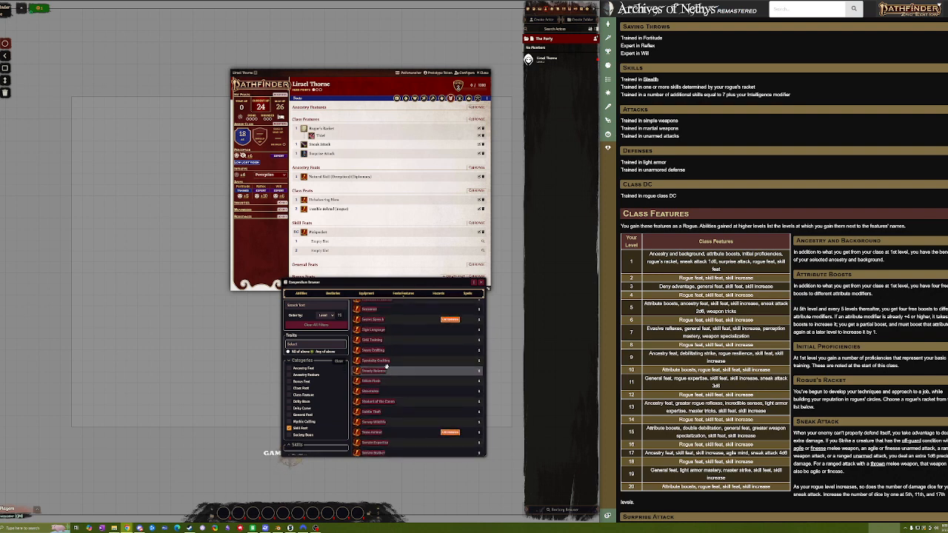
scroll(383, 373, down, 2)
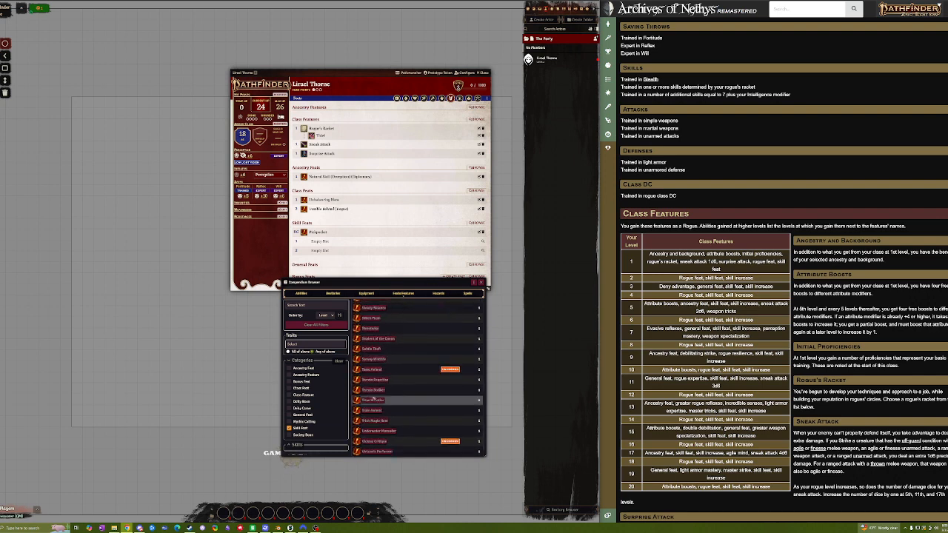
click(379, 440)
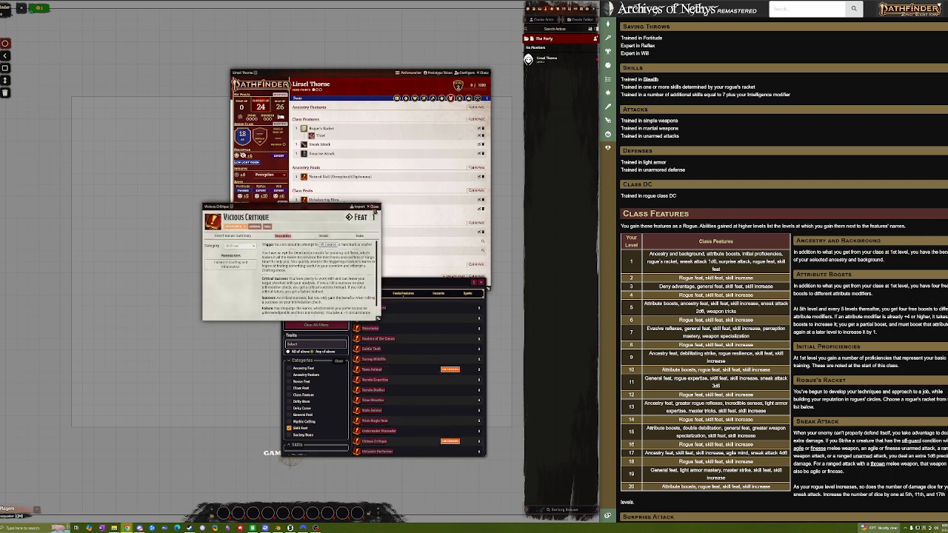
click(372, 208)
Go back up through the skill feat list, open the Pickpocket feat's description and close it
scroll(386, 377, up, 3)
scroll(369, 345, up, 3)
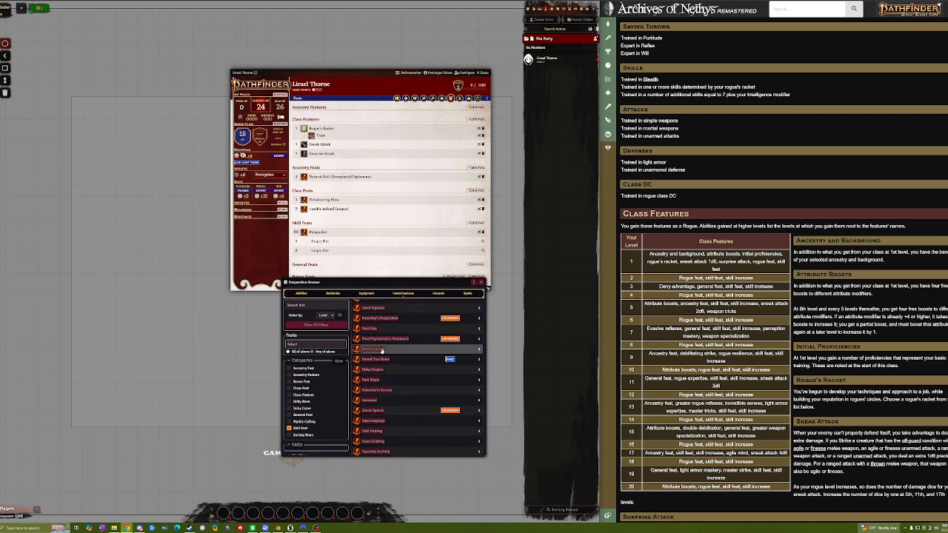
scroll(374, 343, up, 2)
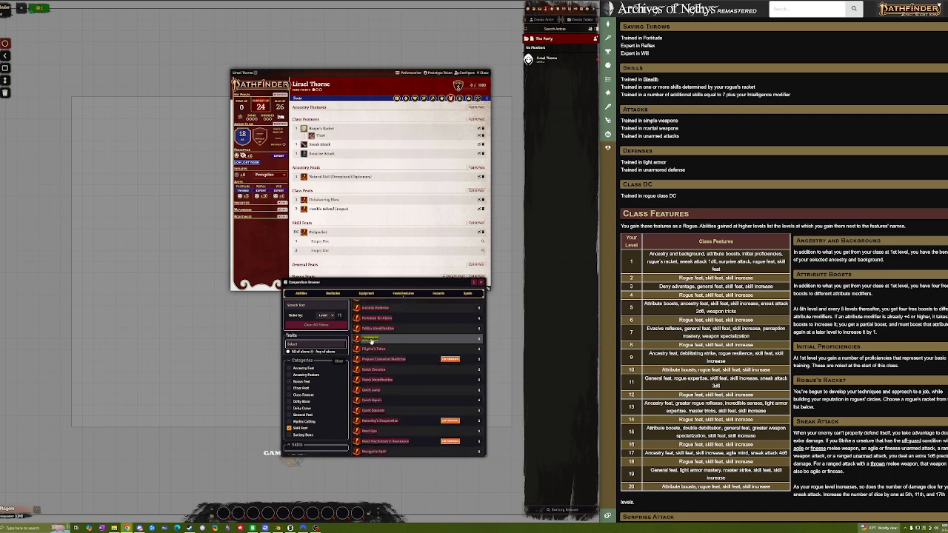
click(370, 339)
click(376, 208)
Read the descriptions of the No Cause for Alarm and Lie to Me skill feats, closing each one
scroll(390, 379, up, 2)
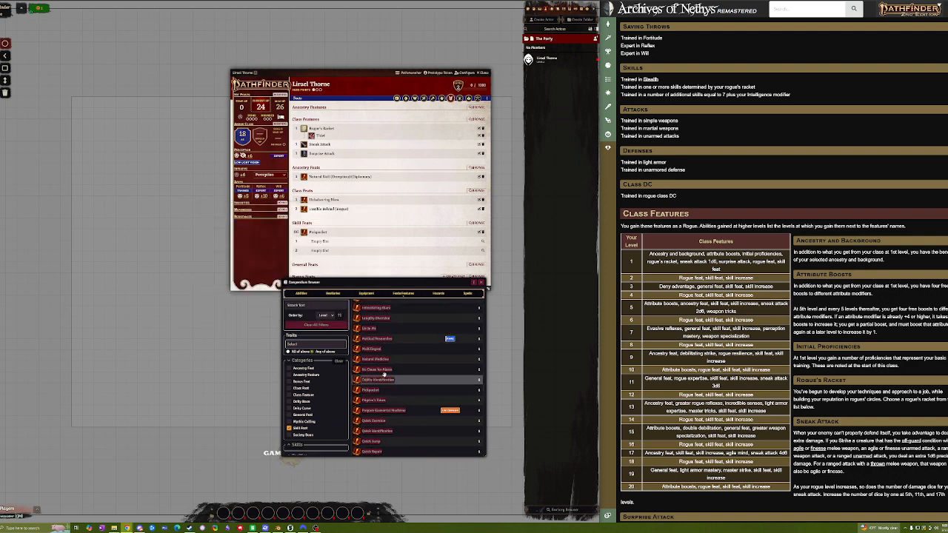
click(380, 369)
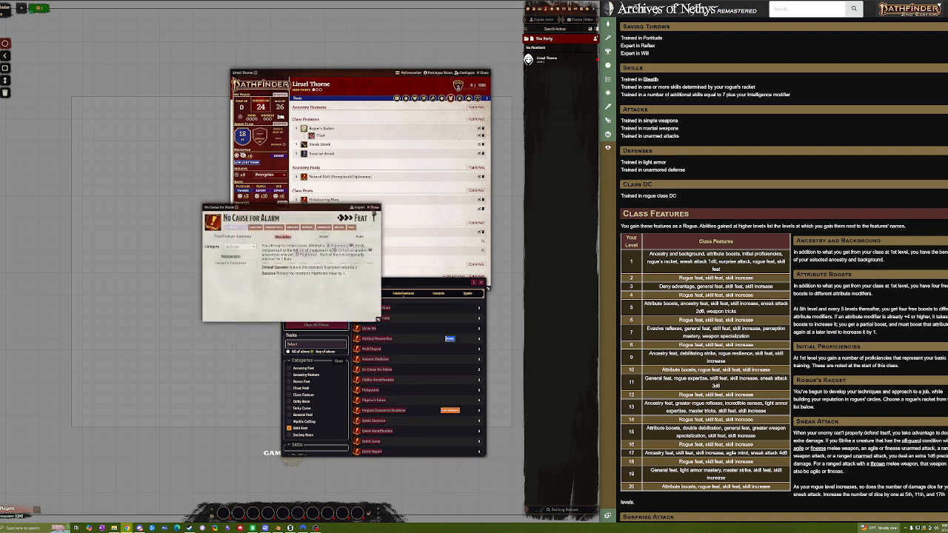
click(374, 209)
click(369, 328)
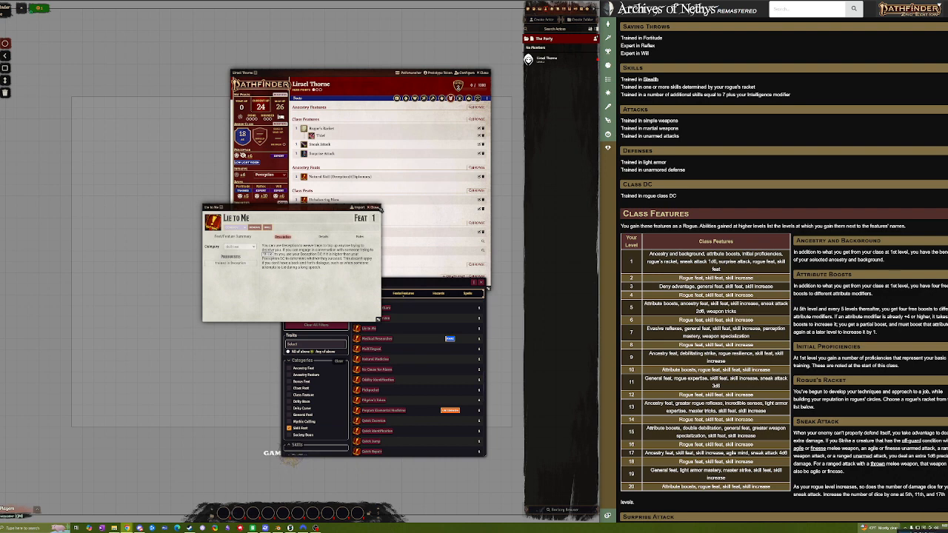
click(374, 208)
scroll(379, 347, up, 2)
scroll(379, 348, up, 5)
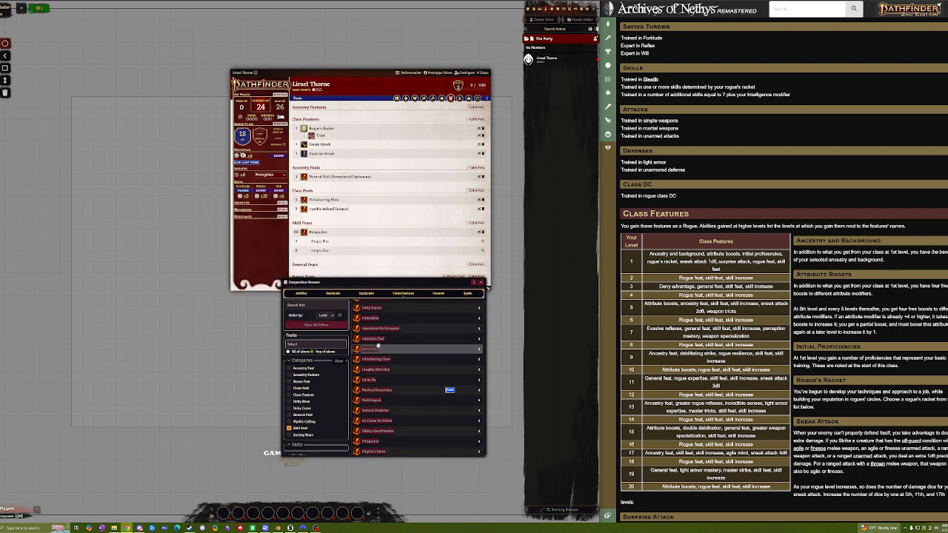
scroll(382, 366, up, 5)
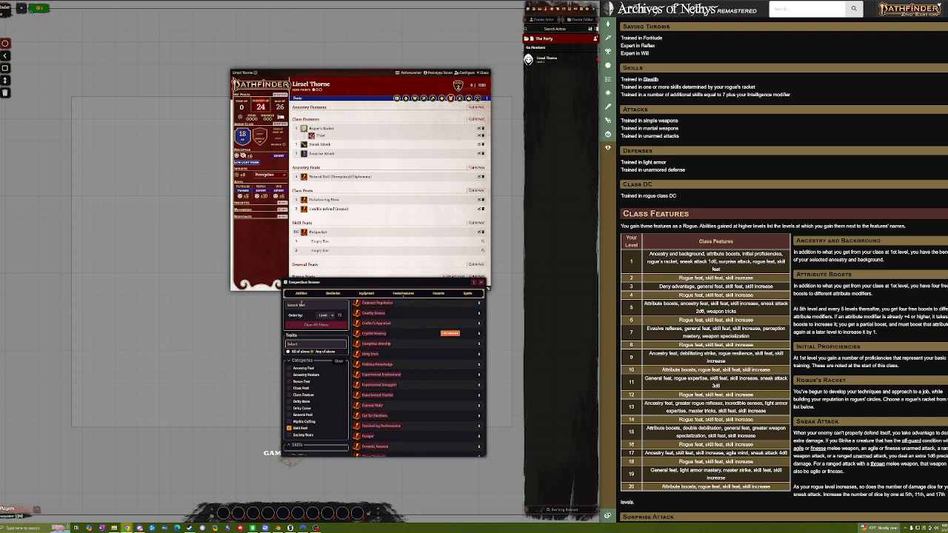
Find Skill Training with the search "skill", place it in the level 1 skill feat slot with Acrobatics chosen, and check the skill proficiencies
click(313, 307)
text(skill)
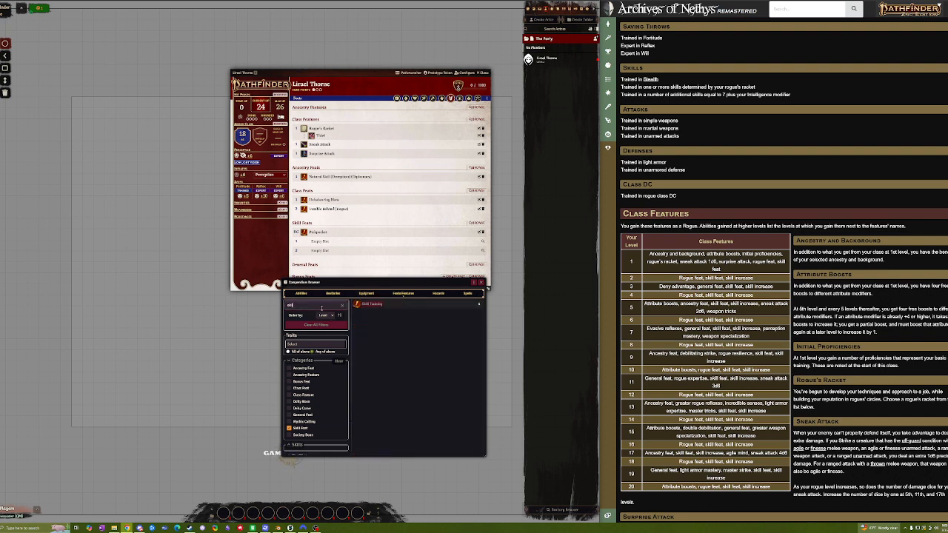
drag(377, 306, 326, 243)
click(291, 264)
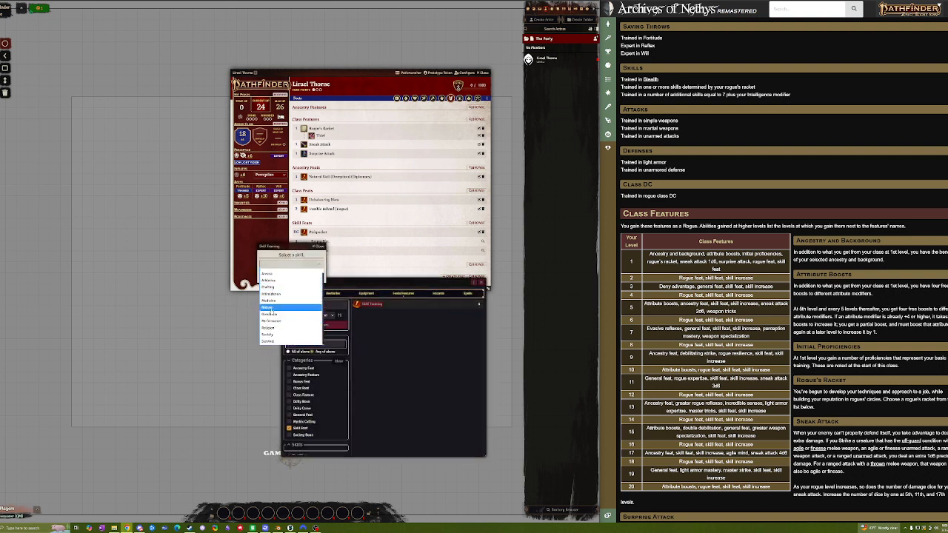
scroll(276, 302, up, 1)
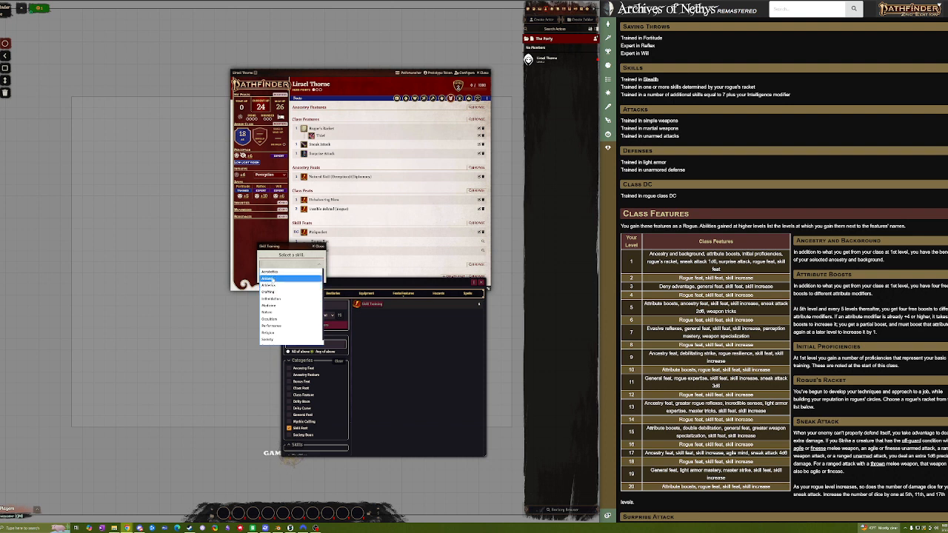
click(271, 273)
click(293, 278)
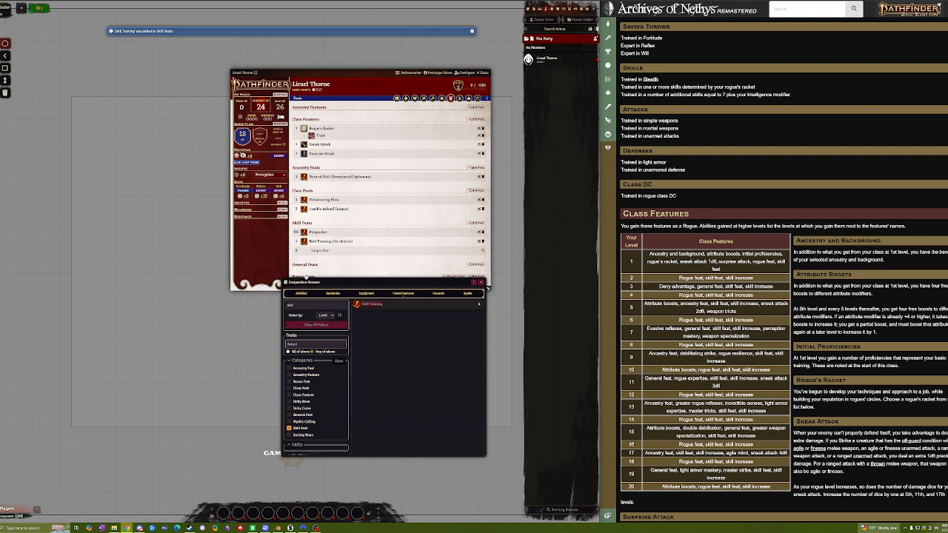
click(442, 98)
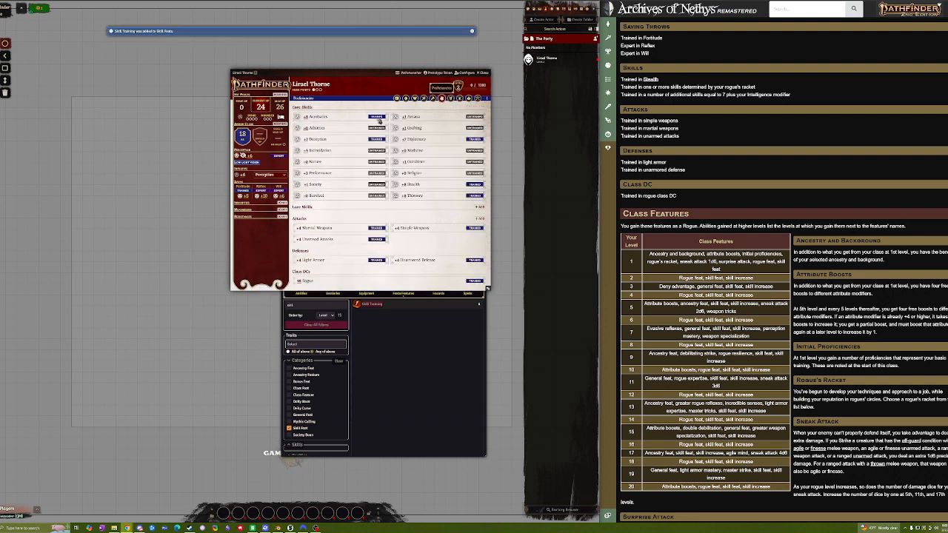
click(450, 99)
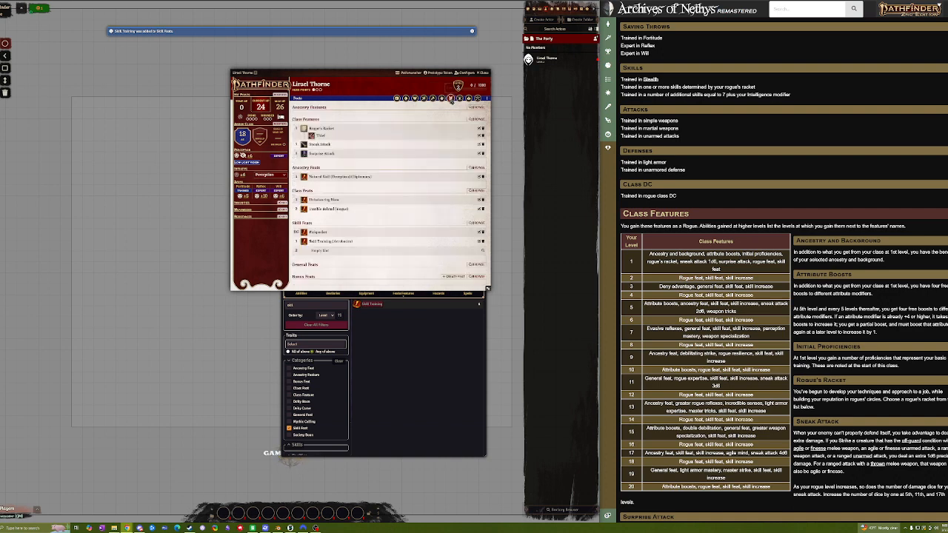
Browse the skill feats for the empty level 2 skill feat slot, read the Backup Disguise description and close it
click(485, 251)
scroll(428, 366, down, 10)
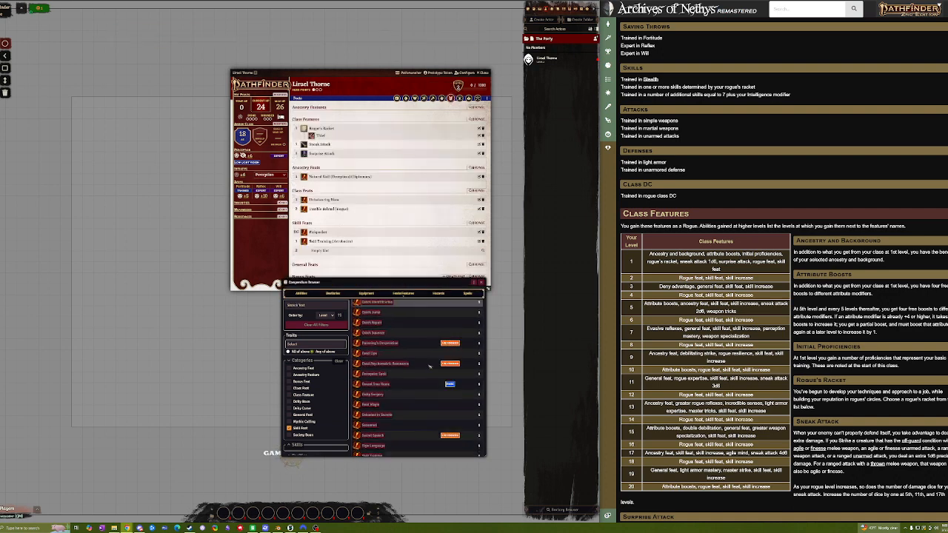
scroll(430, 366, down, 8)
scroll(368, 376, down, 5)
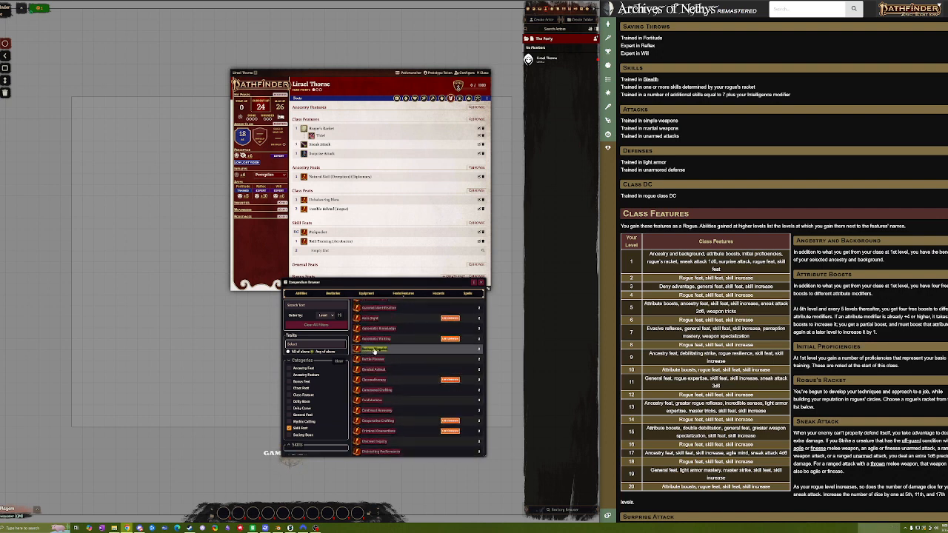
click(374, 349)
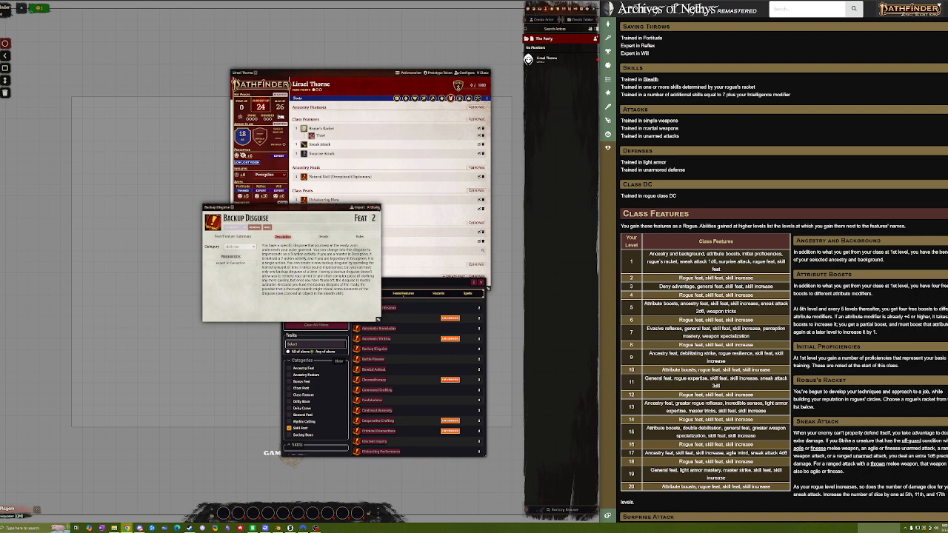
click(376, 208)
Read the Godless Healing and Mortal Healing feat descriptions further down the level 2 skill feats, closing each one
scroll(377, 335, down, 2)
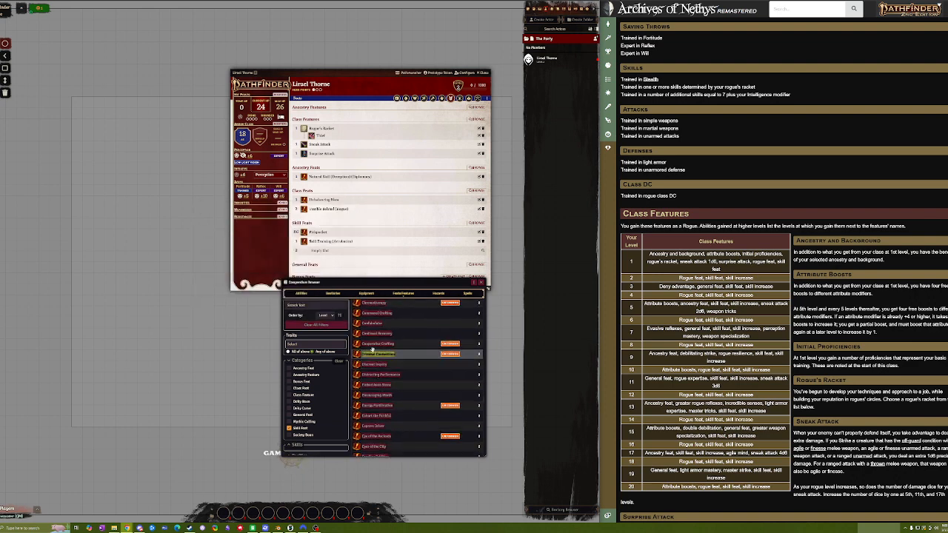
scroll(375, 374, down, 1)
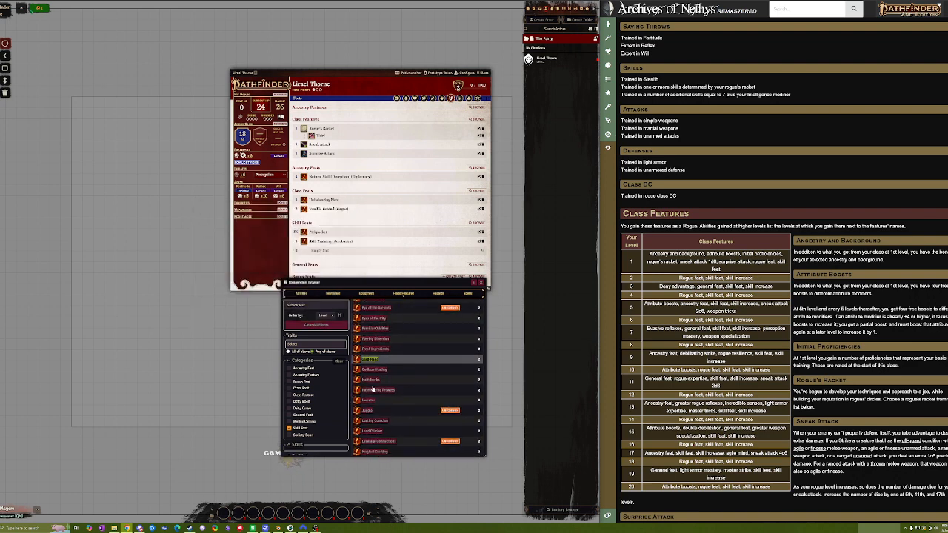
click(382, 371)
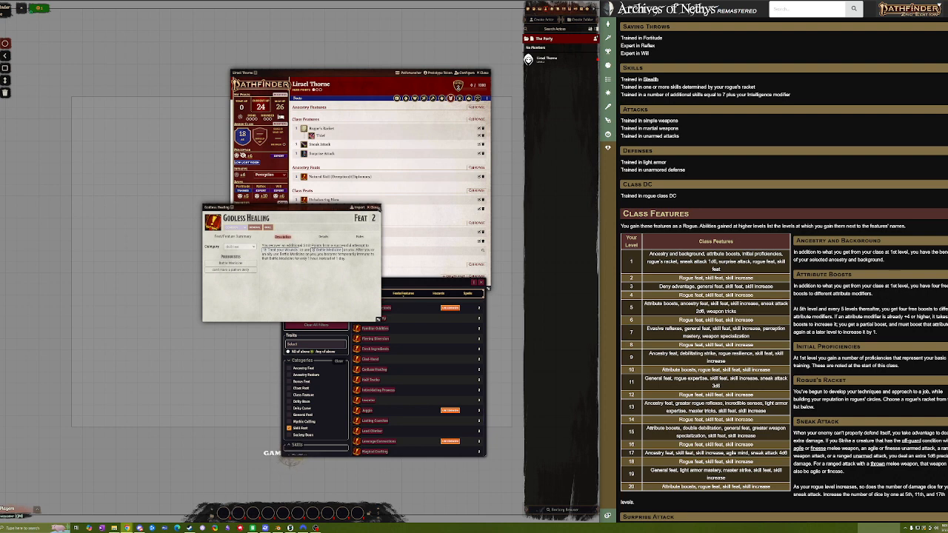
key(Escape)
scroll(384, 367, down, 3)
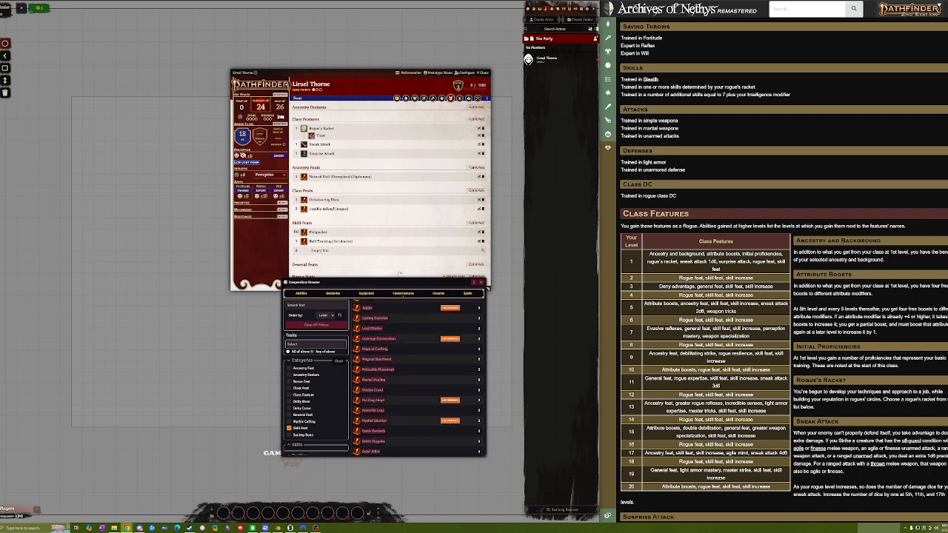
click(374, 381)
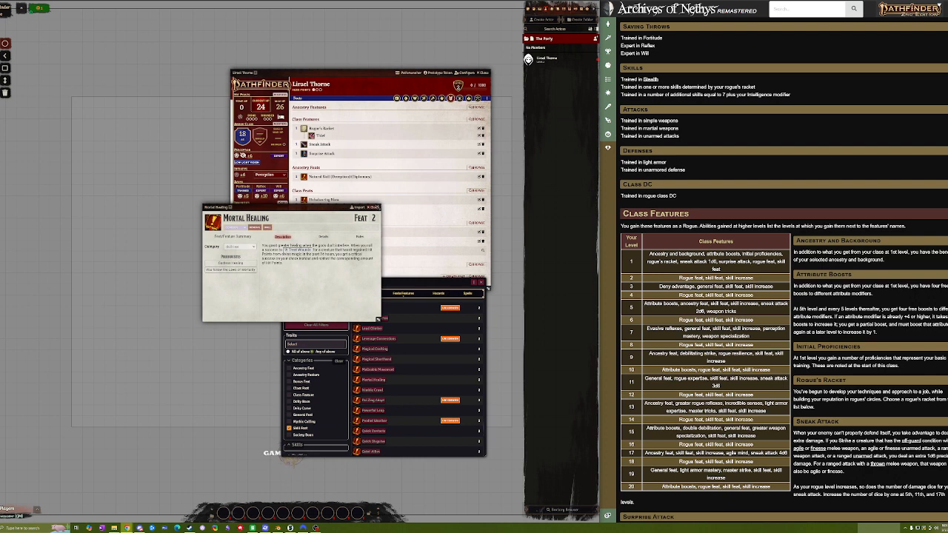
click(377, 208)
Examine the remaining level 2 skill feats, reading the Slippery Prey and Tattoo Artist descriptions and closing each one
scroll(382, 386, down, 3)
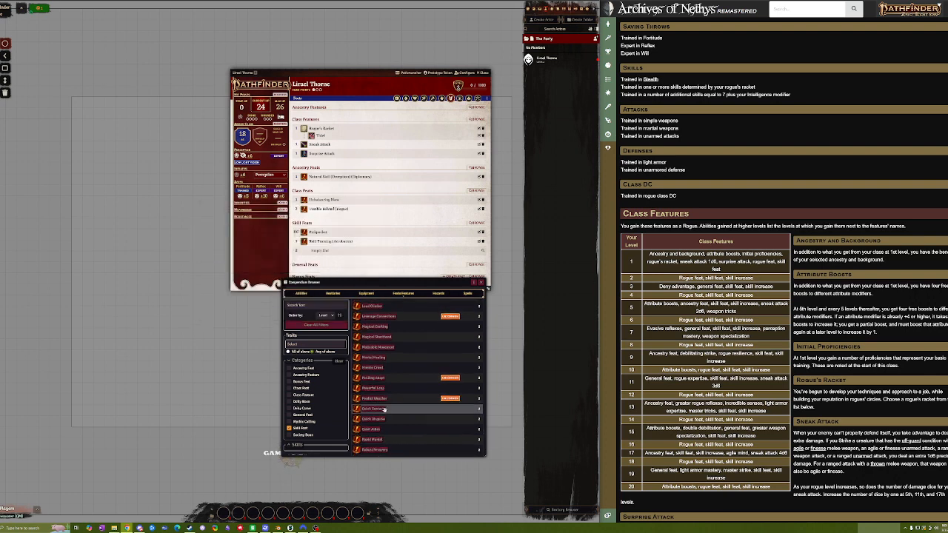
scroll(380, 385, down, 1)
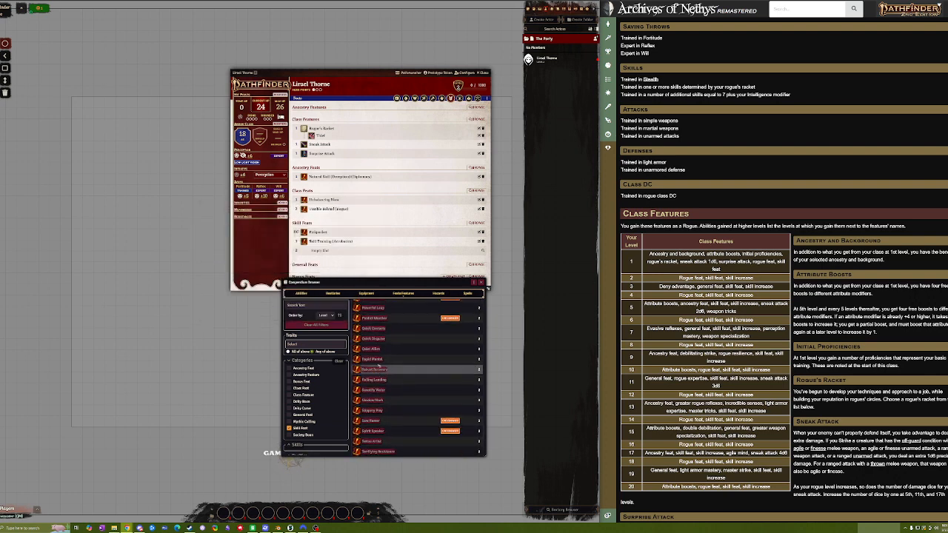
scroll(376, 352, down, 2)
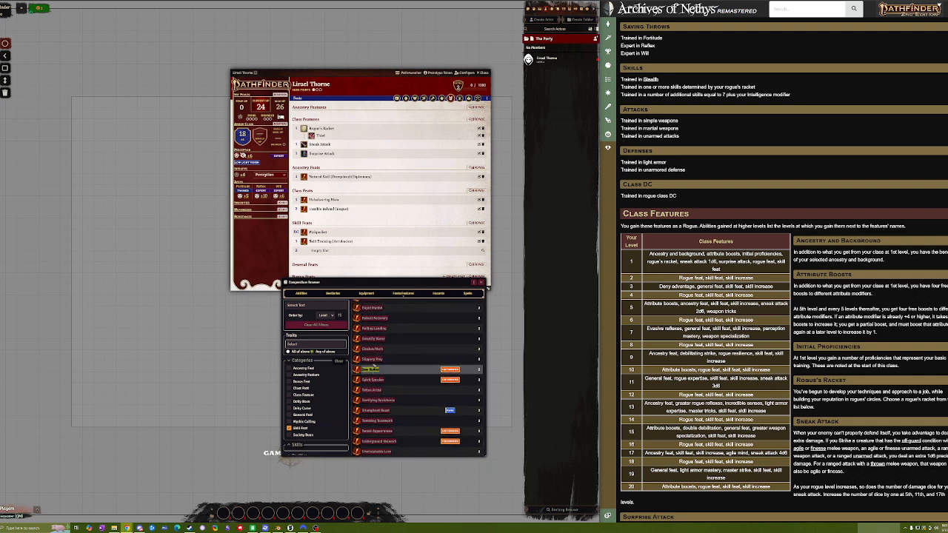
click(374, 360)
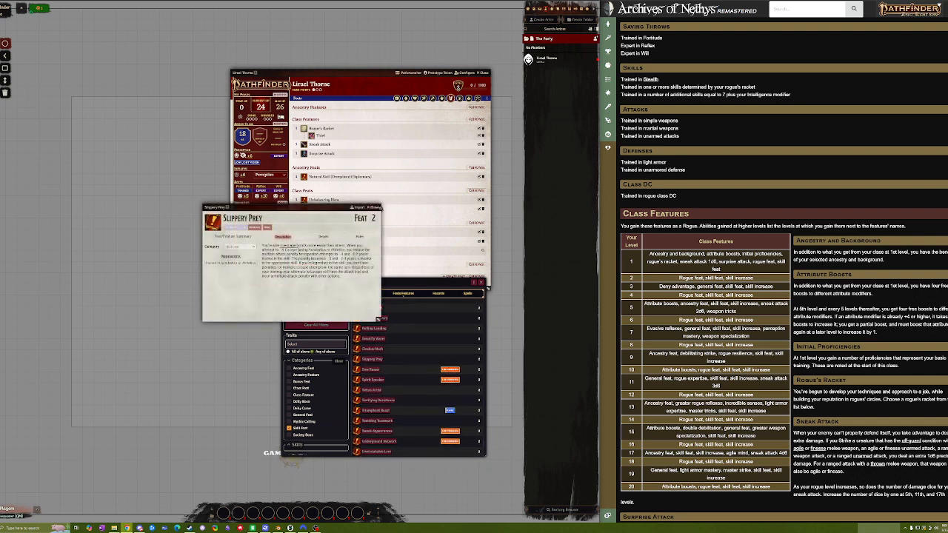
click(377, 208)
scroll(376, 415, down, 2)
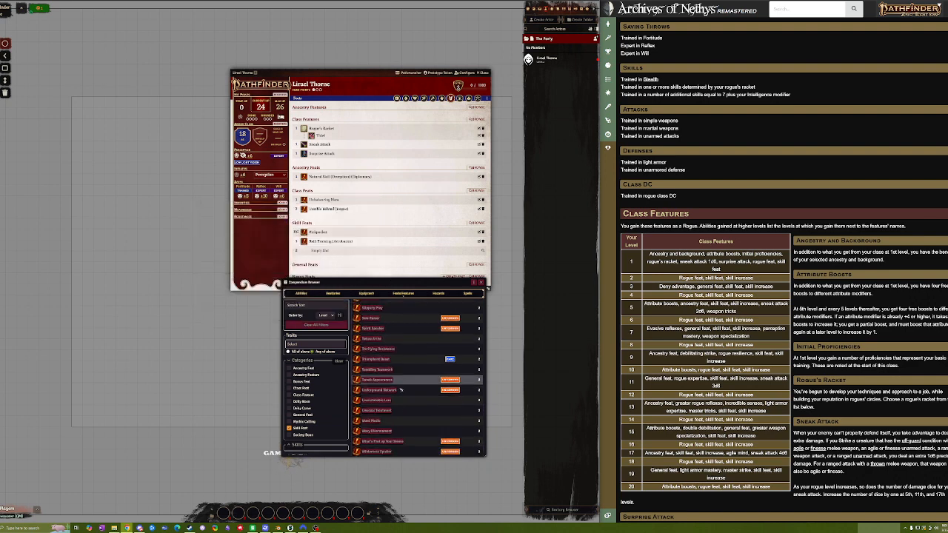
scroll(376, 424, up, 2)
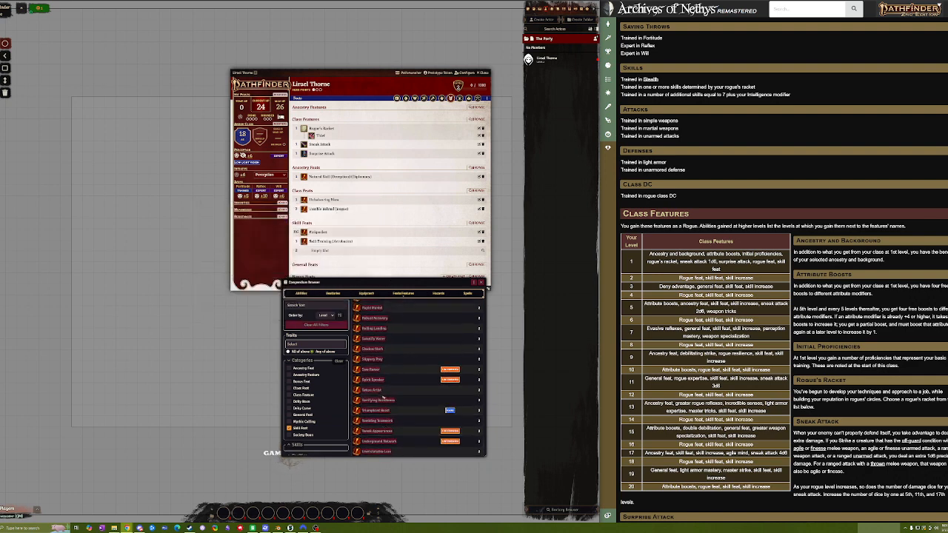
click(376, 391)
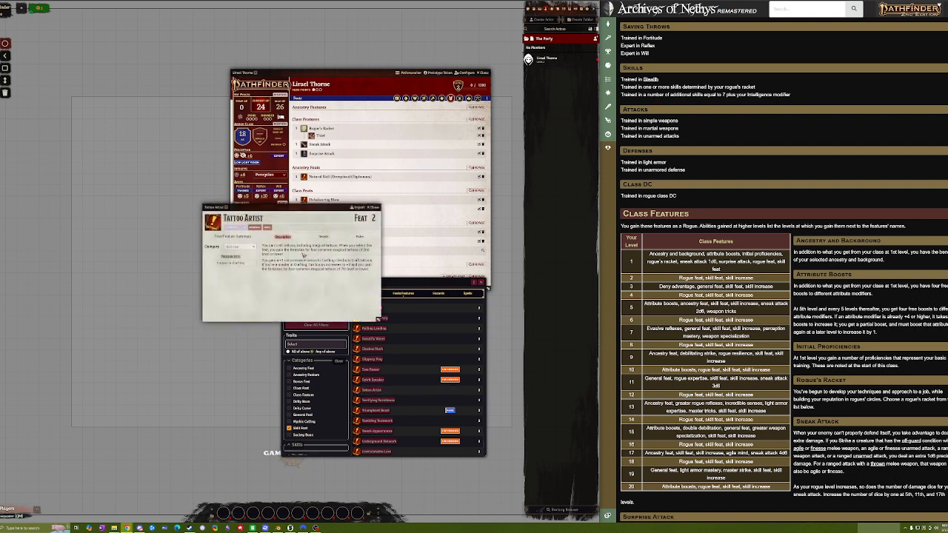
click(375, 208)
Reread the Godless Healing description, close it, and place the feat in the empty level 2 skill feat slot
scroll(385, 407, up, 3)
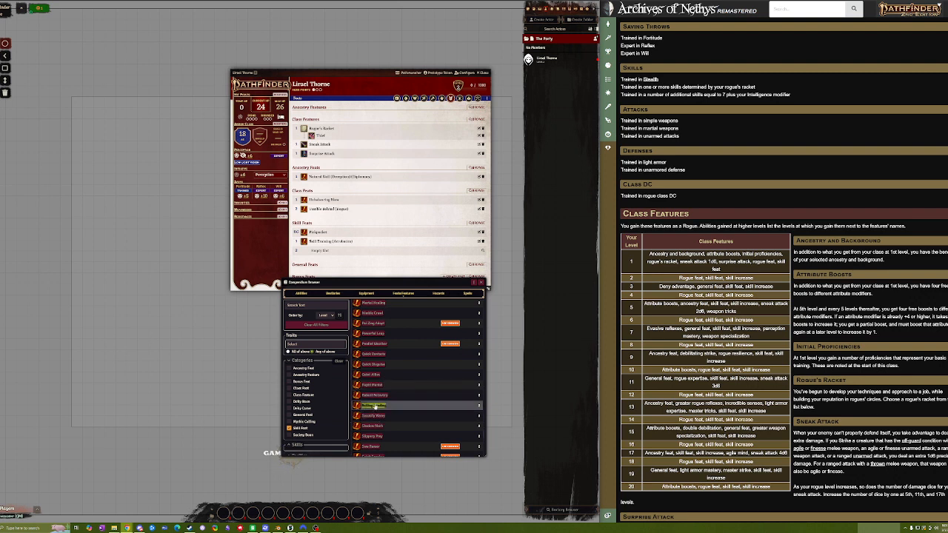
scroll(377, 393, up, 3)
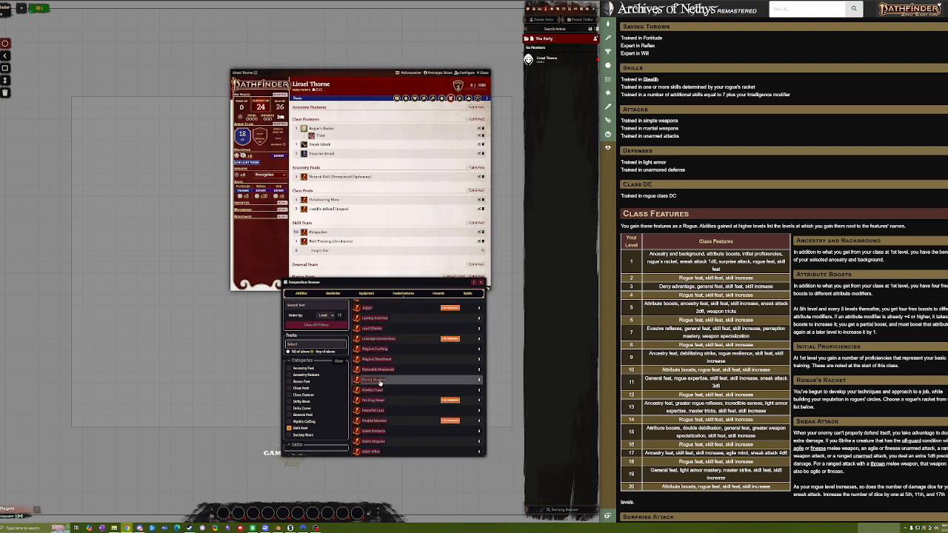
scroll(378, 379, up, 3)
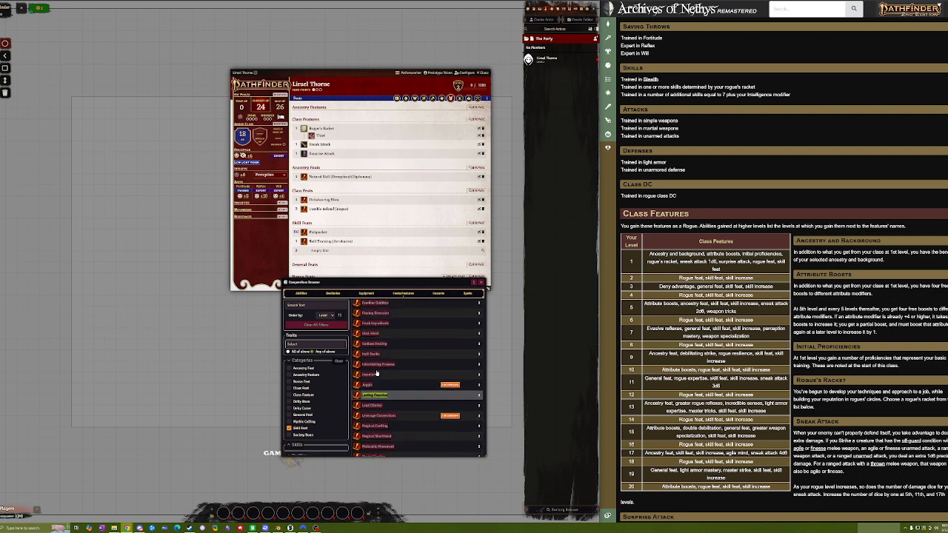
click(370, 343)
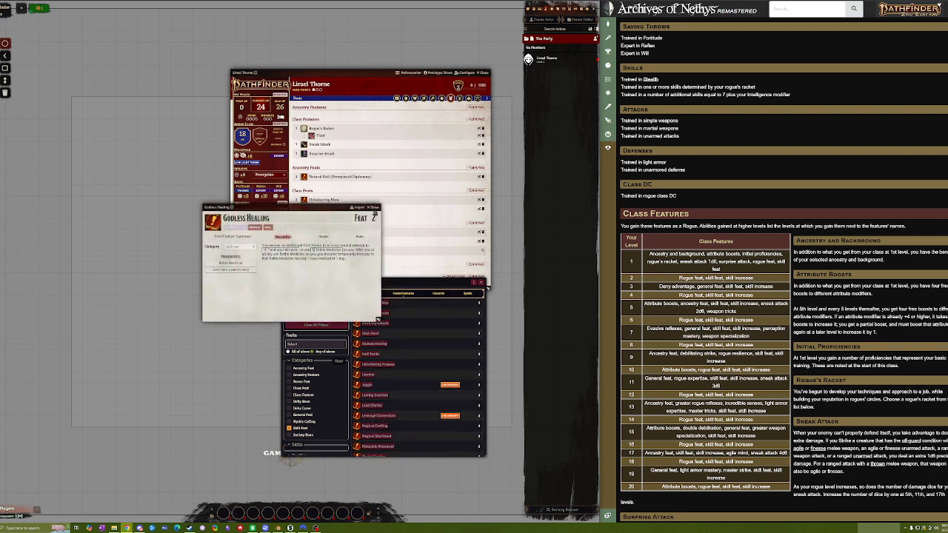
click(373, 208)
mouse_move(371, 344)
mouse_down()
mouse_move(355, 254)
mouse_move(320, 251)
mouse_up()
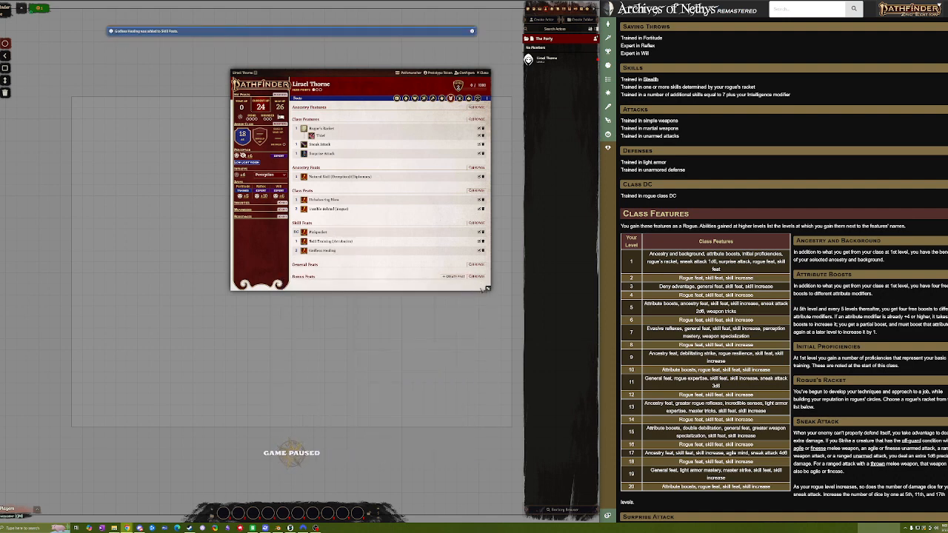
Enlarge and reposition the character sheet, look over its proficiencies and other sections, and open the main character page with the attribute modifiers
drag(485, 288, 512, 314)
drag(401, 74, 316, 117)
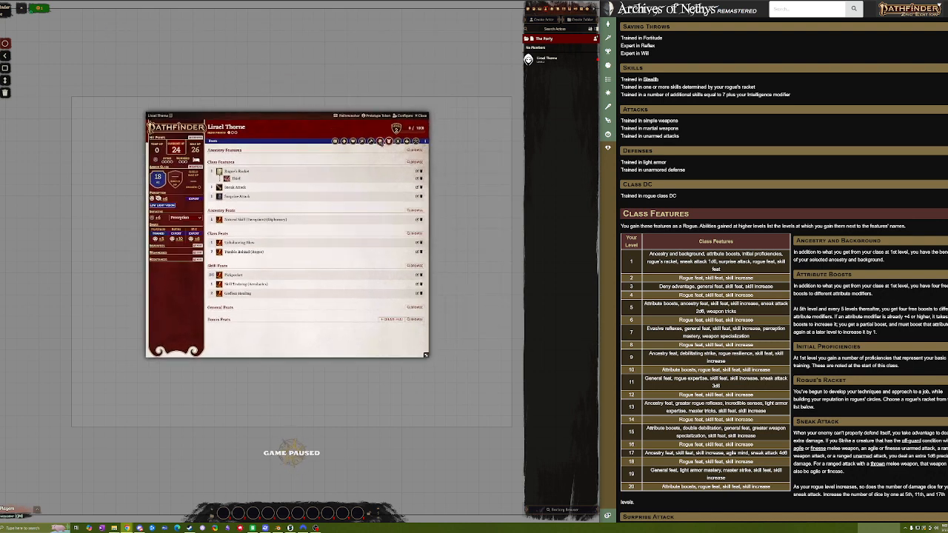
click(379, 140)
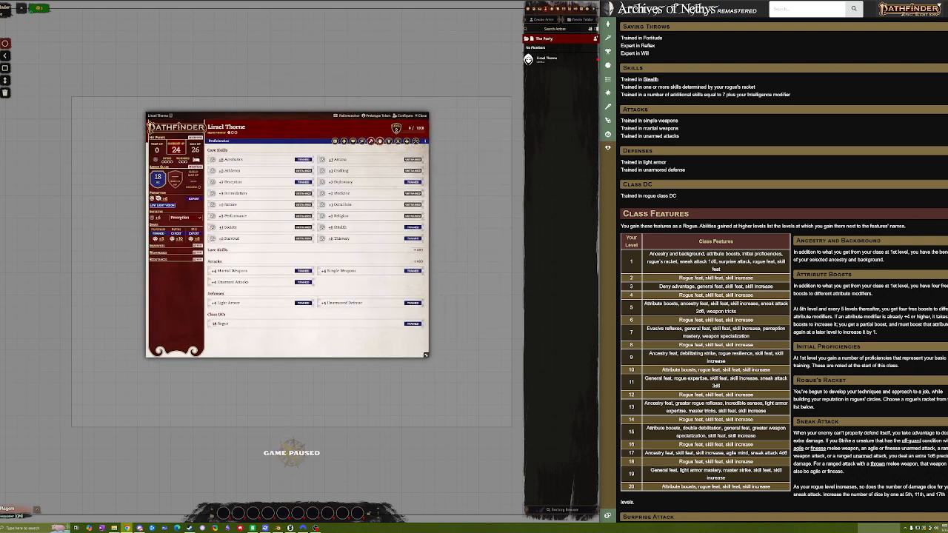
click(371, 141)
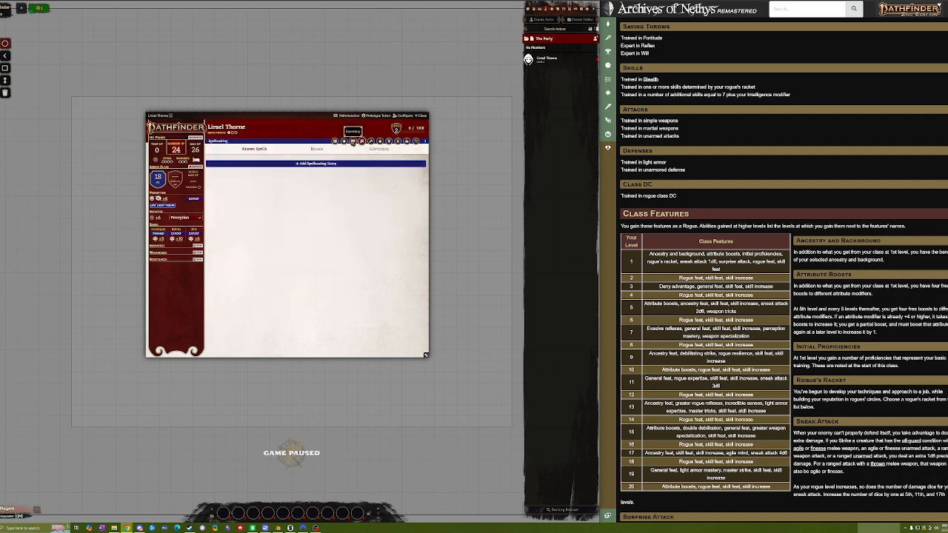
click(353, 141)
click(344, 141)
click(335, 141)
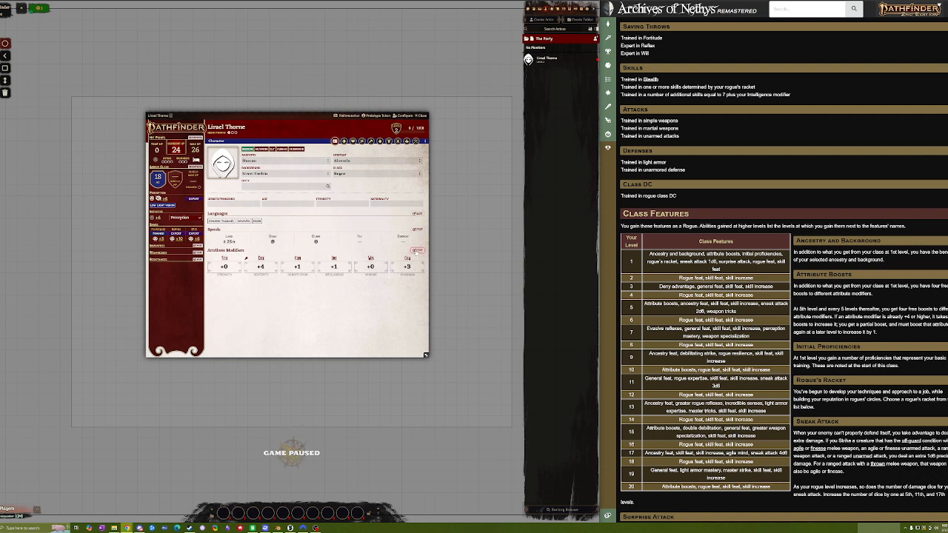
Open the inventory page of the character sheet
click(352, 141)
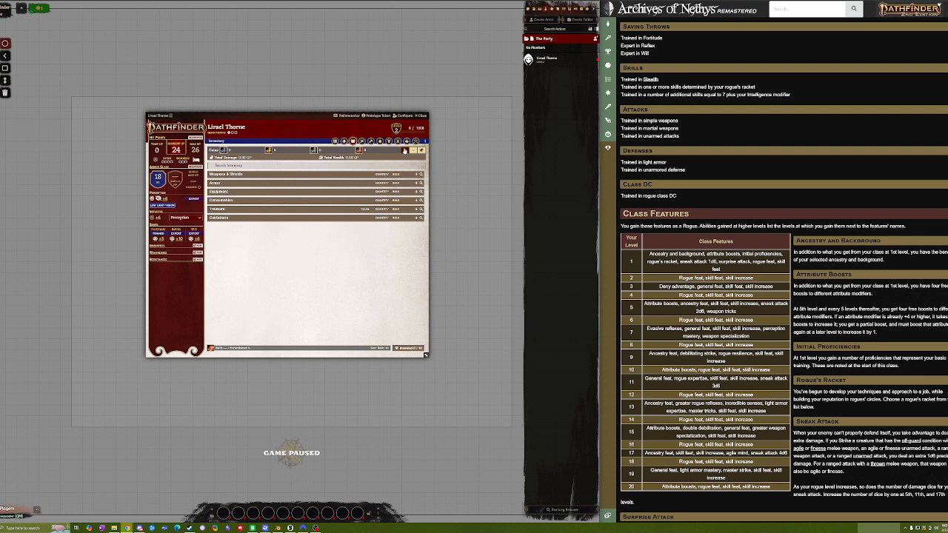
click(228, 166)
click(275, 264)
click(416, 191)
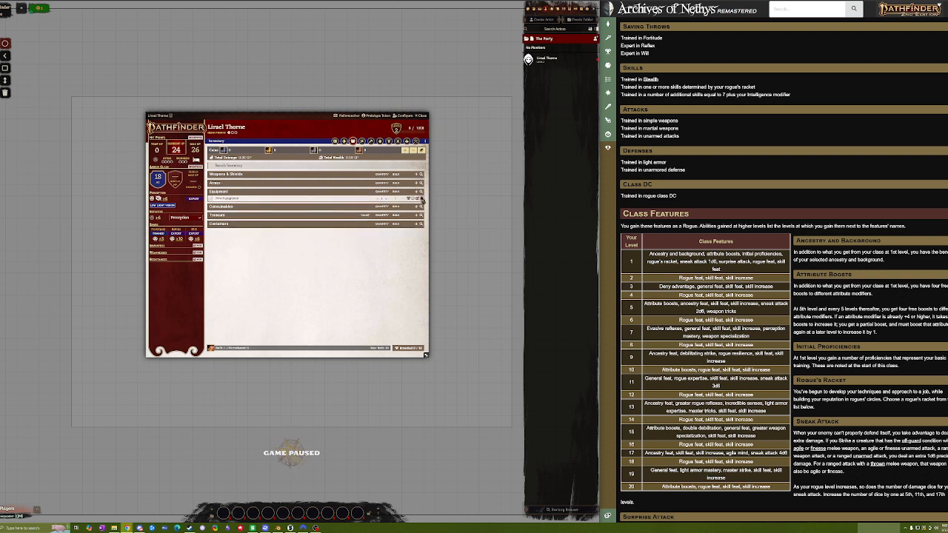
click(421, 199)
key(Return)
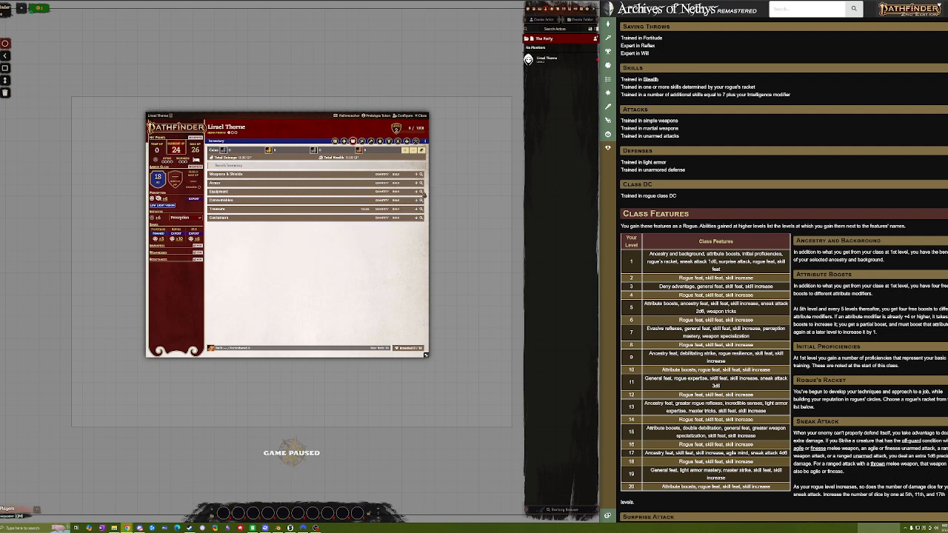
Open the compendium browser for equipment, look through the items, and search them for "rogue"
click(421, 192)
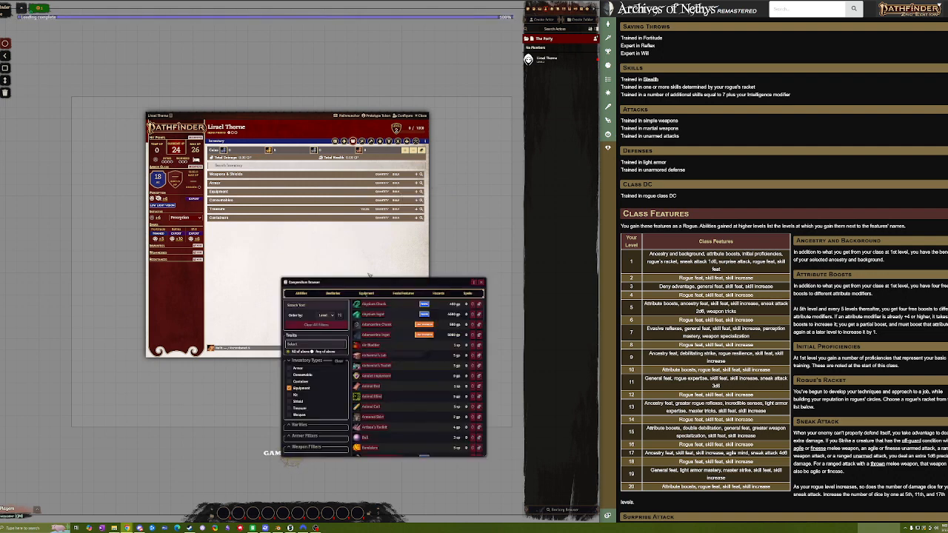
drag(369, 283, 297, 132)
scroll(348, 222, down, 10)
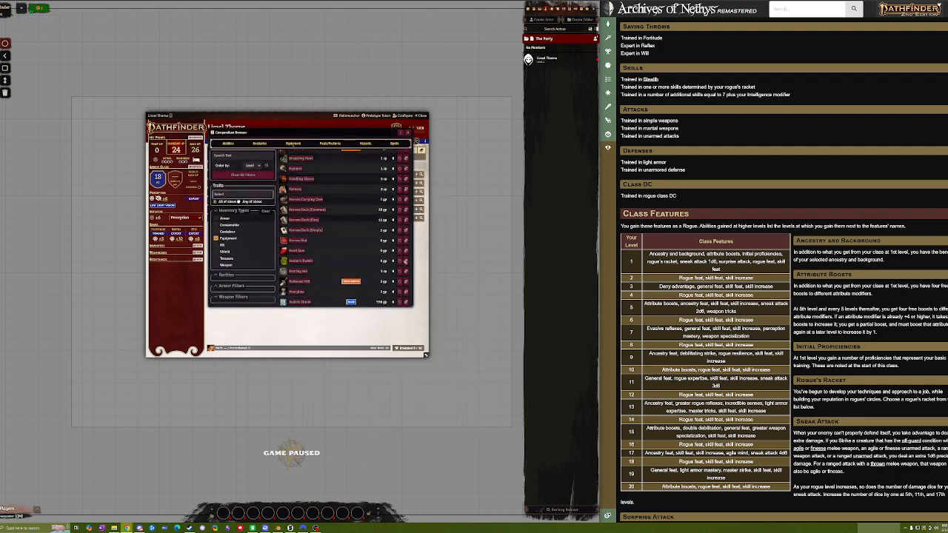
click(406, 261)
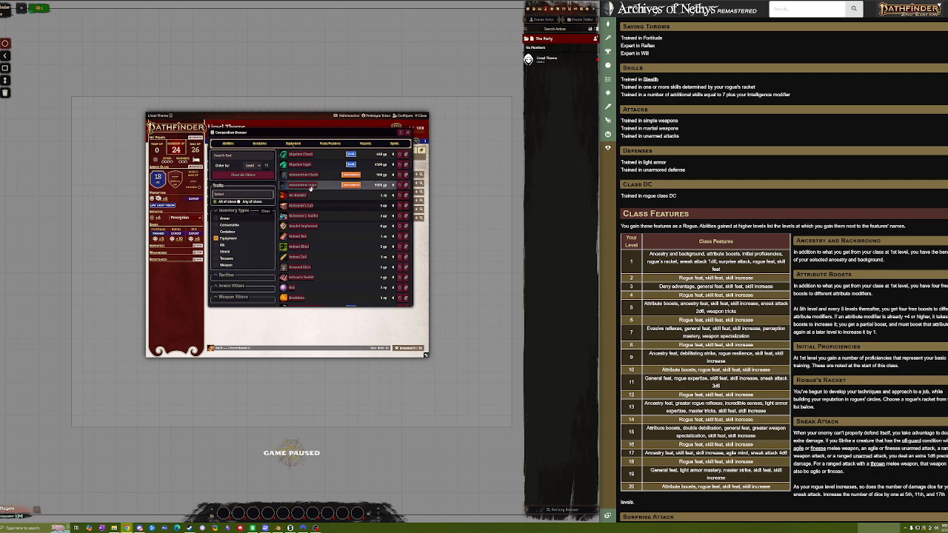
click(242, 155)
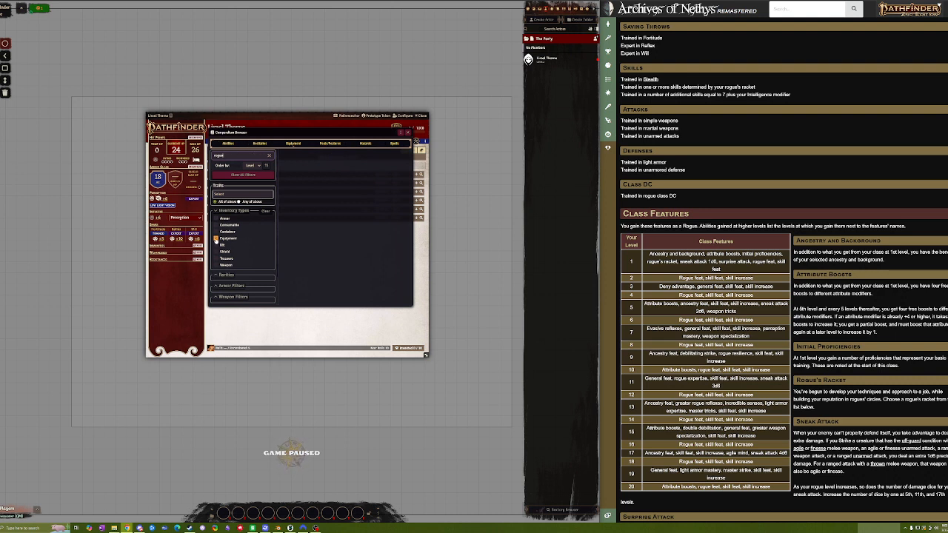
Limit the compendium browser to kits only, clear the search text, and move the browser clear of the inventory
click(216, 246)
double_click(237, 155)
key(BackSpace)
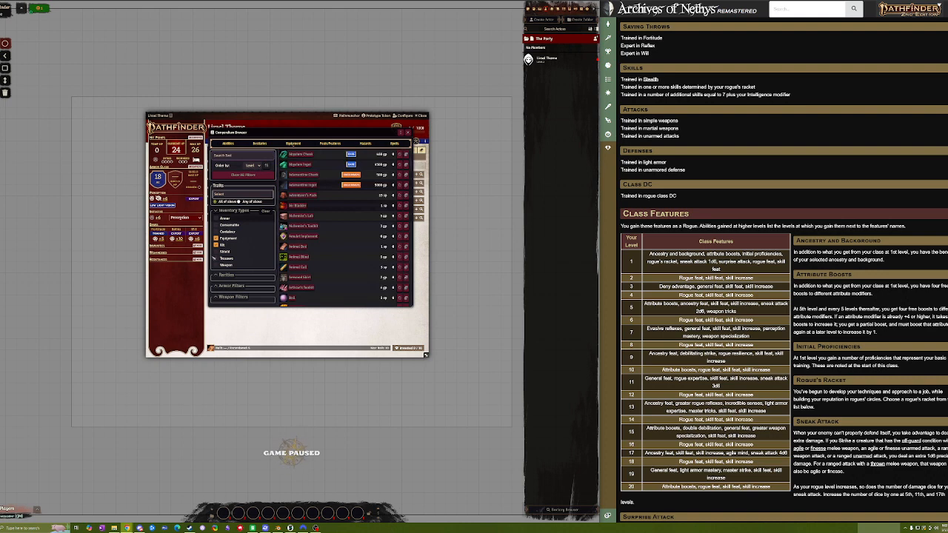
click(216, 239)
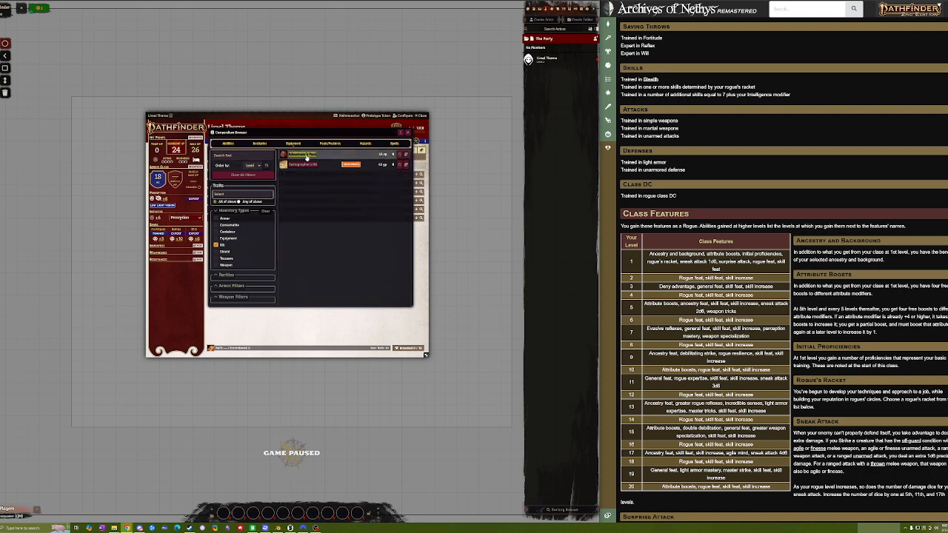
drag(282, 133, 353, 240)
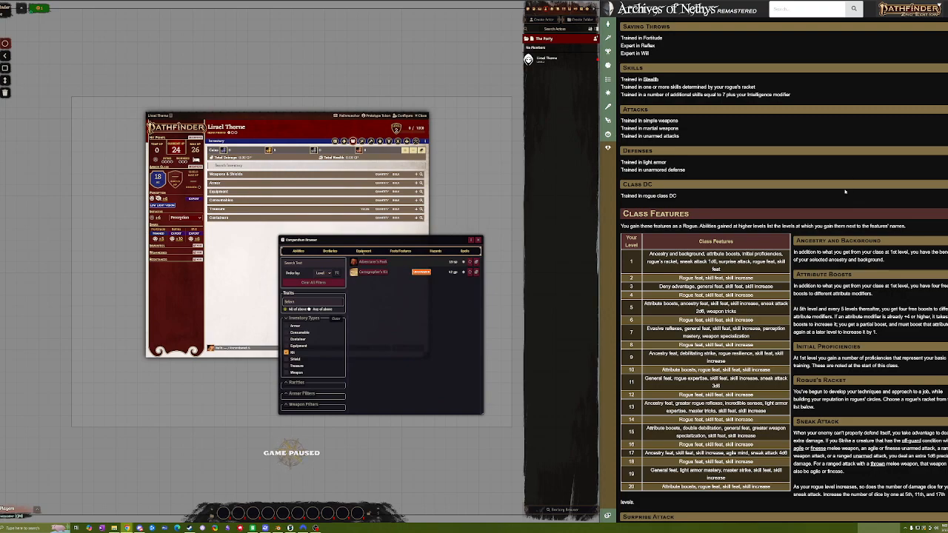
Switch to Archives of Nethys and open the Rogue Kits page from the rogue class page
scroll(840, 189, up, 4)
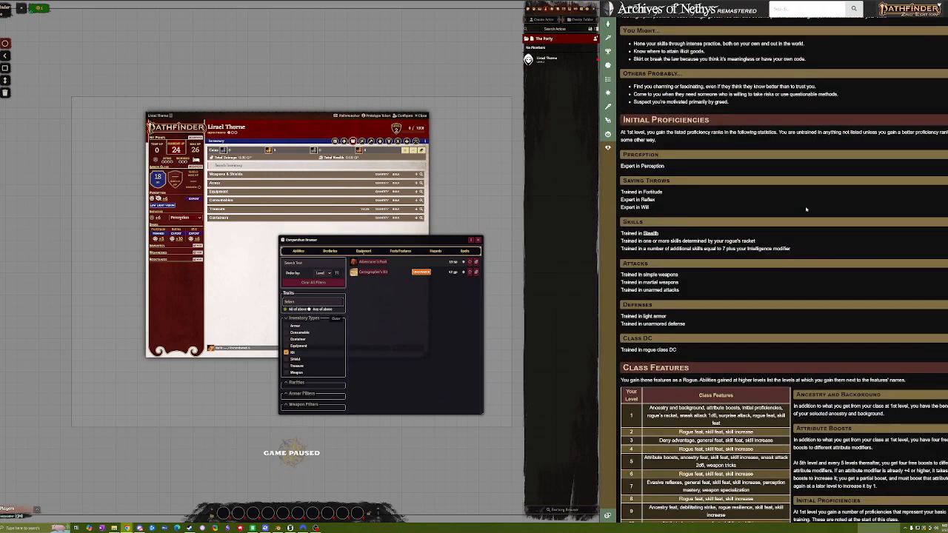
scroll(806, 209, up, 12)
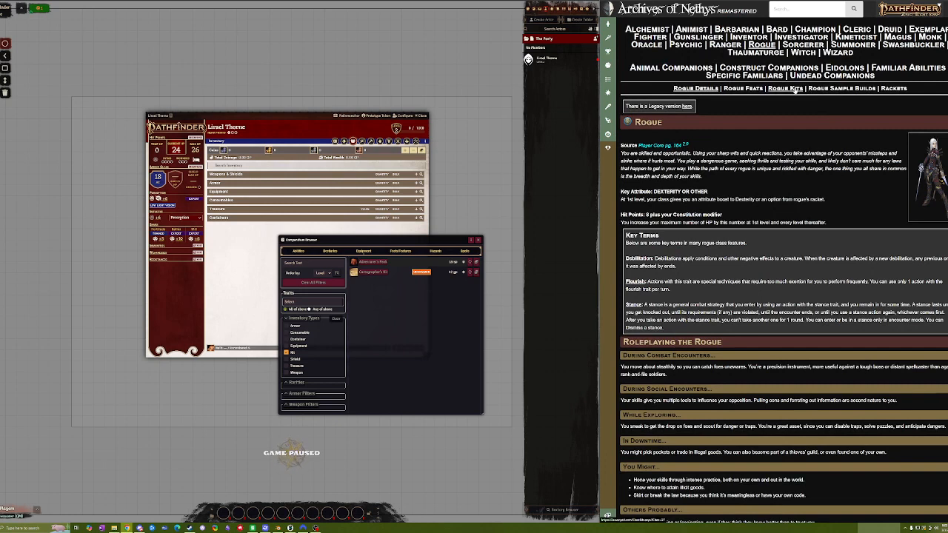
click(786, 89)
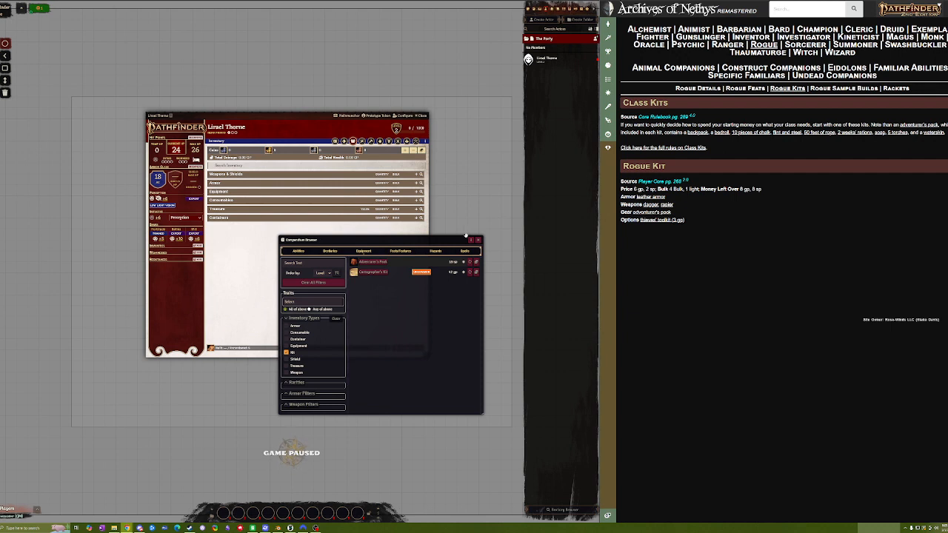
Check the kit listing and its sorting and type filters for a rogue kit, and close the compendium browser
click(314, 263)
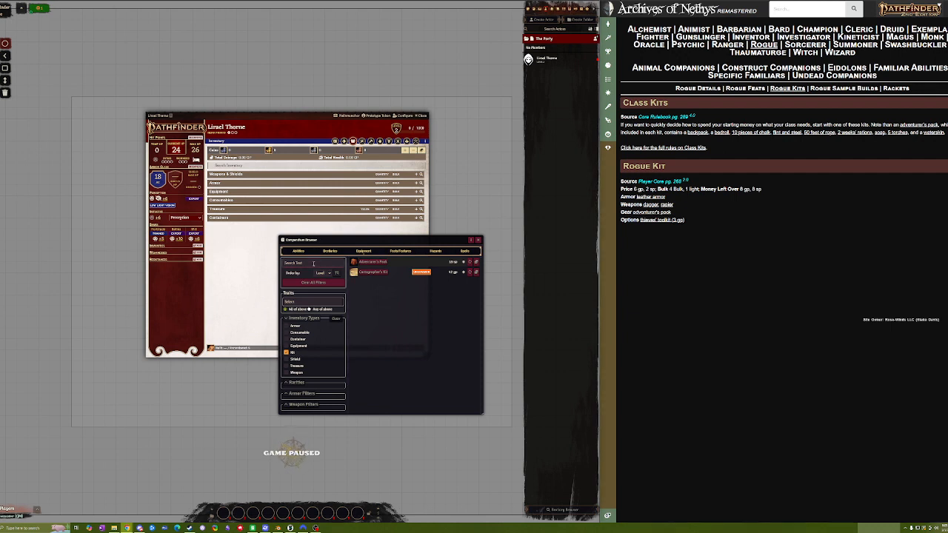
text(r)
key(BackSpace)
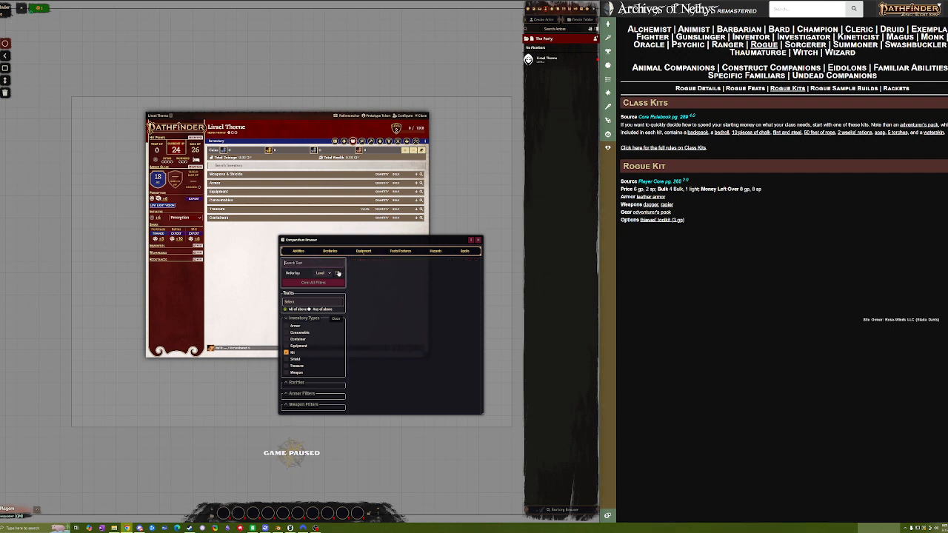
click(323, 274)
click(326, 274)
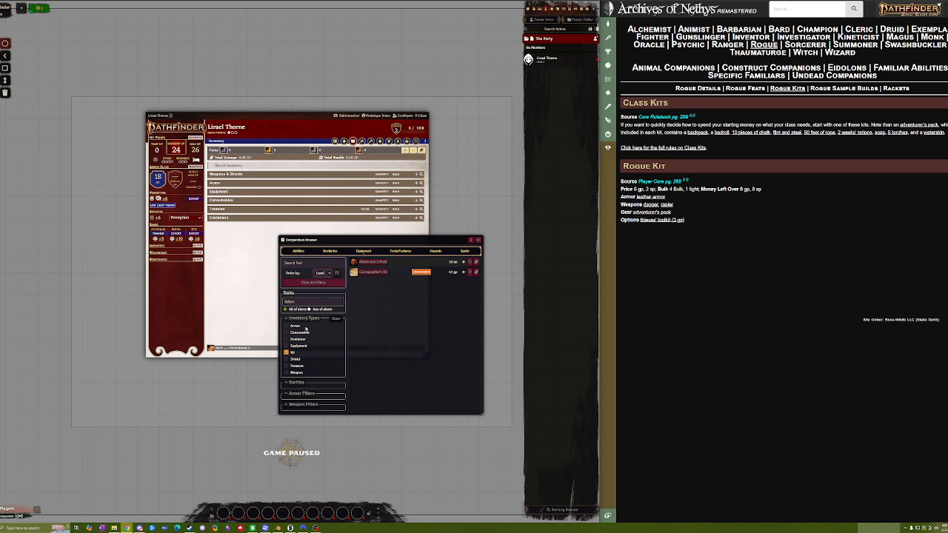
click(287, 326)
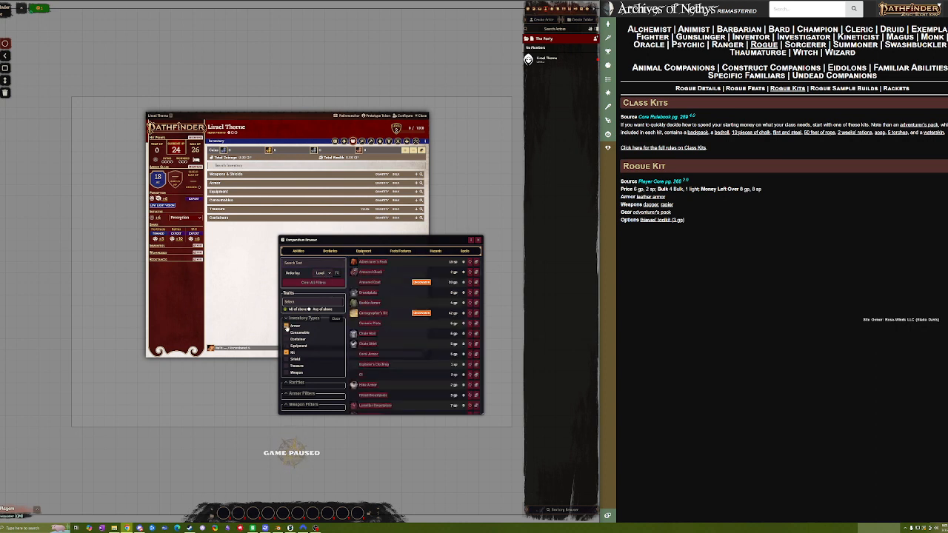
click(286, 326)
scroll(295, 366, down, 1)
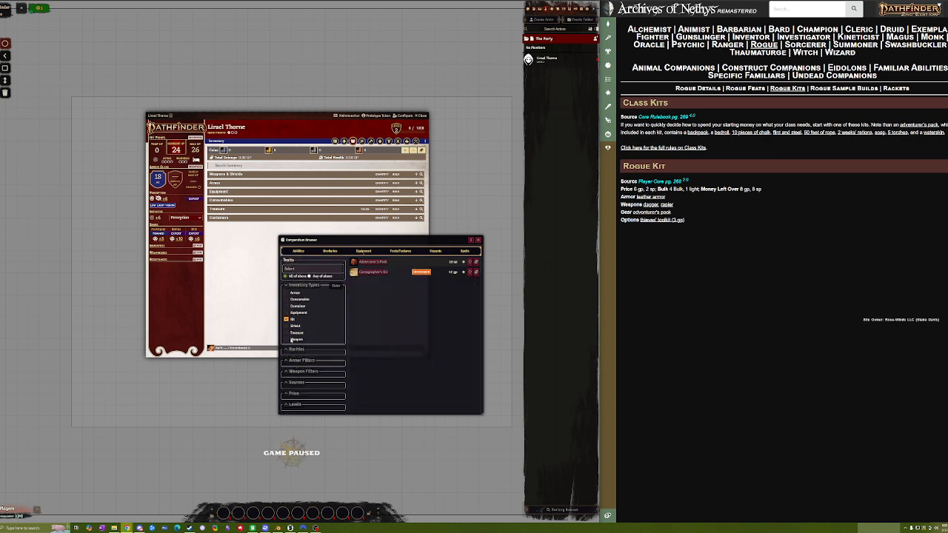
click(478, 242)
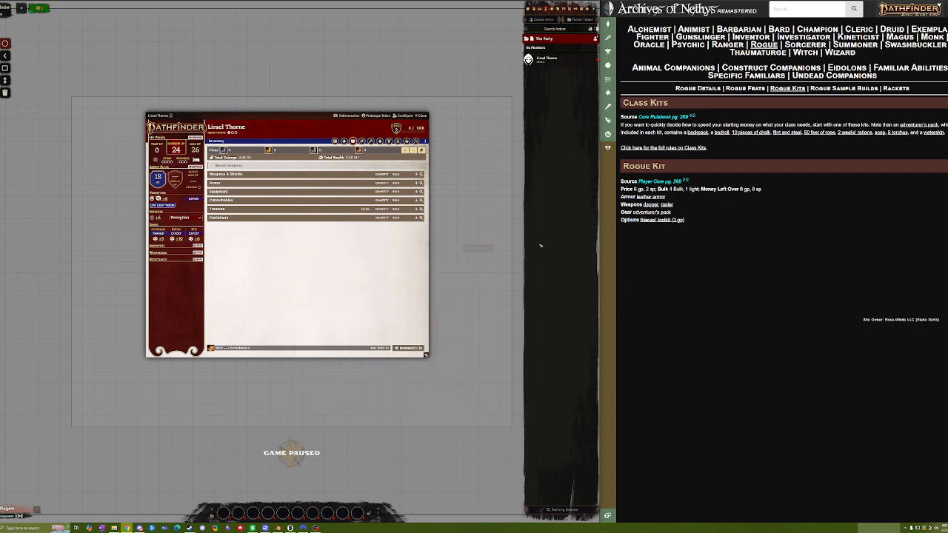
Reopen the character sheet, search the Equipment compendium under Character Building for "rog", and close that compendium
click(422, 116)
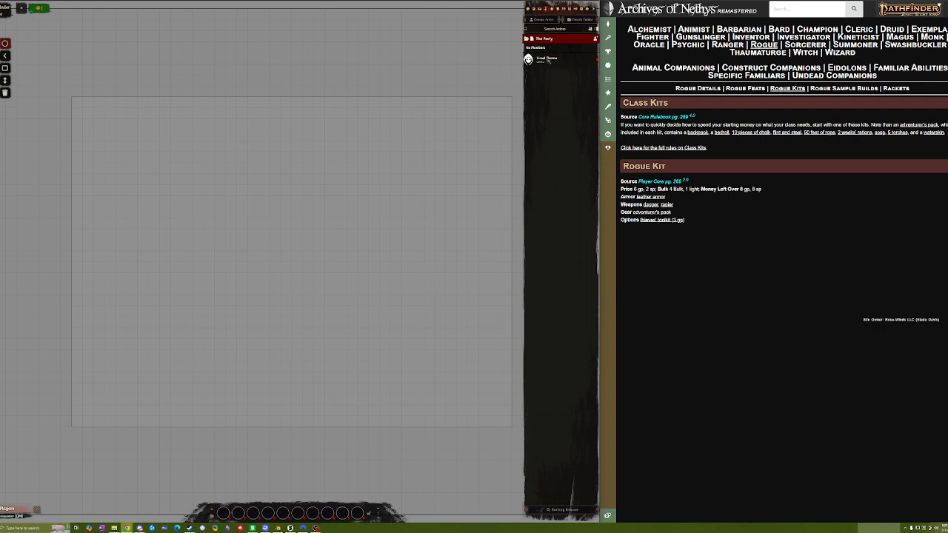
double_click(548, 61)
click(585, 9)
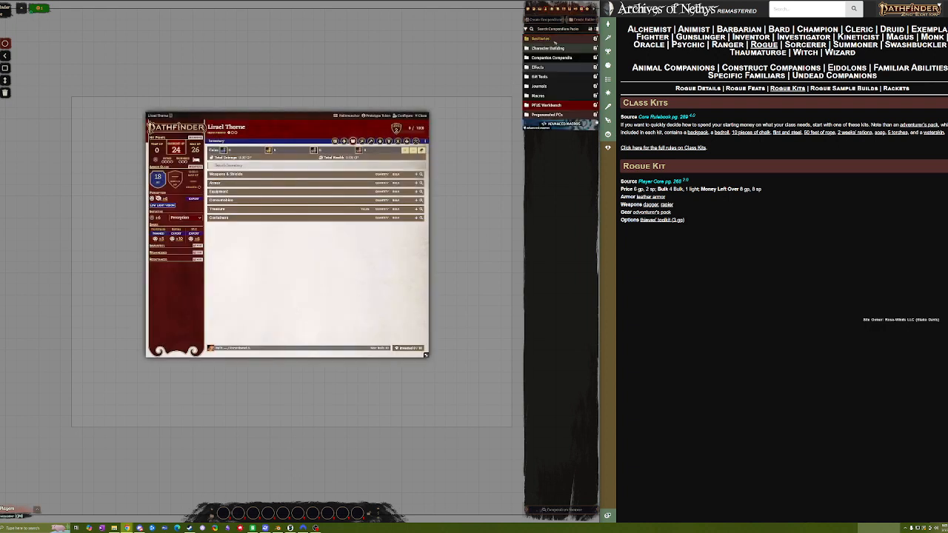
click(551, 48)
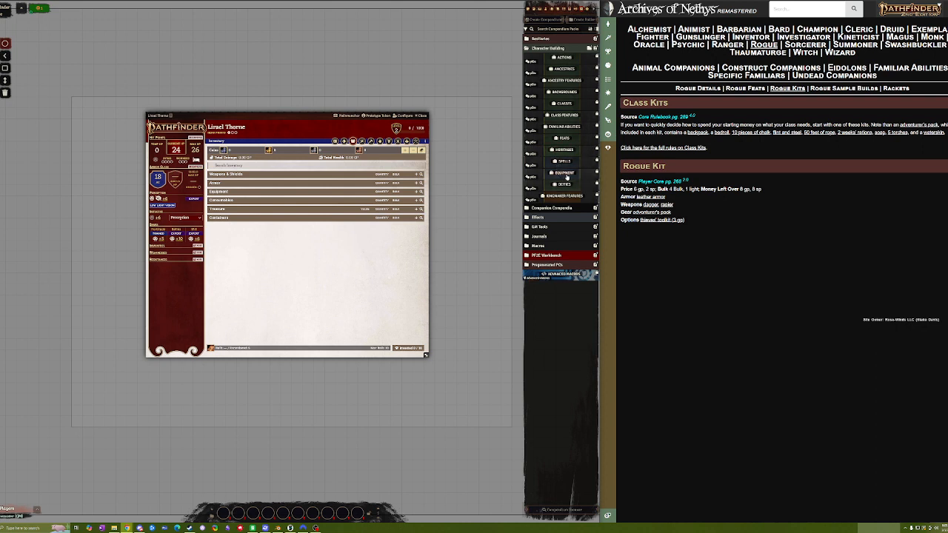
click(559, 172)
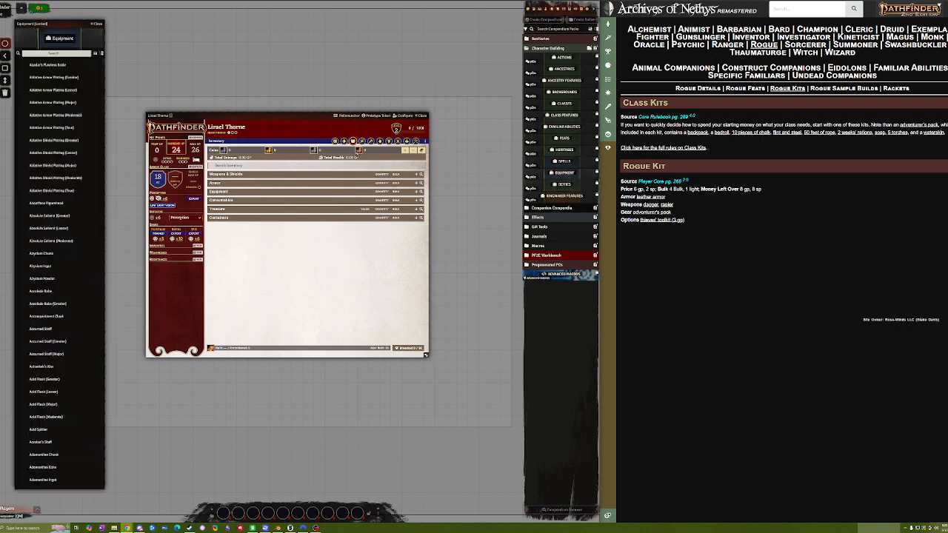
click(64, 53)
text(rog)
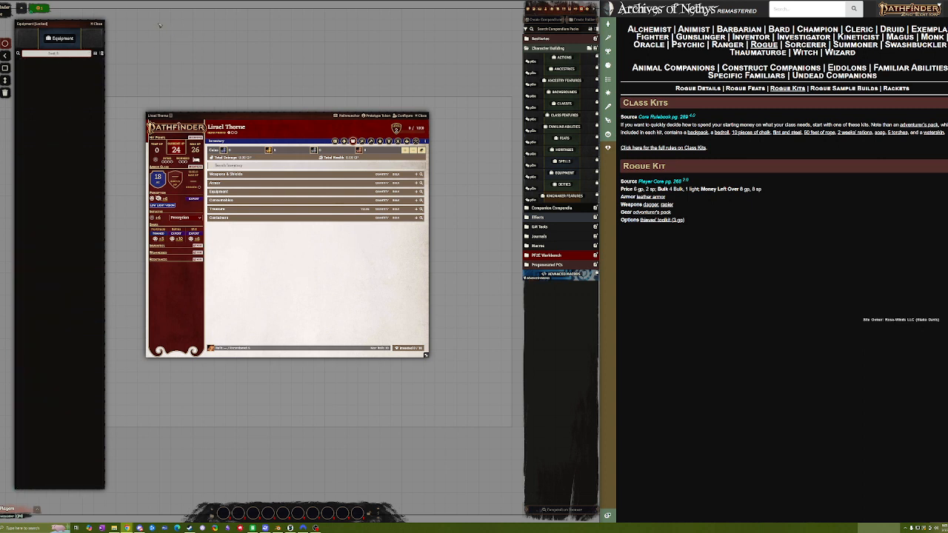
click(100, 24)
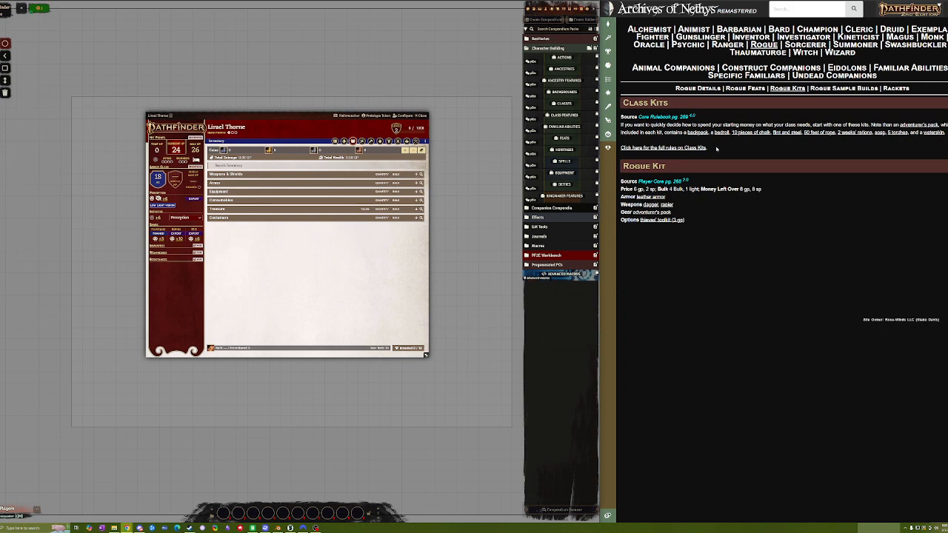
Find the Adventurer's Pack among the kits in the compendium browser, add it to the inventory, and close the browser
mouse_move(699, 133)
click(421, 174)
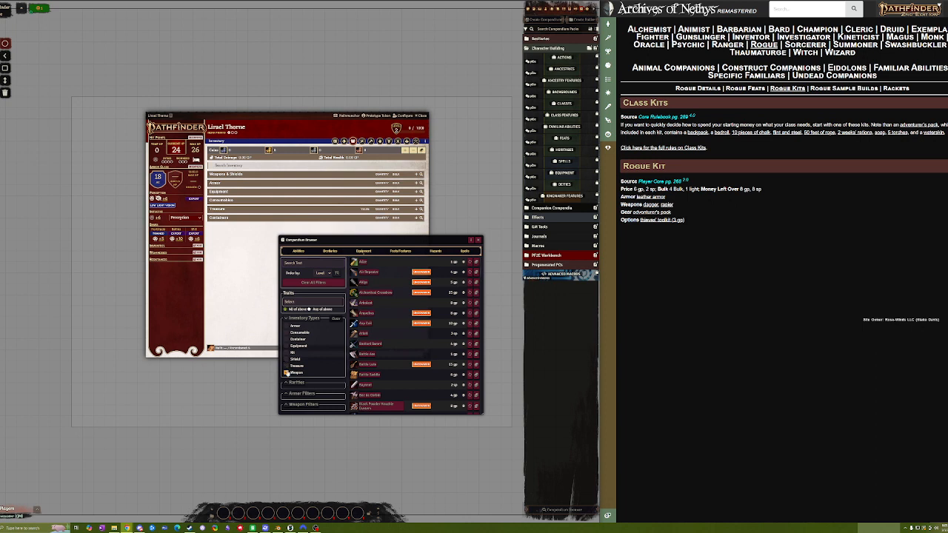
click(287, 353)
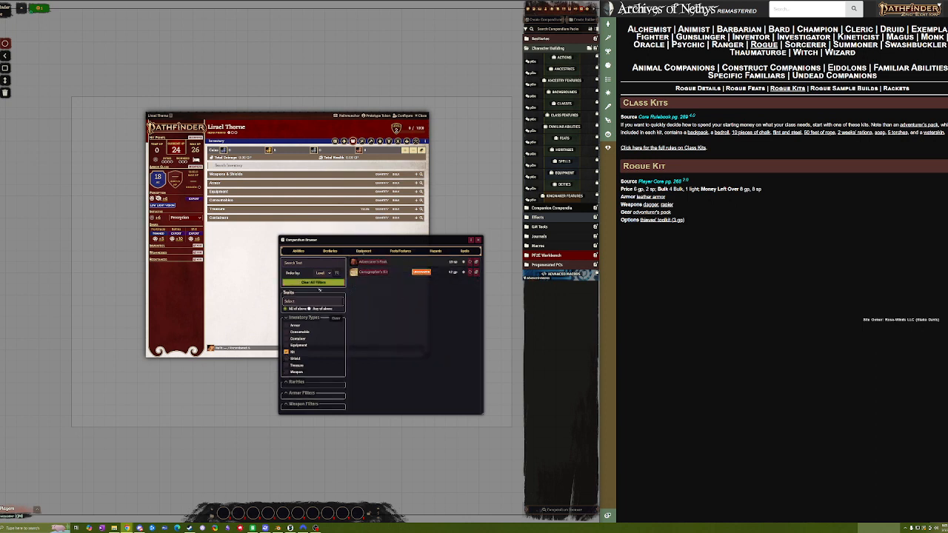
scroll(319, 290, down, 2)
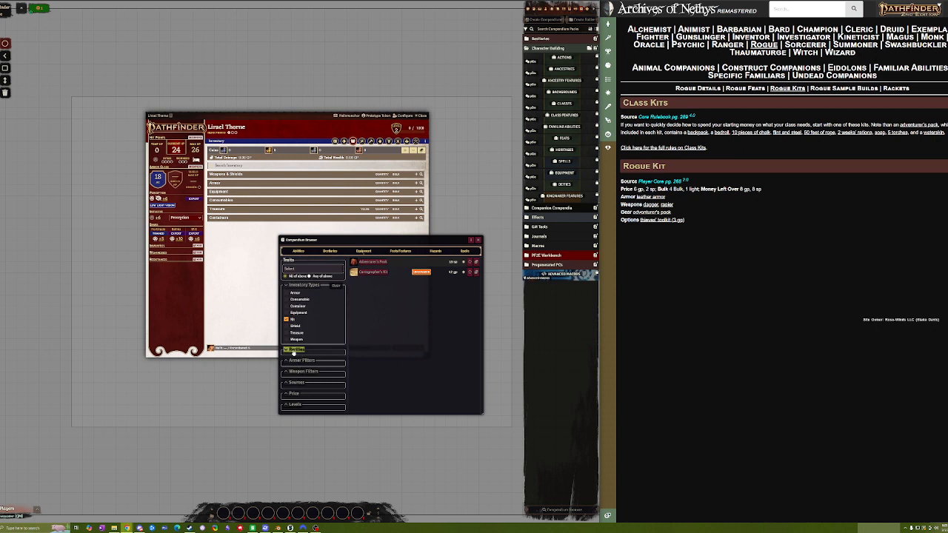
click(301, 360)
click(296, 361)
click(302, 268)
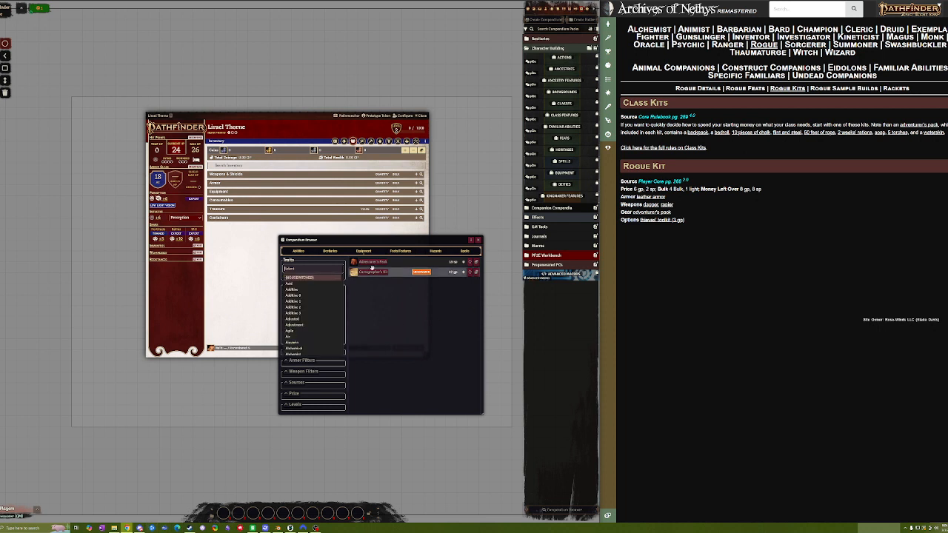
drag(372, 264, 252, 252)
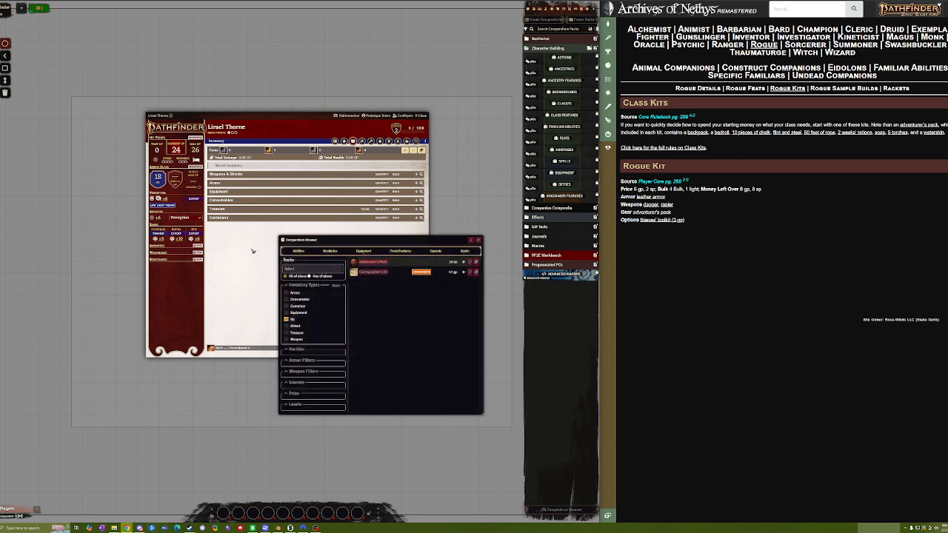
click(478, 240)
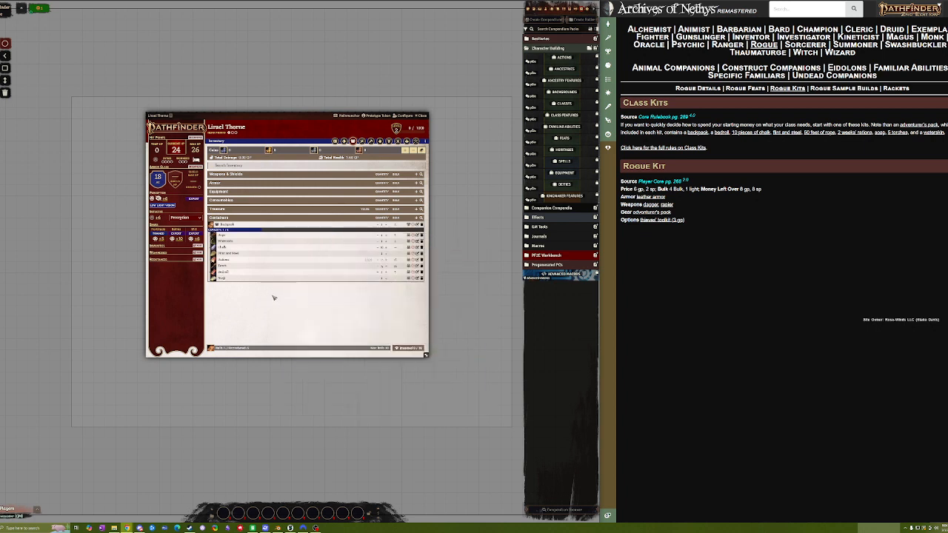
Search the armor listing for "leather" and add Leather Armor to the character's inventory
mouse_move(654, 213)
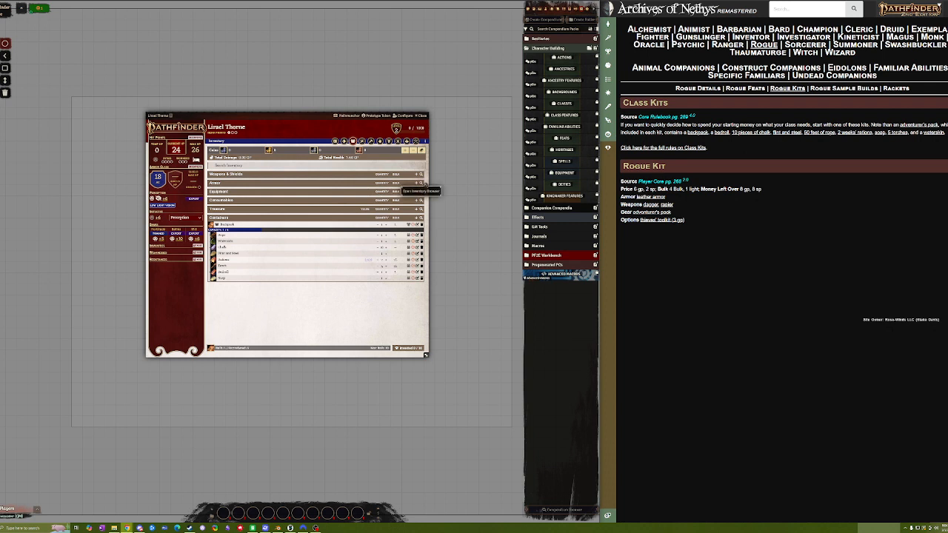
click(421, 183)
click(313, 261)
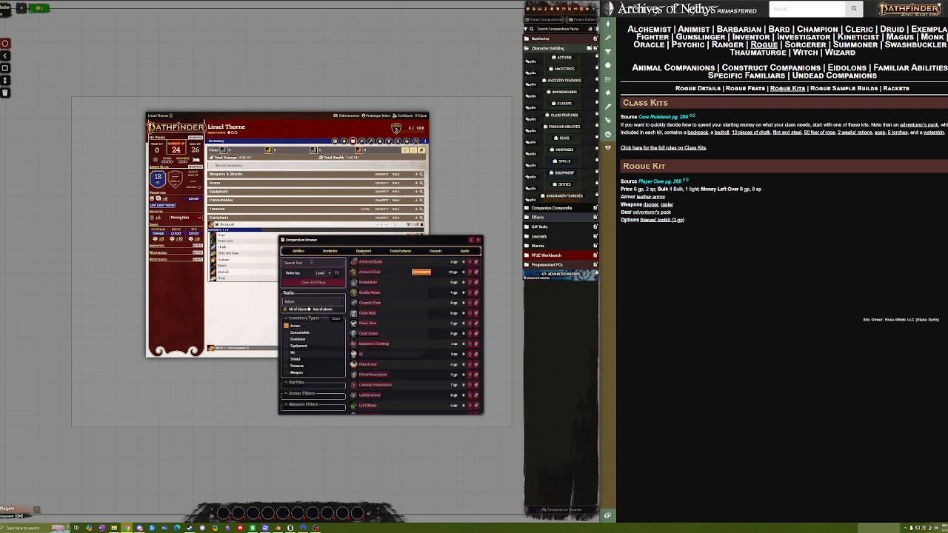
text(leather)
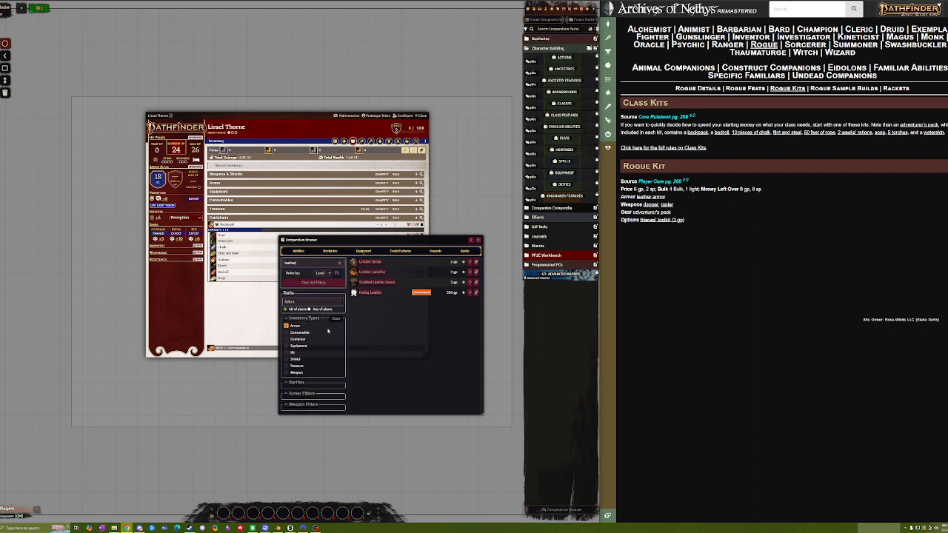
drag(370, 262, 306, 225)
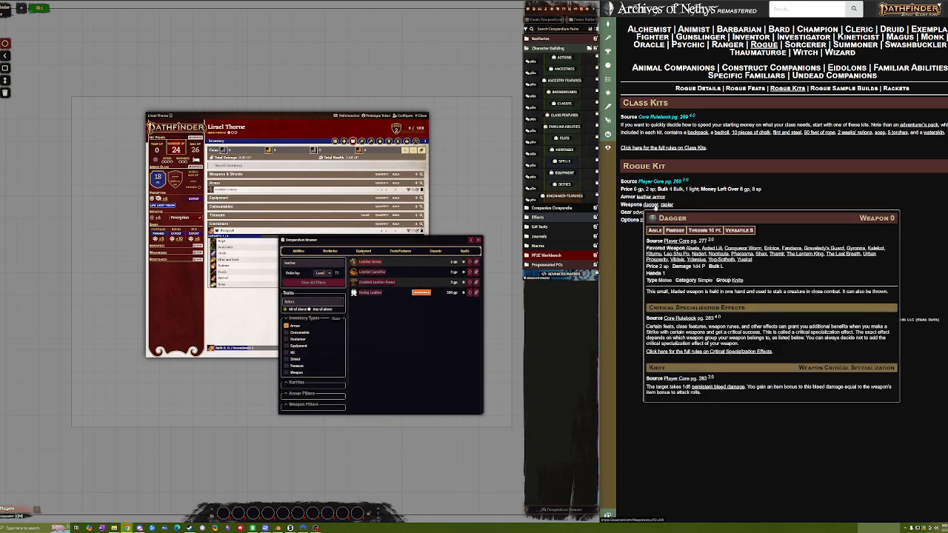
Clear the armor filter and close the armor listing, search the weapons for "dag" and add a Dagger to the inventory
click(286, 326)
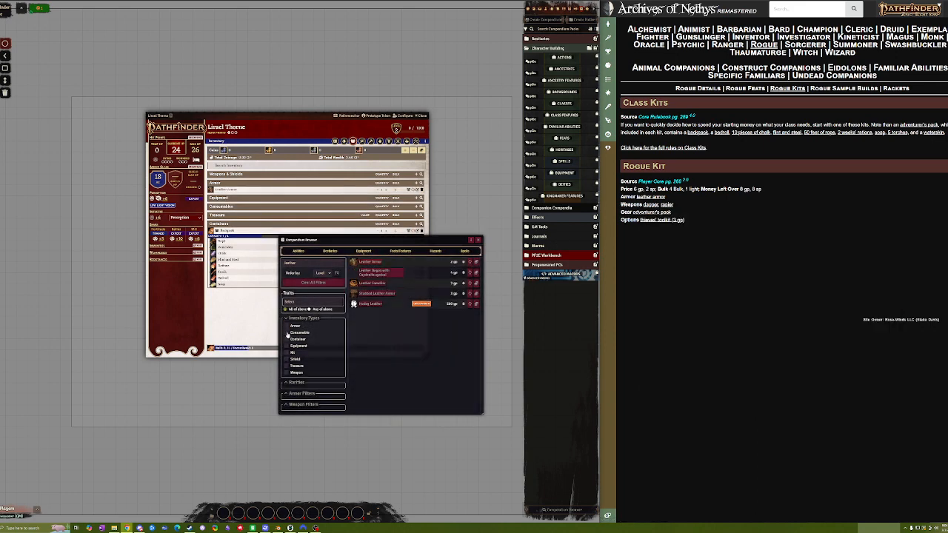
click(478, 240)
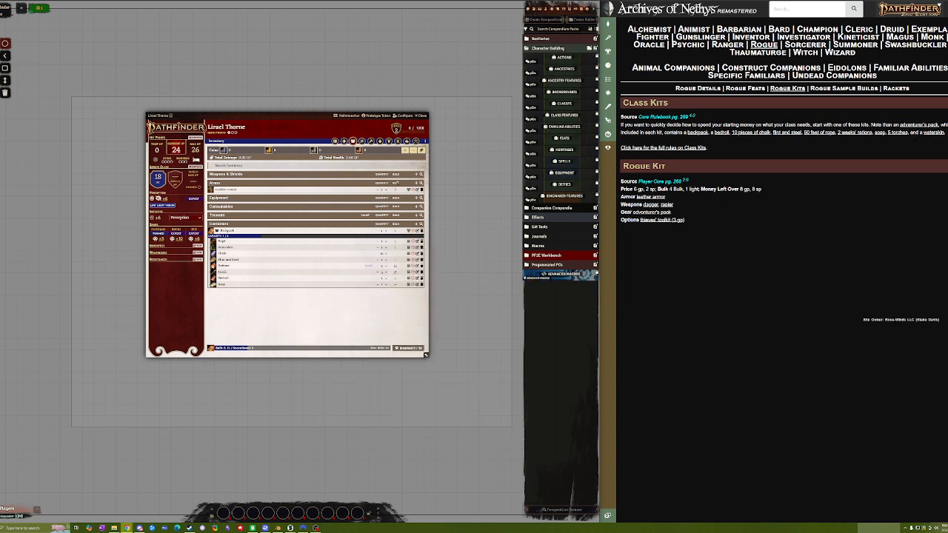
click(422, 175)
click(321, 263)
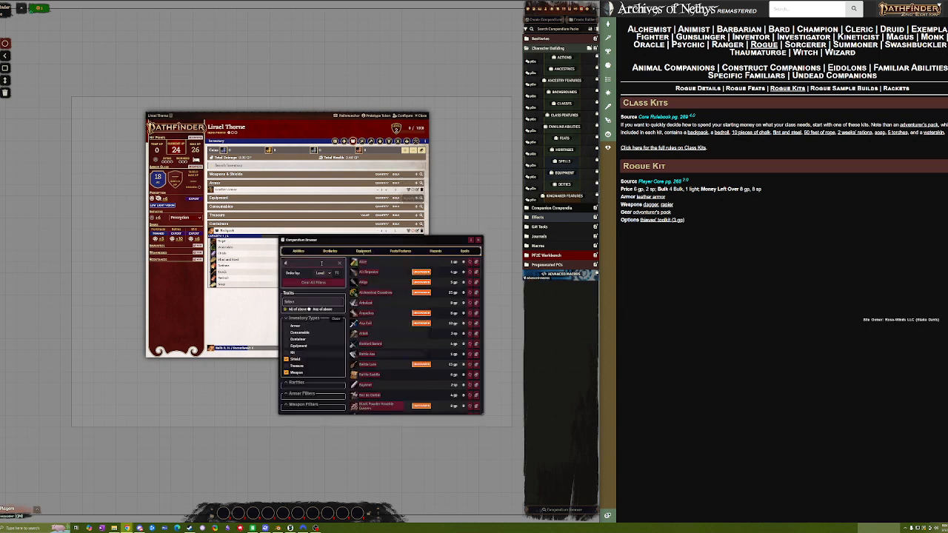
text(dag)
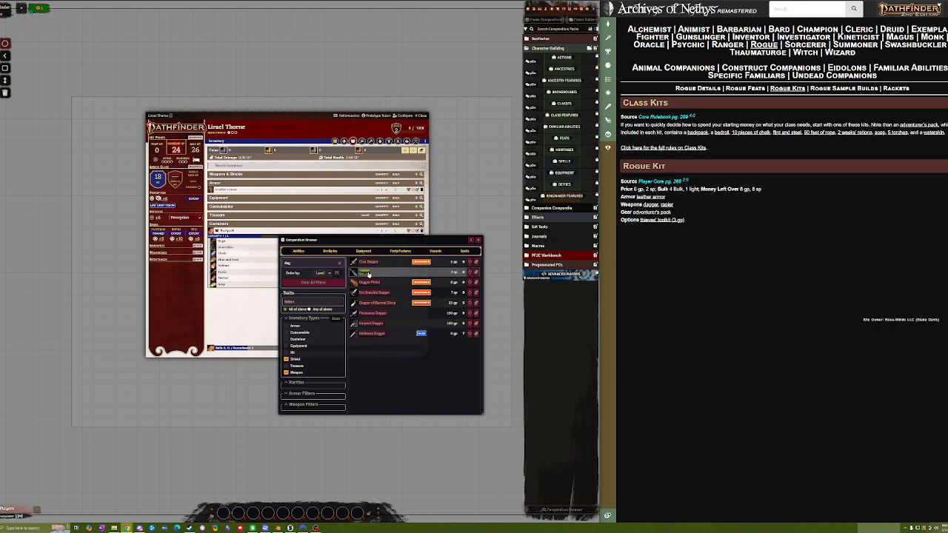
drag(368, 273, 292, 197)
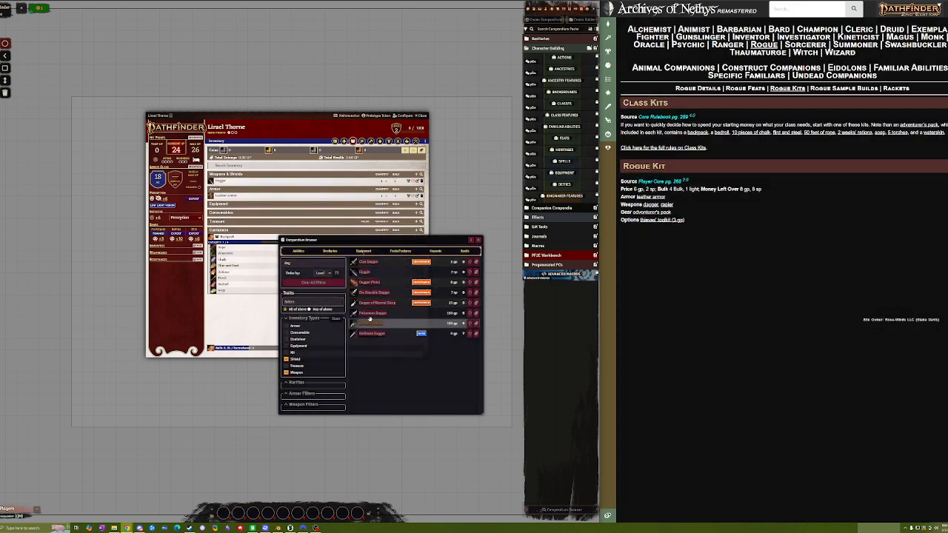
Search the weapons for "rap", add a Rapier to the inventory, and close the compendium browser
double_click(318, 263)
text(ra)
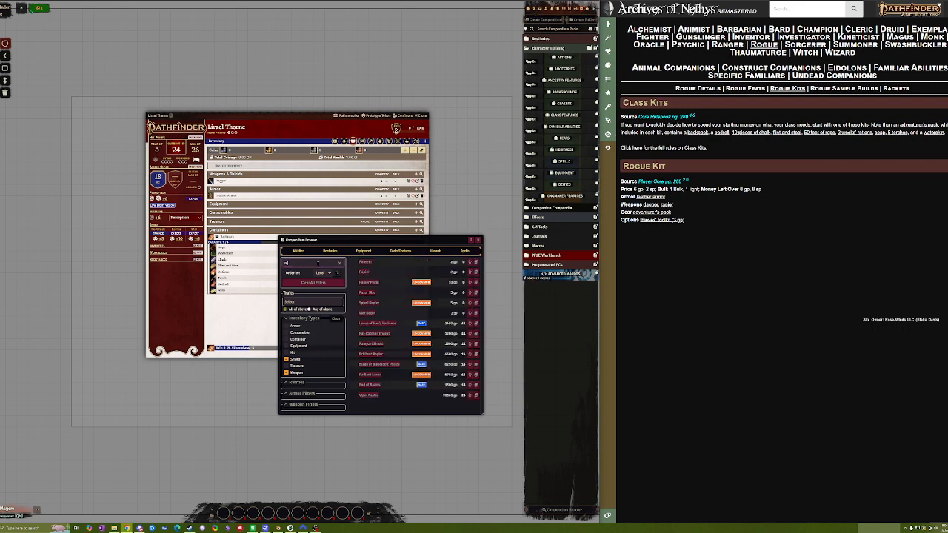
text(p)
drag(365, 263, 304, 201)
click(474, 240)
mouse_move(655, 213)
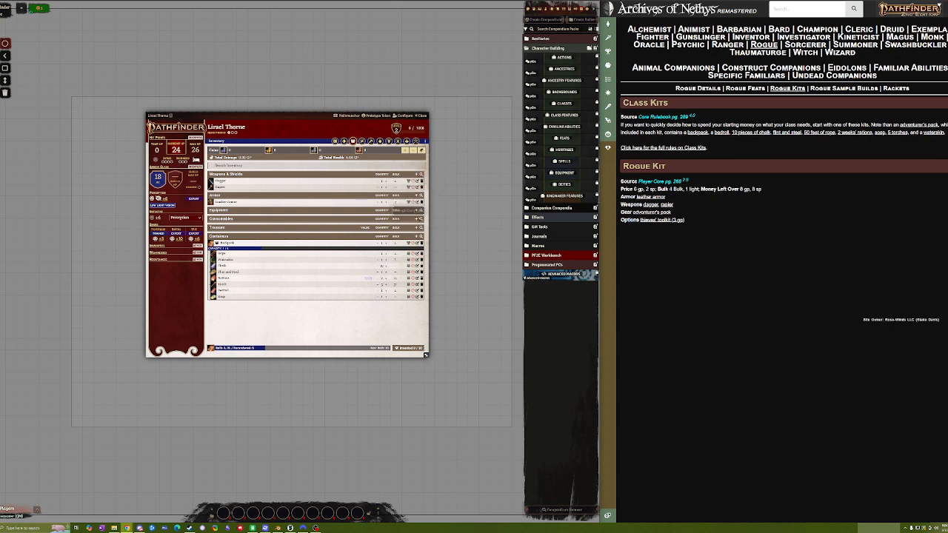
Search the equipment listing for "thi", add the basic Thieves' Toolkit to the inventory, and close the browser
click(422, 210)
click(322, 264)
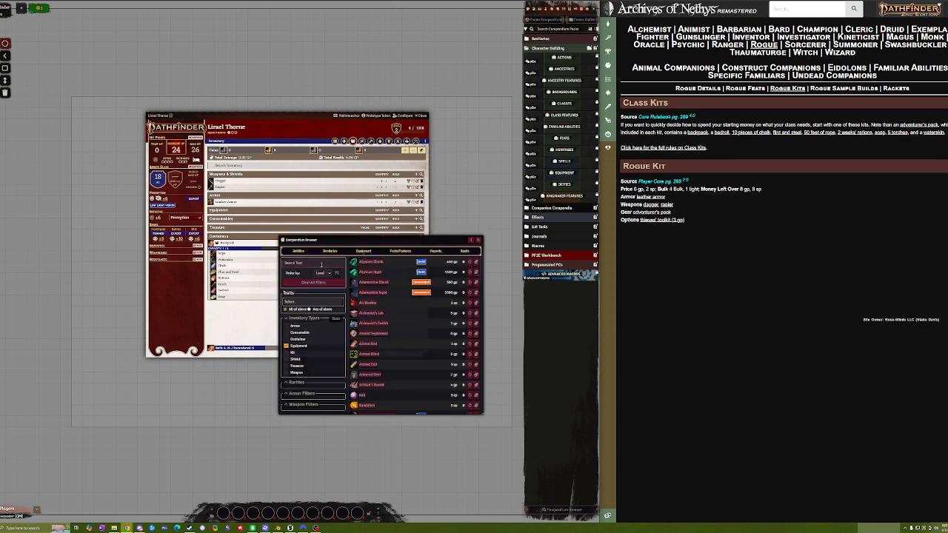
text(thi)
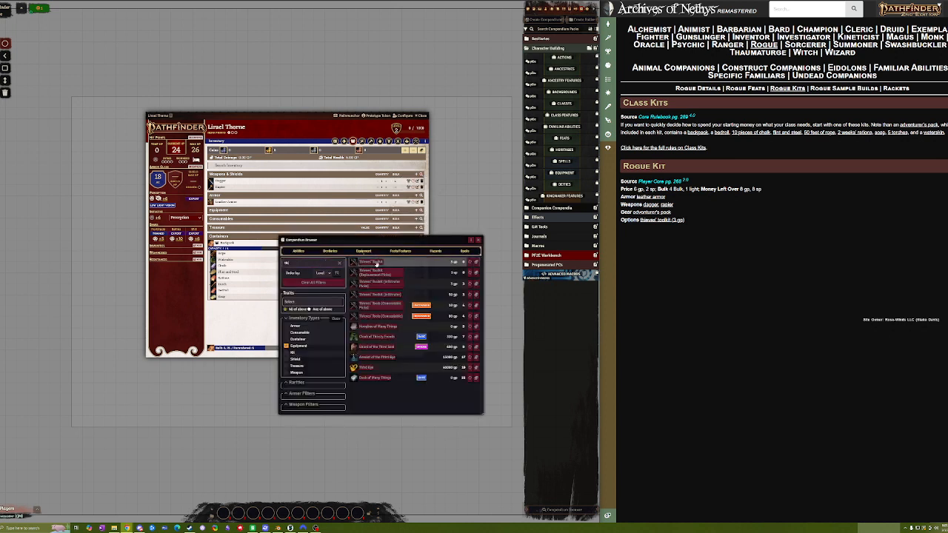
drag(377, 265, 246, 216)
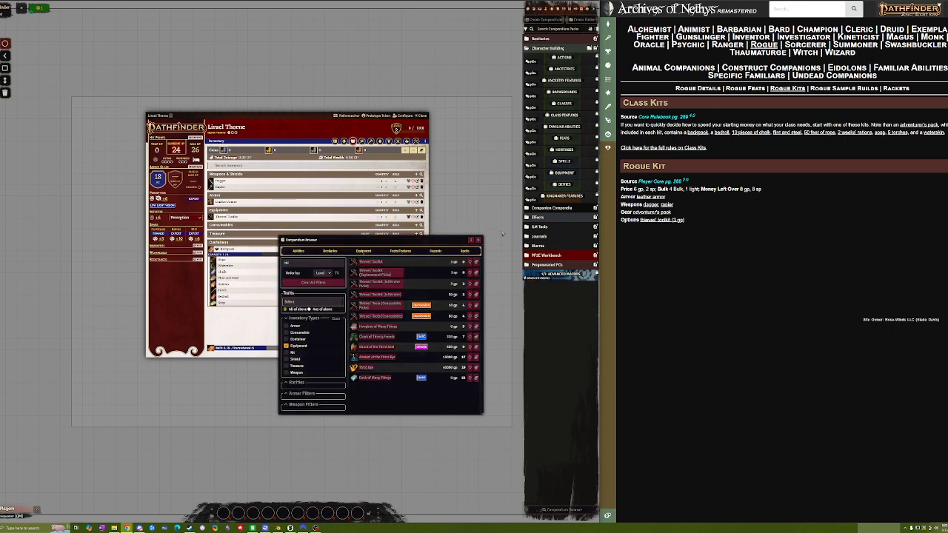
click(477, 239)
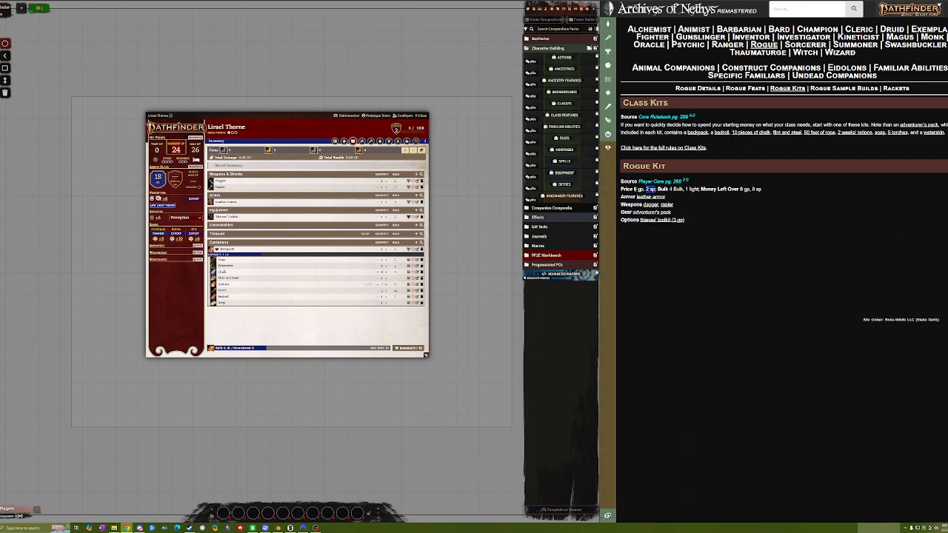
Check the money figures of the Rogue Kit and add 8 gold and 8 silver coins to the inventory
drag(634, 190, 644, 189)
click(406, 150)
click(289, 257)
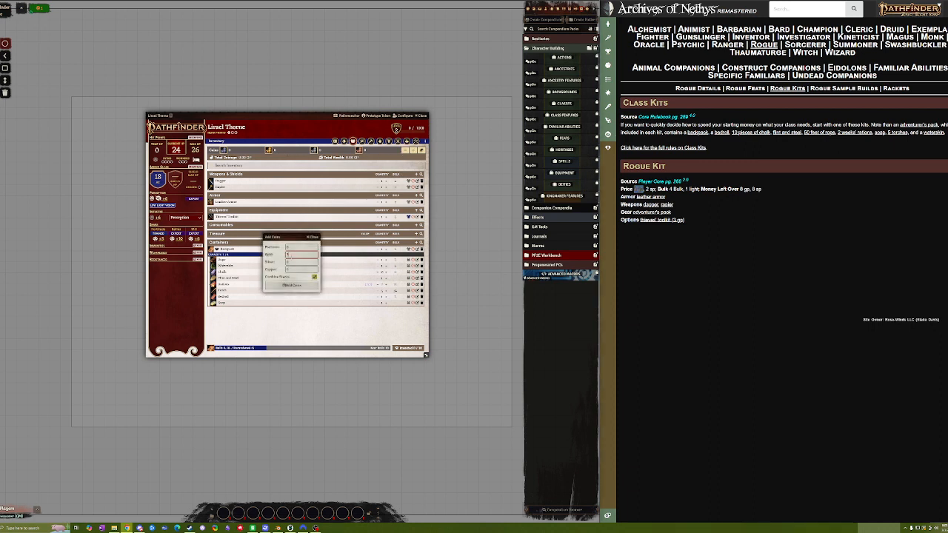
text(8)
key(Tab)
text(8)
click(289, 286)
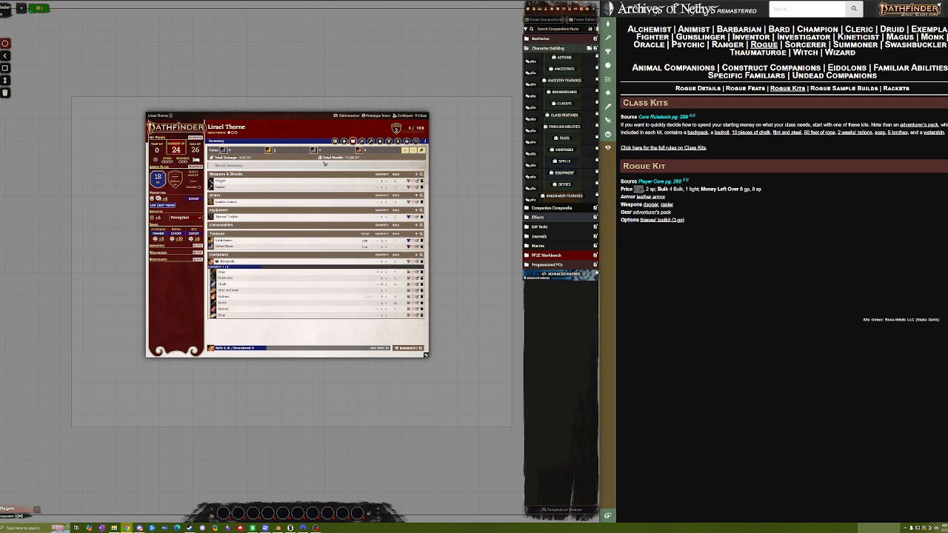
Set the Rapier's carry state to Worn and the Leather Armor's to Worn (Armor)
drag(278, 118, 358, 185)
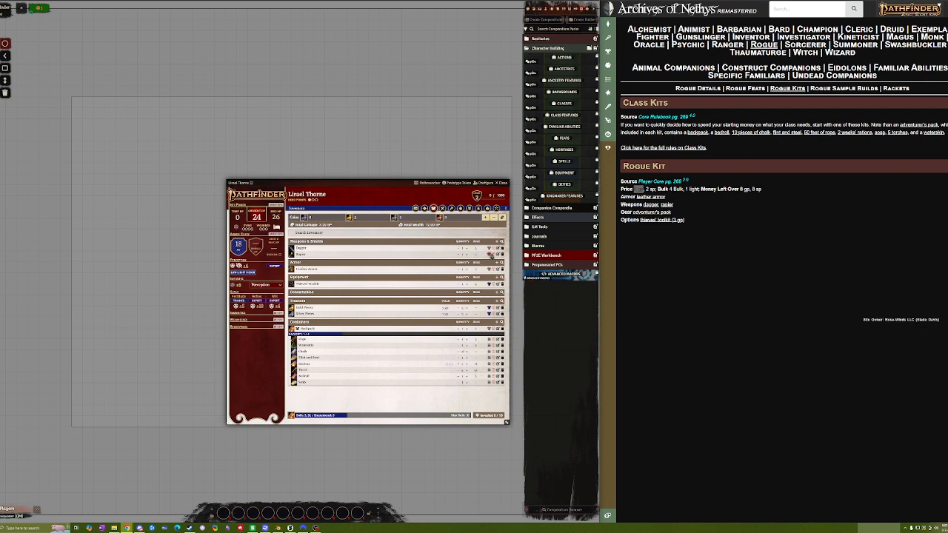
click(491, 254)
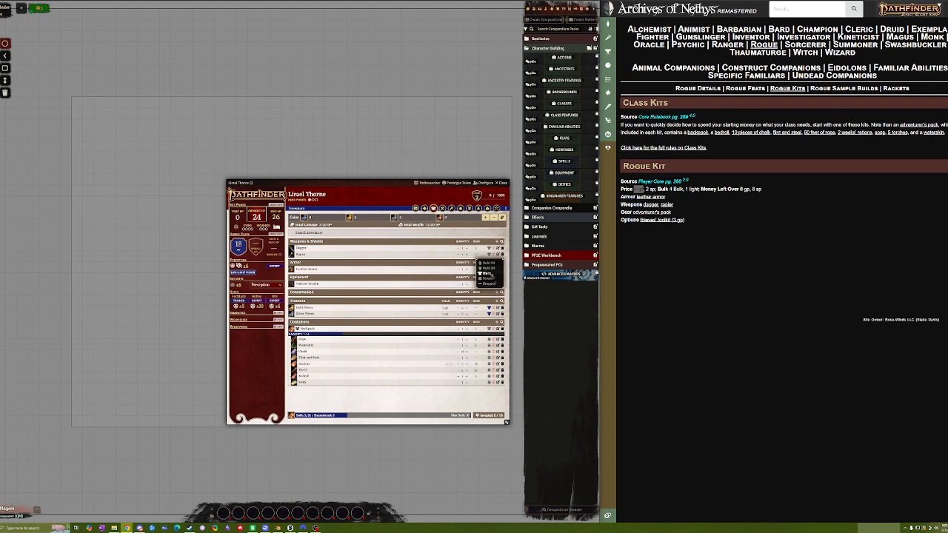
click(489, 274)
click(494, 270)
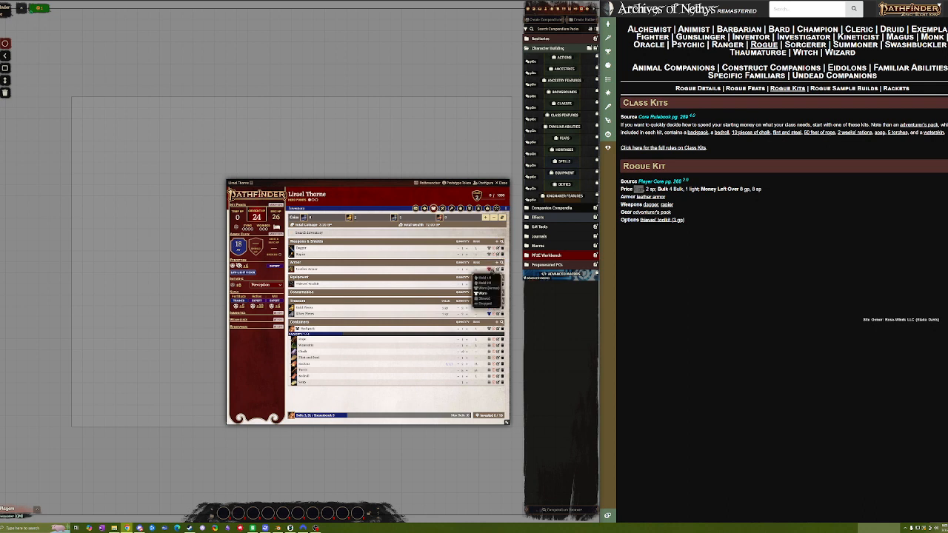
click(485, 294)
click(494, 271)
click(487, 292)
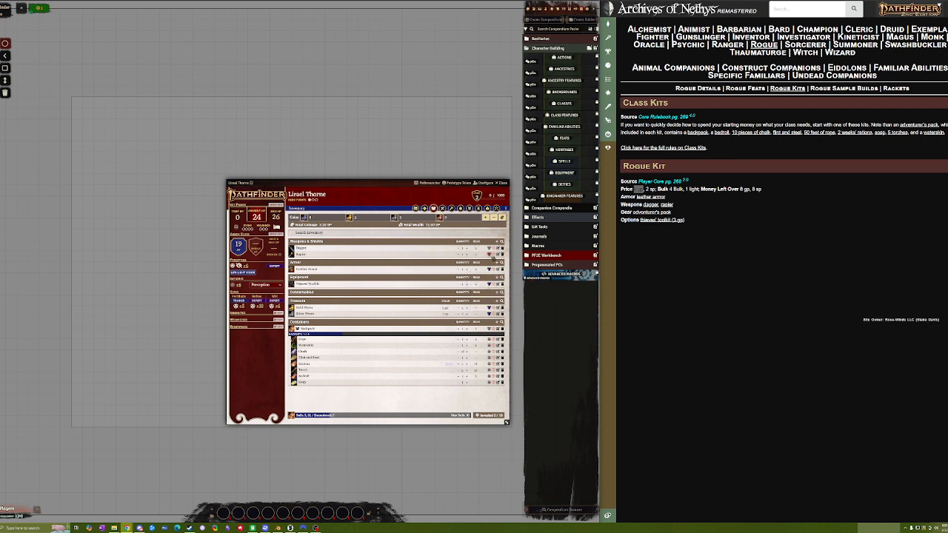
click(491, 254)
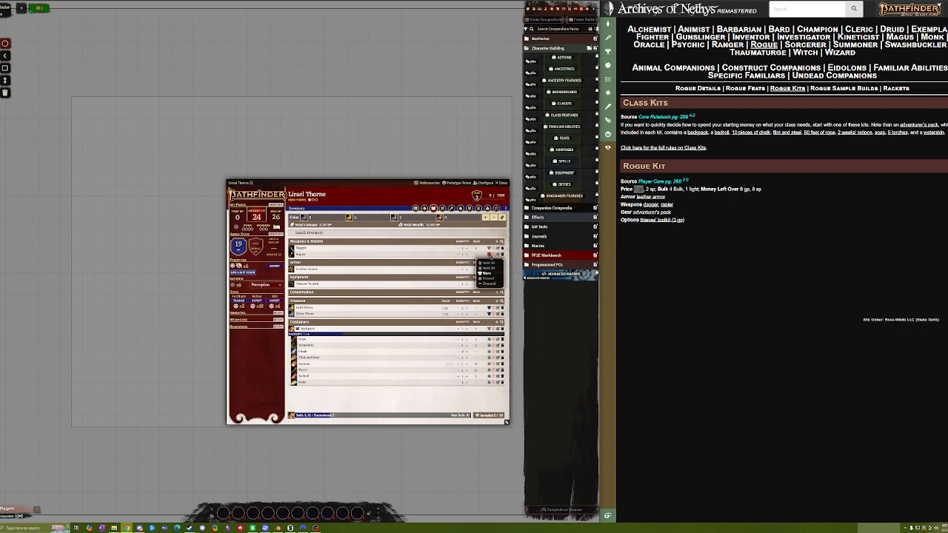
click(489, 255)
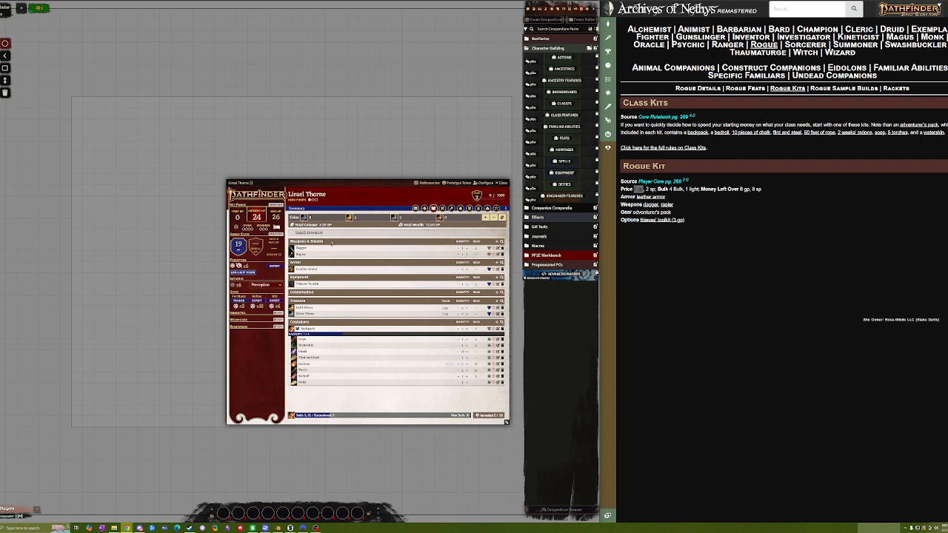
Review the character's overview page with its portrait, ancestry, class and attribute modifiers
click(415, 208)
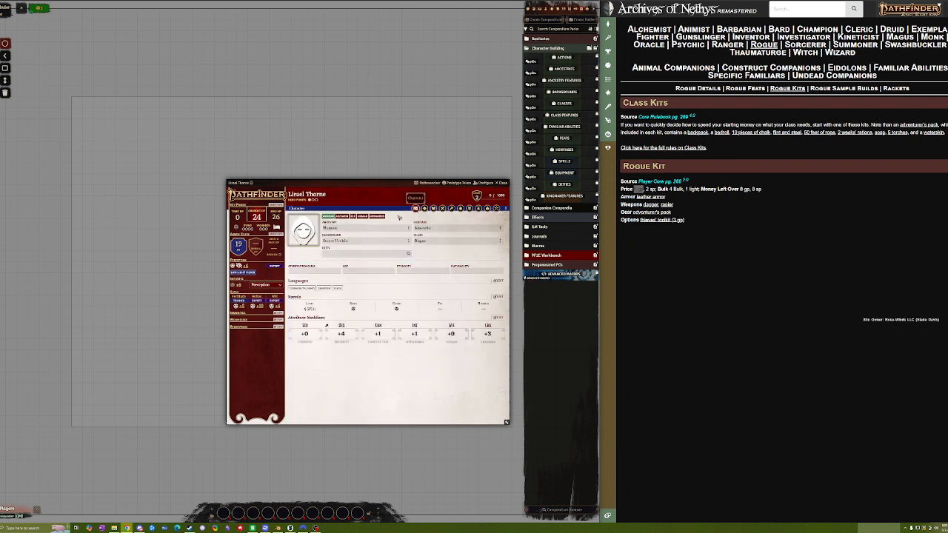
click(302, 231)
click(362, 193)
drag(332, 183, 322, 166)
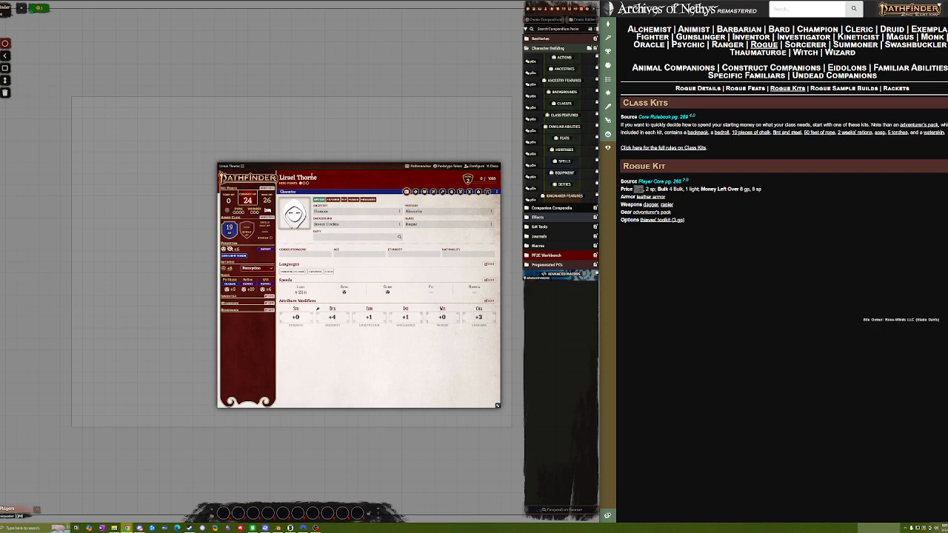
click(723, 118)
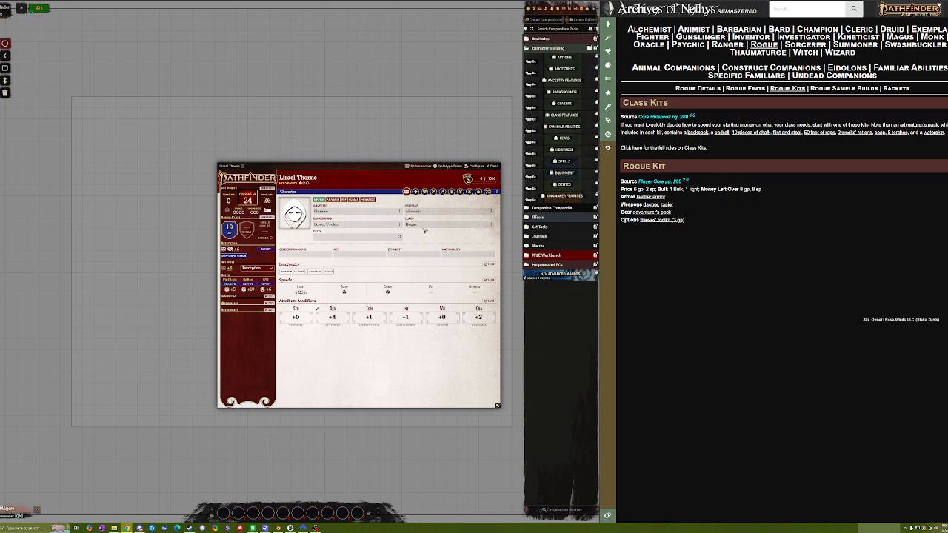
Return the sheet to its inventory, widen the Archives of Nethys window, and close the character sheet
click(424, 192)
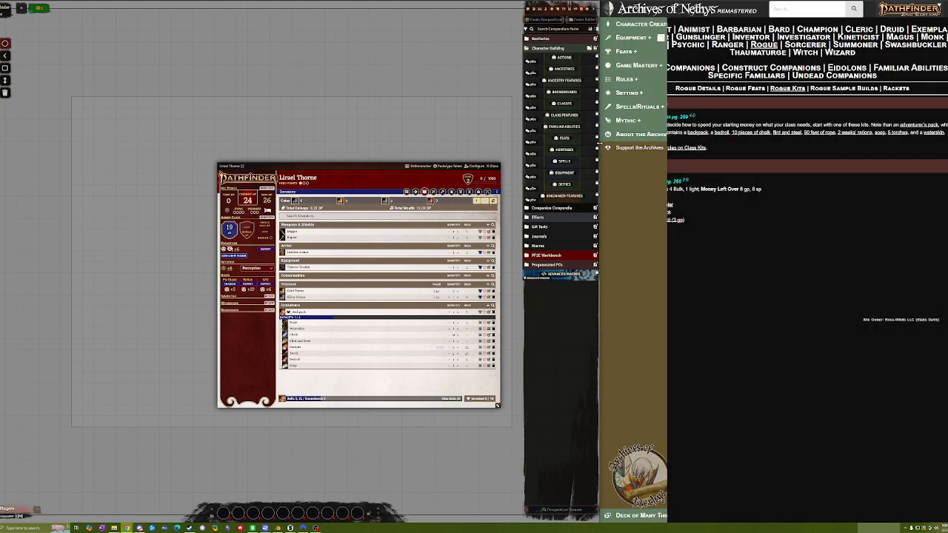
drag(599, 145, 551, 148)
click(491, 167)
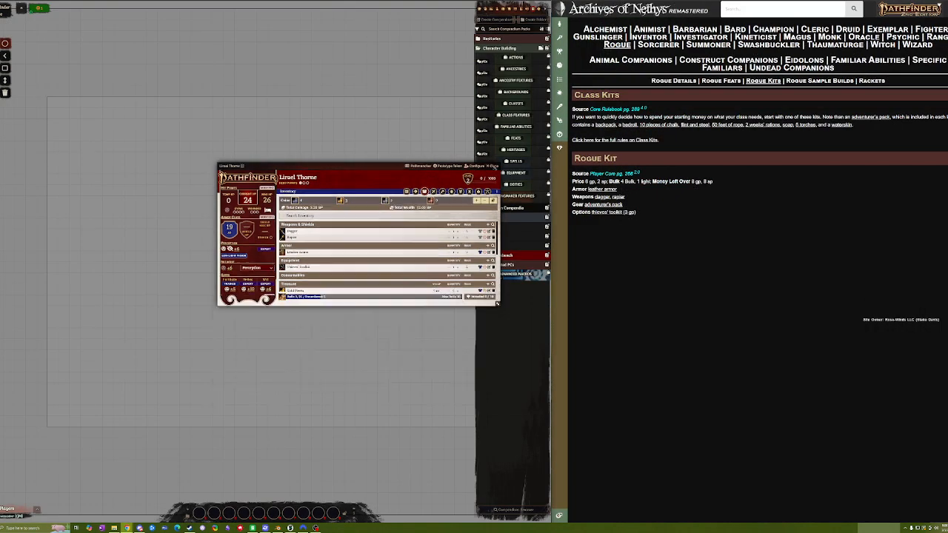
Place the rogue's token on the scene from the actors list and select it
click(497, 9)
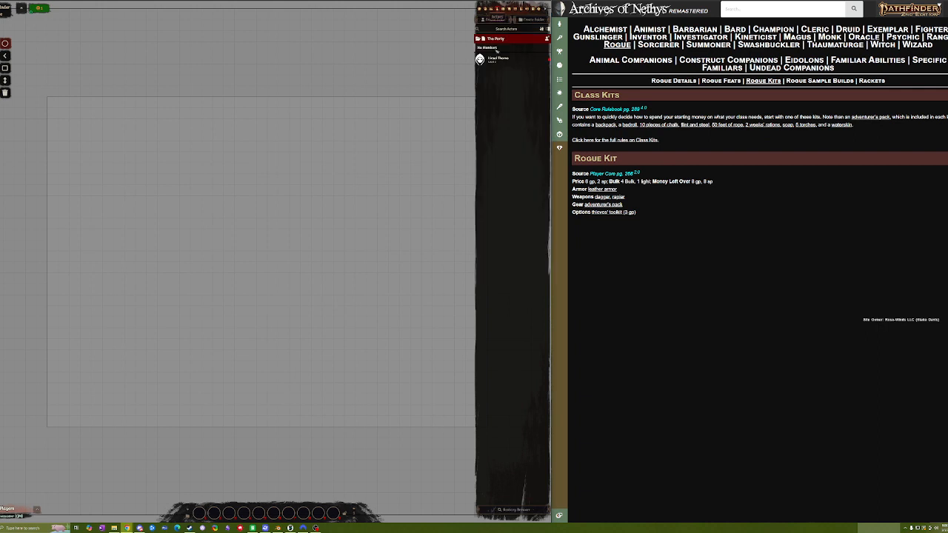
drag(502, 59, 263, 131)
scroll(307, 92, up, 8)
click(328, 97)
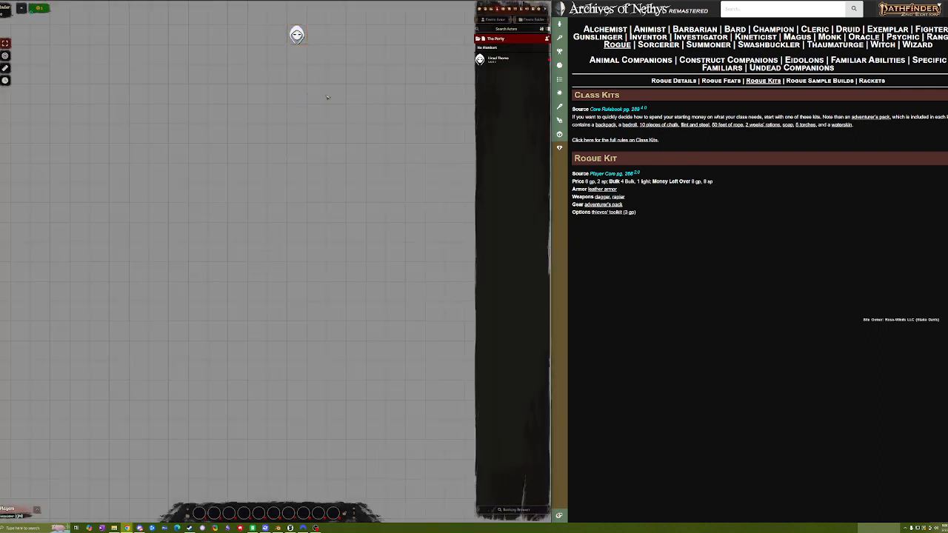
drag(328, 97, 316, 200)
click(287, 141)
scroll(344, 116, up, 9)
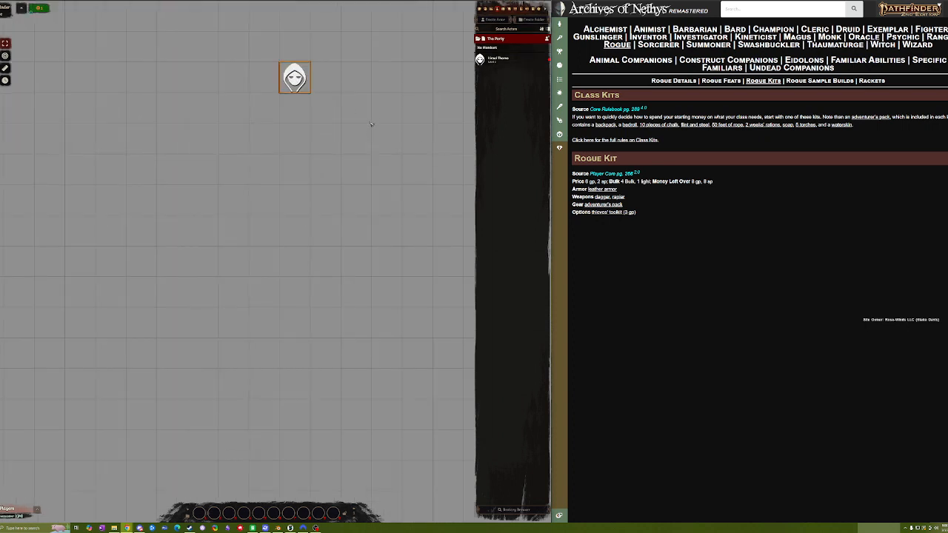
drag(372, 124, 333, 208)
Move the selected token three squares down and step it left and right on the grid
key(Down)
key(Down)
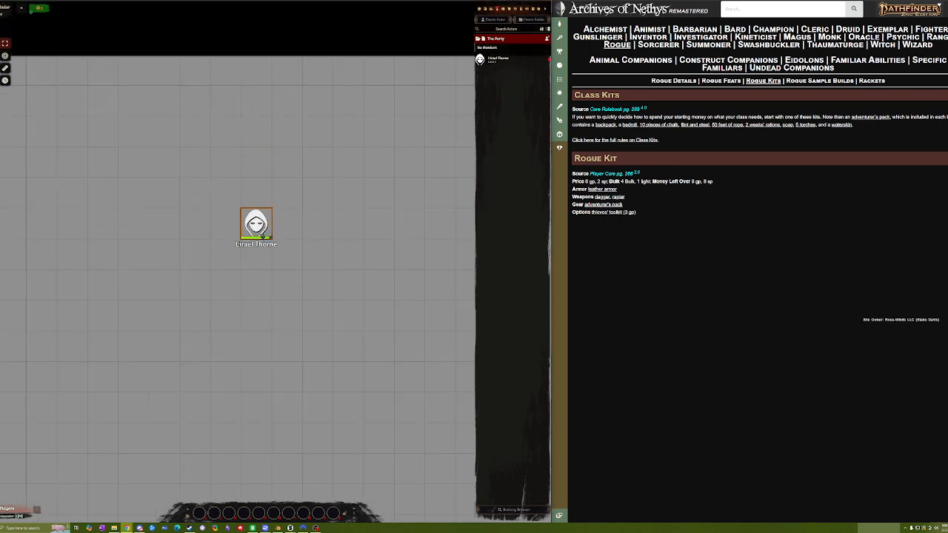
key(Down)
key(Left)
key(Right)
key(Right)
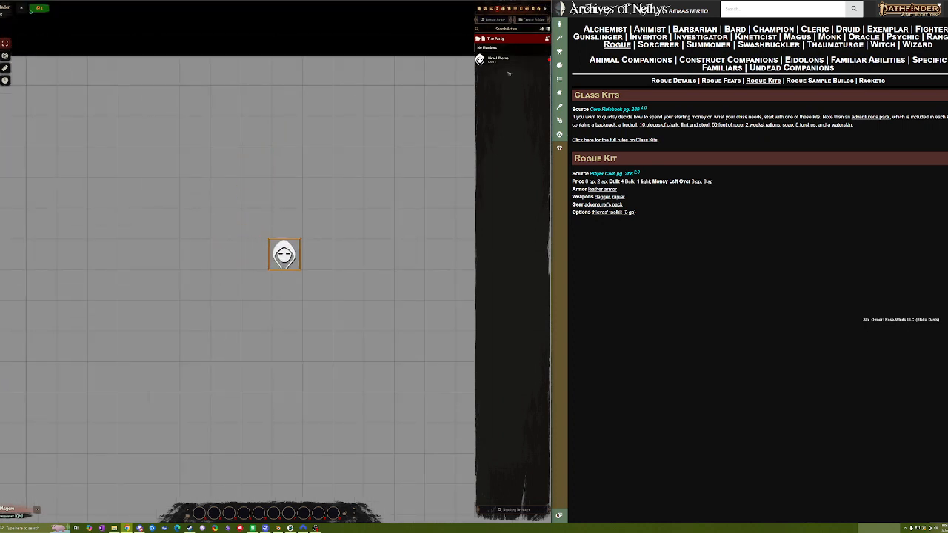
key(Left)
Open the character sheet from the token, set the current hit points to 26, and close the sheet
double_click(255, 255)
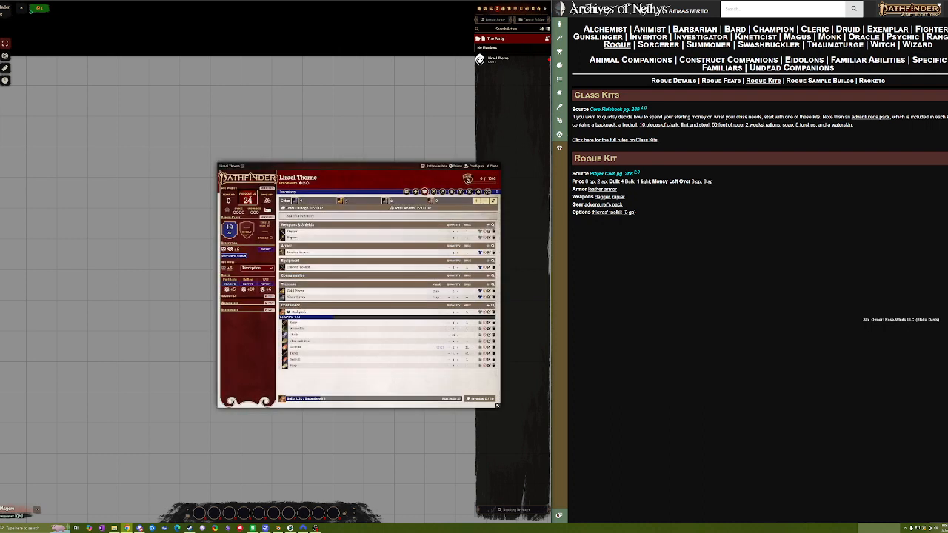
text(26)
click(494, 168)
Move the rogue's token around the grid, stepping it right, left and down by single squares
drag(258, 256, 299, 257)
key(a)
key(s)
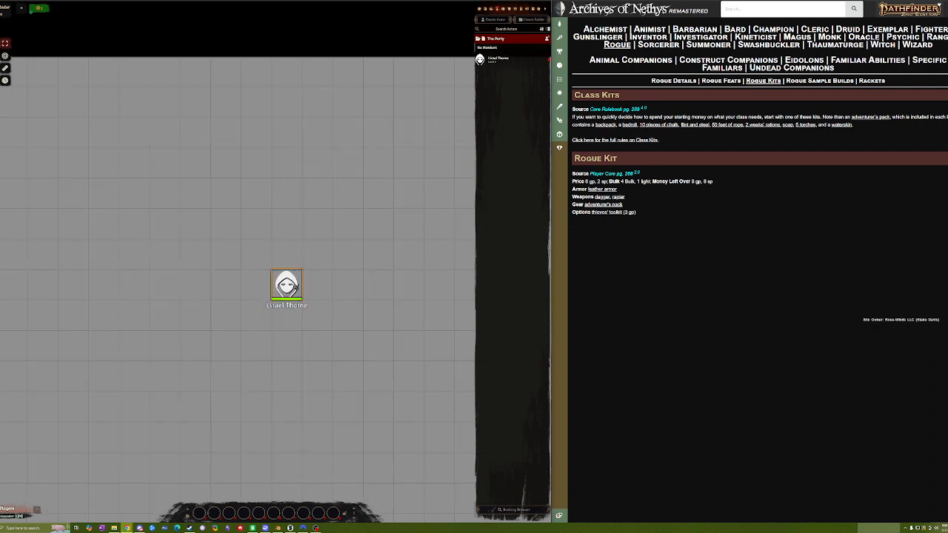
scroll(288, 289, down, 10)
scroll(288, 289, down, 6)
key(d)
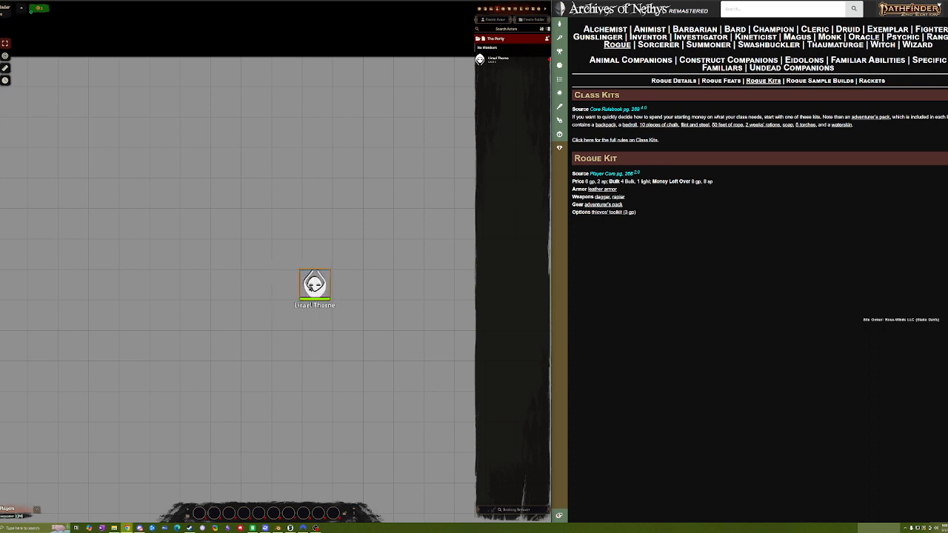
key(d)
key(a)
key(a)
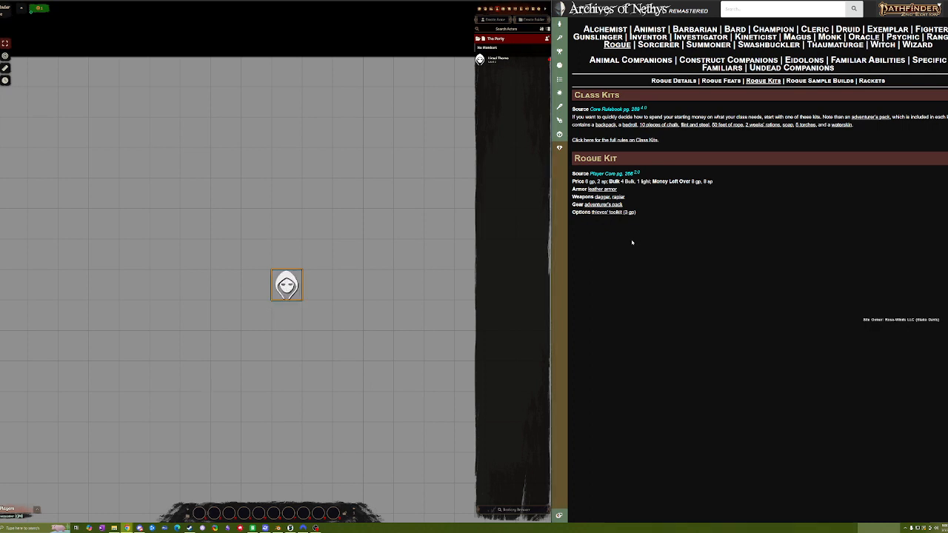
scroll(427, 262, down, 3)
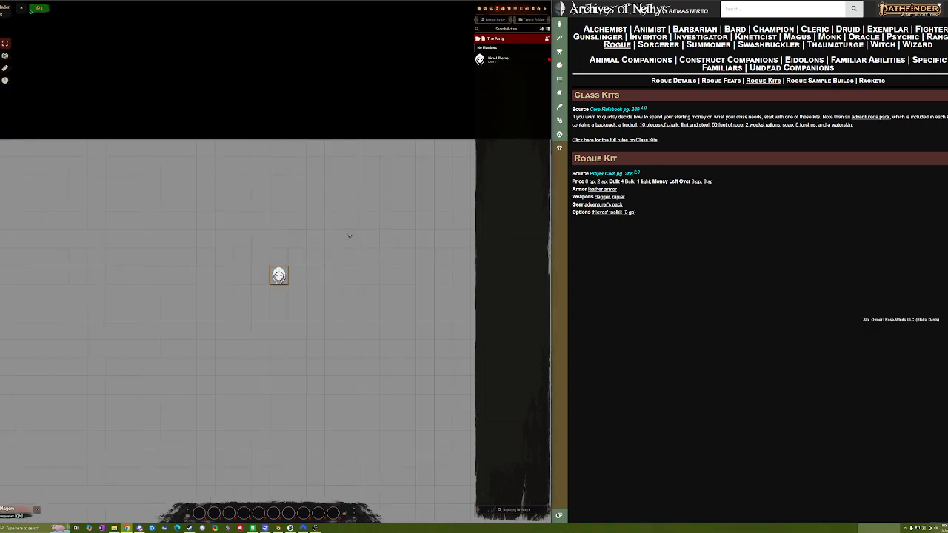
scroll(349, 236, down, 3)
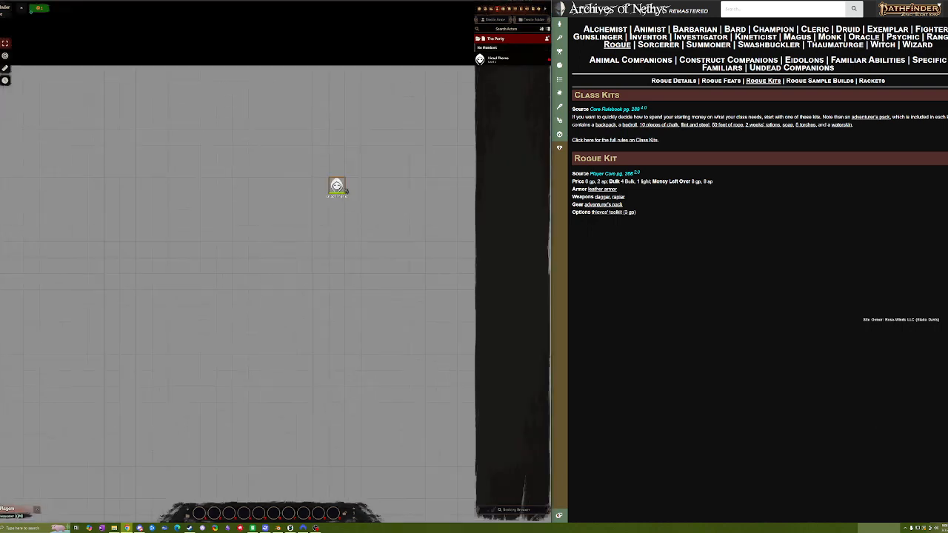
Delete the selected rogue token from the scene
drag(377, 183, 309, 273)
scroll(364, 175, up, 4)
scroll(272, 211, up, 5)
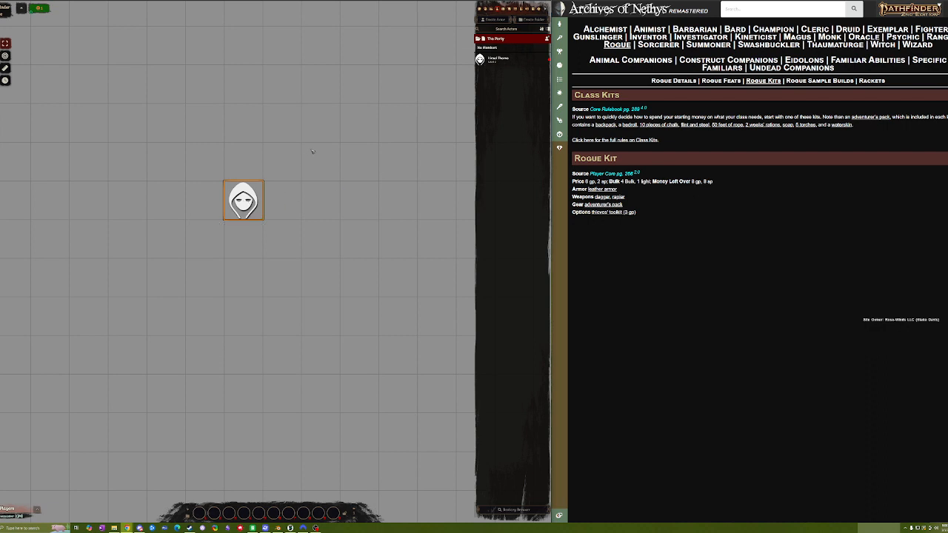
drag(312, 151, 327, 182)
scroll(336, 141, up, 5)
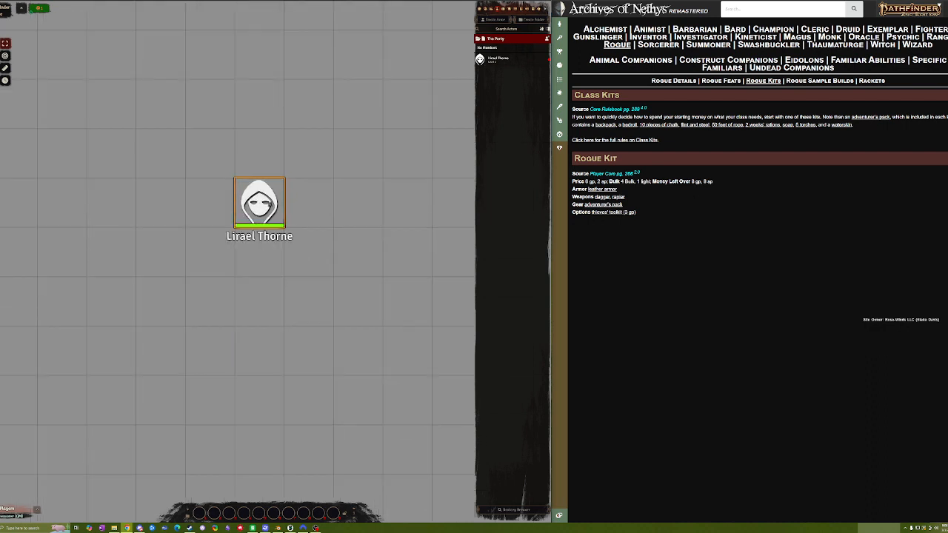
key(Delete)
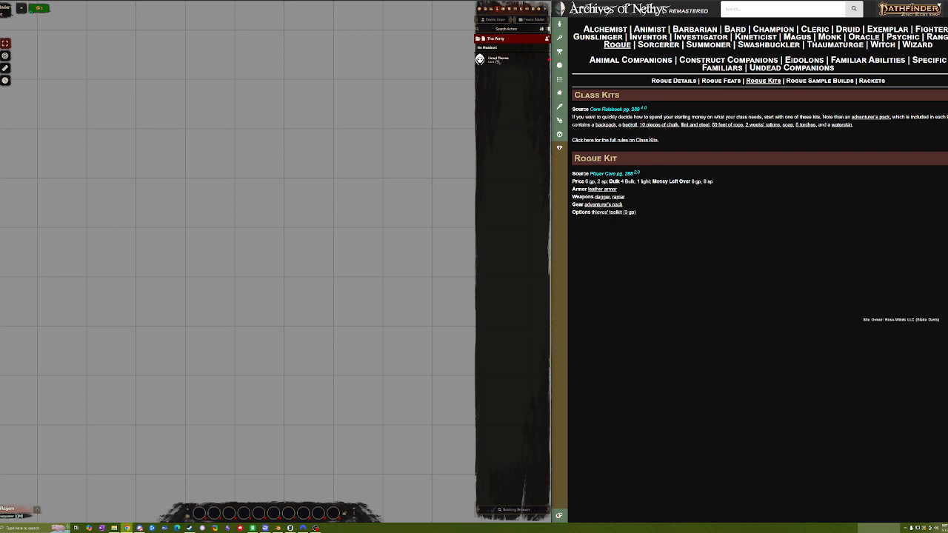
right_click(498, 62)
click(490, 114)
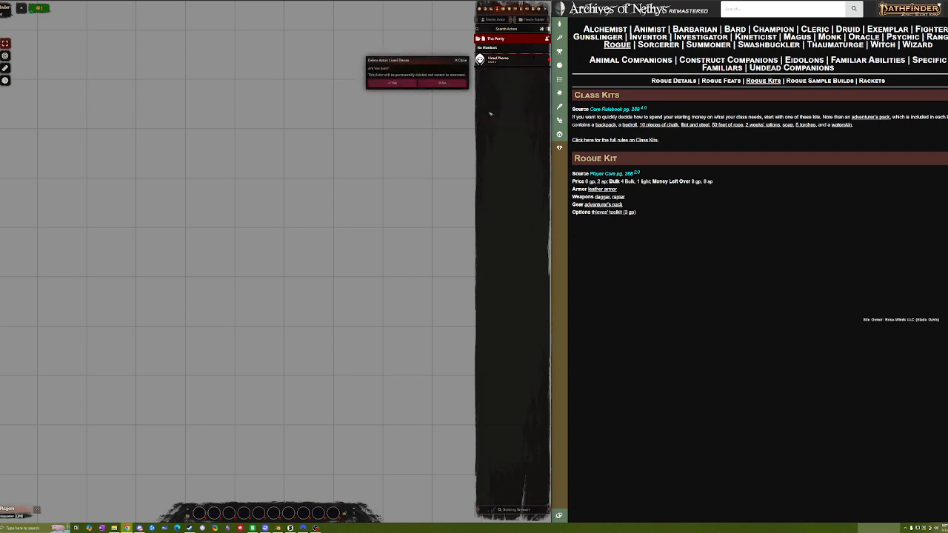
click(442, 82)
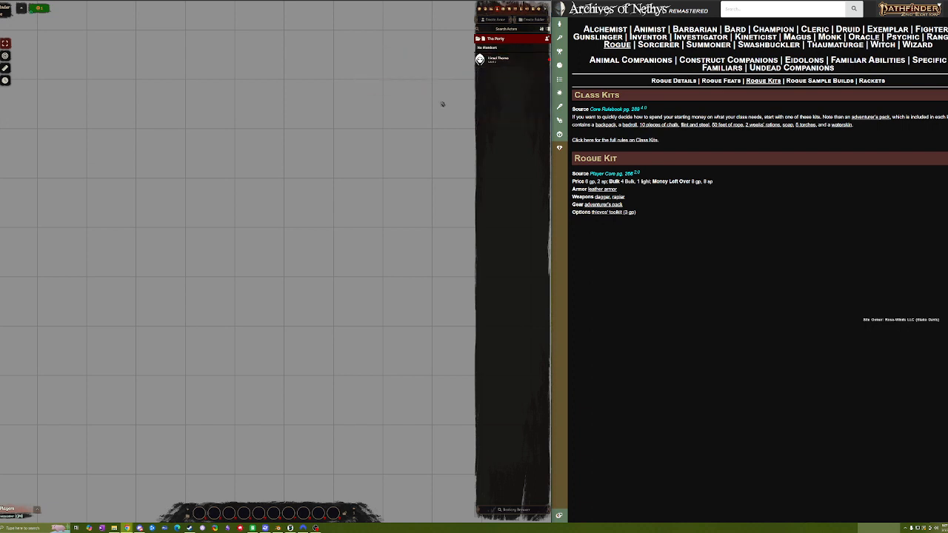
Leave the game world and return to its join screen
scroll(393, 188, down, 18)
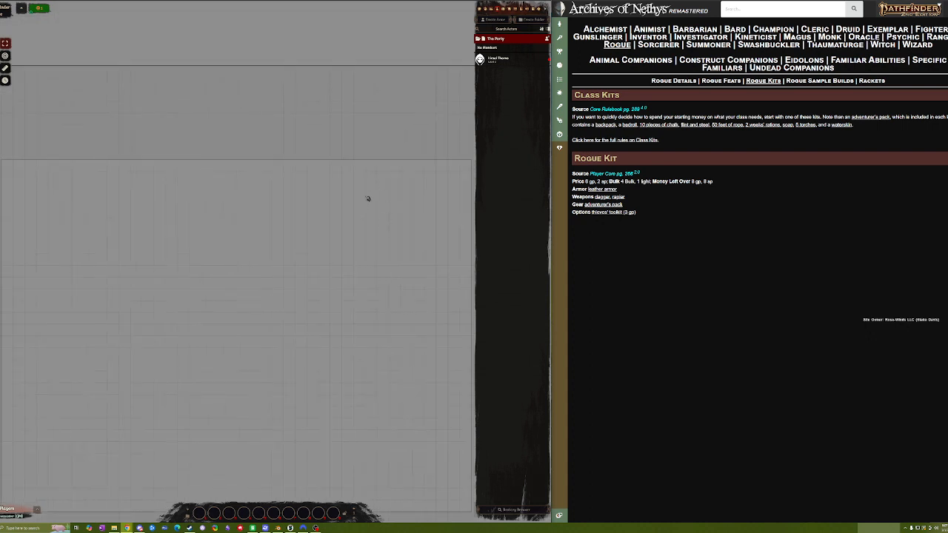
drag(304, 251, 326, 171)
scroll(356, 148, up, 8)
click(546, 8)
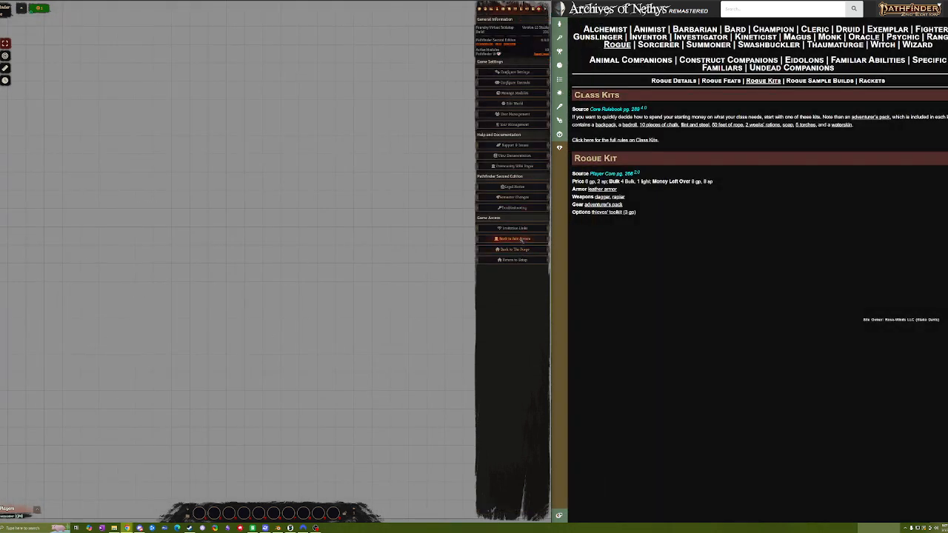
click(522, 239)
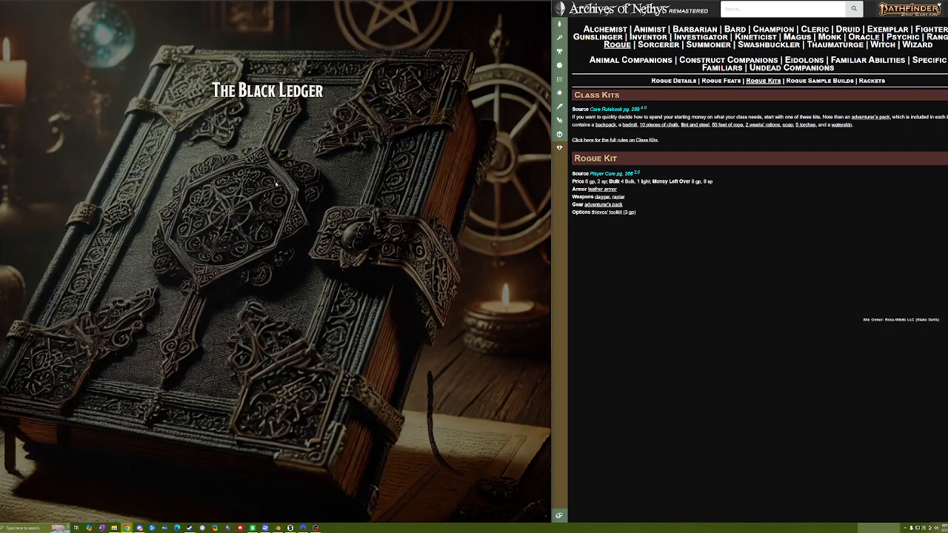
Choose the player's user for The Black Ledger and enter the access password
click(252, 190)
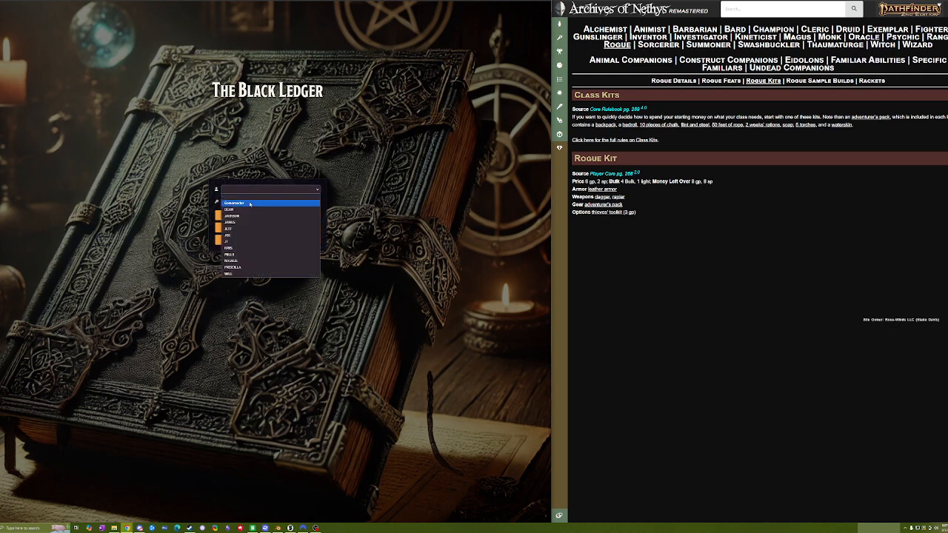
click(240, 235)
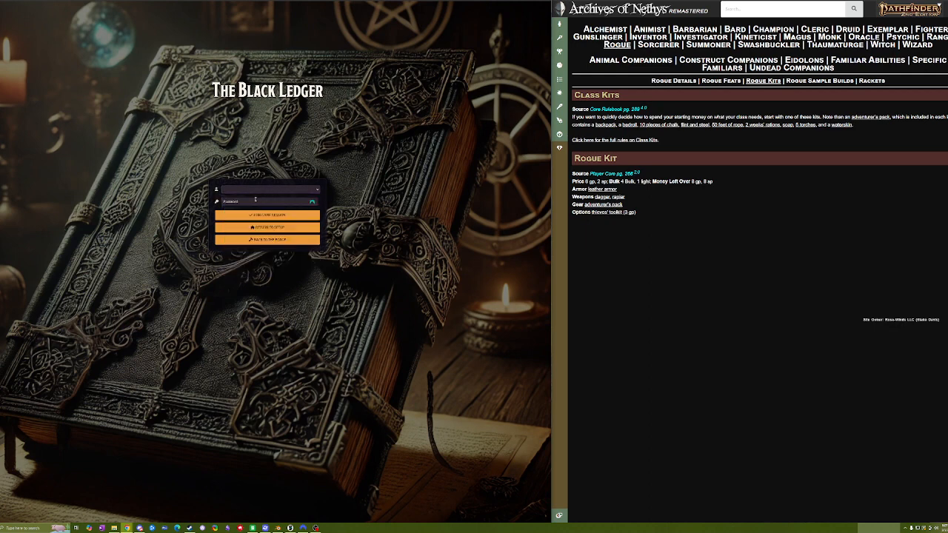
click(255, 190)
click(236, 210)
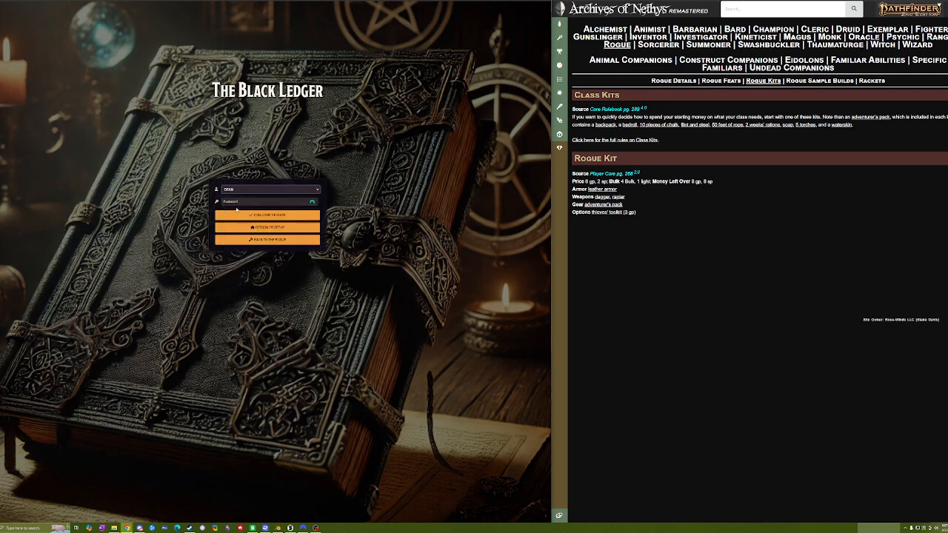
click(236, 201)
text(•••••••••••)
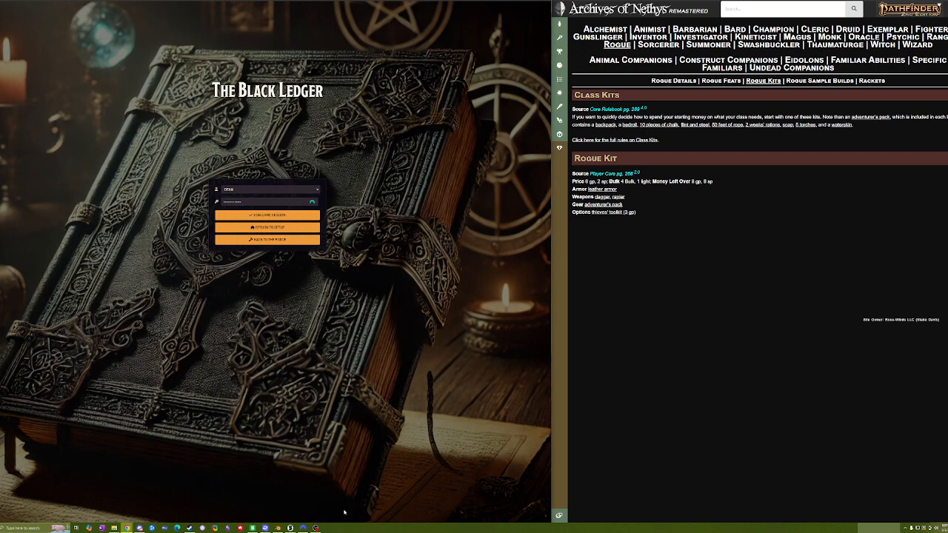
mouse_move(317, 528)
key(ctrl+Tab)
key(ctrl+shift+Tab)
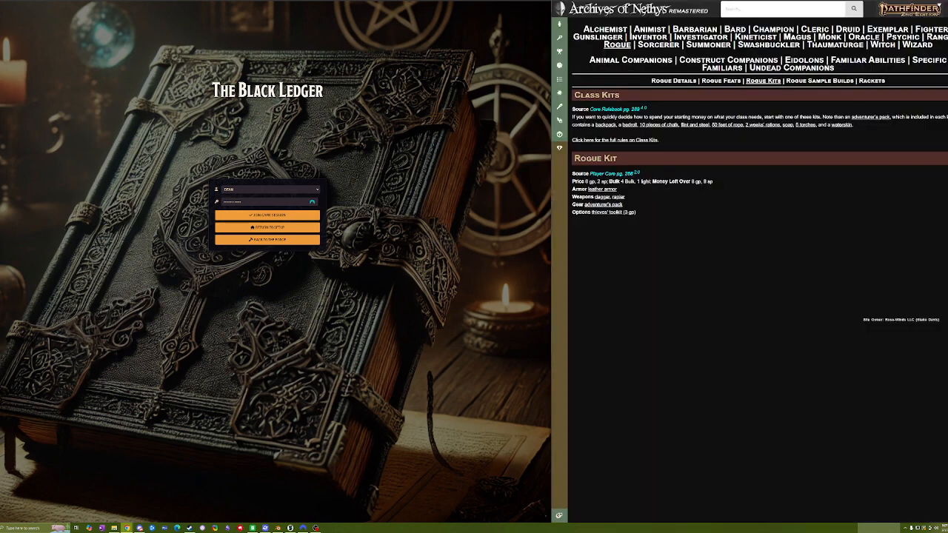